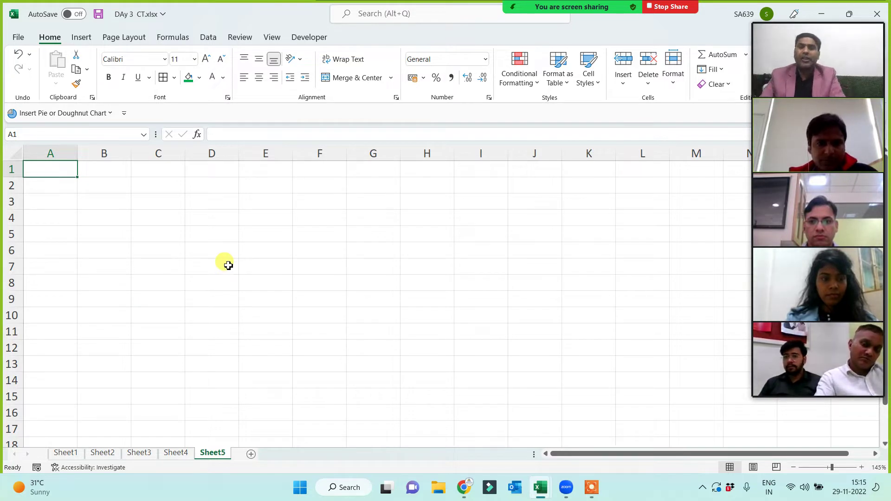
# - Enter the header "Project Name" in cell A1 and fit column A's width to the text
pyautogui.write('Project Name')
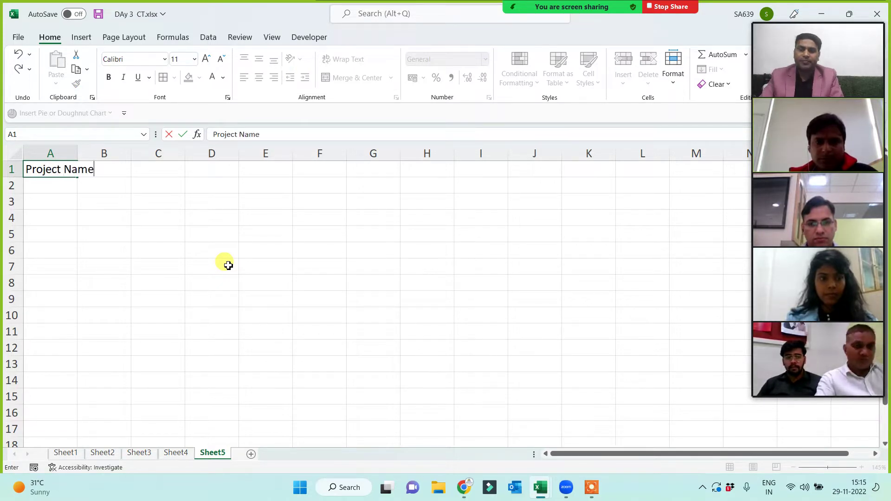
pyautogui.press('Return')
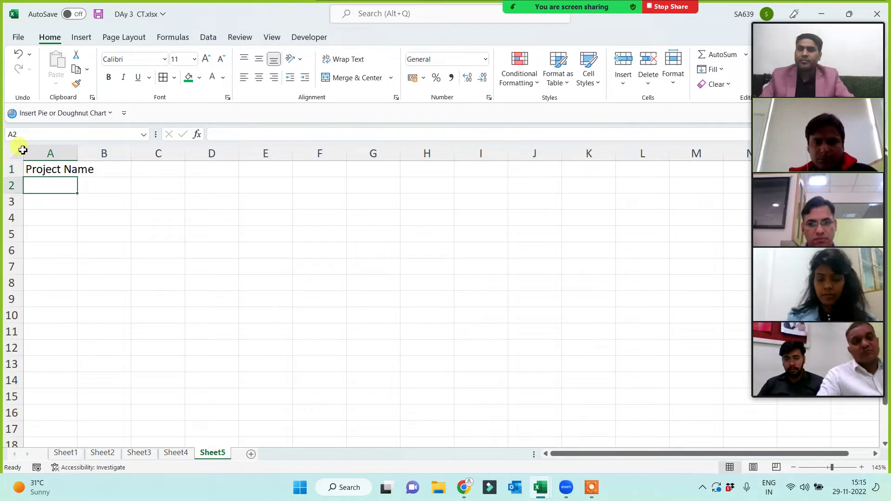
pyautogui.doubleClick(77, 152)
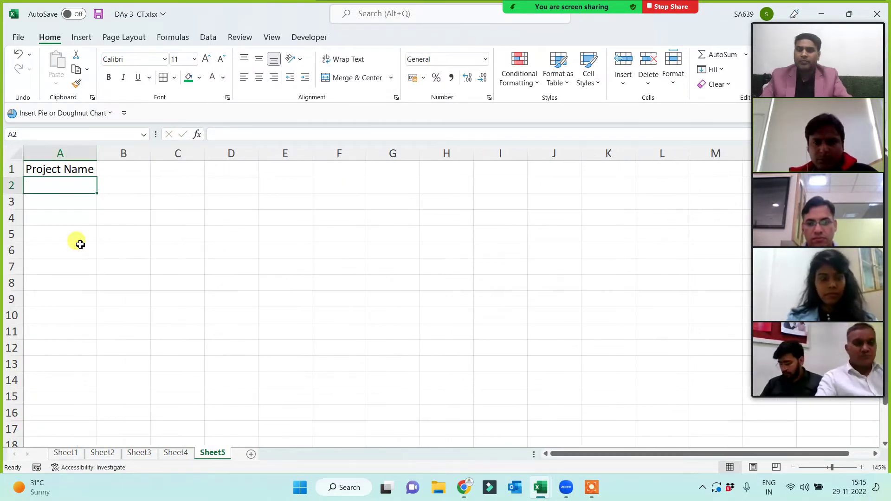
# - Enter Ashi_1001 in A2 and fill the series down to A14
pyautogui.write('AShi')
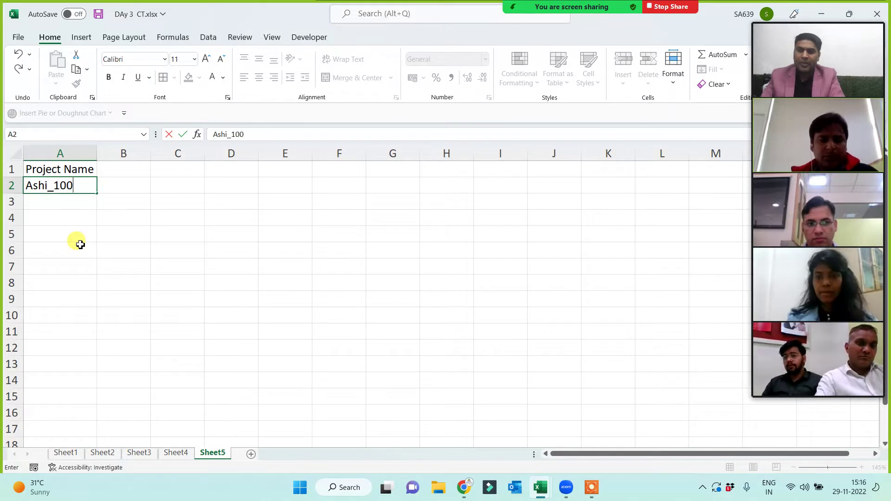
pyautogui.press('Return')
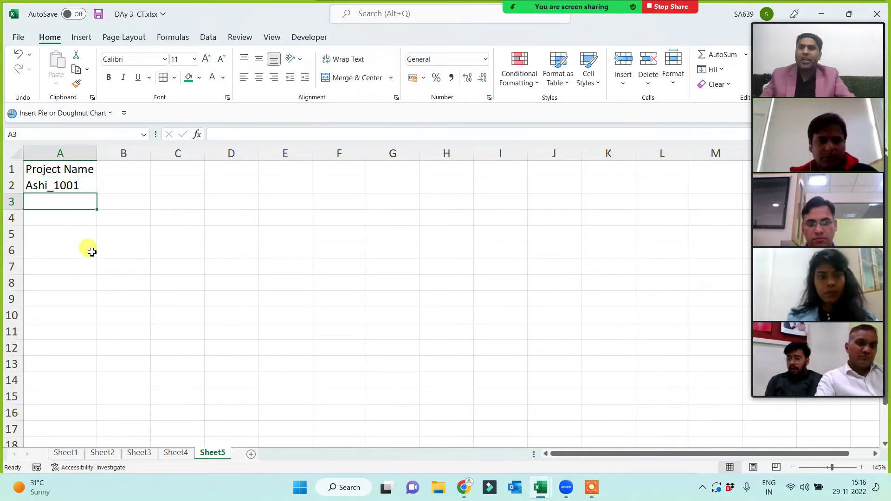
pyautogui.click(87, 188)
pyautogui.moveTo(97, 195); pyautogui.dragTo(93, 378)
pyautogui.click(184, 328)
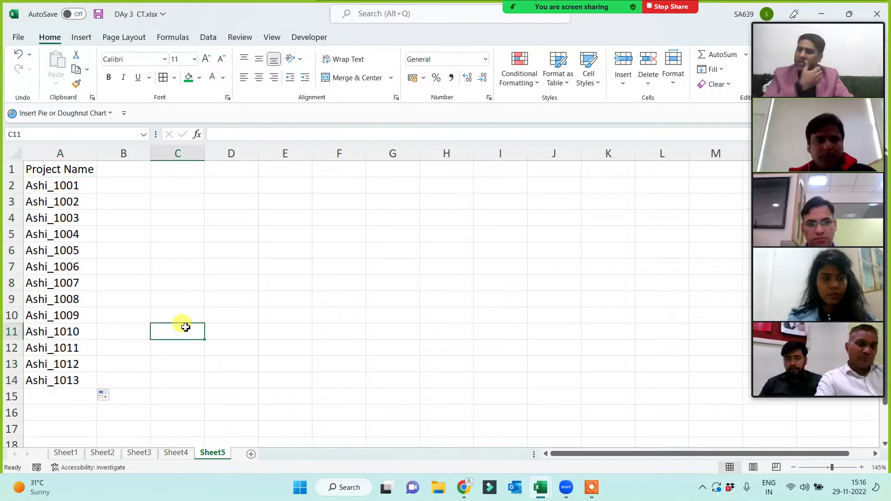
# - Add the header "City" in B1, enter Patna in B2 and autofill the city list down to B14
pyautogui.click(122, 171)
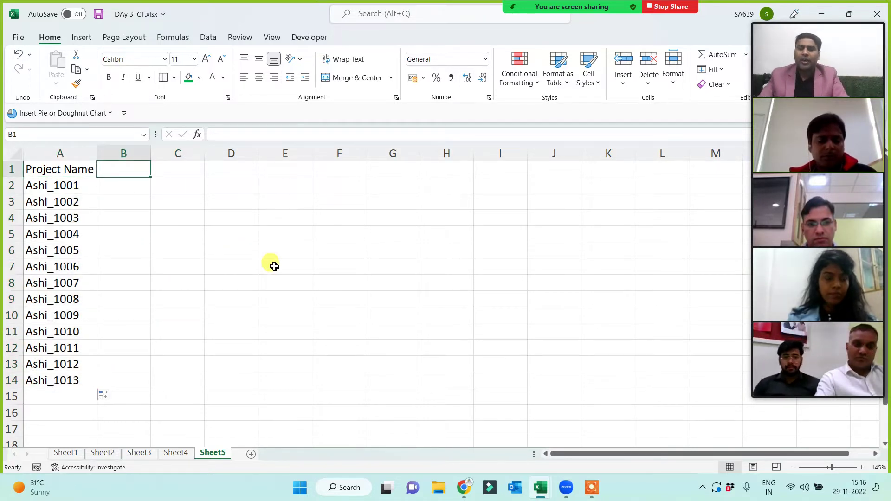
pyautogui.write('City')
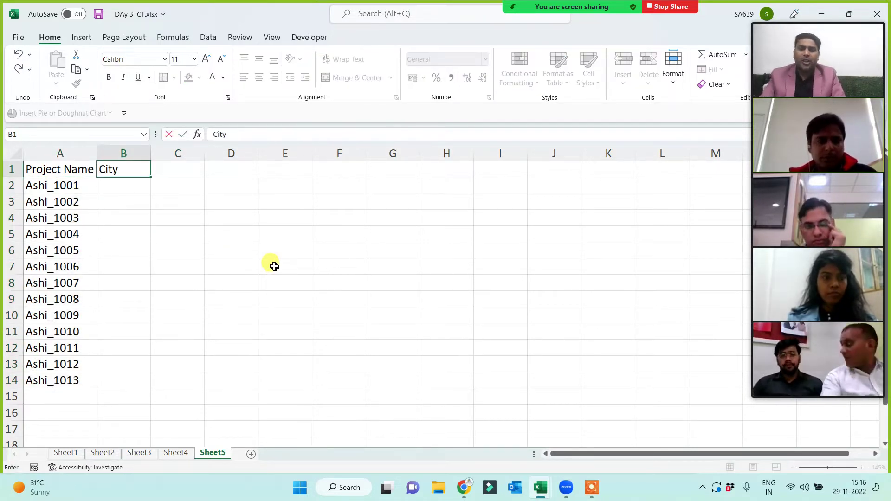
pyautogui.press('Return')
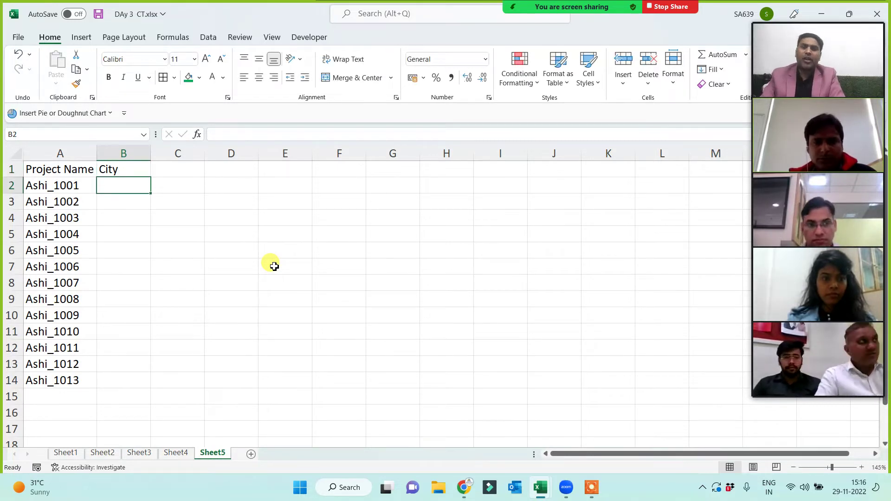
pyautogui.write('Patna')
pyautogui.click(274, 266)
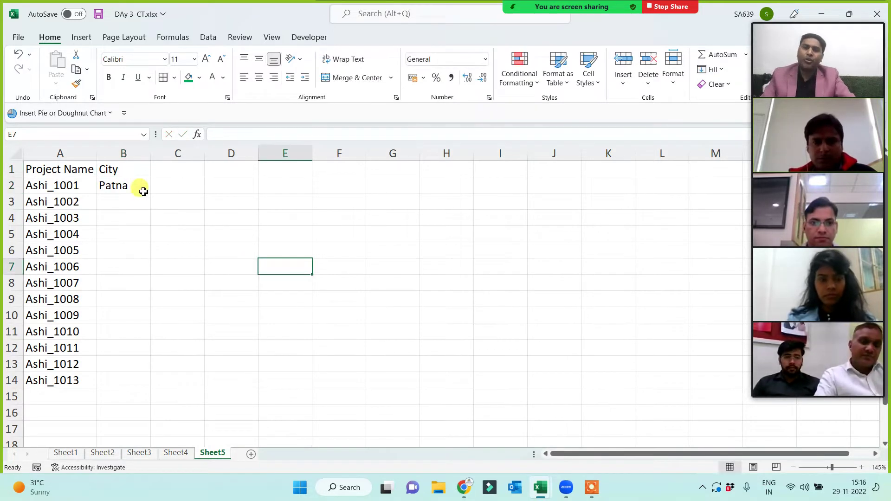
pyautogui.click(140, 189)
pyautogui.doubleClick(153, 194)
pyautogui.click(278, 235)
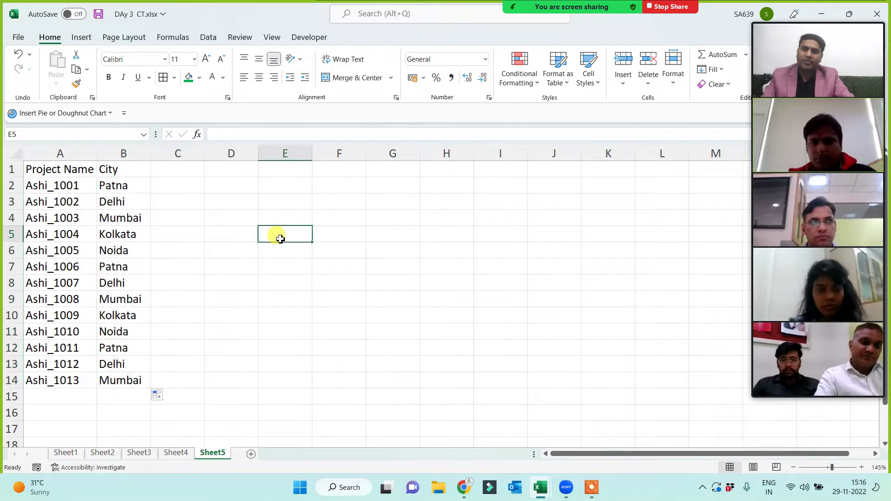
# - Format the header cells A1:B1 with a green fill and white font
pyautogui.click(133, 168)
pyautogui.moveTo(66, 168); pyautogui.dragTo(113, 168)
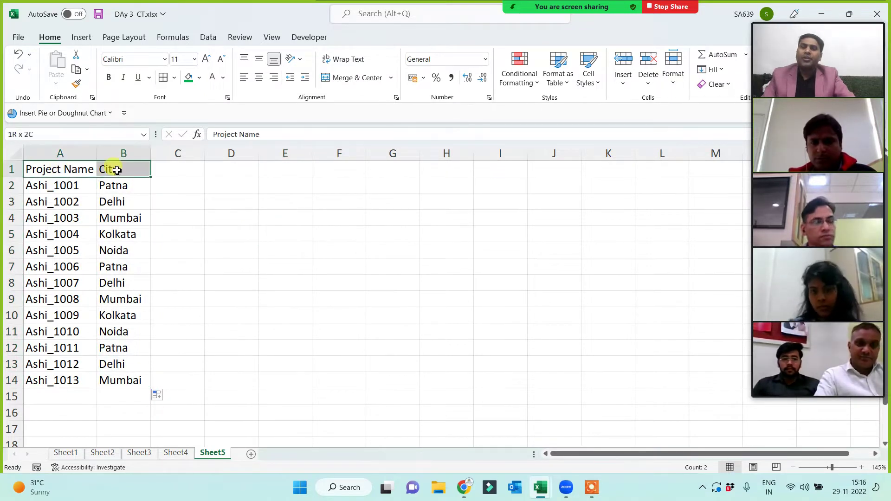
pyautogui.click(188, 78)
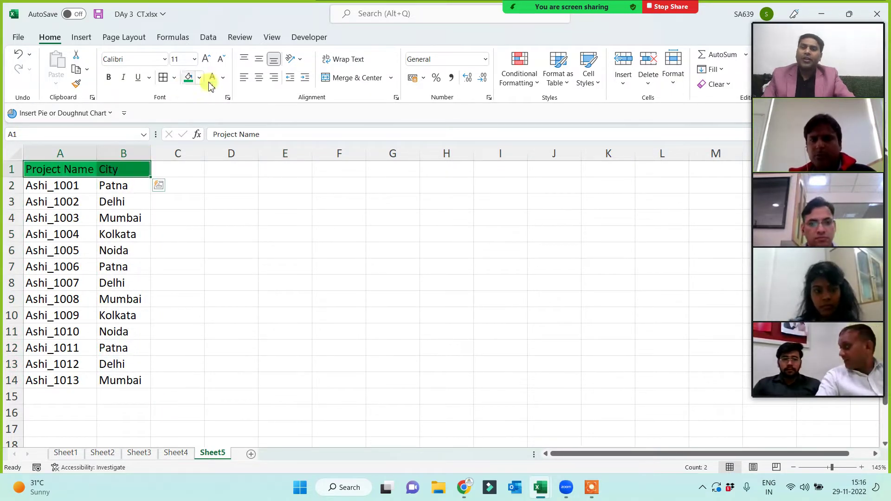
pyautogui.click(234, 264)
pyautogui.keyDown('ctrl'); pyautogui.scroll(1, 259, 303); pyautogui.keyUp('ctrl')
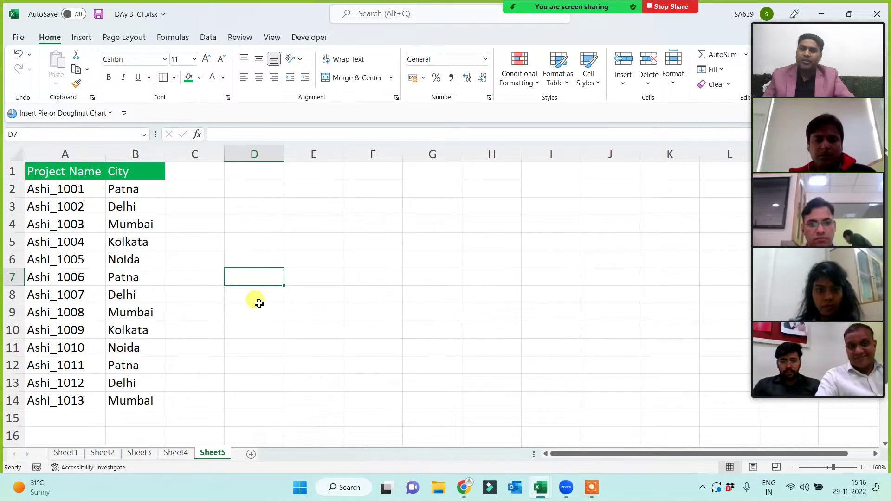
# - Add the header "% Comp" in C1 with a green fill and white font
pyautogui.click(186, 174)
pyautogui.write('D')
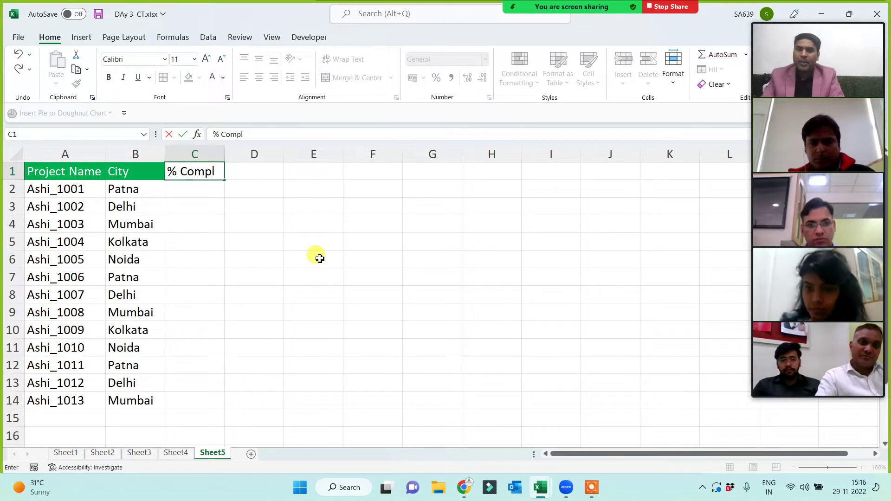
pyautogui.press('Return')
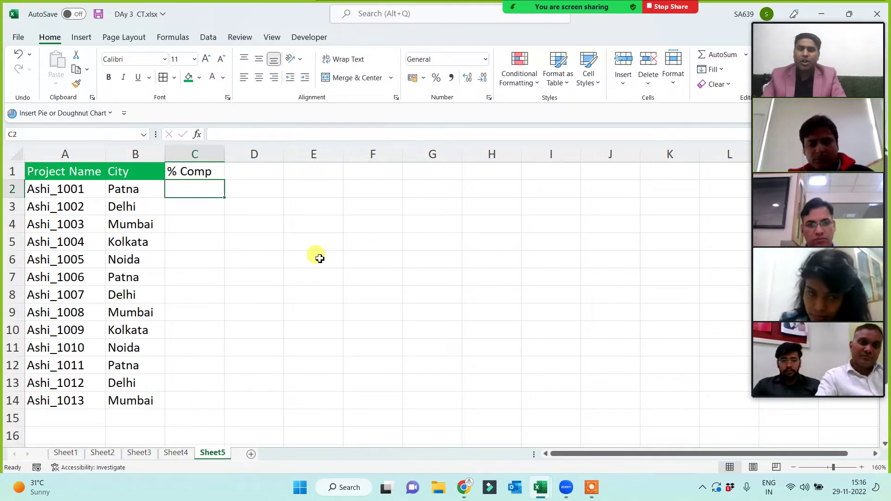
pyautogui.click(208, 173)
pyautogui.click(188, 78)
pyautogui.click(212, 77)
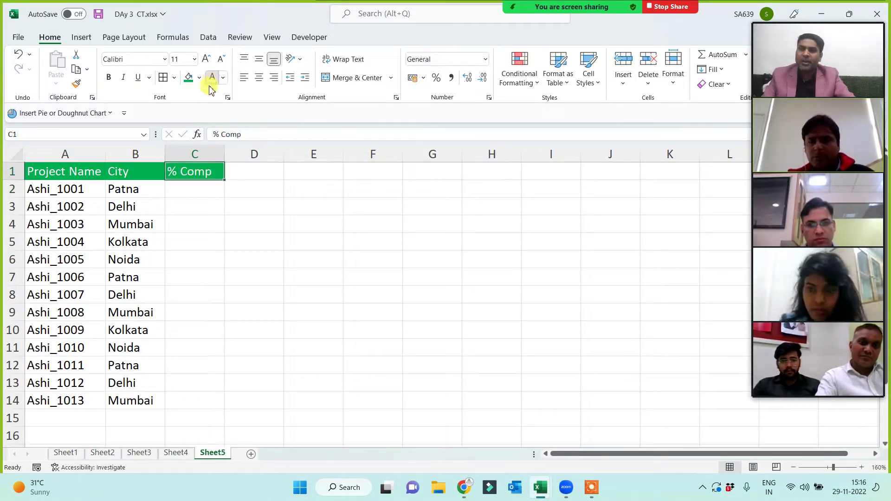
# - Enter =RANDBETWEEN(30,100) in C2 and fill the formula down to C14
pyautogui.click(195, 191)
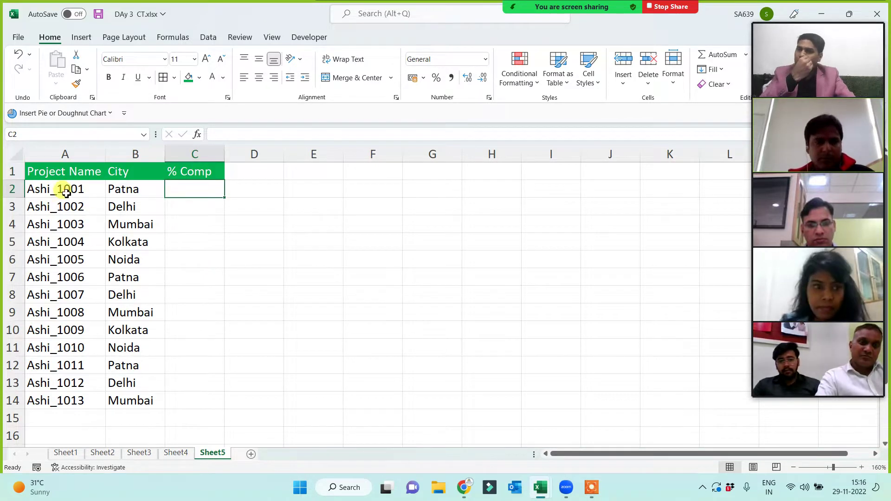
pyautogui.moveTo(65, 193); pyautogui.dragTo(74, 401)
pyautogui.moveTo(188, 187); pyautogui.dragTo(182, 399)
pyautogui.click(193, 187)
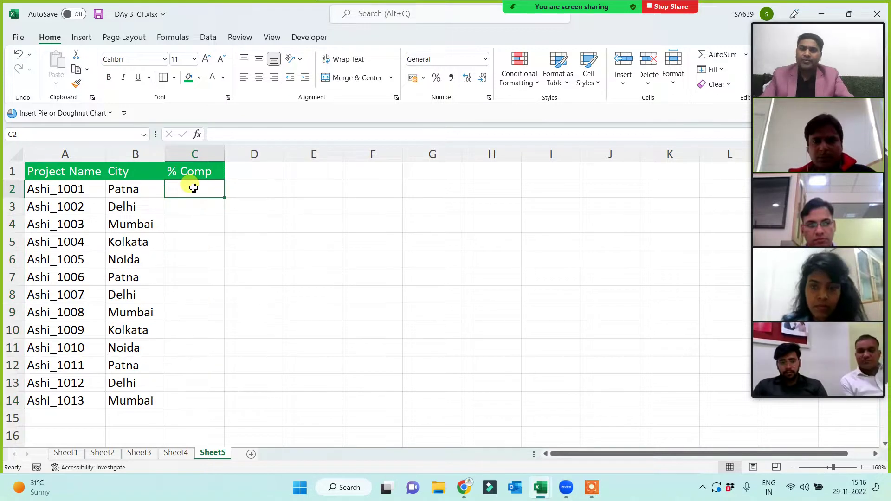
pyautogui.write('=rand')
pyautogui.press('Down')
pyautogui.press('Down')
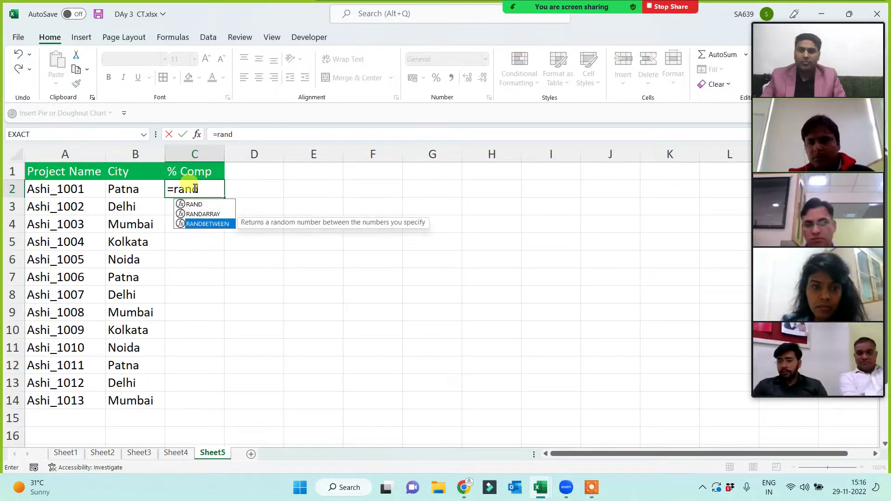
pyautogui.press('Tab')
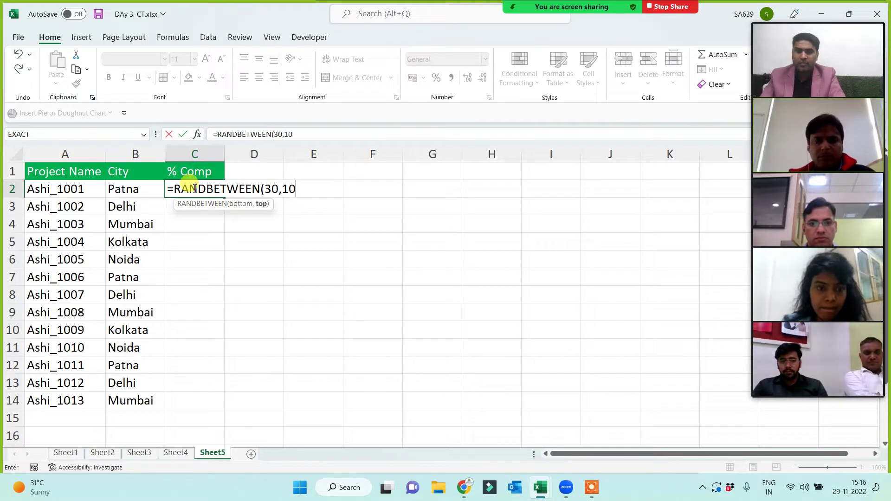
pyautogui.write('30,100)')
pyautogui.press('Return')
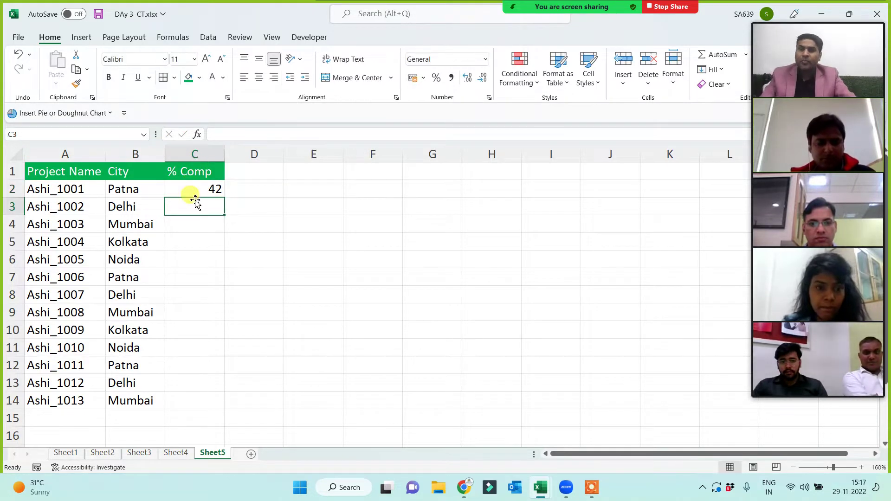
pyautogui.press('Up')
pyautogui.doubleClick(224, 197)
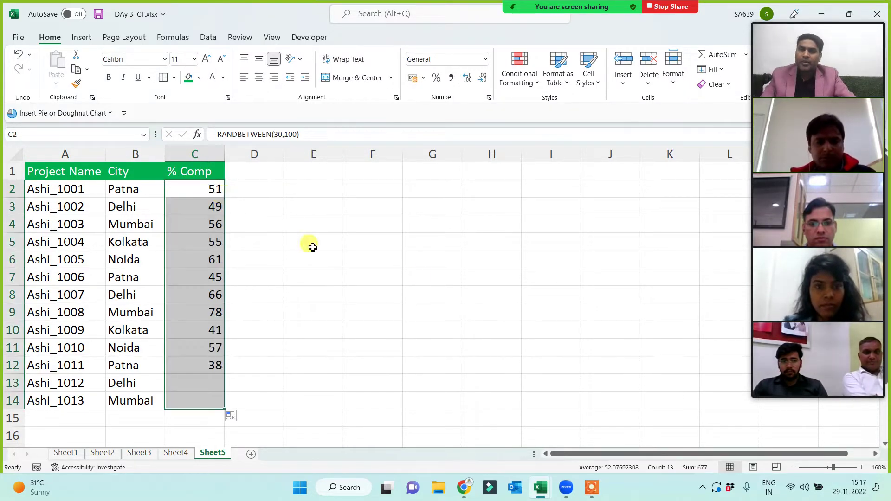
# - Replace the random formulas in C2:C14 with fixed numbers by copying and pasting them as Values
pyautogui.hotkey('ctrl', 'c')
pyautogui.hotkey('ctrl', 'alt', 'v')
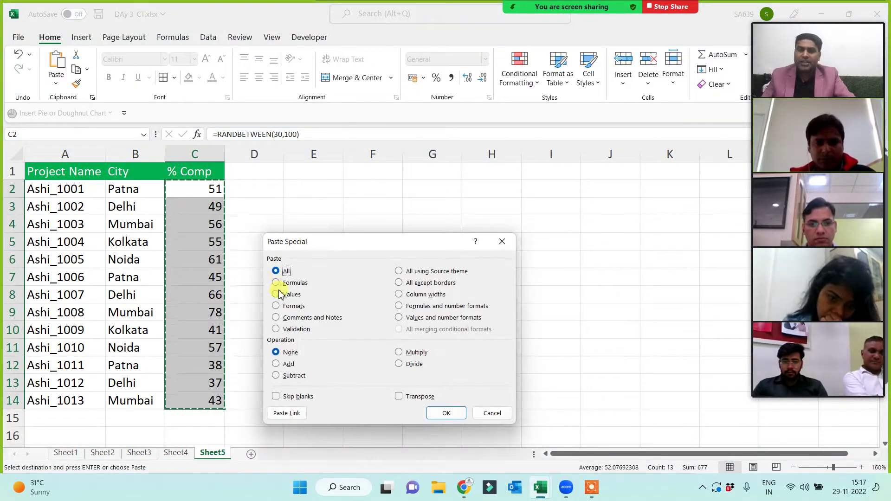
pyautogui.click(276, 294)
pyautogui.click(446, 413)
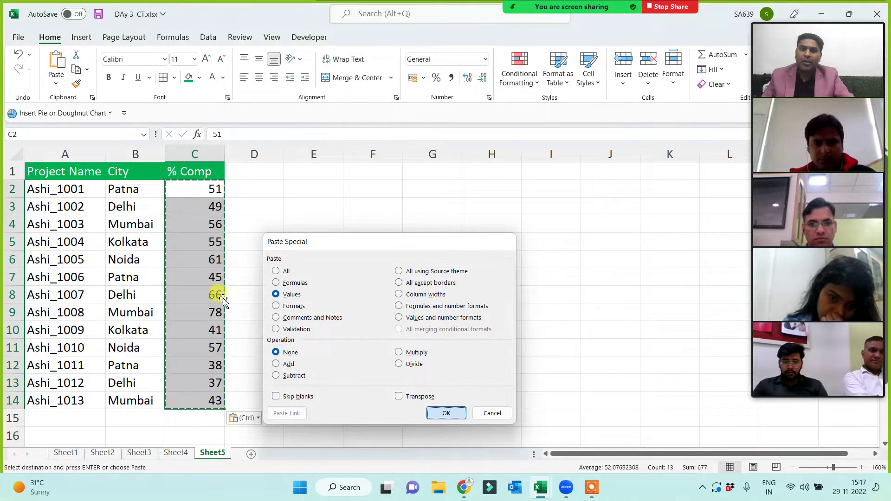
# - Set the completion percentage to 100 for Ashi_1006 in C7 and Ashi_1009 in C10
pyautogui.click(211, 283)
pyautogui.write('100')
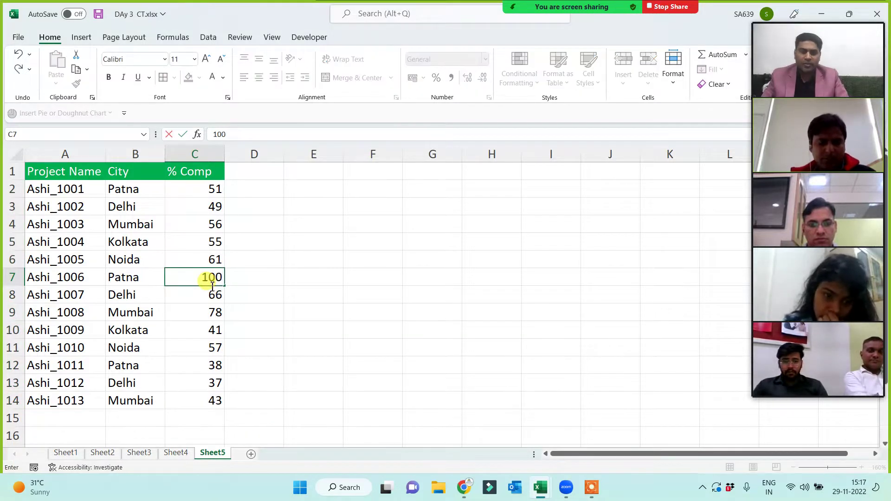
pyautogui.press('Return')
pyautogui.press('Return')
pyautogui.press('Return')
pyautogui.write('100')
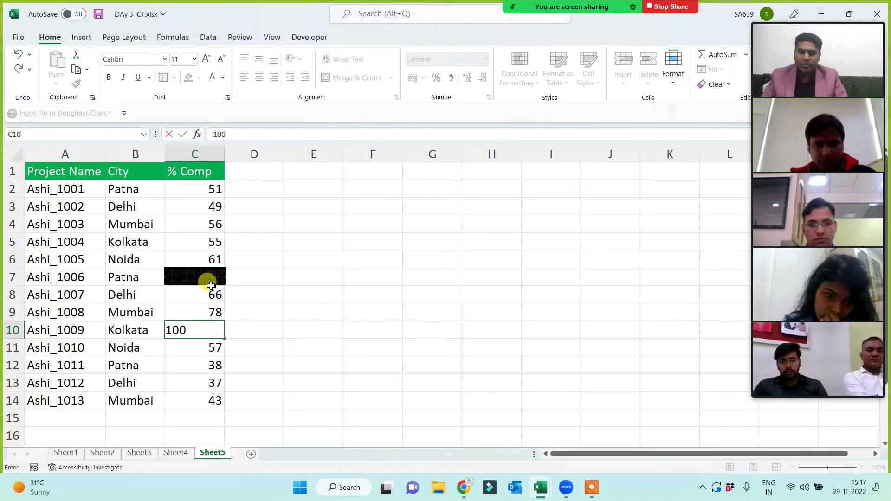
pyautogui.press('Return')
# - Set the completion percentage to 40 for Ashi_1002 in C3 and 99 for Ashi_1003 in C4
pyautogui.click(210, 208)
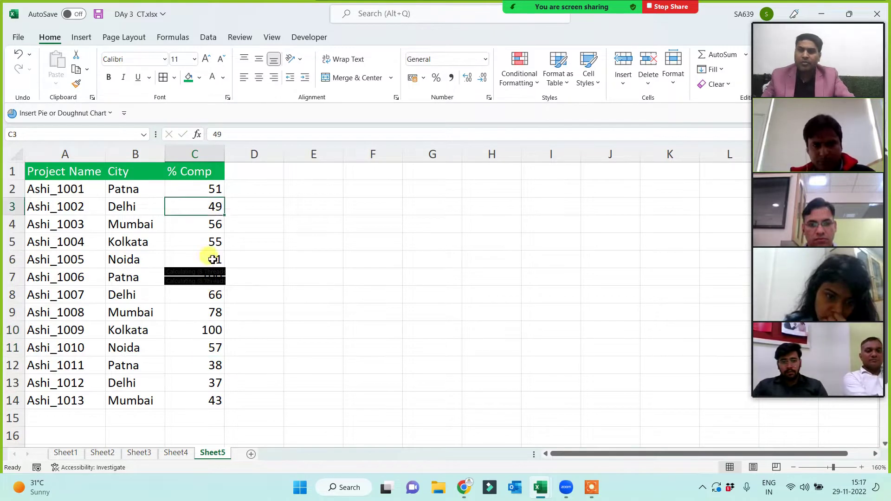
pyautogui.write('40')
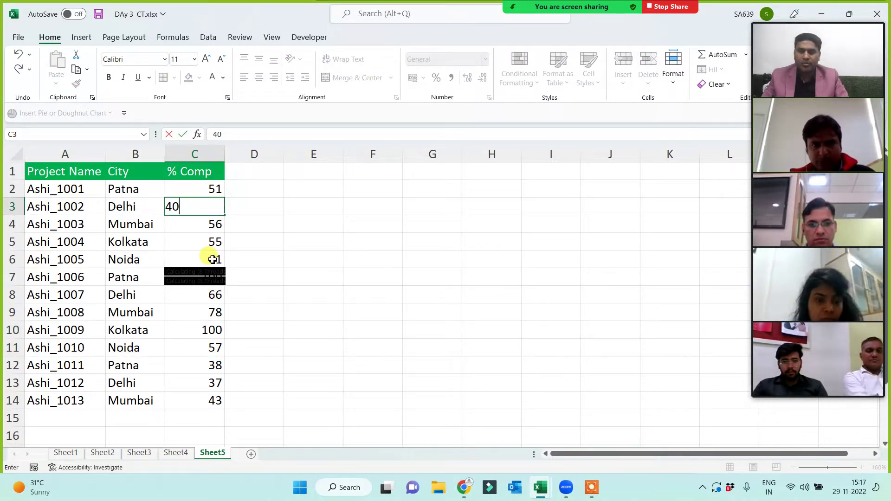
pyautogui.press('Return')
pyautogui.write('99')
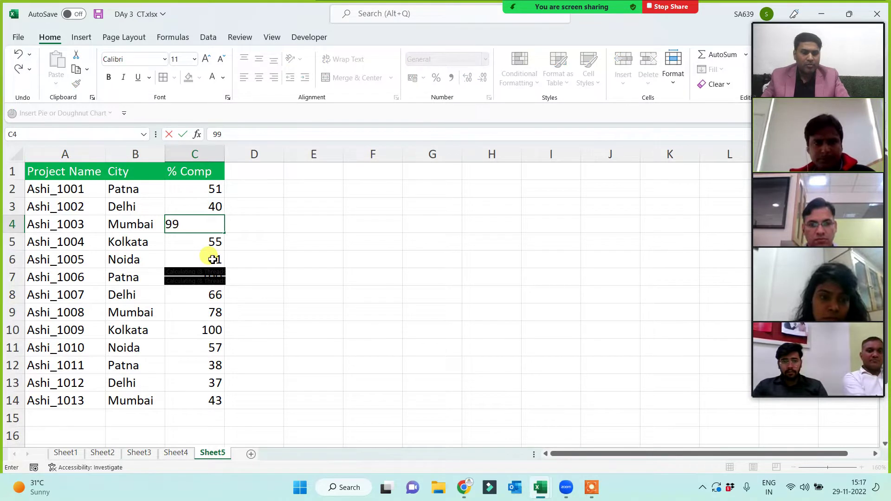
pyautogui.press('Return')
pyautogui.click(320, 289)
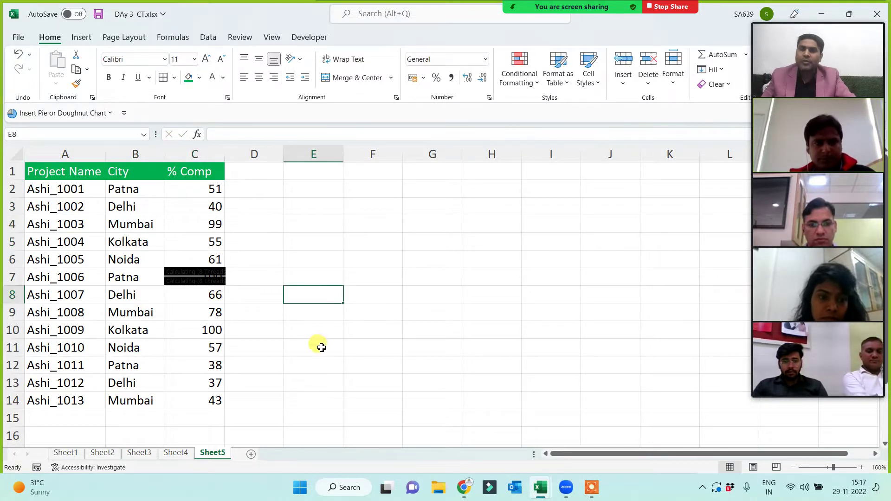
pyautogui.click(195, 363)
pyautogui.click(207, 167)
pyautogui.click(257, 189)
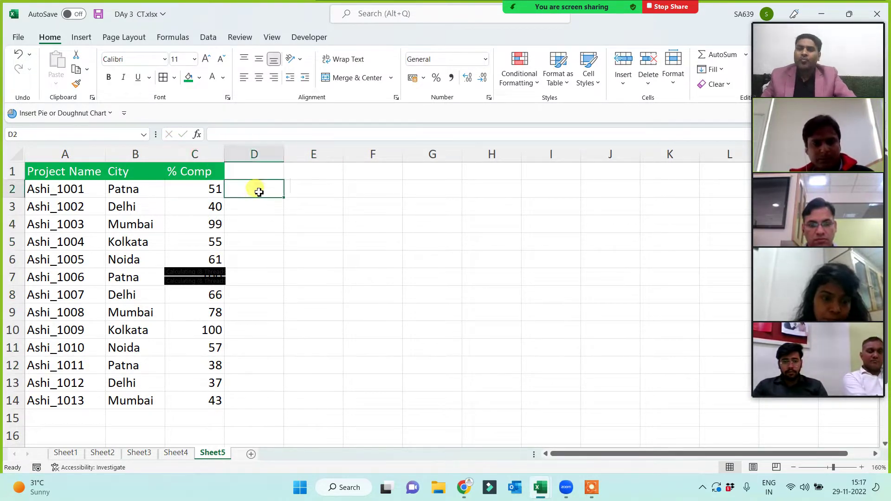
pyautogui.moveTo(70, 166); pyautogui.dragTo(205, 400)
pyautogui.click(273, 324)
# - Enter the header "Remaining" in cell D1
pyautogui.click(258, 172)
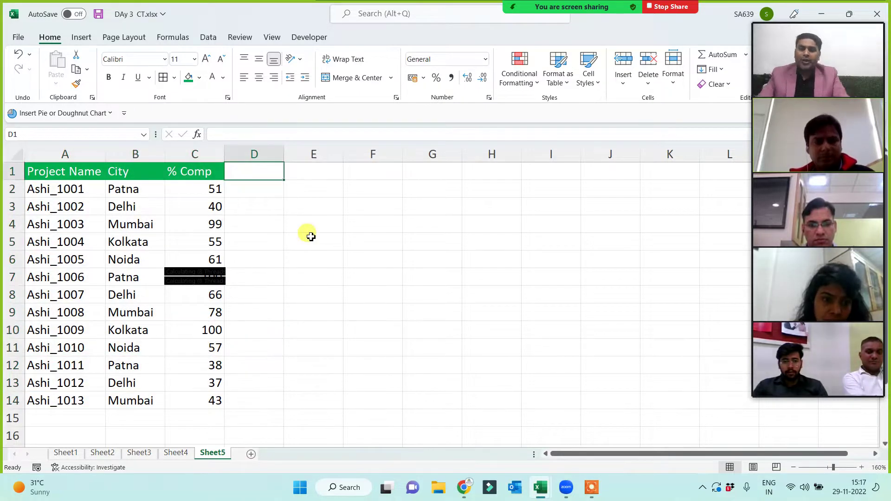
pyautogui.write('Remainin')
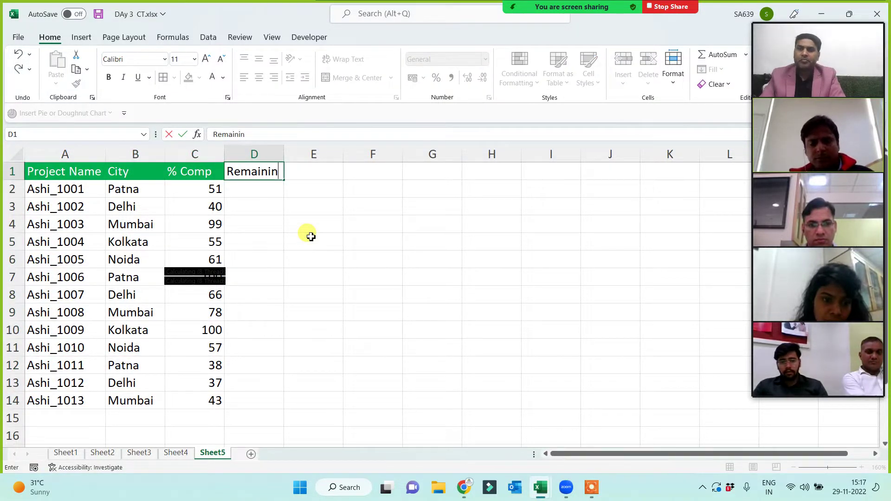
pyautogui.write('g')
pyautogui.press('Return')
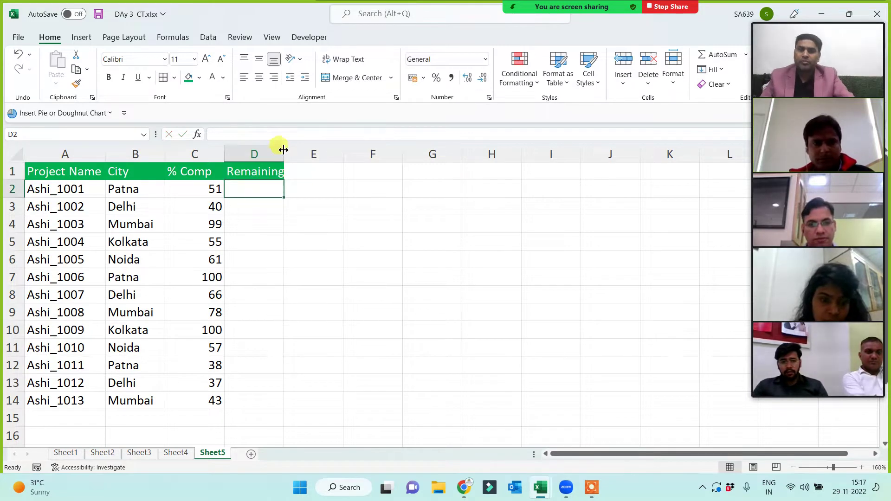
# - Widen column D slightly and enter the formula =100-C2 in D2 for the first project's remaining work
pyautogui.moveTo(284, 153); pyautogui.dragTo(305, 153)
pyautogui.write('=')
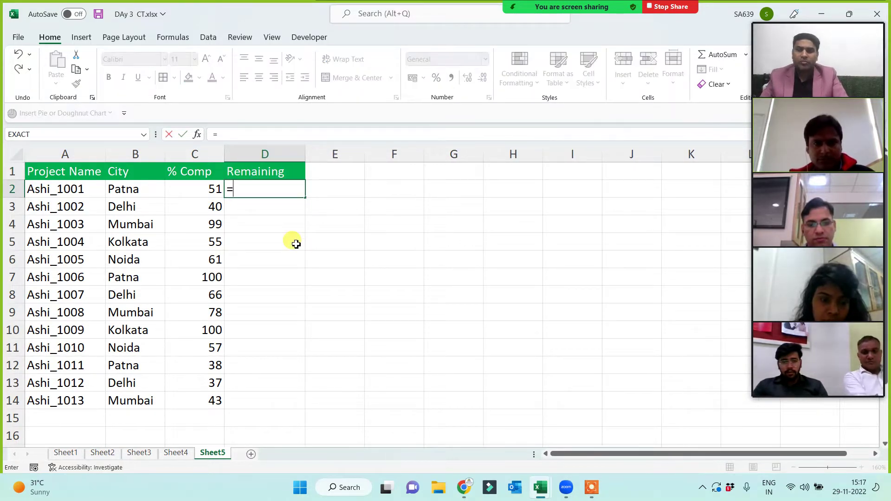
pyautogui.write('100-')
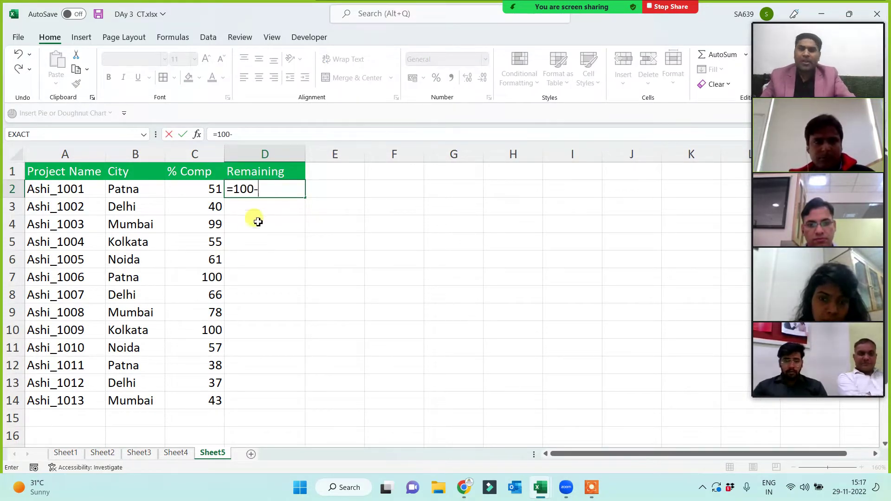
pyautogui.click(184, 189)
pyautogui.press('Return')
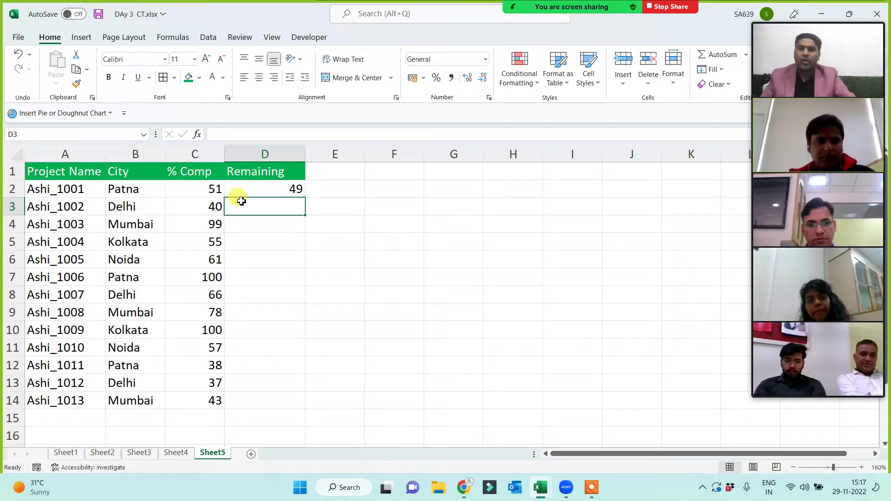
# - Fill the remaining-work formula from D2 down through D14
pyautogui.click(294, 188)
pyautogui.doubleClick(306, 200)
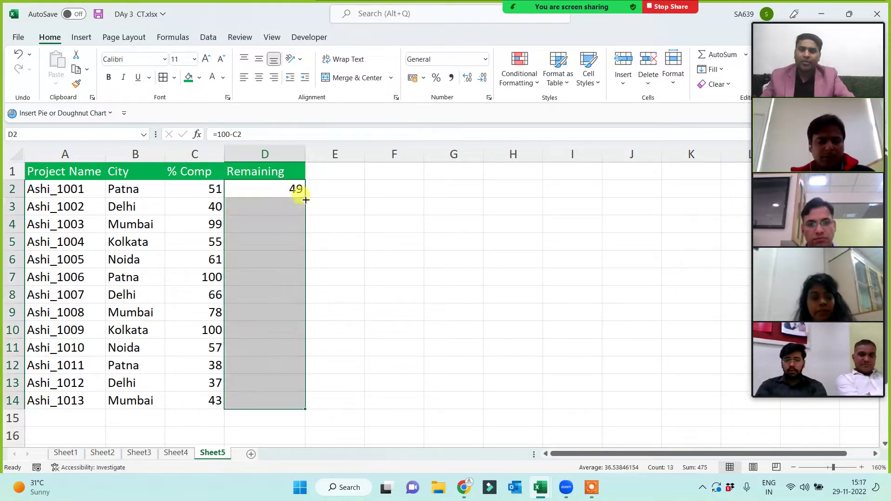
pyautogui.click(426, 291)
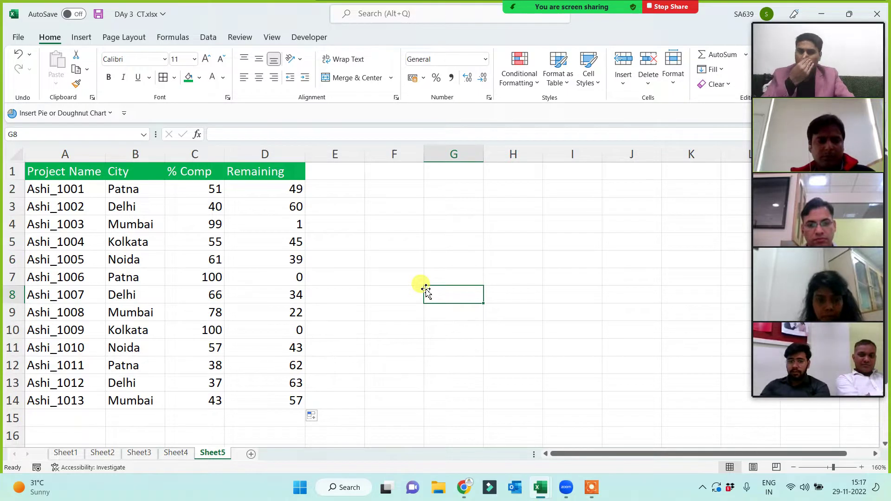
pyautogui.click(417, 280)
# - Add the header "Project Head" in E1 and fit column E's width to it
pyautogui.click(328, 168)
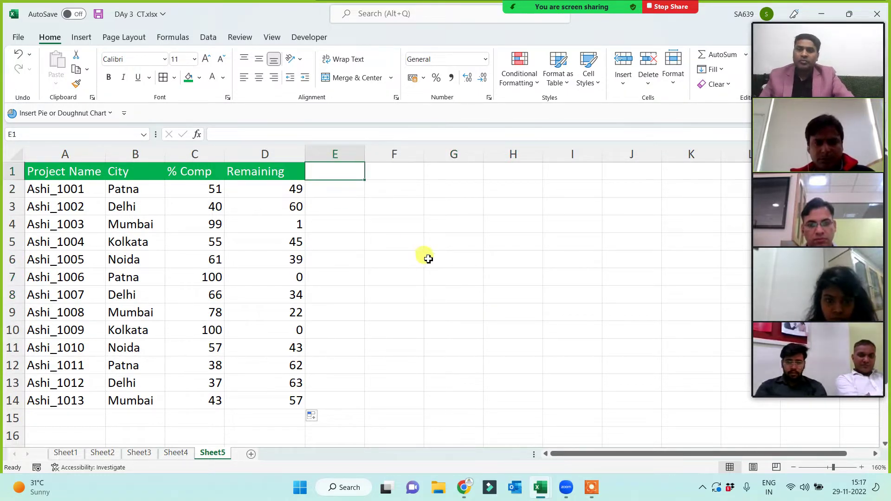
pyautogui.write('Pro')
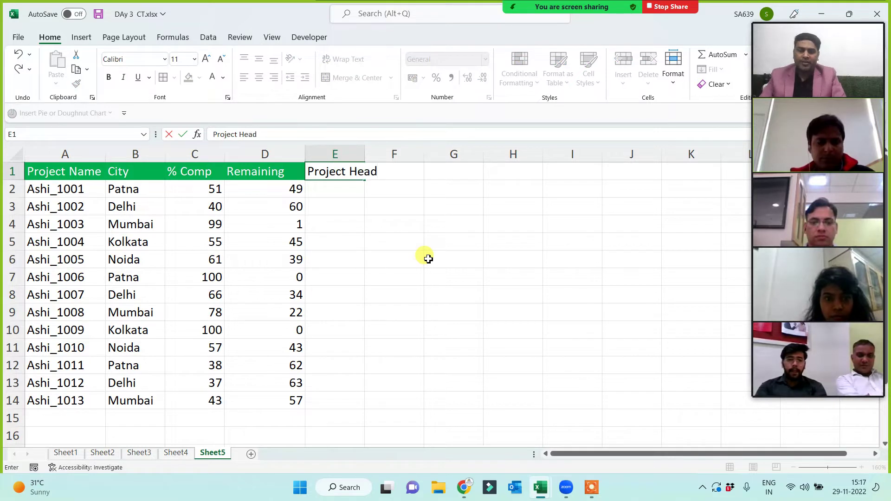
pyautogui.write('ject Head')
pyautogui.press('Return')
pyautogui.doubleClick(368, 153)
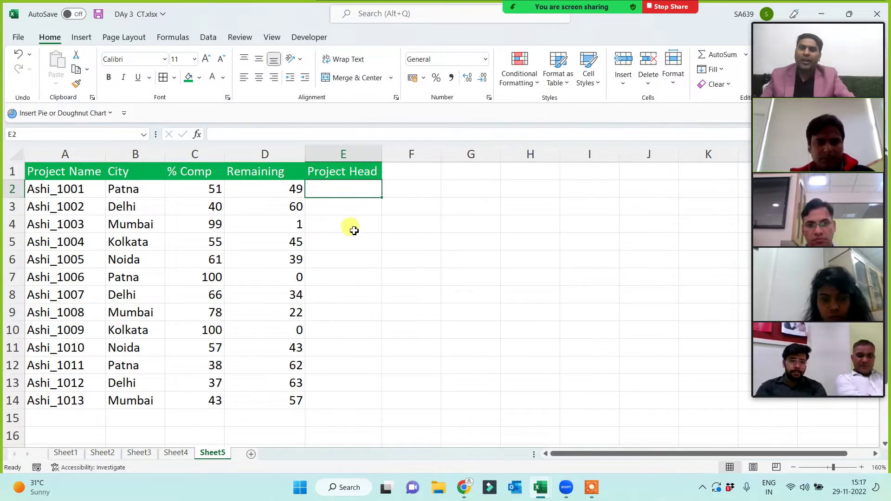
# - Enter the first project head's name in E2 and fill it down through E14
pyautogui.write('Sa')
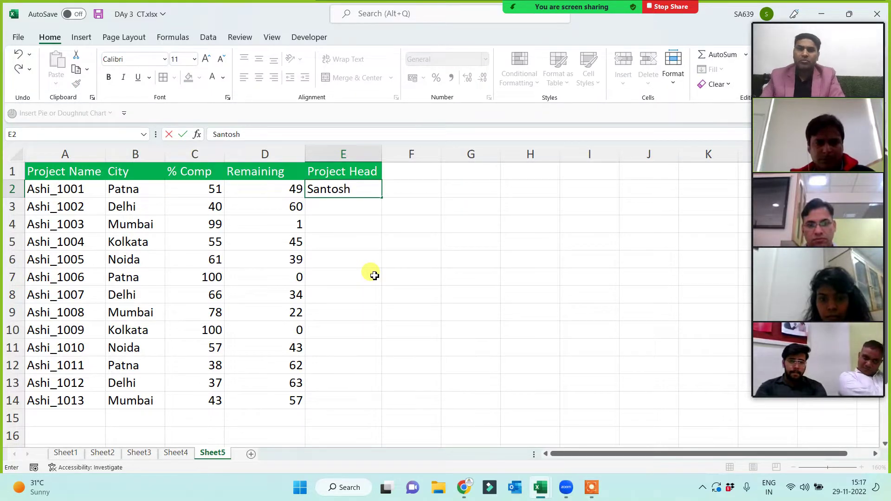
pyautogui.write('ntosh')
pyautogui.press('Return')
pyautogui.click(368, 185)
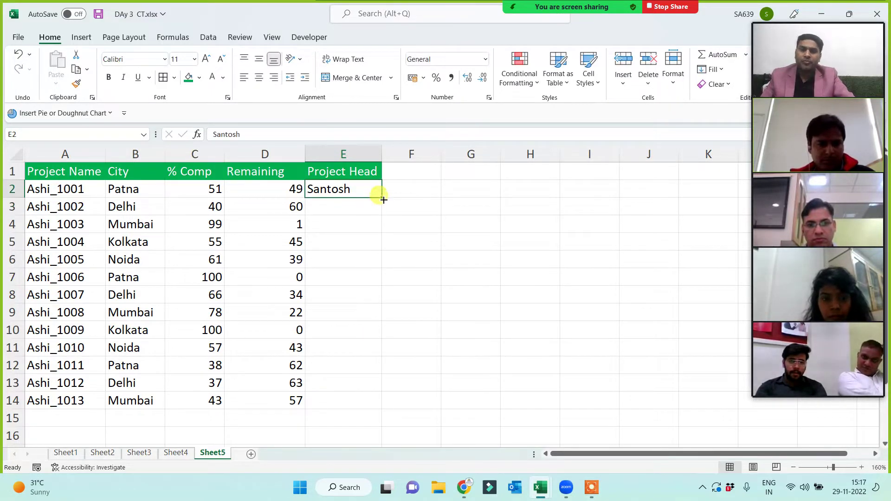
pyautogui.doubleClick(381, 197)
# - Replace the project head in E4, E7 and E11 with a second person's name
pyautogui.click(348, 224)
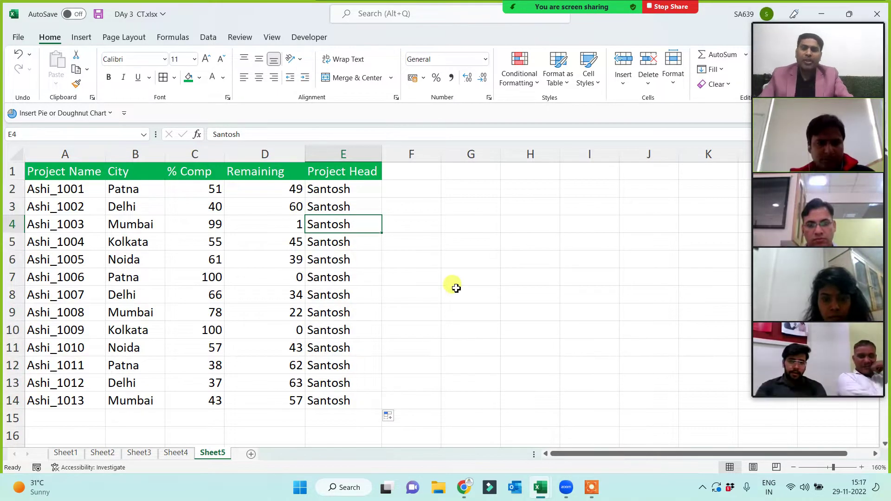
pyautogui.write('Sanjay')
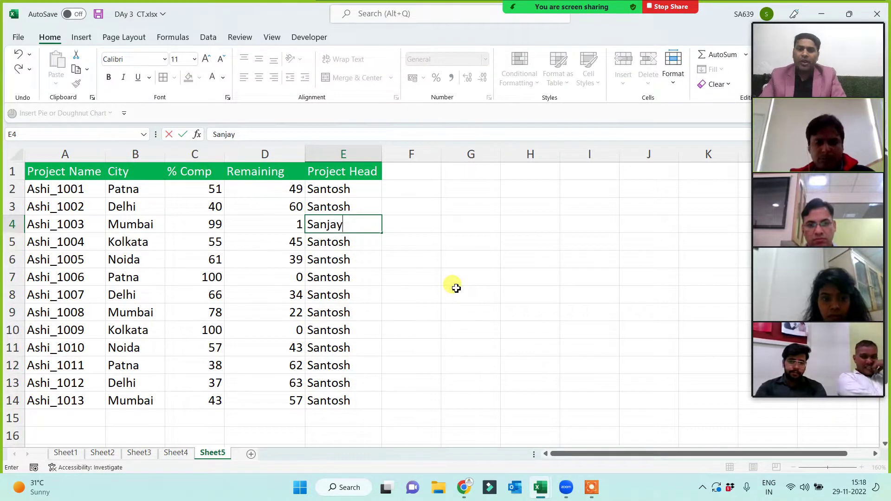
pyautogui.press('Down')
pyautogui.press('Down')
pyautogui.press('Down')
pyautogui.write('S')
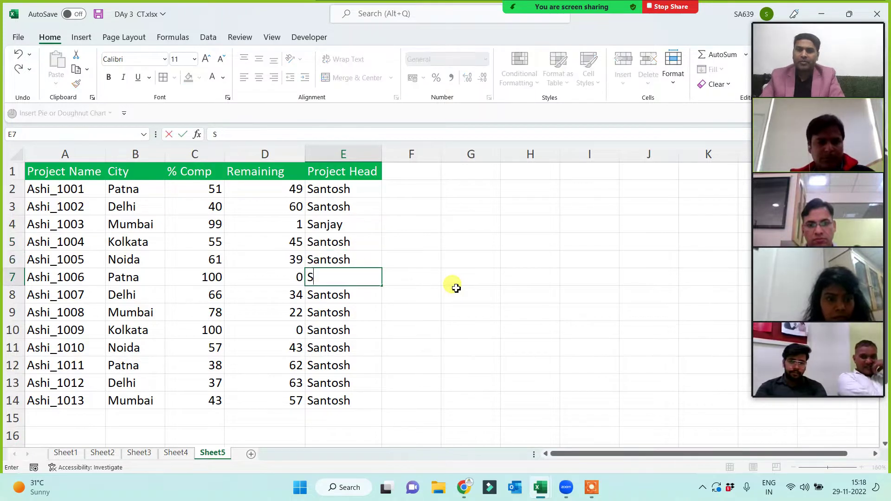
pyautogui.write('anjay')
pyautogui.press('Down')
pyautogui.press('Down')
pyautogui.press('Down')
pyautogui.press('Down')
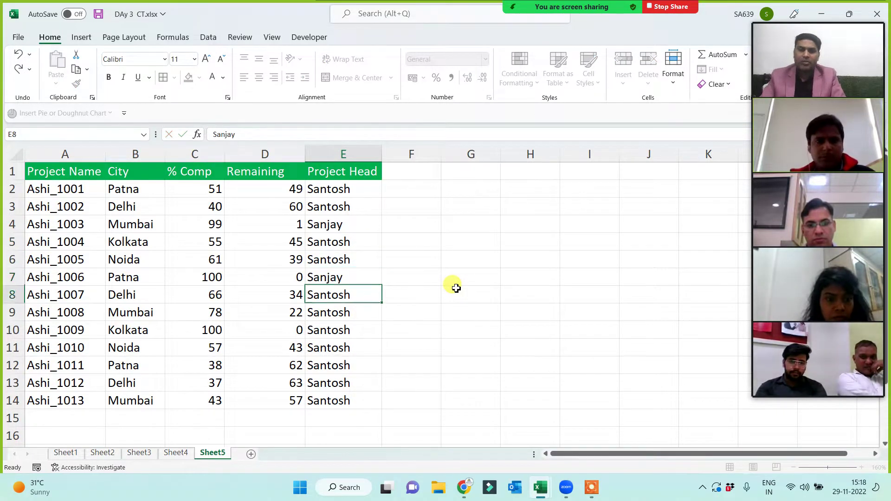
pyautogui.write('Sa')
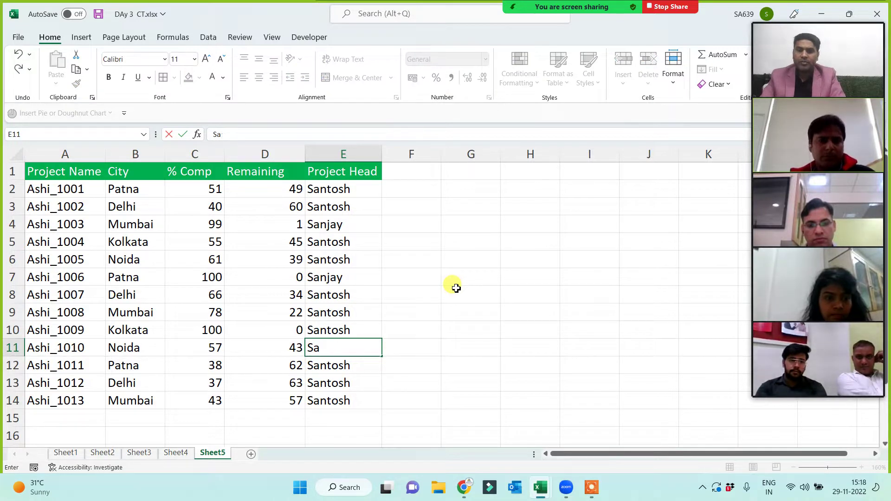
pyautogui.write('njay')
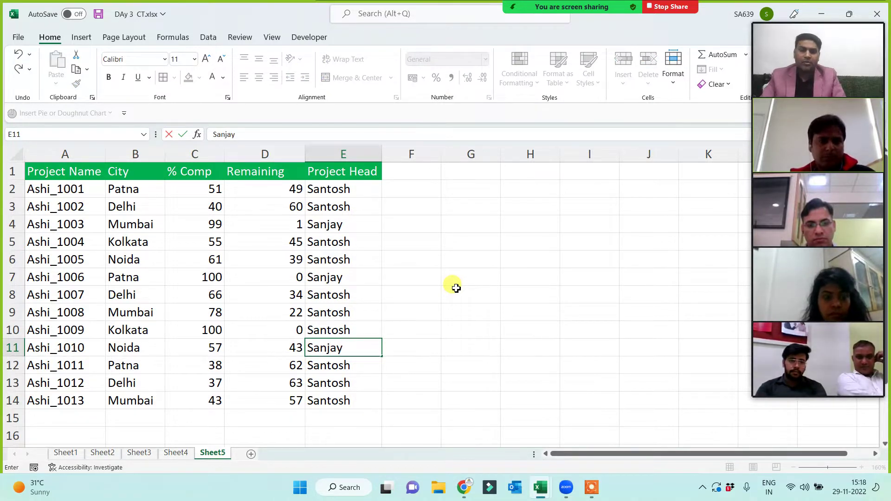
pyautogui.press('Down')
# - Enter a third project head's name in E12 and copy it to E6 and E3
pyautogui.write('Sap')
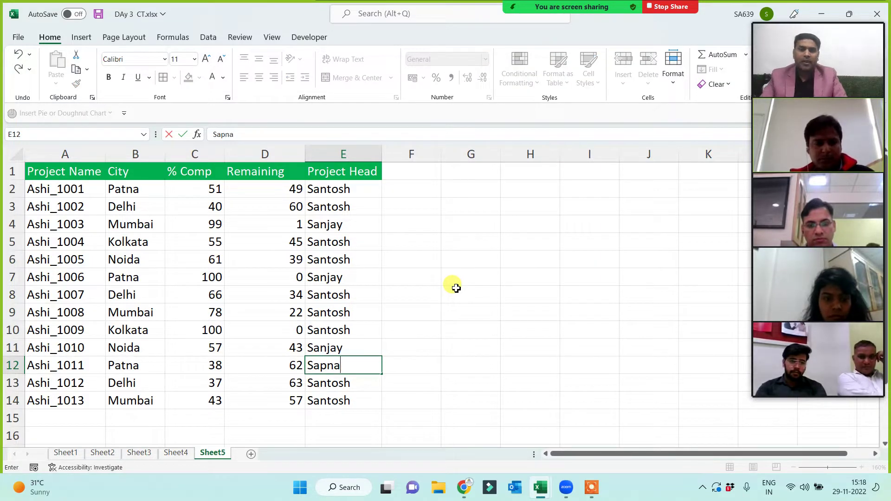
pyautogui.write('na')
pyautogui.click(452, 395)
pyautogui.click(355, 370)
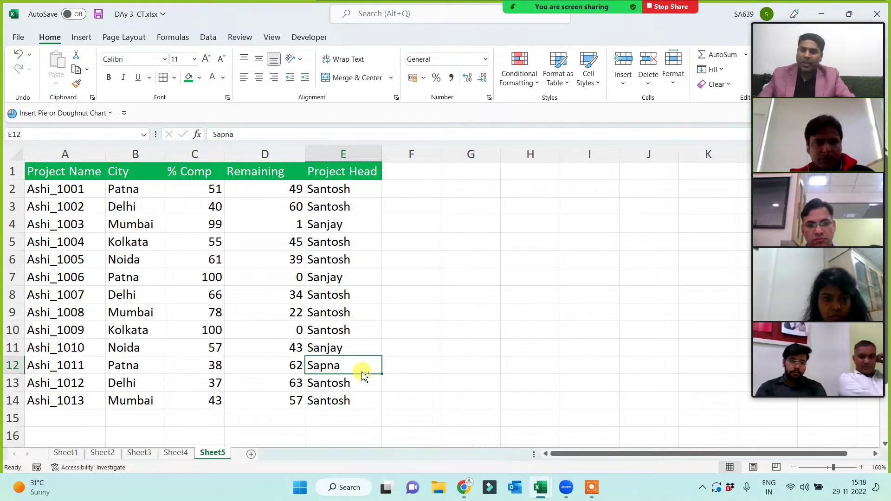
pyautogui.hotkey('ctrl', 'c')
pyautogui.click(321, 257)
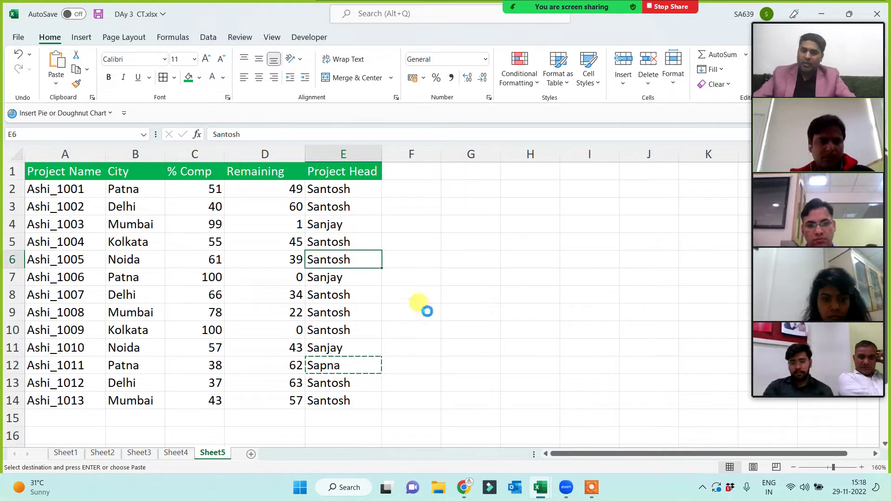
pyautogui.hotkey('ctrl', 'v')
pyautogui.click(339, 205)
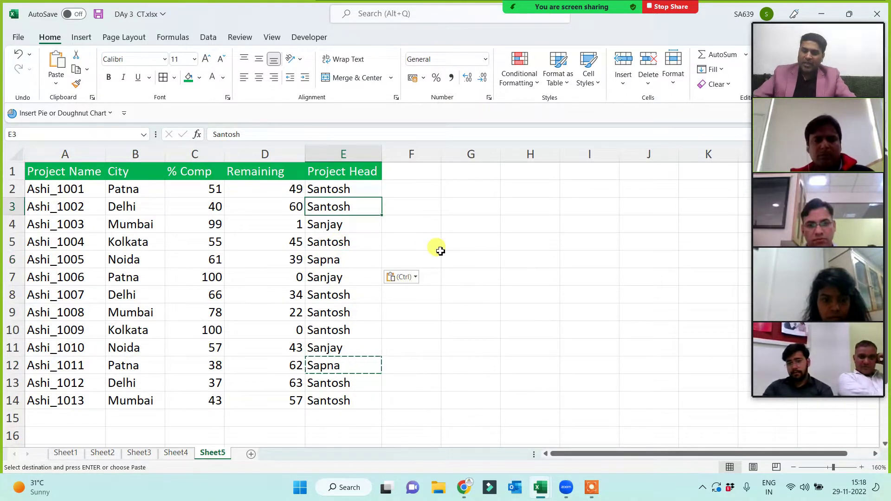
pyautogui.hotkey('ctrl', 'v')
pyautogui.click(442, 294)
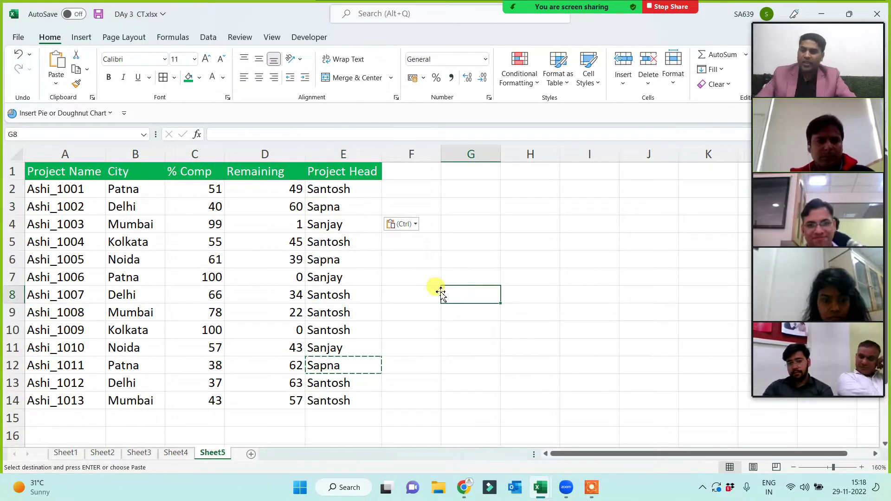
pyautogui.press('Escape')
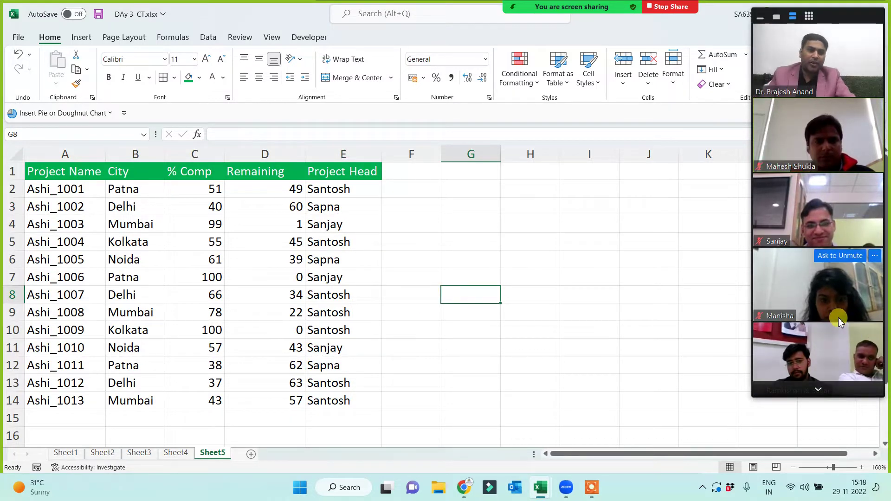
# - Enter a fourth project head's name in E14 and copy it to E5
pyautogui.click(327, 394)
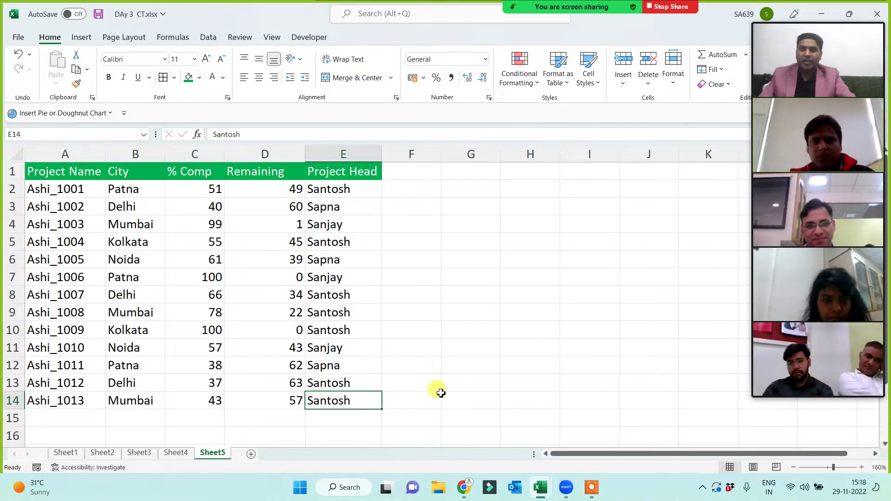
pyautogui.write('Manisha')
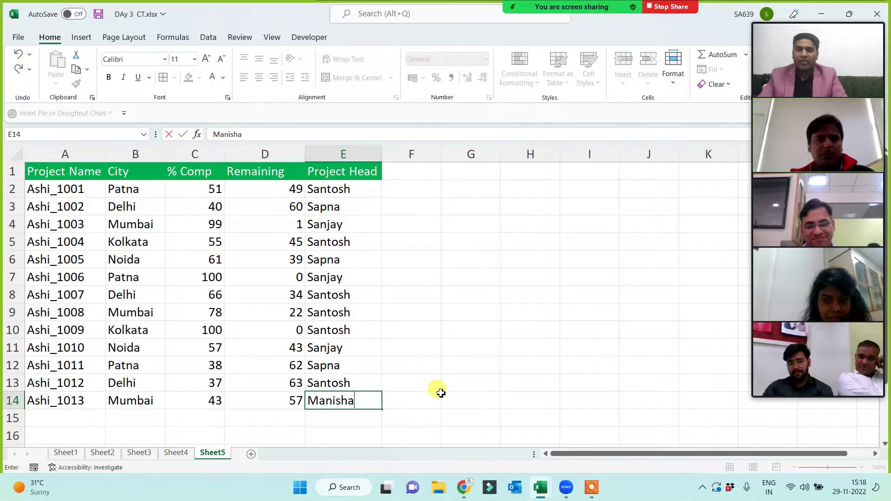
pyautogui.click(474, 350)
pyautogui.click(373, 395)
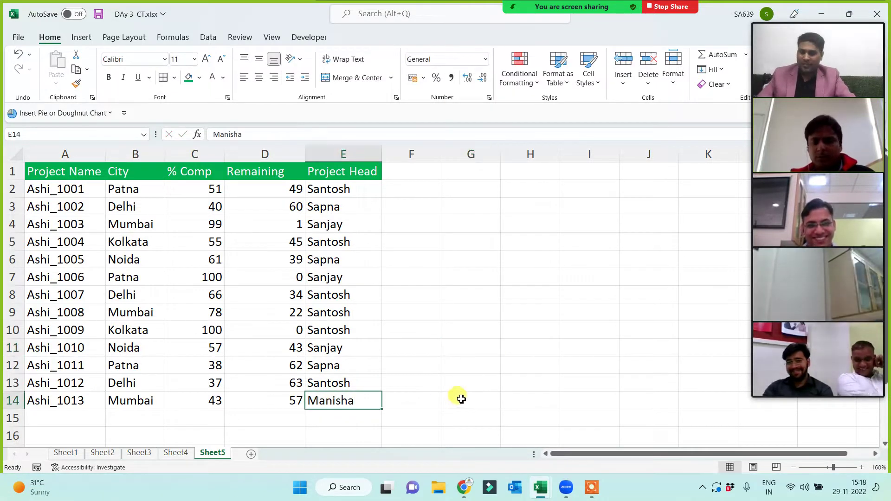
pyautogui.hotkey('ctrl', 'c')
pyautogui.click(334, 240)
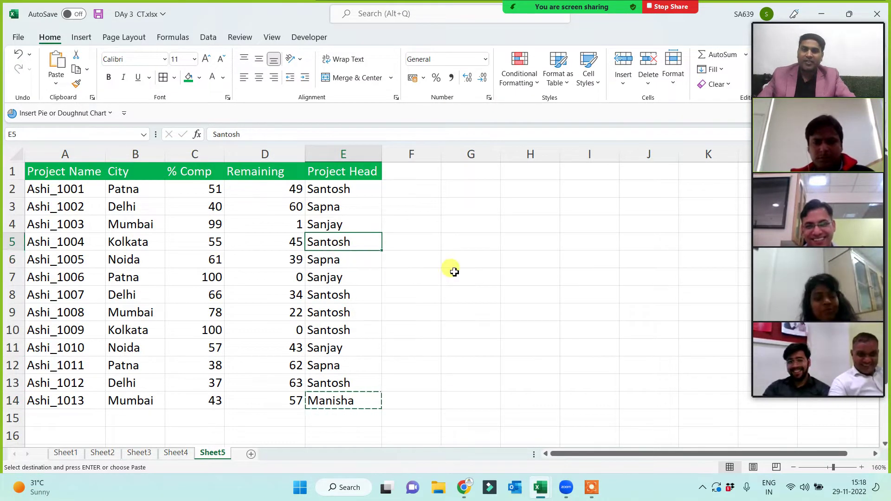
pyautogui.hotkey('ctrl', 'v')
pyautogui.press('Escape')
pyautogui.click(458, 314)
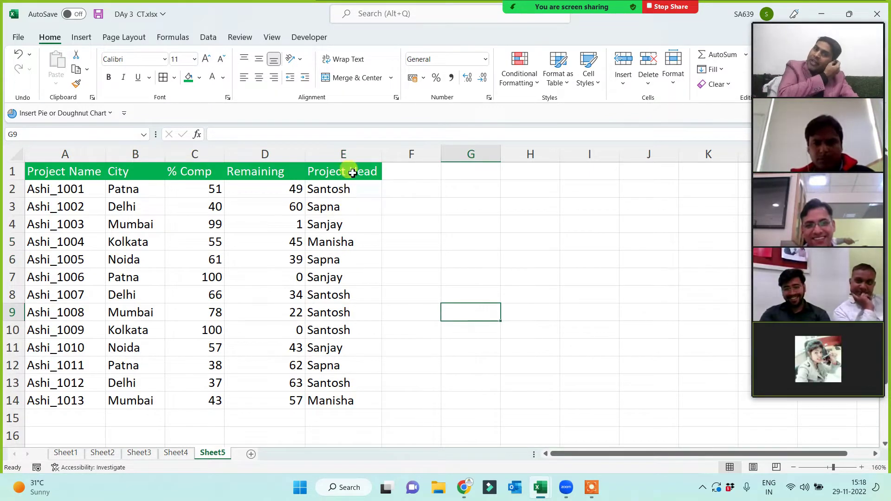
pyautogui.moveTo(353, 173); pyautogui.dragTo(344, 399)
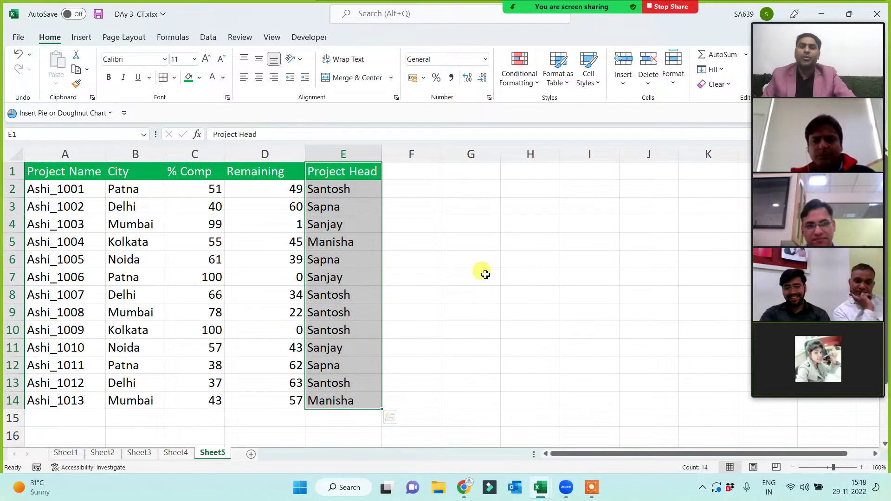
pyautogui.click(349, 173)
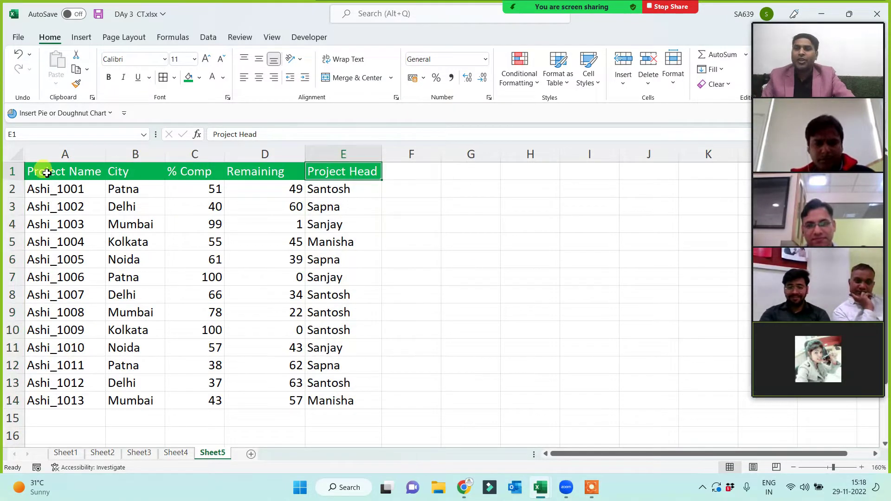
pyautogui.moveTo(47, 173); pyautogui.dragTo(337, 401)
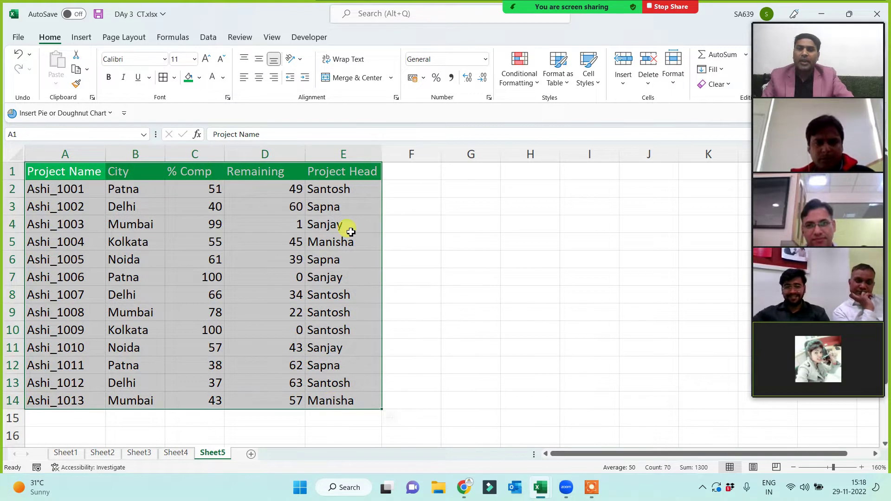
# - Center the contents of the Remaining column D horizontally
pyautogui.click(255, 153)
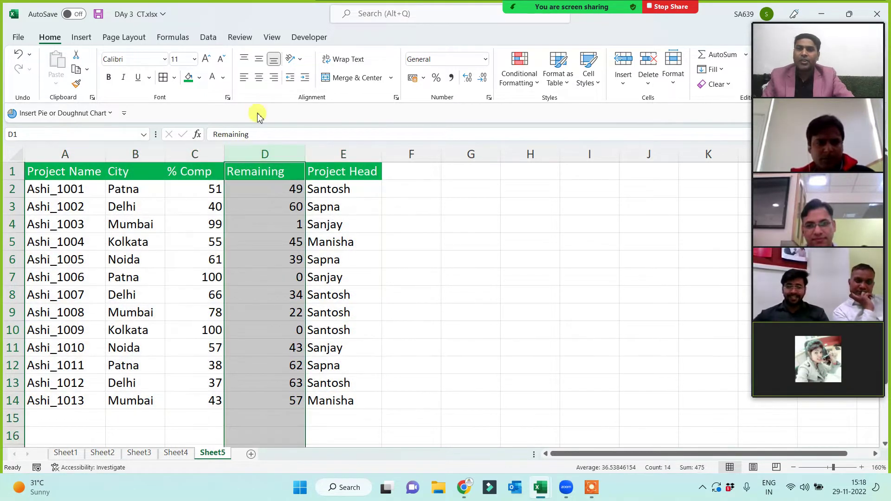
pyautogui.click(259, 78)
pyautogui.click(264, 277)
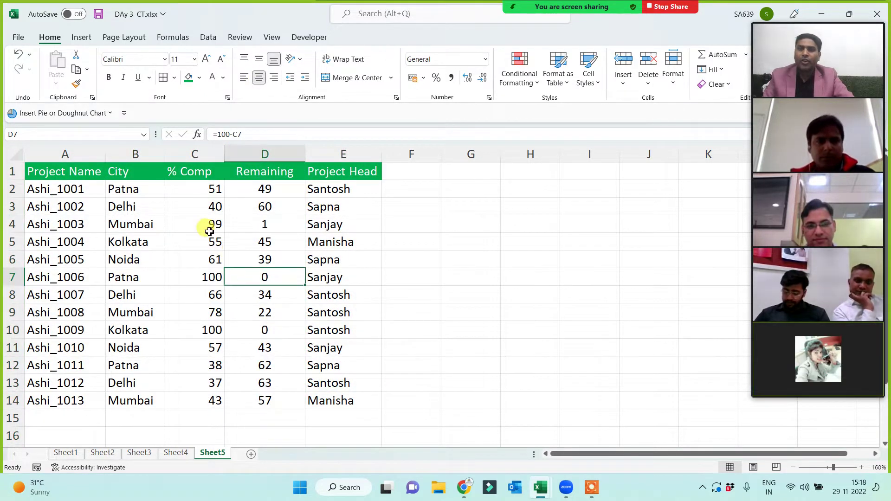
pyautogui.click(189, 155)
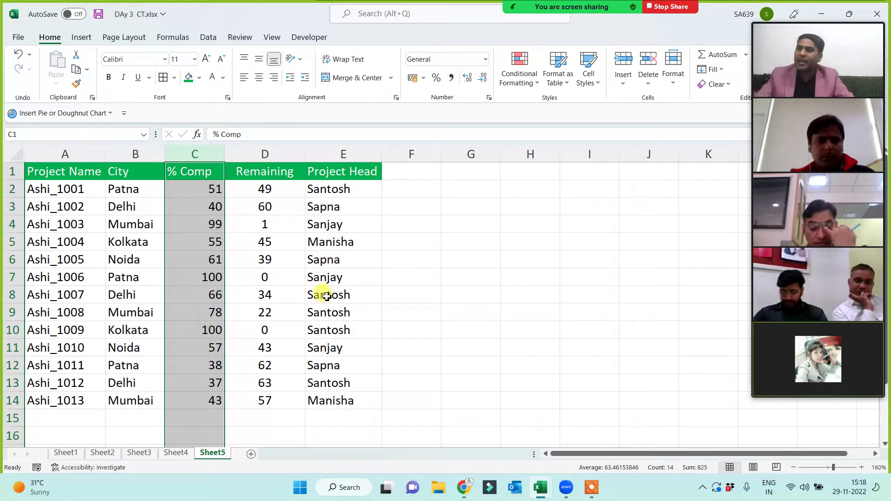
pyautogui.click(133, 169)
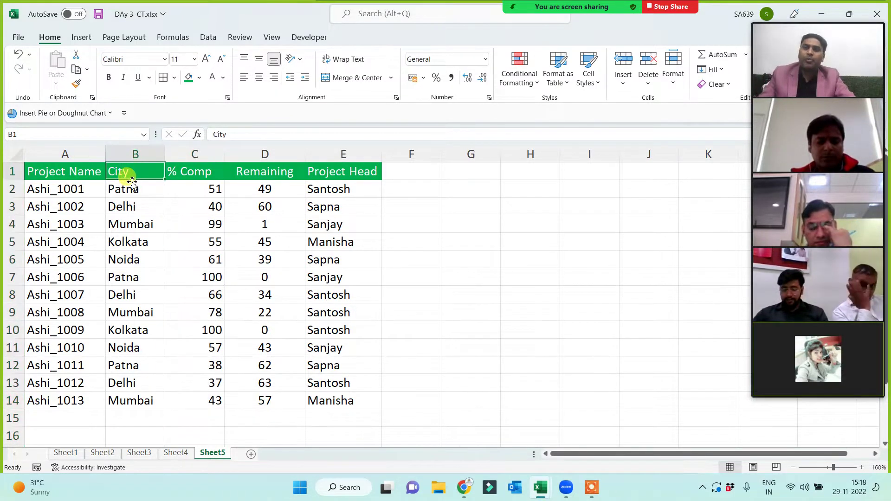
pyautogui.click(65, 171)
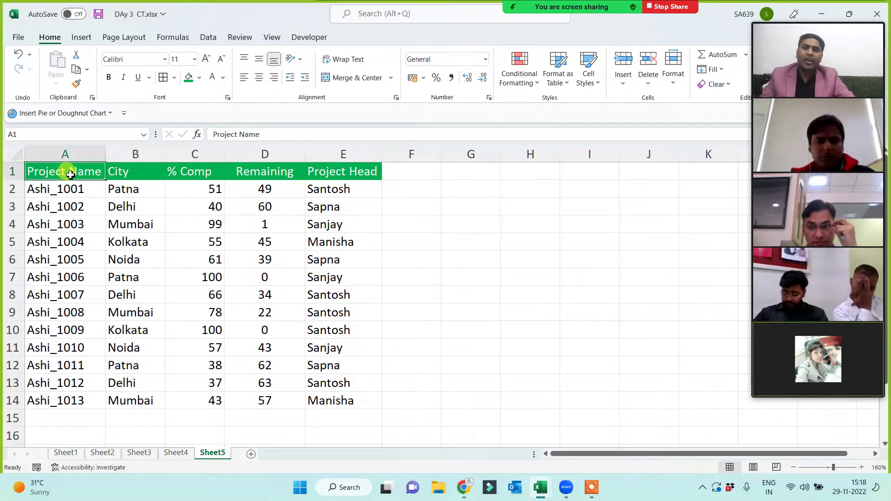
# - Center the contents of the table A1:E14 horizontally and apply borders around all of its cells
pyautogui.click(368, 277)
pyautogui.moveTo(42, 168); pyautogui.dragTo(342, 402)
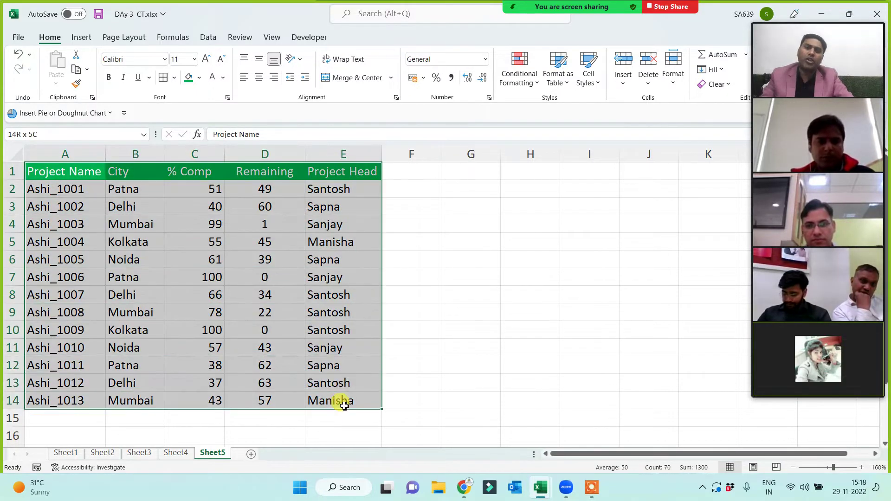
pyautogui.click(259, 78)
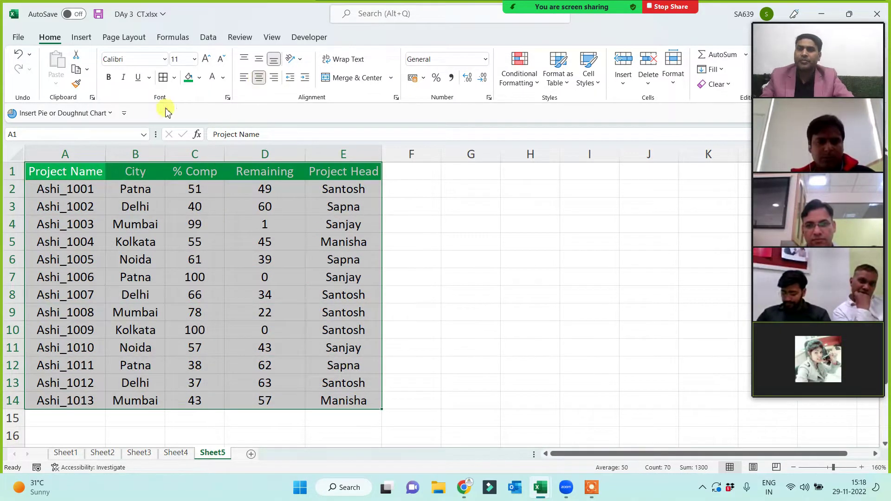
pyautogui.click(529, 274)
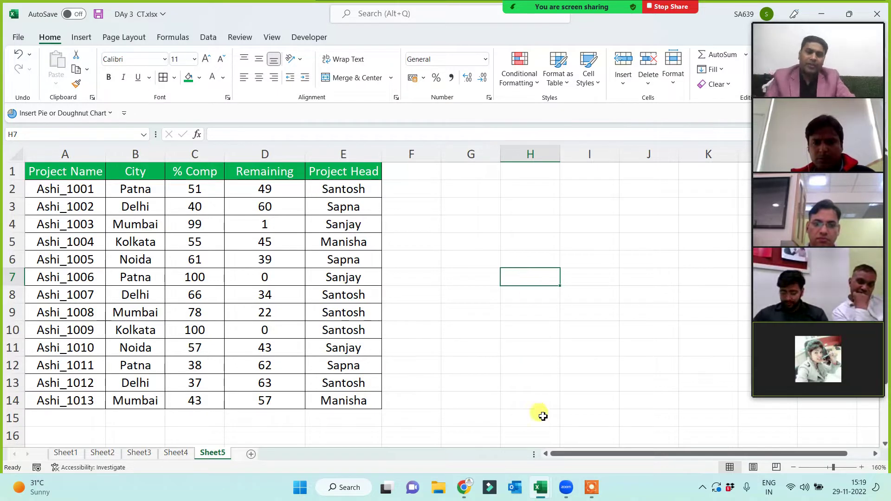
pyautogui.click(588, 342)
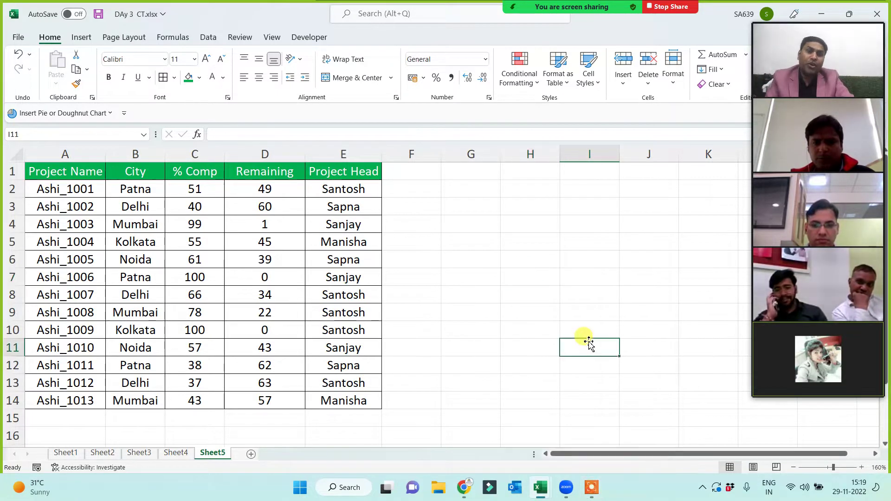
# - Copy the Project Name header with Ashi_1004, Ashi_1007, Ashi_1010, Ashi_1012 and Ashi_1013 to G6:G11 and autofit column G
pyautogui.click(58, 172)
pyautogui.keyDown('ctrl'); pyautogui.click(60, 242); pyautogui.keyUp('ctrl')
pyautogui.keyDown('ctrl'); pyautogui.click(62, 295); pyautogui.keyUp('ctrl')
pyautogui.keyDown('ctrl'); pyautogui.click(61, 347); pyautogui.keyUp('ctrl')
pyautogui.keyDown('ctrl'); pyautogui.click(60, 383); pyautogui.keyUp('ctrl')
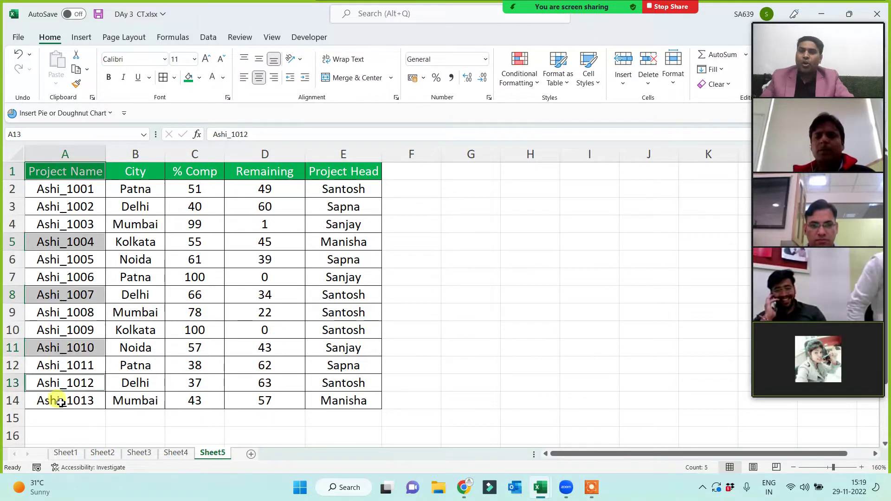
pyautogui.keyDown('ctrl'); pyautogui.click(62, 403); pyautogui.keyUp('ctrl')
pyautogui.hotkey('ctrl', 'c')
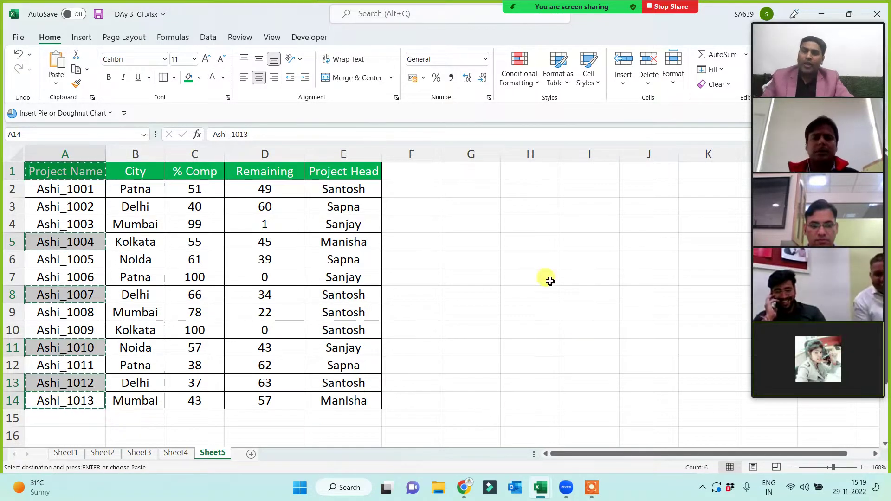
pyautogui.click(477, 264)
pyautogui.hotkey('ctrl', 'v')
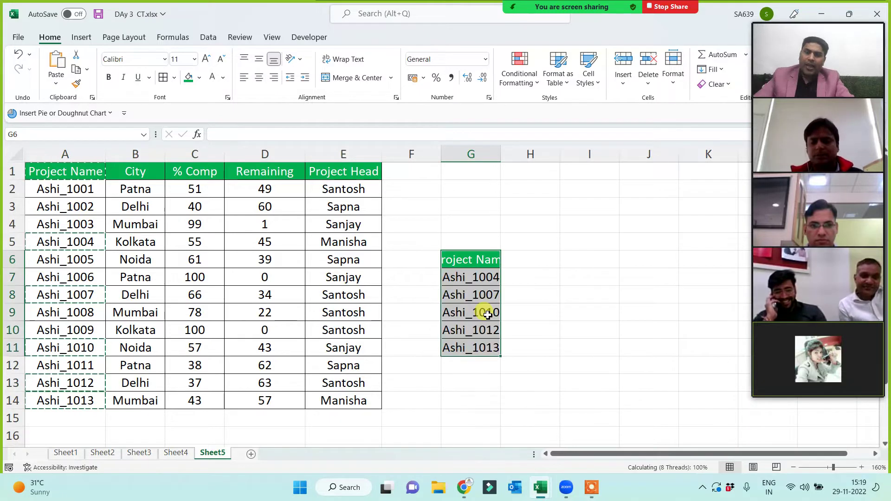
pyautogui.doubleClick(508, 154)
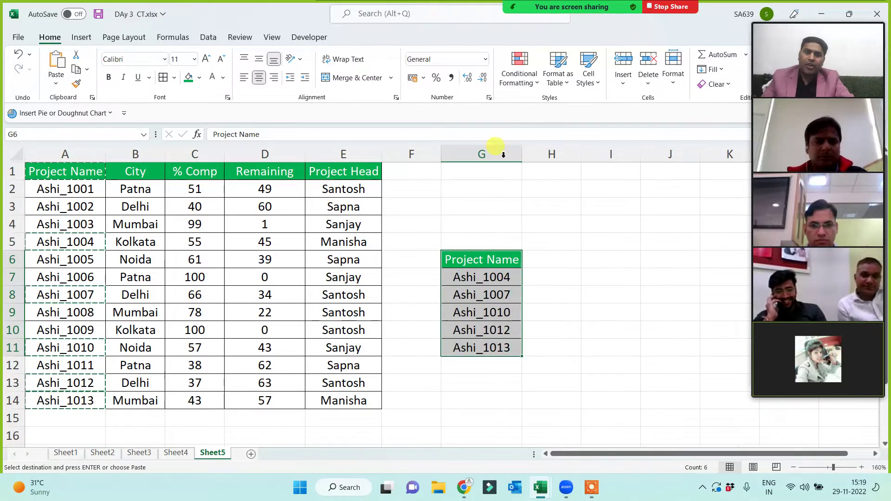
# - Move the Project Name header from G6 to G4 and widen column G slightly
pyautogui.click(491, 265)
pyautogui.moveTo(493, 267); pyautogui.dragTo(480, 246)
pyautogui.click(582, 327)
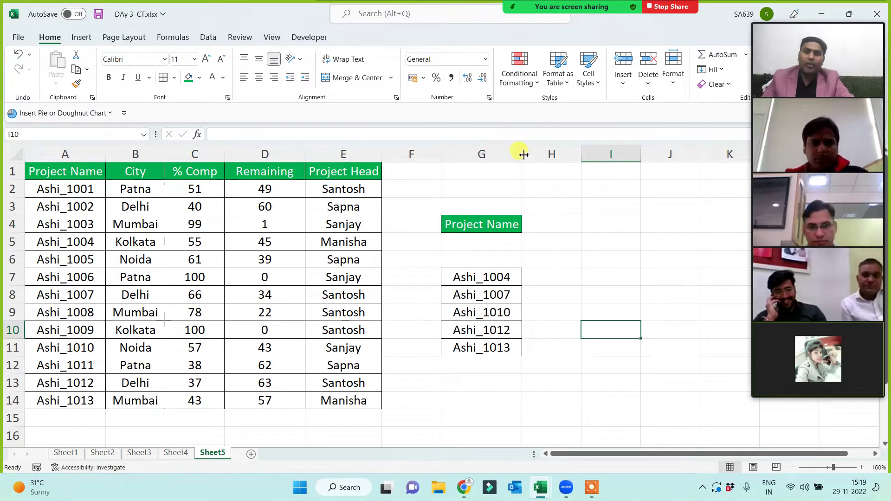
pyautogui.moveTo(524, 155); pyautogui.dragTo(531, 155)
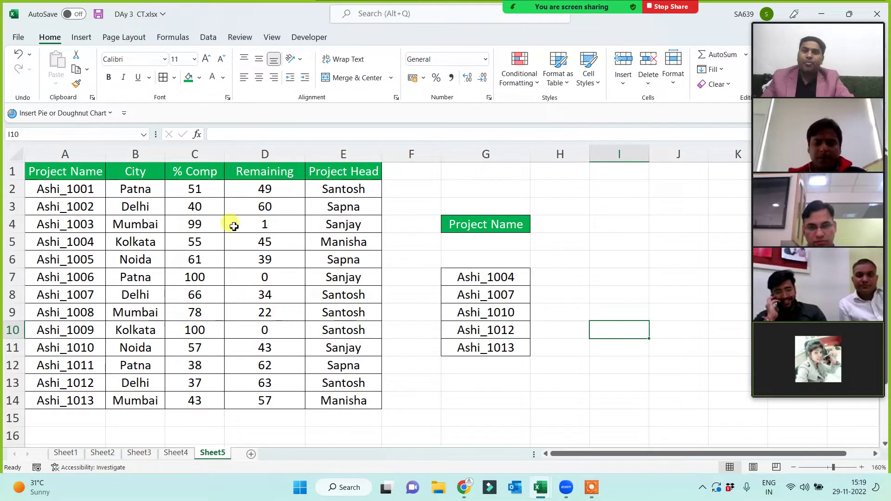
# - Copy the Remaining header from D1 to H4 and widen column H slightly
pyautogui.click(249, 172)
pyautogui.hotkey('ctrl', 'c')
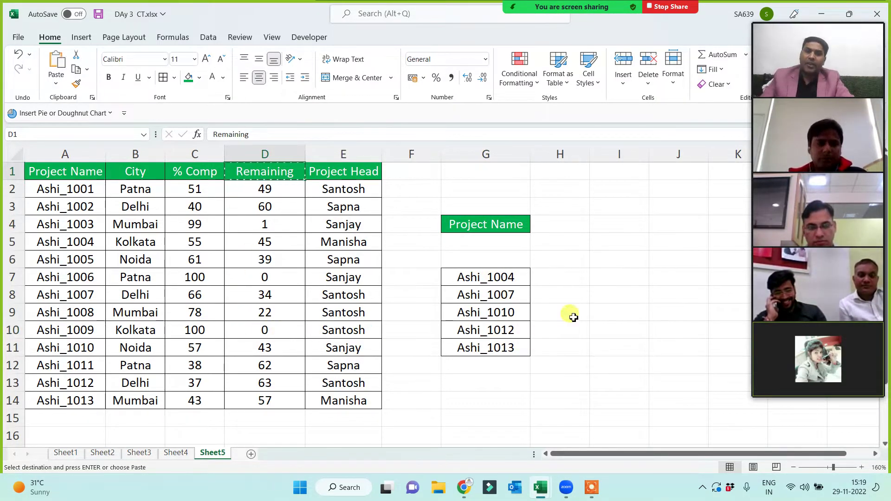
pyautogui.click(557, 218)
pyautogui.hotkey('ctrl', 'v')
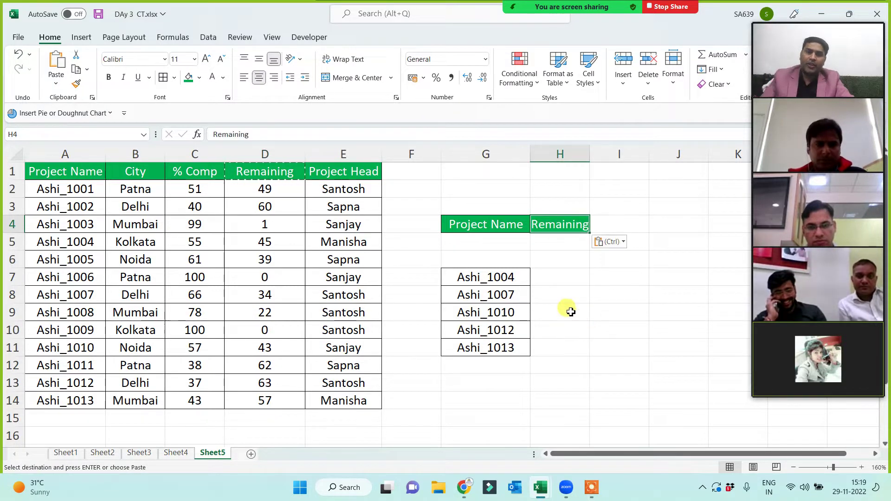
pyautogui.moveTo(589, 147); pyautogui.dragTo(599, 147)
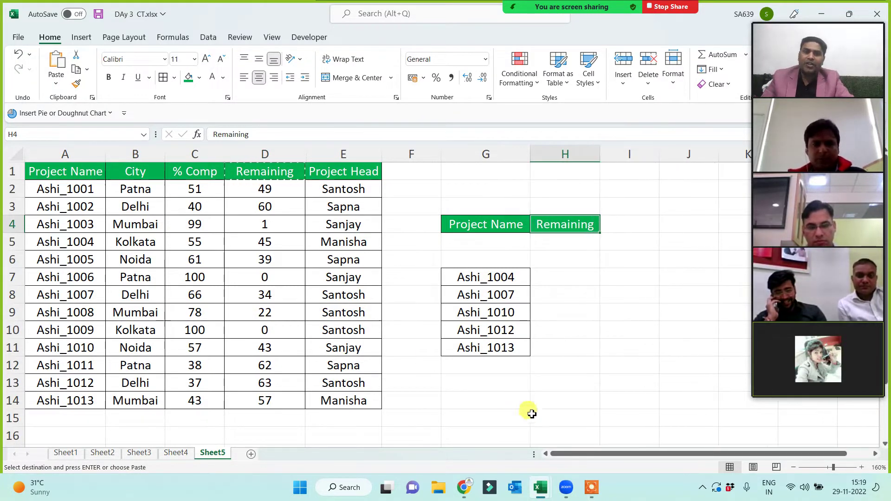
pyautogui.press('Escape')
pyautogui.click(564, 381)
pyautogui.click(565, 277)
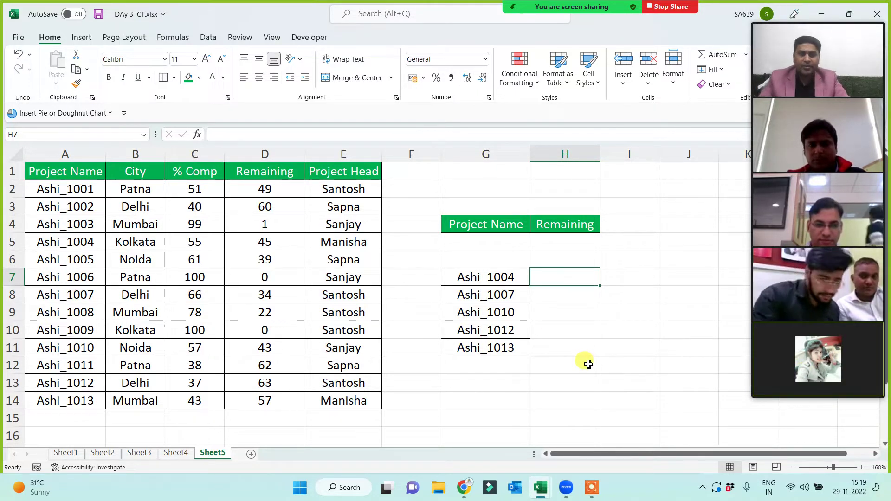
pyautogui.write('=')
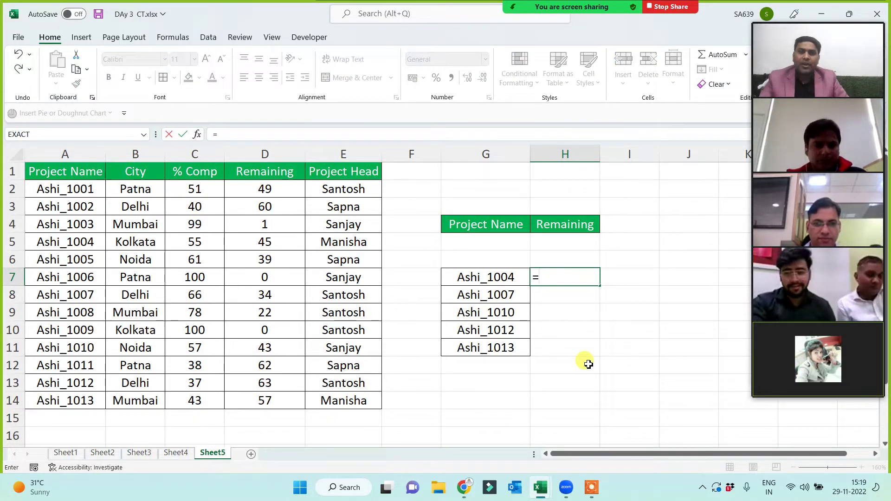
pyautogui.press('Escape')
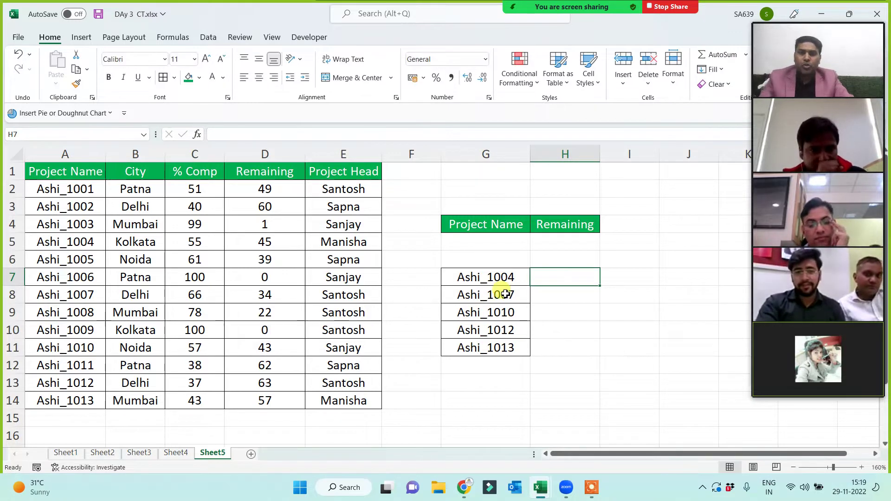
pyautogui.moveTo(483, 279); pyautogui.dragTo(483, 348)
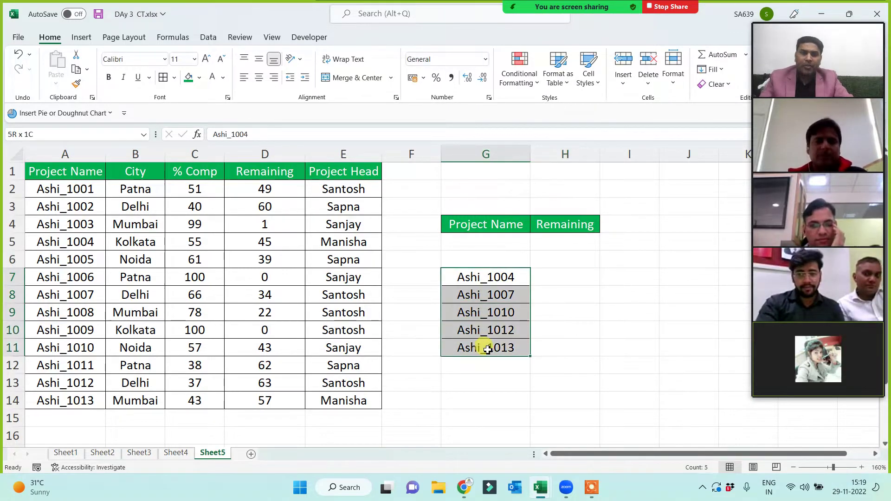
pyautogui.click(487, 377)
pyautogui.moveTo(483, 279); pyautogui.dragTo(485, 349)
pyautogui.click(557, 276)
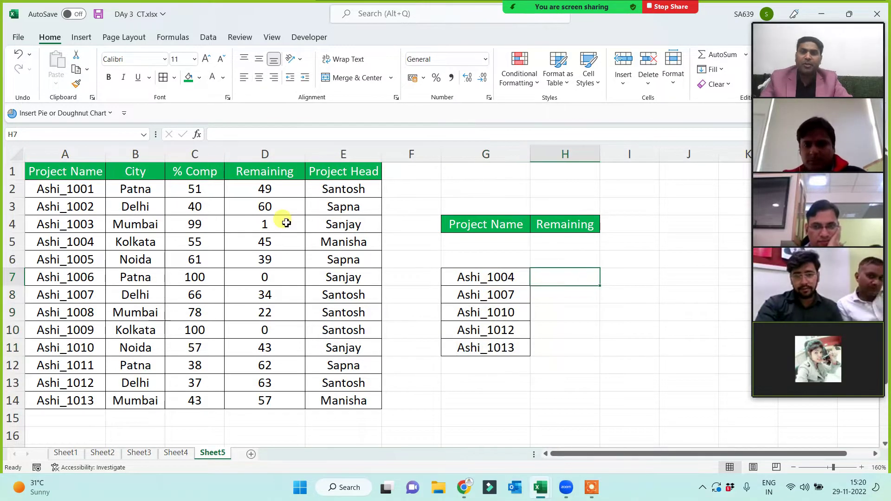
pyautogui.click(260, 153)
pyautogui.click(557, 280)
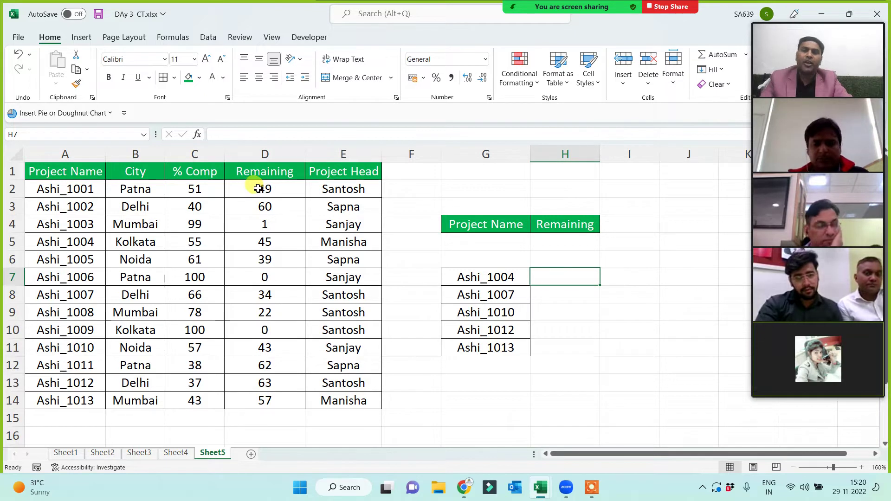
# - Rename the Remaining header in D1 as "% Remaining"
pyautogui.doubleClick(235, 172)
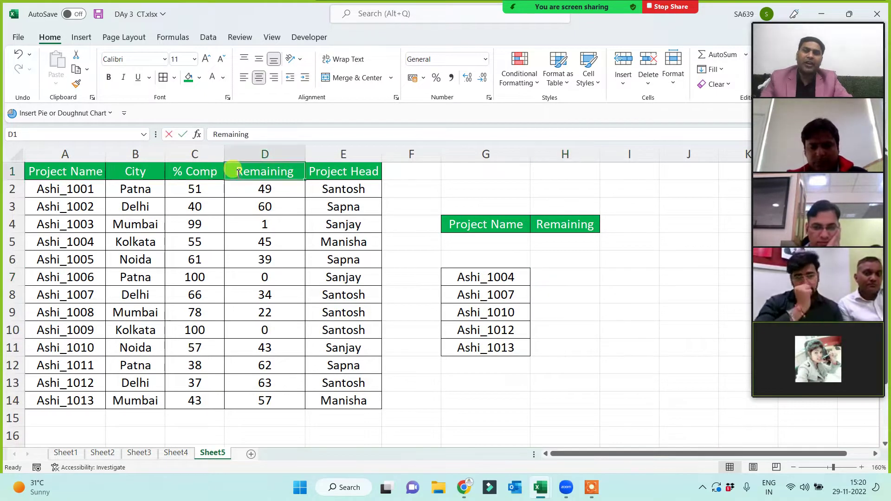
pyautogui.write('%')
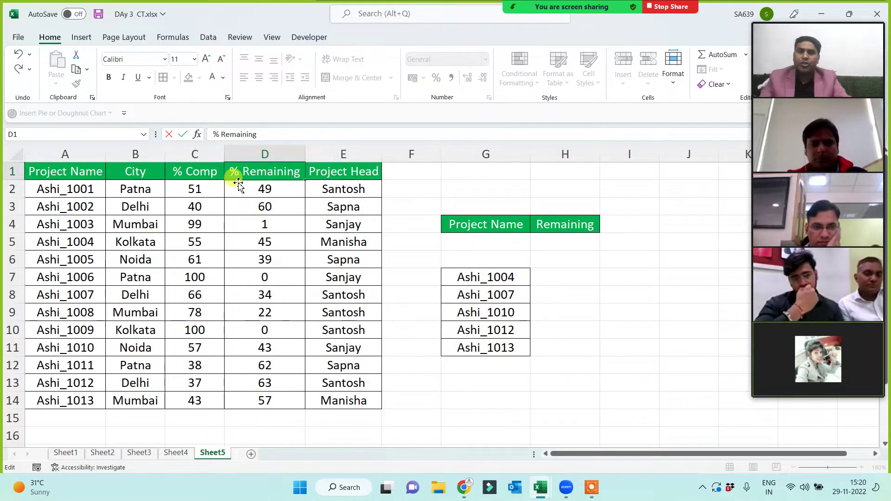
pyautogui.click(589, 294)
# - Replace the header in H4 with a copy of the % Remaining header from D1 and widen column H to fit it
pyautogui.click(241, 173)
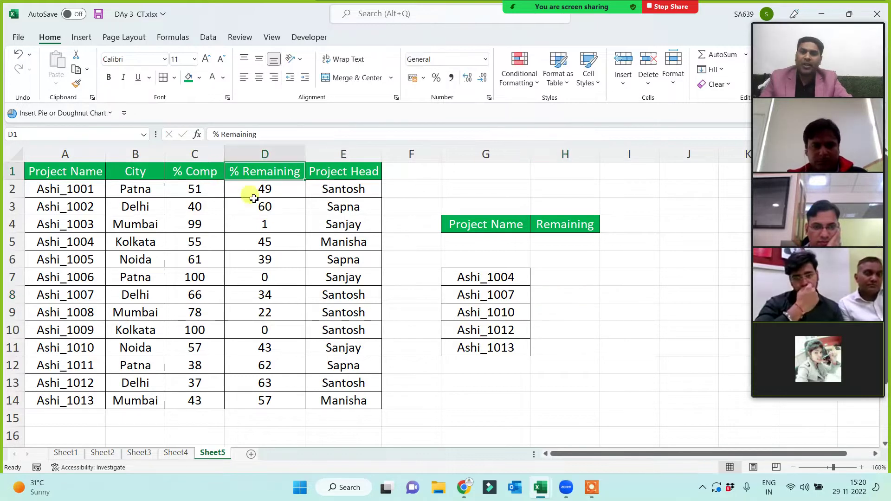
pyautogui.hotkey('ctrl', 'c')
pyautogui.click(583, 232)
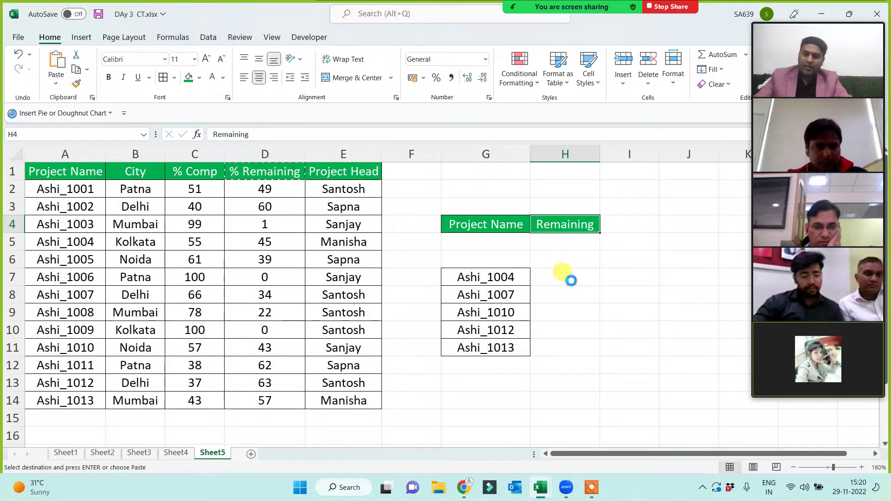
pyautogui.hotkey('ctrl', 'v')
pyautogui.click(559, 277)
pyautogui.moveTo(599, 154); pyautogui.dragTo(621, 154)
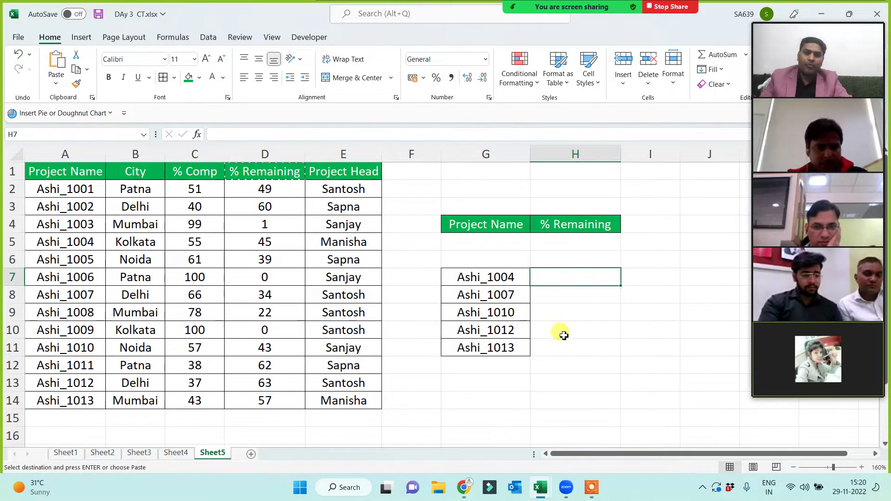
# - Enter the formula =VLOOKUP(G7,A1:E14,4,0) in H7 to look up the project's remaining percentage
pyautogui.write('=vl')
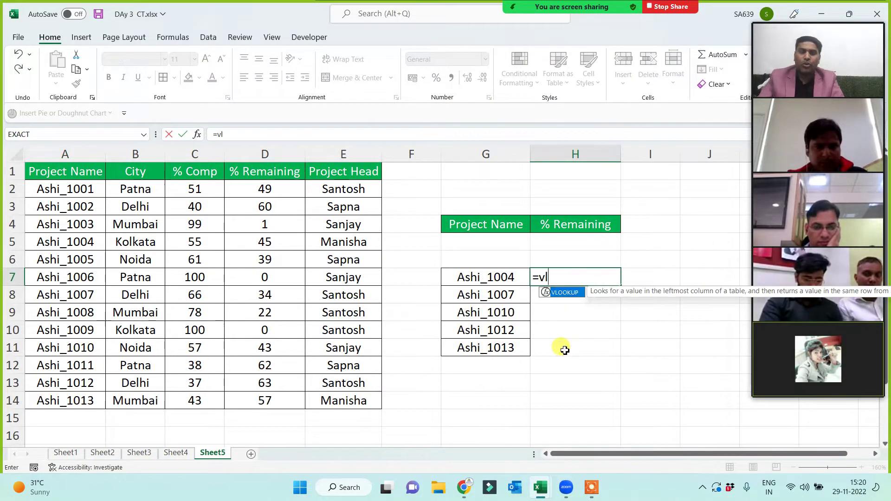
pyautogui.press('Tab')
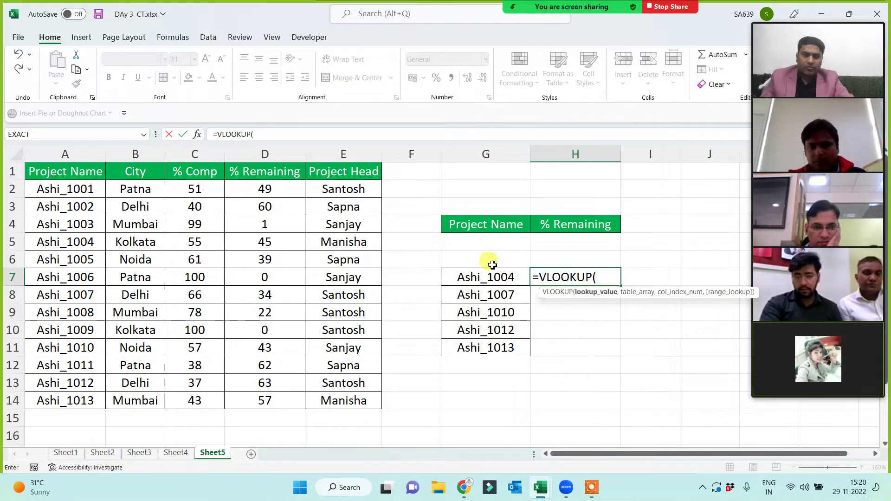
pyautogui.click(485, 277)
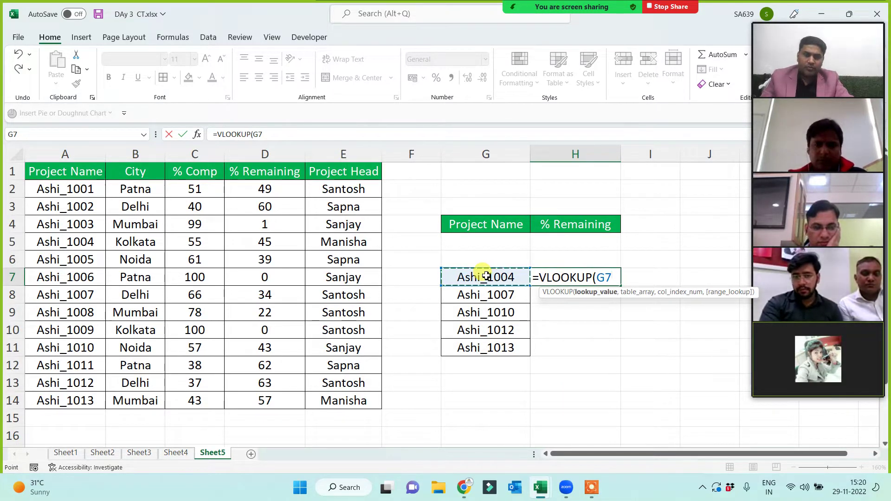
pyautogui.write(',')
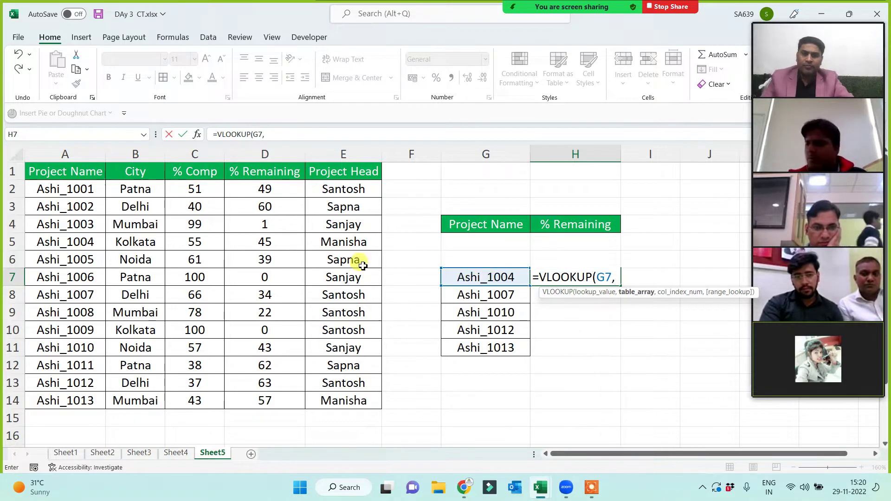
pyautogui.moveTo(77, 179); pyautogui.dragTo(336, 401)
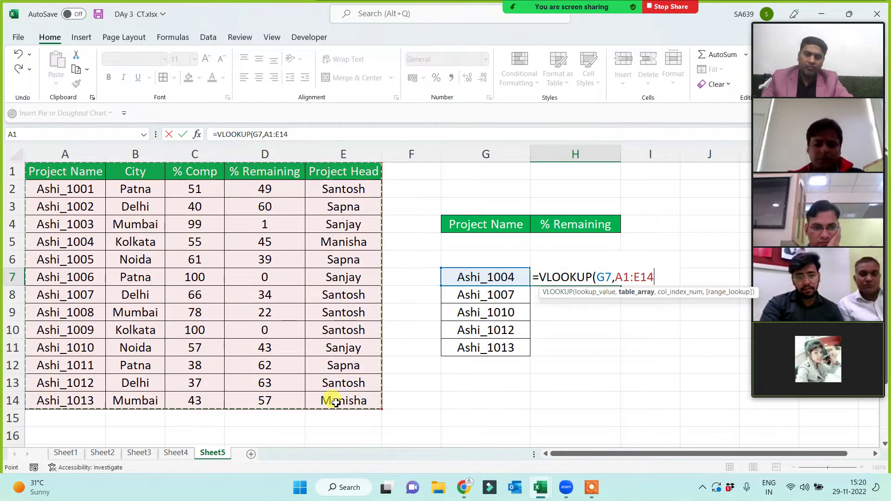
pyautogui.write(',')
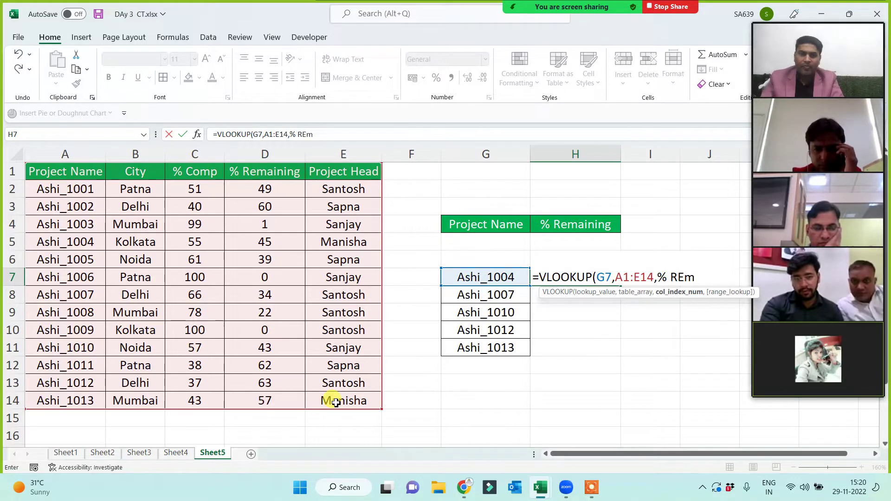
pyautogui.press('BackSpace')
pyautogui.press('BackSpace')
pyautogui.press('BackSpace')
pyautogui.press('BackSpace')
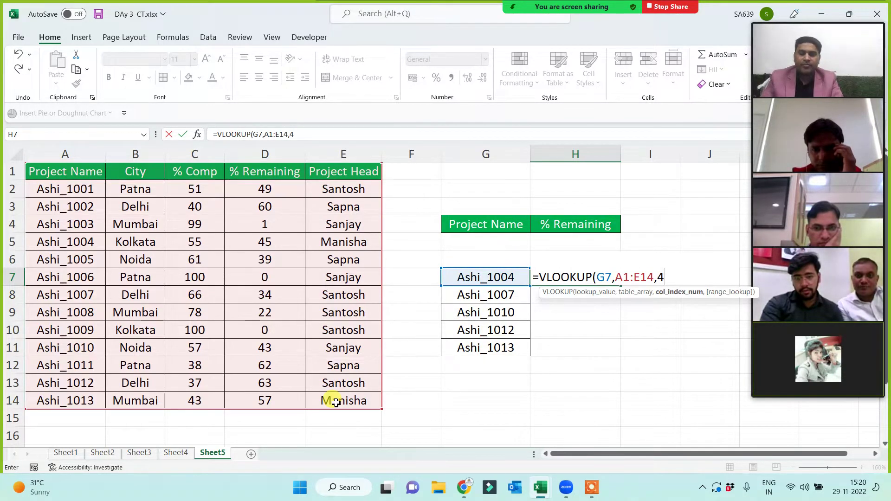
pyautogui.write(',0)')
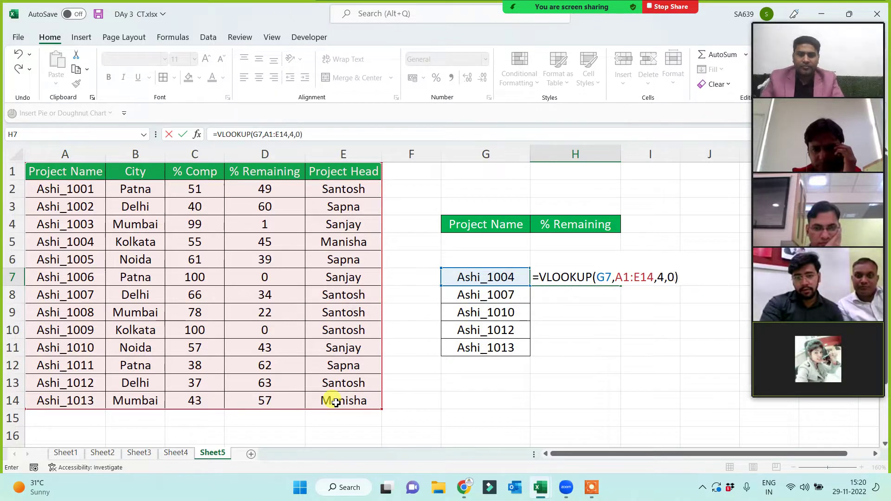
pyautogui.press('Return')
# - Fill the VLOOKUP formula from H7 down to H11
pyautogui.click(607, 274)
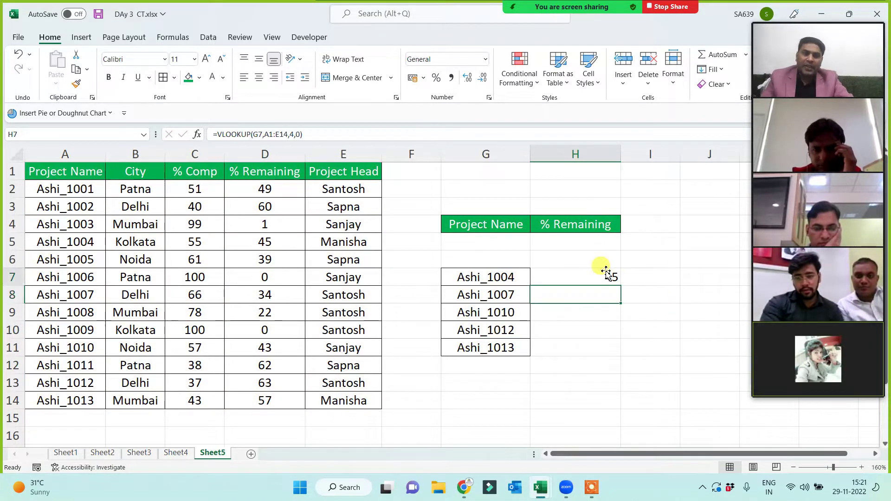
pyautogui.moveTo(619, 285); pyautogui.dragTo(614, 364)
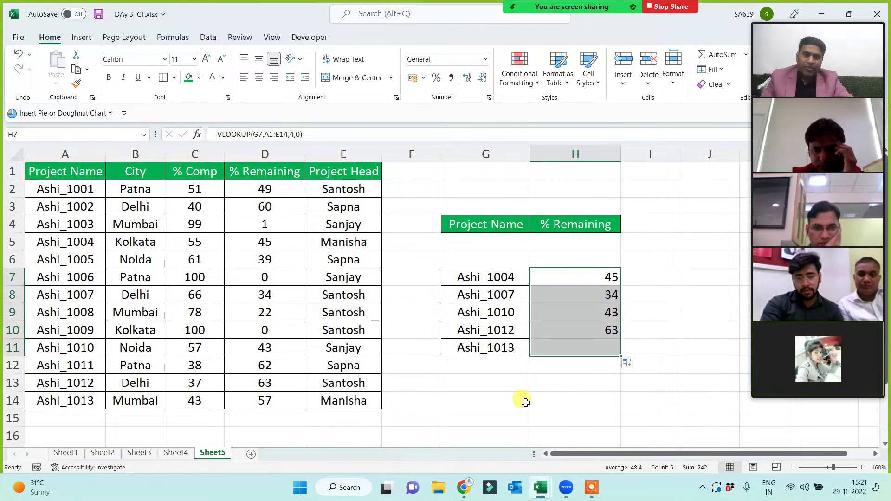
pyautogui.click(526, 402)
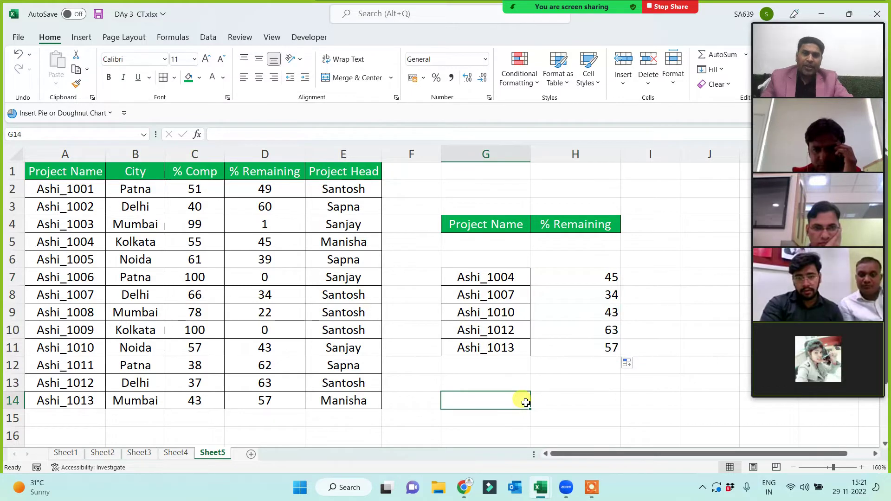
# - Replace the project name in G9 with a copy of Ashi_1001 from A2
pyautogui.click(73, 186)
pyautogui.hotkey('ctrl', 'c')
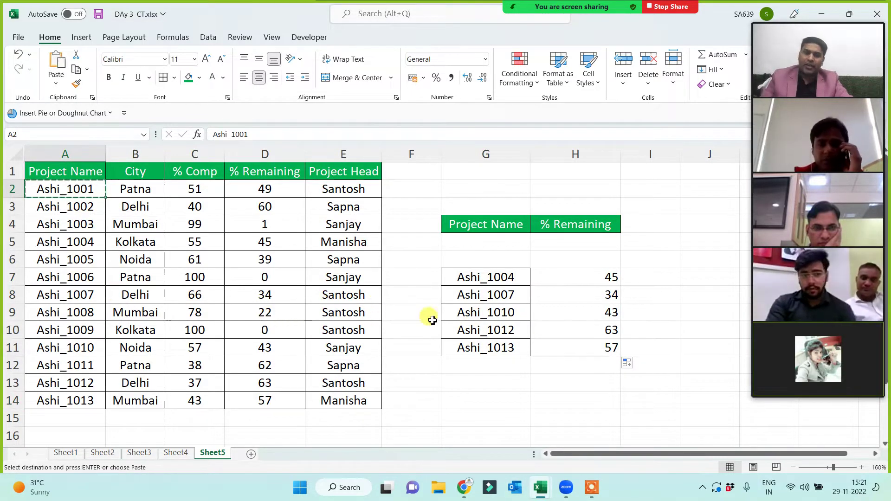
pyautogui.click(487, 310)
pyautogui.hotkey('ctrl', 'v')
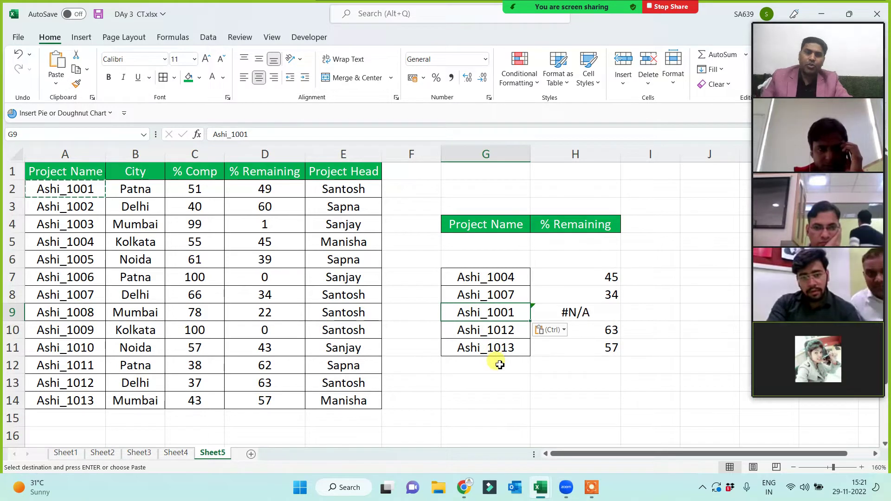
# - Copy Ashi_1002 from A3 into G12 and extend the VLOOKUP formula in column H down to H12
pyautogui.click(497, 363)
pyautogui.click(70, 208)
pyautogui.hotkey('ctrl', 'c')
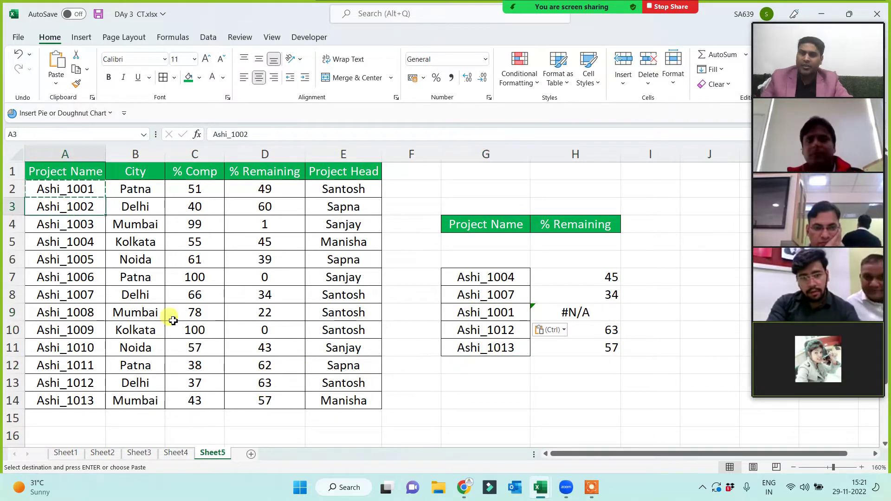
pyautogui.click(497, 364)
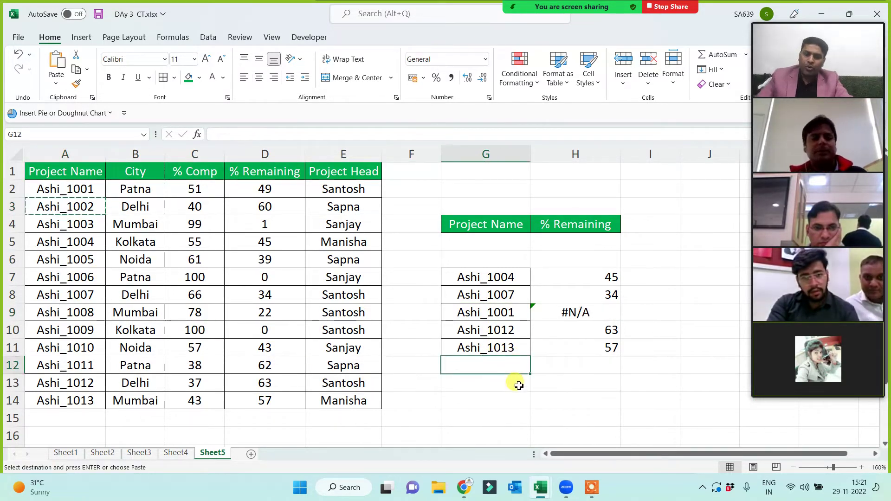
pyautogui.hotkey('ctrl', 'v')
pyautogui.click(592, 364)
pyautogui.hotkey('ctrl', 'd')
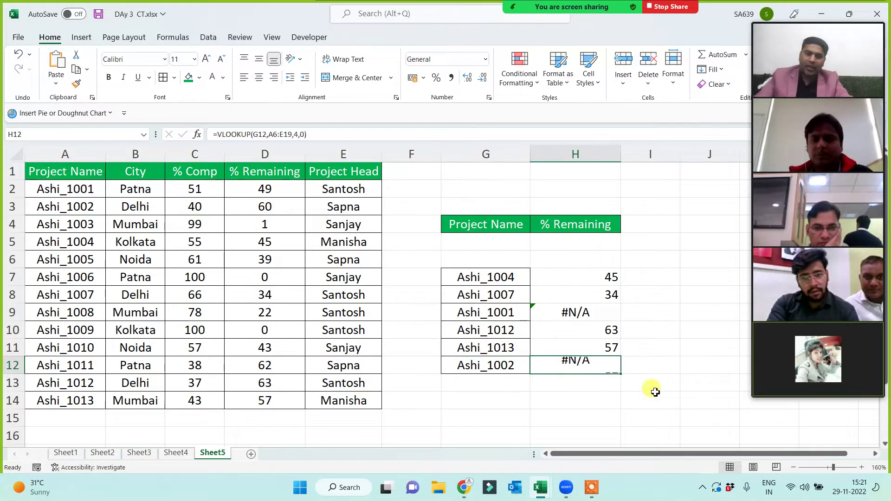
# - Center the contents of the lookup range G7:H12 horizontally
pyautogui.click(652, 389)
pyautogui.moveTo(473, 278); pyautogui.dragTo(575, 363)
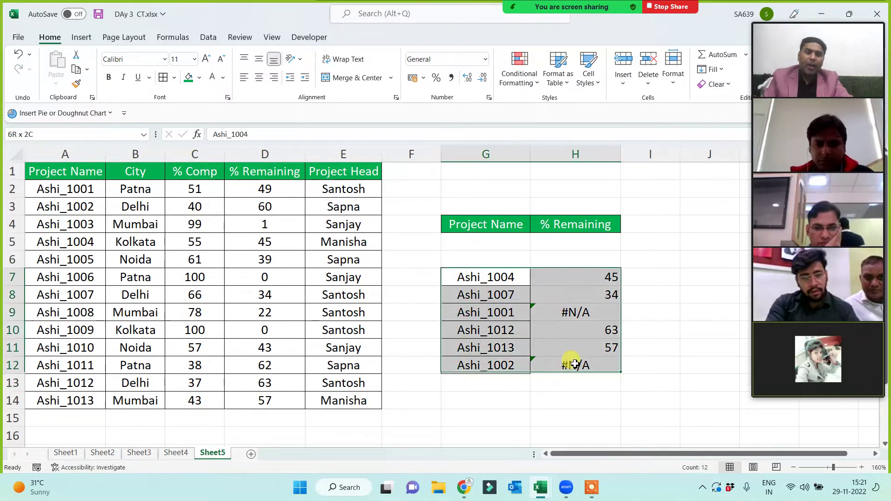
pyautogui.click(259, 77)
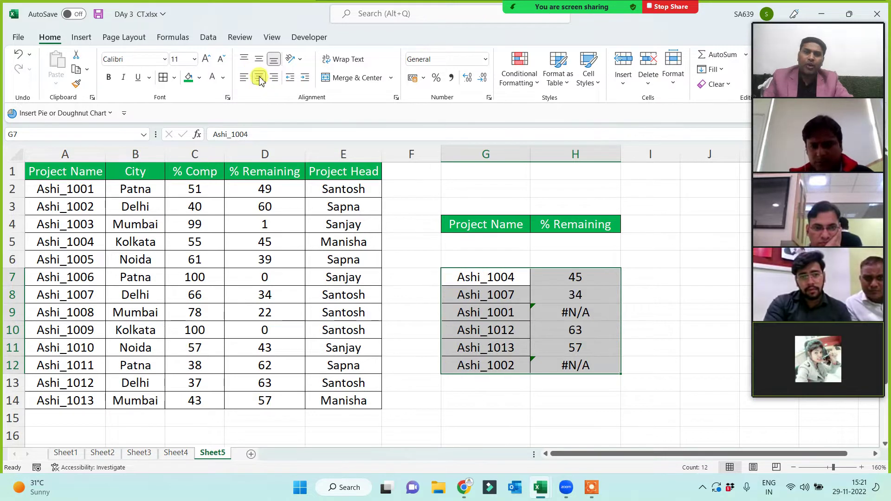
pyautogui.click(668, 306)
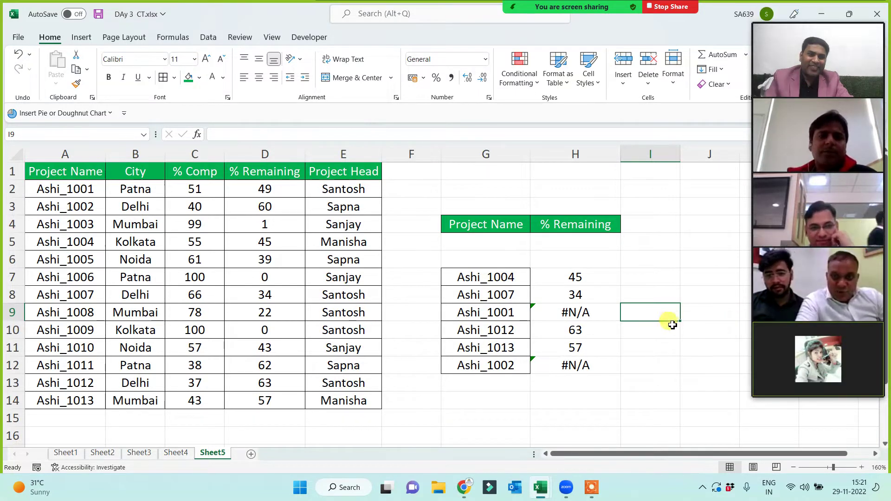
# - Examine the table range used in the VLOOKUP formulas in H7 and H9
pyautogui.click(574, 278)
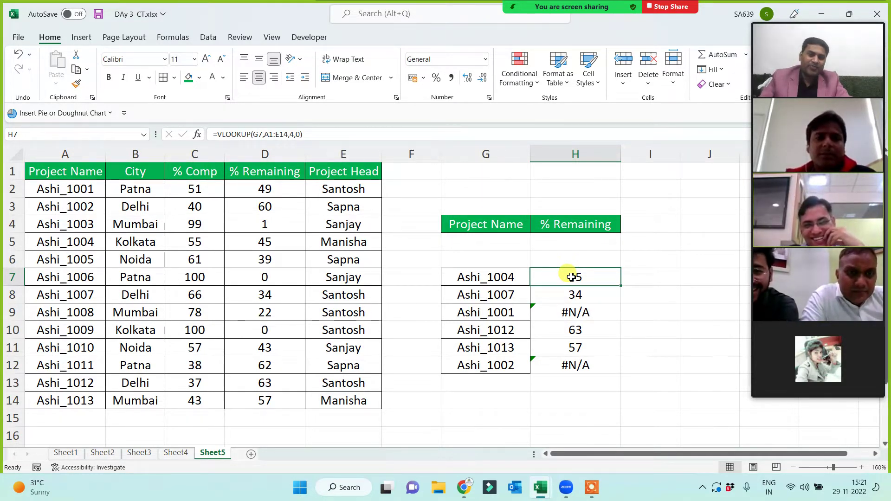
pyautogui.moveTo(824, 331)
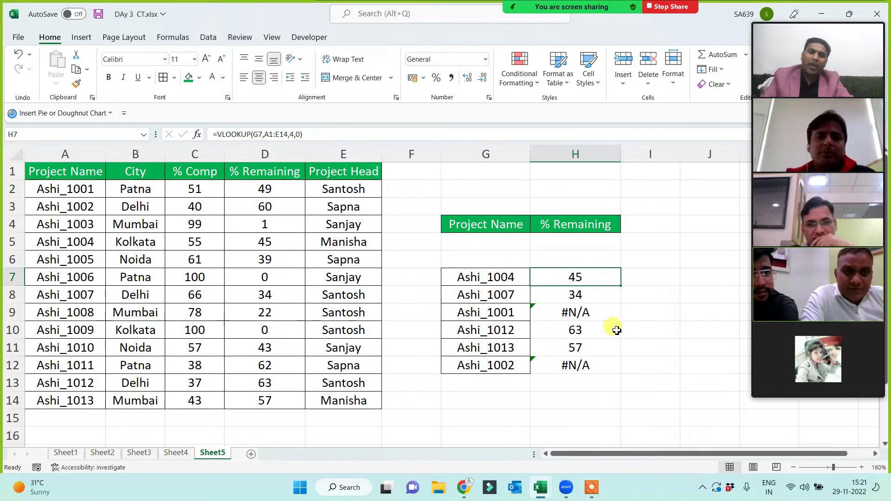
pyautogui.moveTo(833, 155)
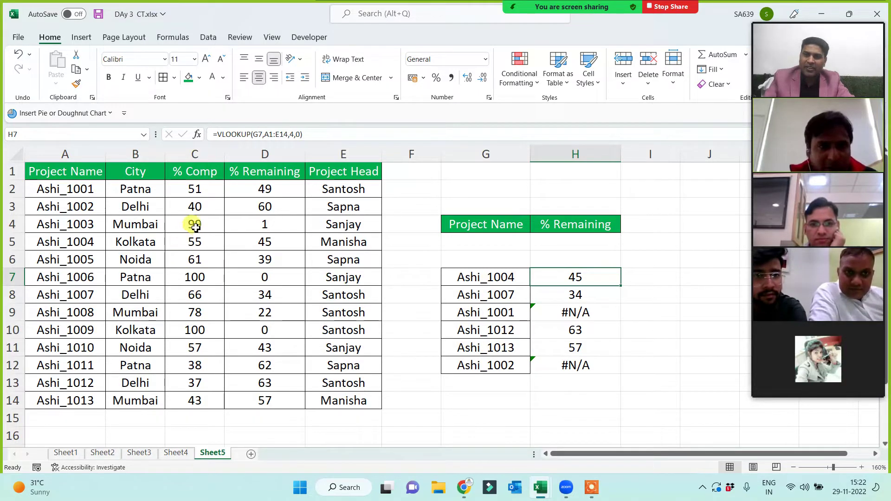
pyautogui.click(266, 134)
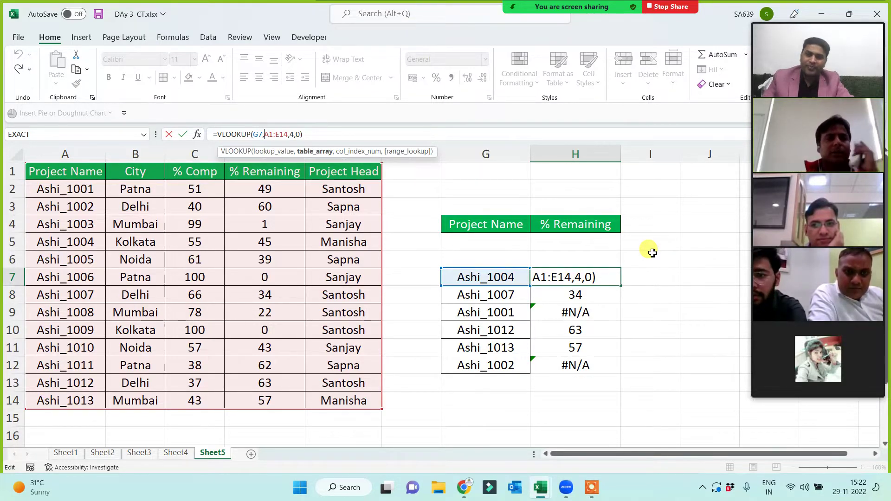
pyautogui.hotkey('ctrl', 'Return')
pyautogui.click(649, 312)
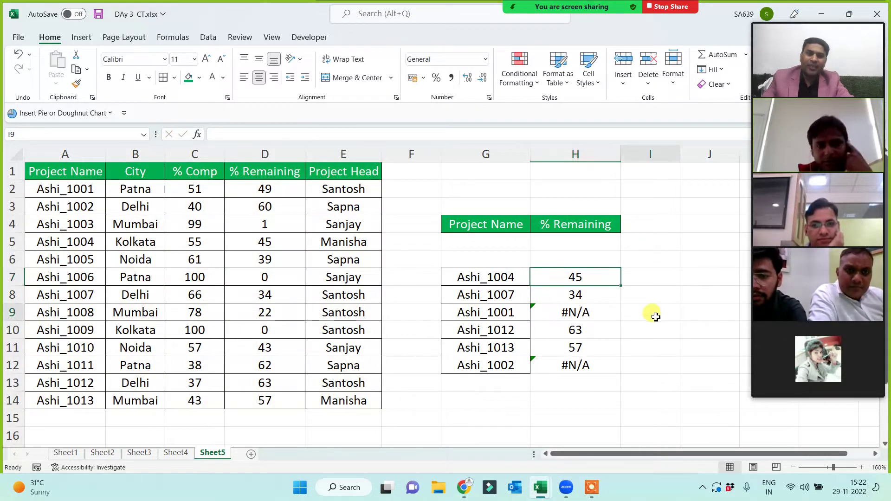
pyautogui.click(578, 278)
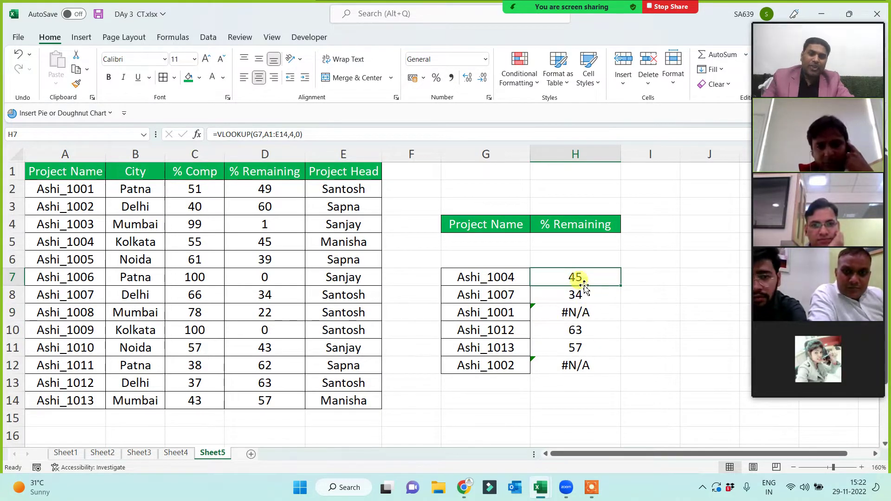
pyautogui.moveTo(594, 275); pyautogui.dragTo(592, 357)
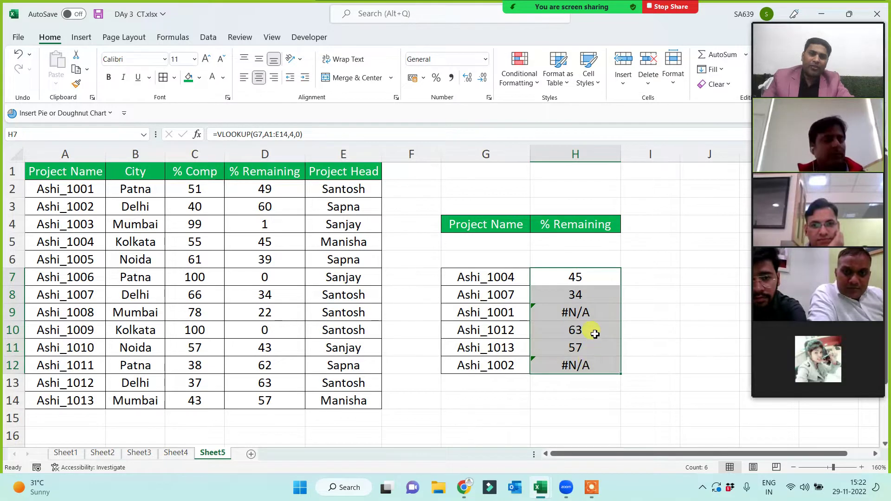
pyautogui.click(576, 310)
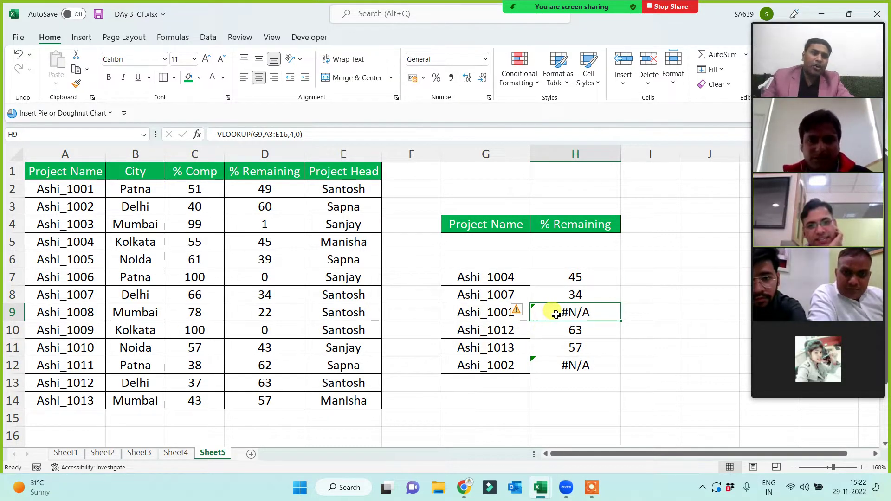
pyautogui.doubleClick(555, 314)
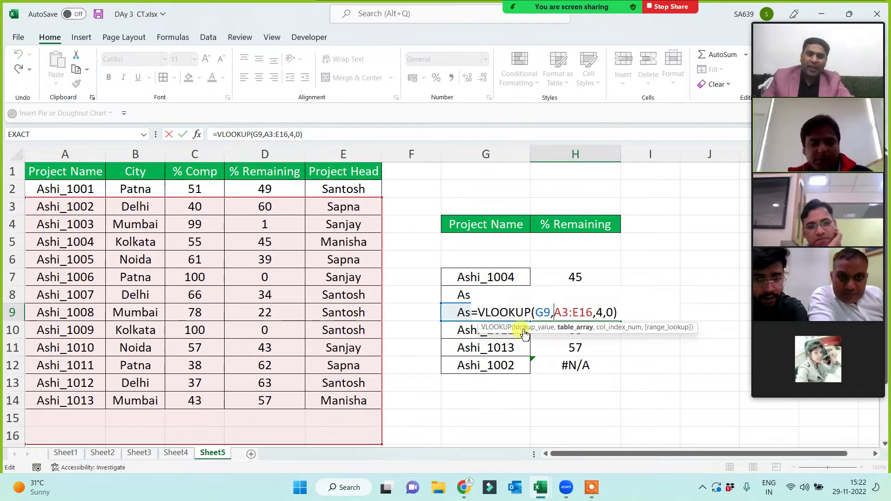
pyautogui.moveTo(554, 312); pyautogui.dragTo(603, 329)
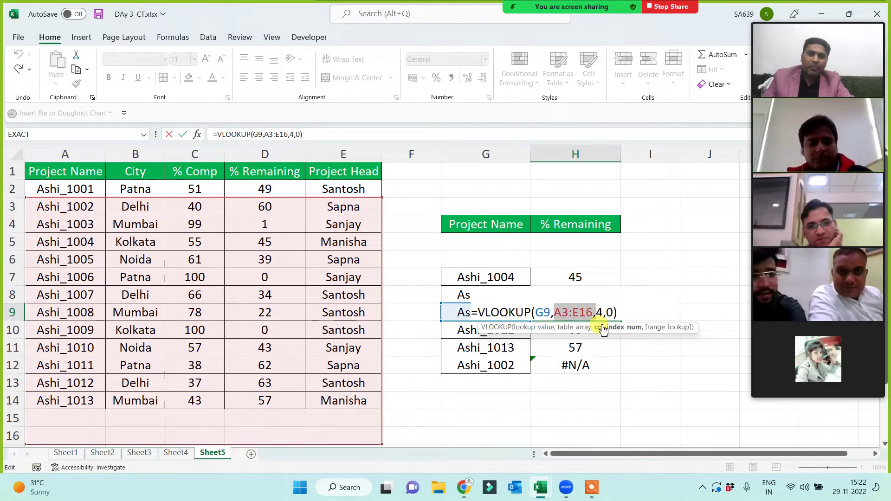
pyautogui.press('Escape')
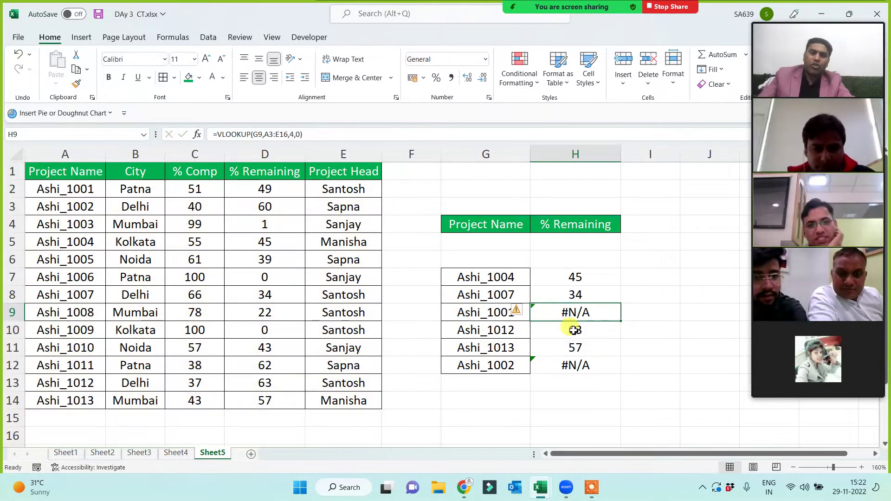
# - Clear the formulas in H8:H13 and lock the table range in H7's formula as $A$1:$E$14
pyautogui.moveTo(572, 293); pyautogui.dragTo(578, 364)
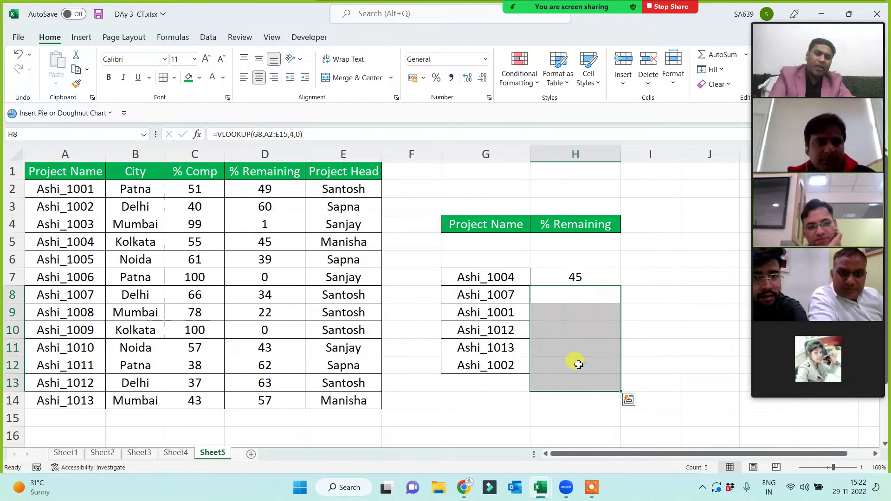
pyautogui.click(567, 276)
pyautogui.click(270, 134)
pyautogui.moveTo(264, 134); pyautogui.dragTo(282, 133)
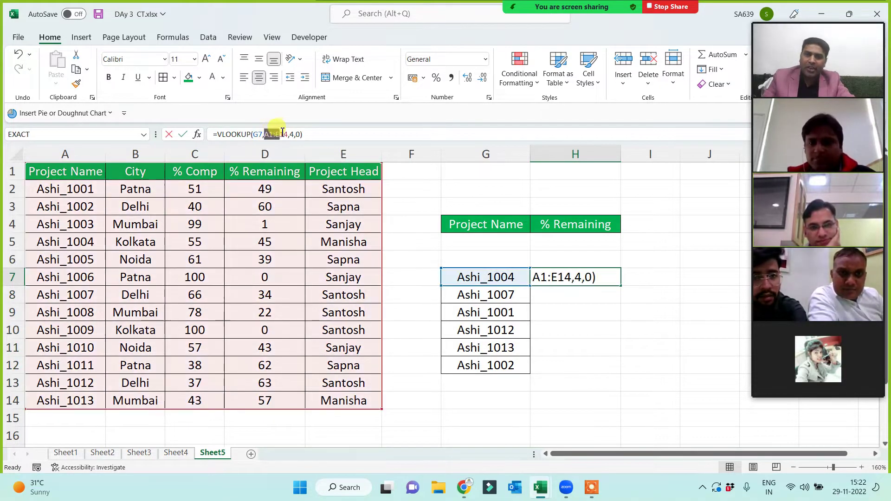
pyautogui.press('F4')
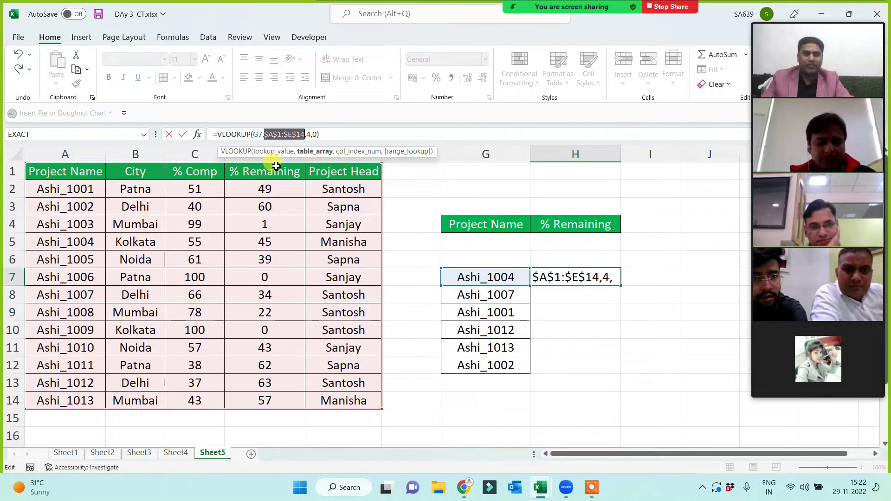
pyautogui.press('Return')
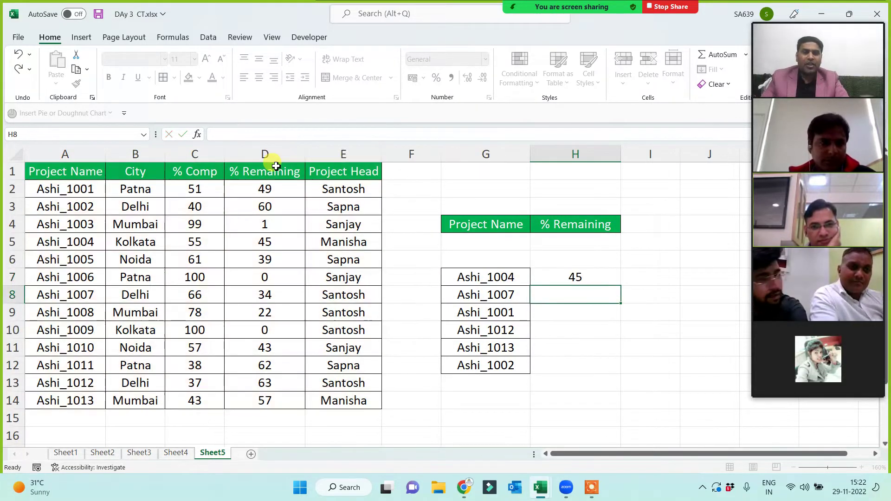
# - Fill the VLOOKUP formula with the absolute table range from H7 down to H12
pyautogui.click(591, 278)
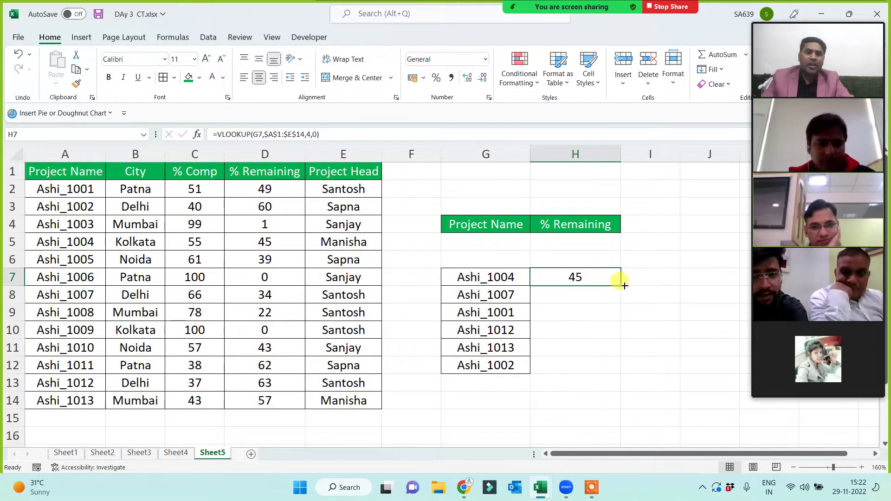
pyautogui.moveTo(622, 285); pyautogui.dragTo(617, 372)
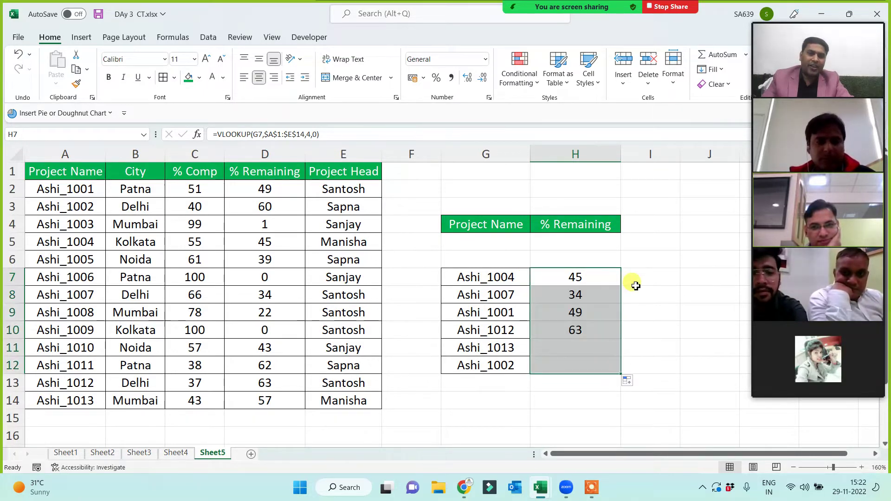
# - Enter the formula =VLOOKUP(G7,A:E,4,0) in I7 and fill it down to I12
pyautogui.click(638, 280)
pyautogui.write('=VLOOKUP(')
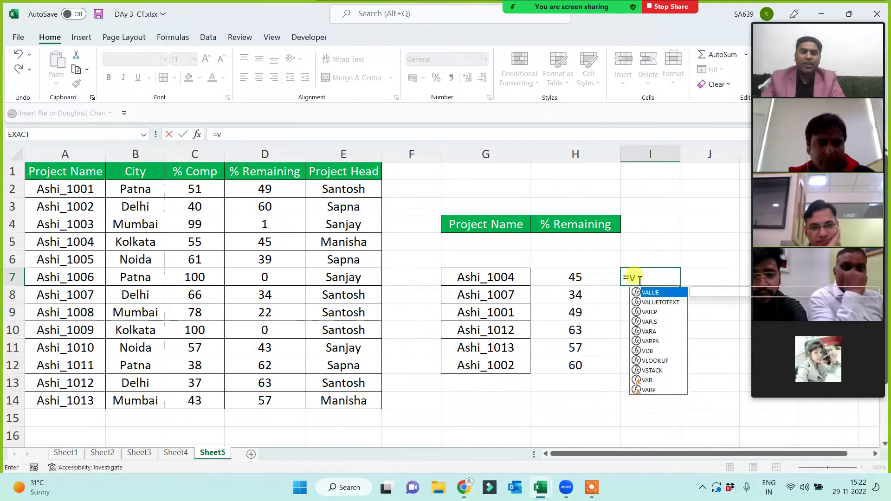
pyautogui.click(501, 276)
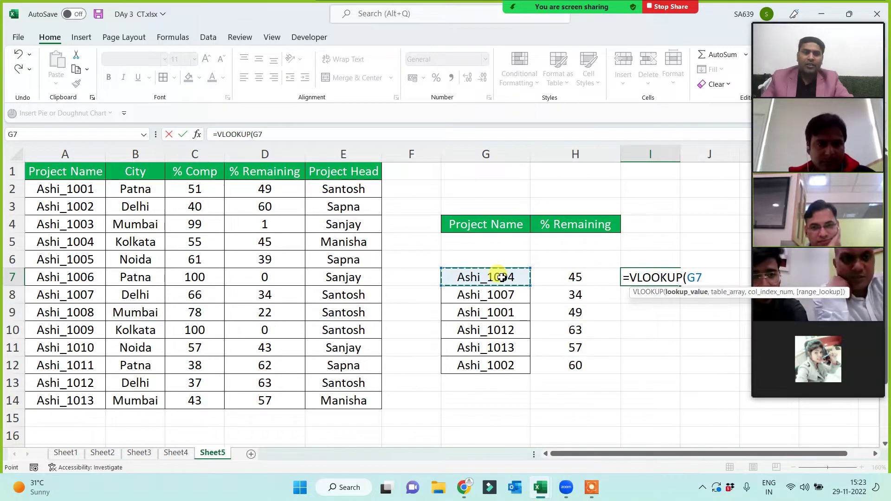
pyautogui.write(',')
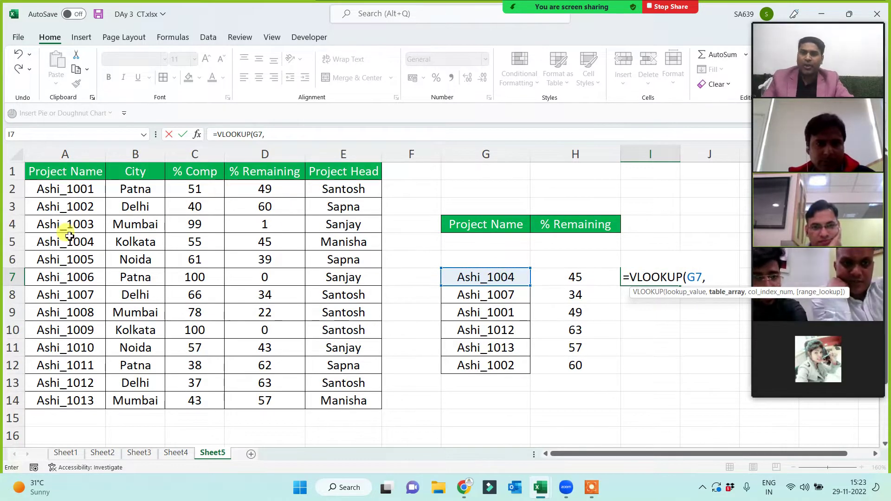
pyautogui.moveTo(65, 154); pyautogui.dragTo(353, 166)
pyautogui.write(',')
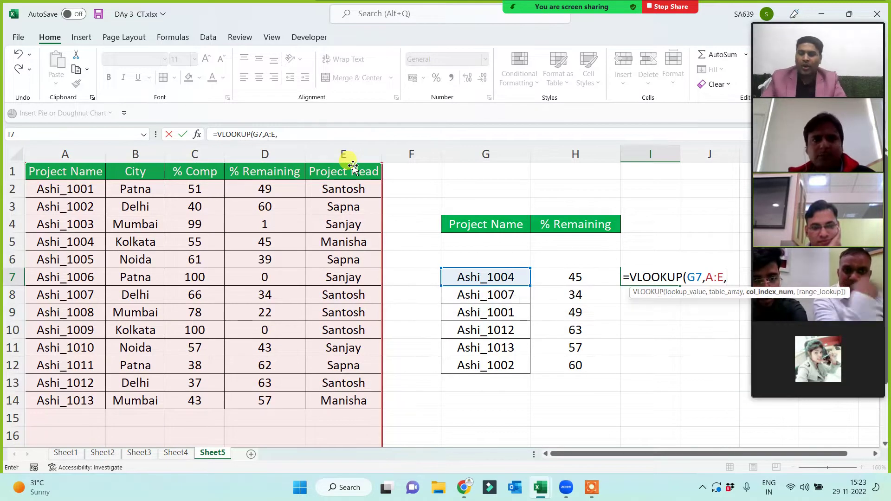
pyautogui.write('4,0)')
pyautogui.press('Return')
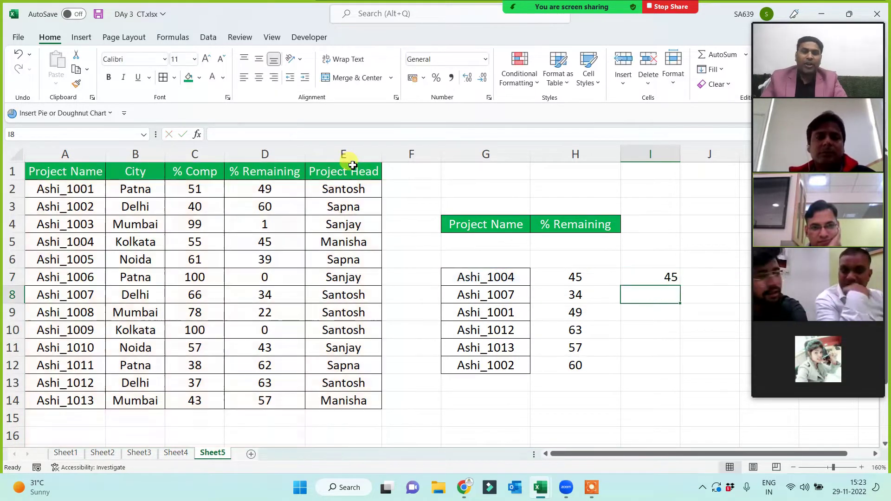
pyautogui.click(667, 278)
pyautogui.moveTo(679, 285); pyautogui.dragTo(671, 376)
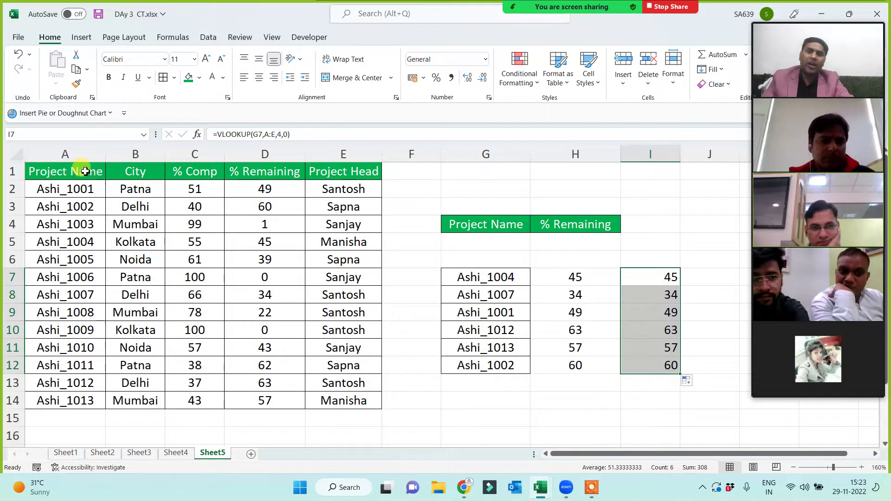
# - Compare the fixed-range lookups in H7:H12 with the whole-column range A:E used by the formula in I7
pyautogui.moveTo(571, 276); pyautogui.dragTo(563, 372)
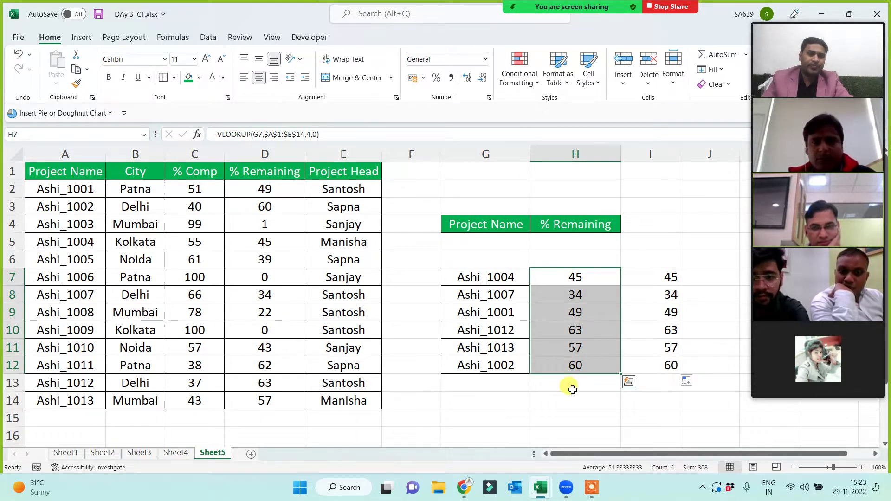
pyautogui.click(650, 279)
pyautogui.doubleClick(655, 284)
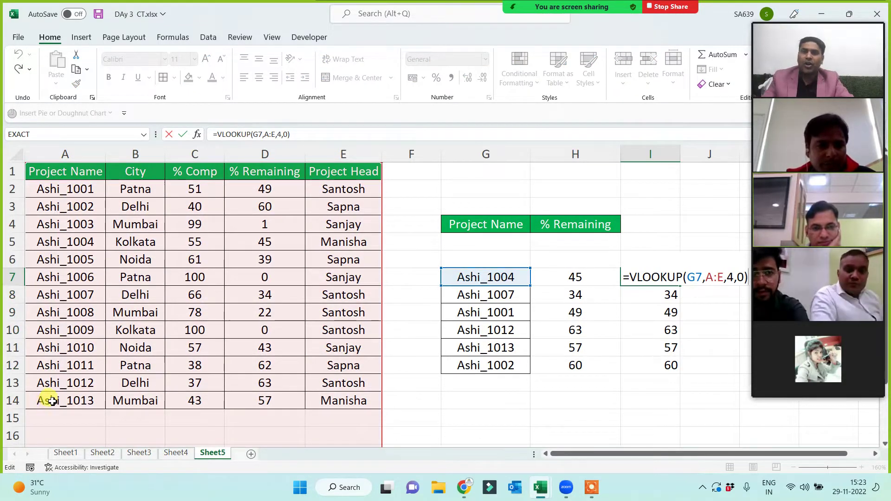
pyautogui.scroll(-2, 52, 401)
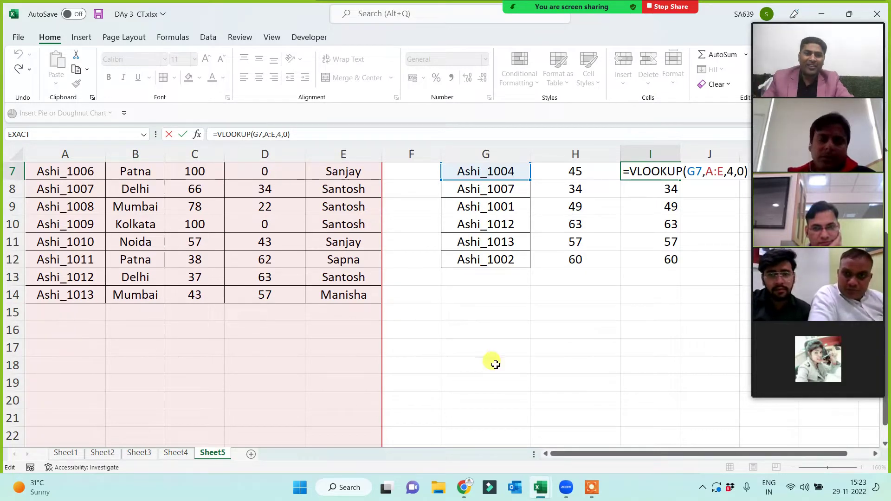
pyautogui.press('Escape')
pyautogui.scroll(2, 517, 360)
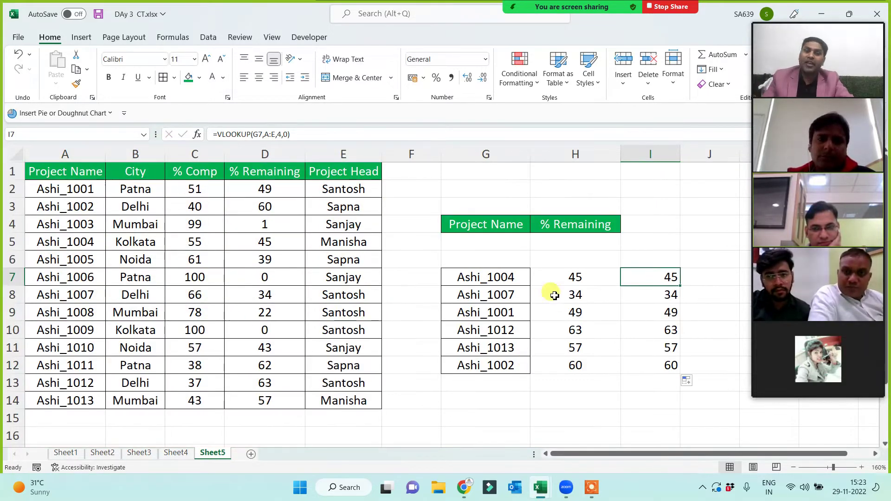
# - Clear the whole-column lookups in I6:I14 and the % Remaining lookups in H7:H12
pyautogui.moveTo(56, 172); pyautogui.dragTo(344, 400)
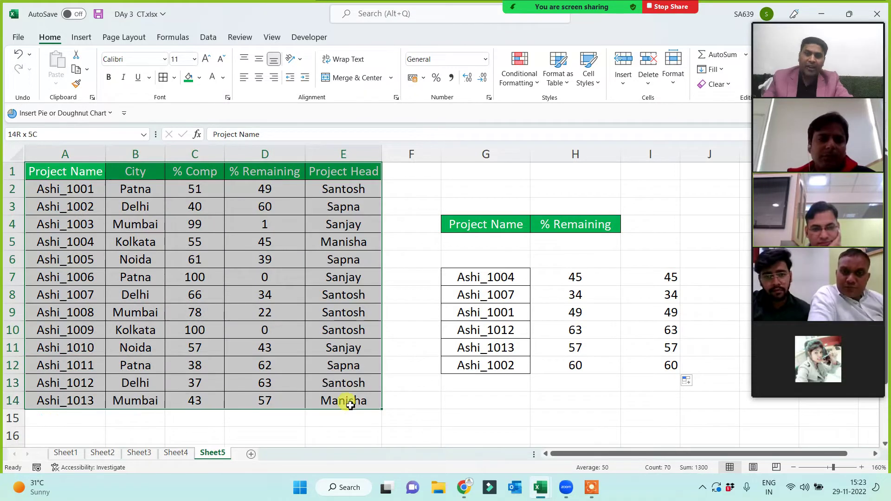
pyautogui.click(571, 277)
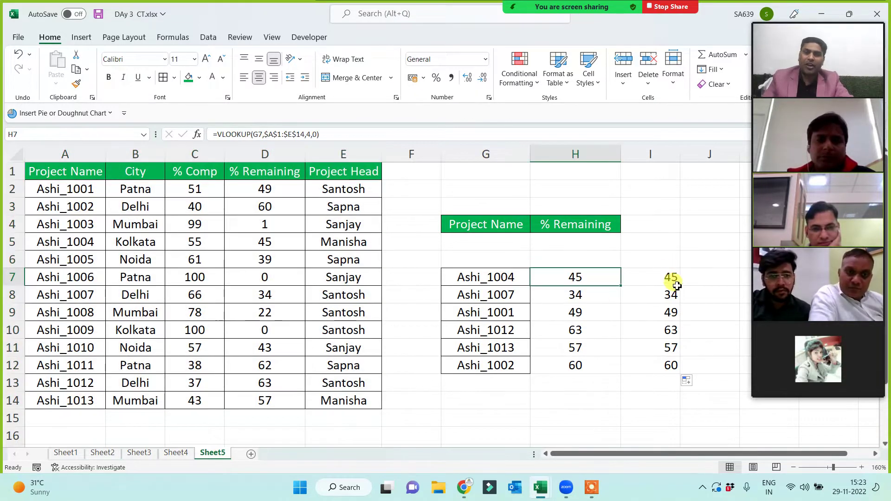
pyautogui.moveTo(658, 259); pyautogui.dragTo(658, 404)
pyautogui.press('Delete')
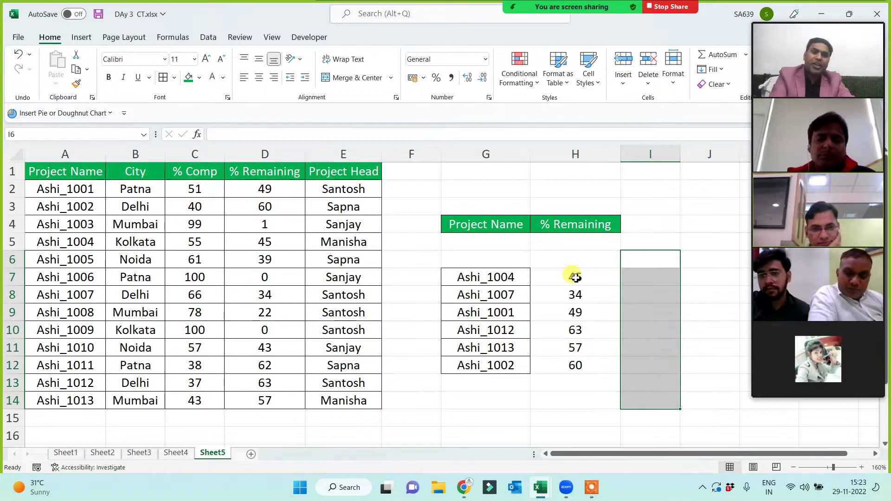
pyautogui.moveTo(572, 279); pyautogui.dragTo(574, 363)
pyautogui.press('Delete')
# - Enter the formula =VLOOKUP(G7,$A$1:$E$14,4,0) in H7 and fill it down to H12
pyautogui.click(561, 280)
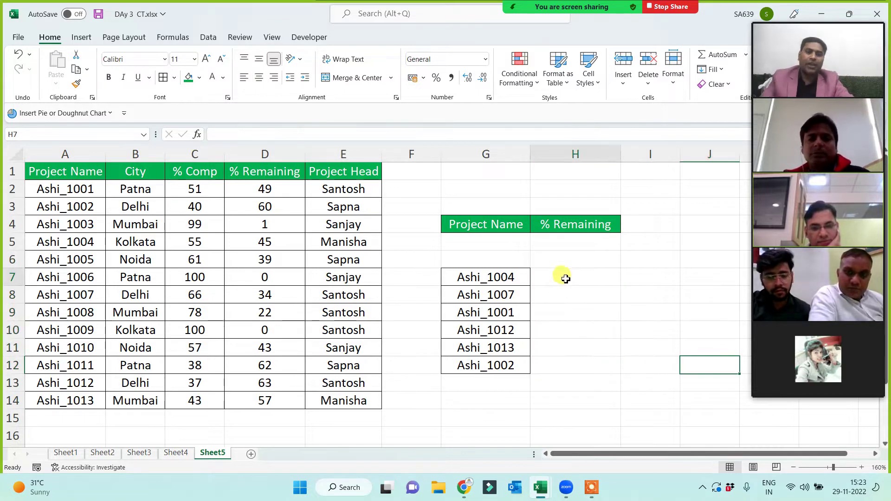
pyautogui.write('=vl')
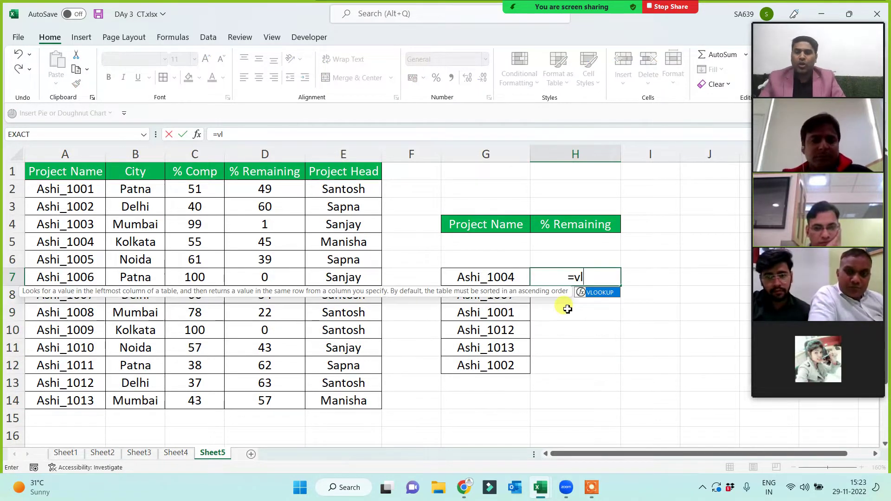
pyautogui.press('Tab')
pyautogui.click(494, 276)
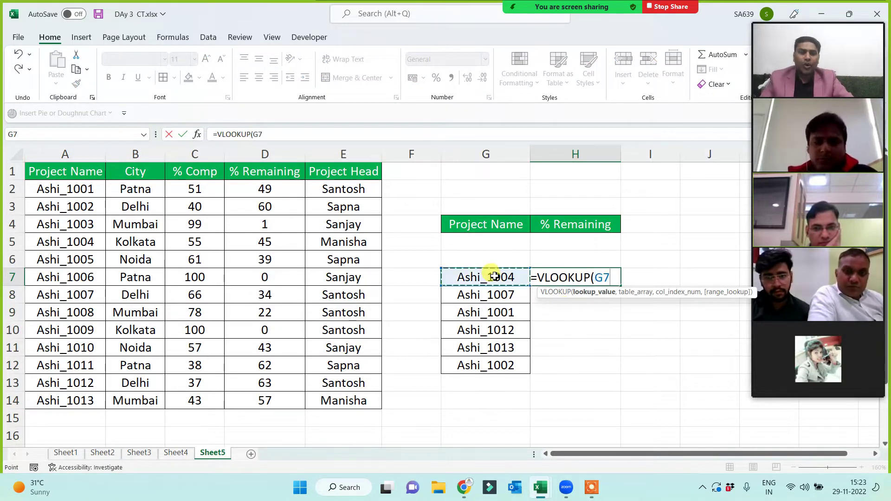
pyautogui.write(',')
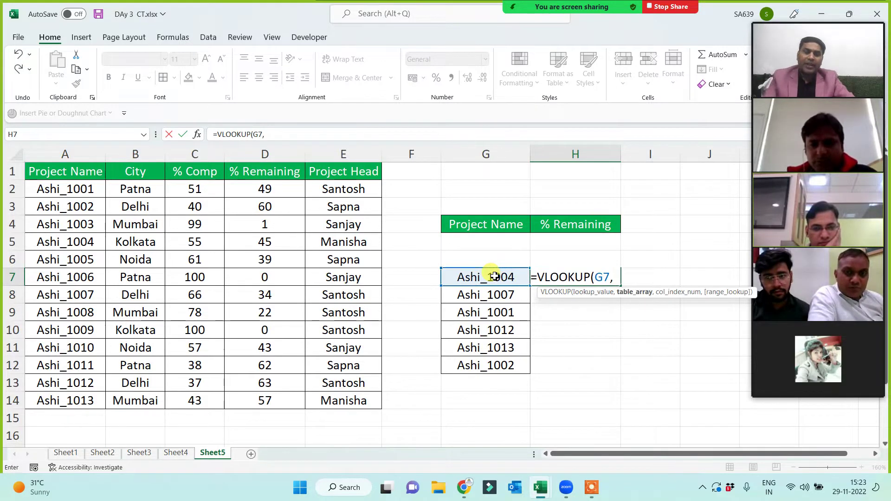
pyautogui.moveTo(71, 173); pyautogui.dragTo(312, 360)
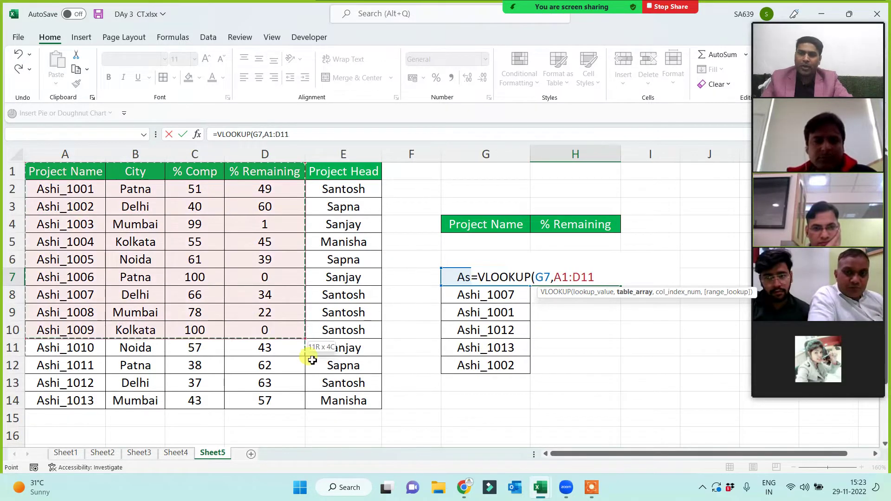
pyautogui.moveTo(334, 401); pyautogui.dragTo(333, 401)
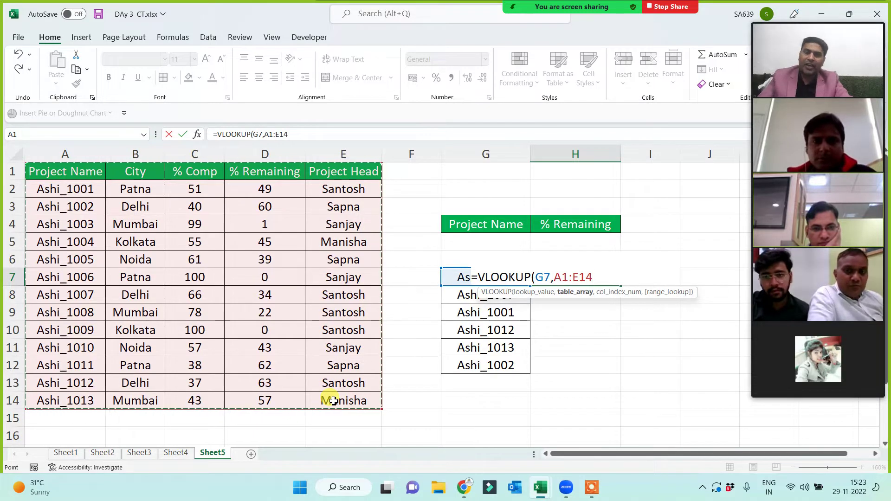
pyautogui.press('F4')
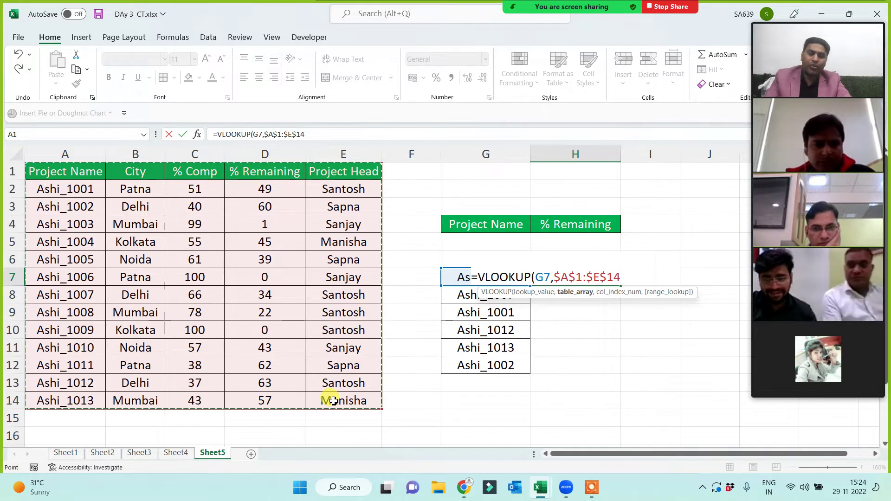
pyautogui.write(',')
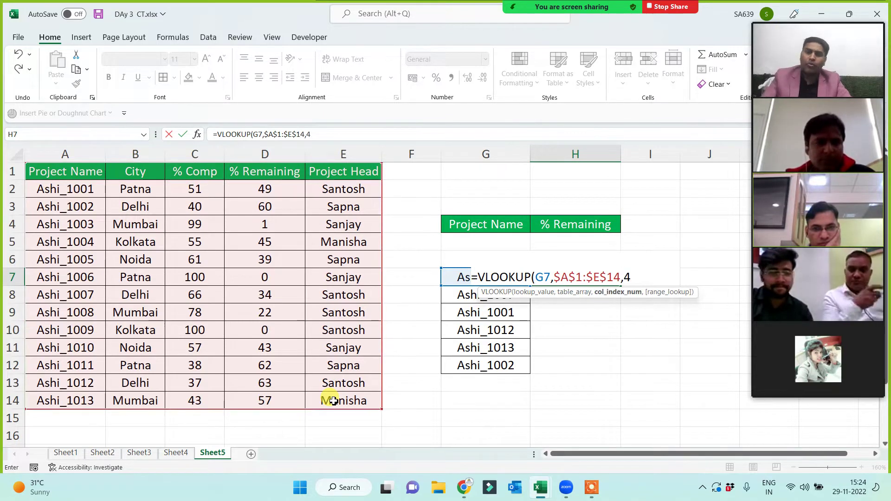
pyautogui.write('4,0)')
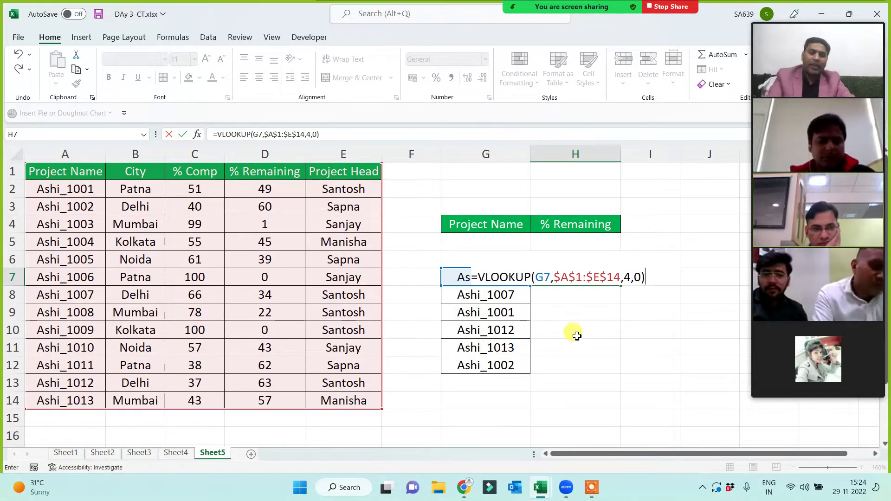
pyautogui.press('Return')
pyautogui.click(594, 279)
pyautogui.moveTo(620, 285); pyautogui.dragTo(592, 368)
# - Copy the City header from B1 to I4, beside the % Remaining header
pyautogui.click(135, 170)
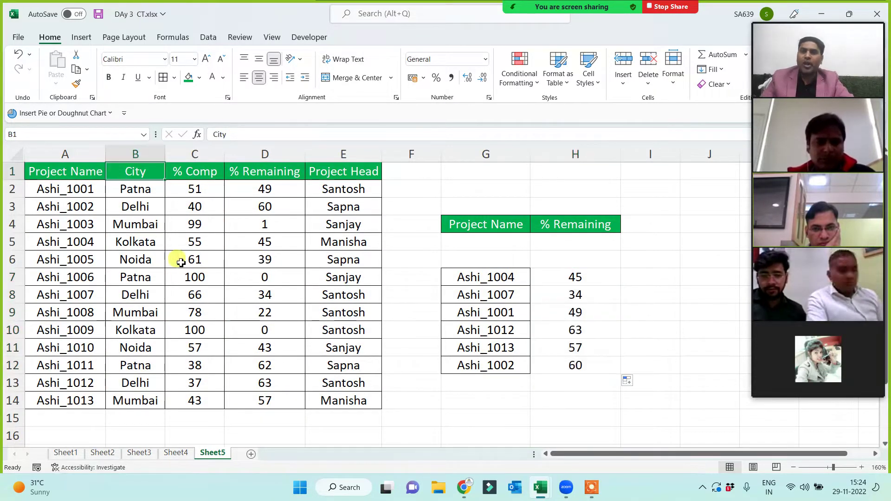
pyautogui.hotkey('ctrl', 'c')
pyautogui.click(640, 224)
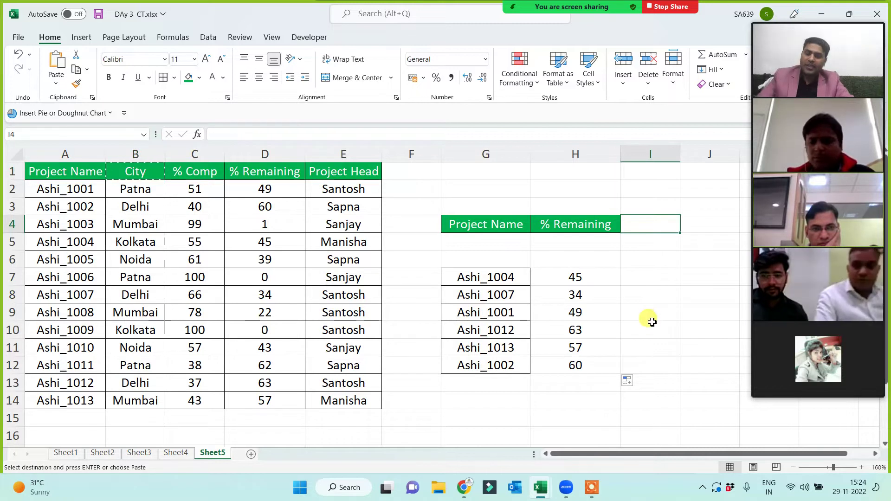
pyautogui.hotkey('ctrl', 'v')
# - Enter the formula =VLOOKUP(G7,$A$1:$E$14,2,0) in I7 and fill it down to I12
pyautogui.click(640, 277)
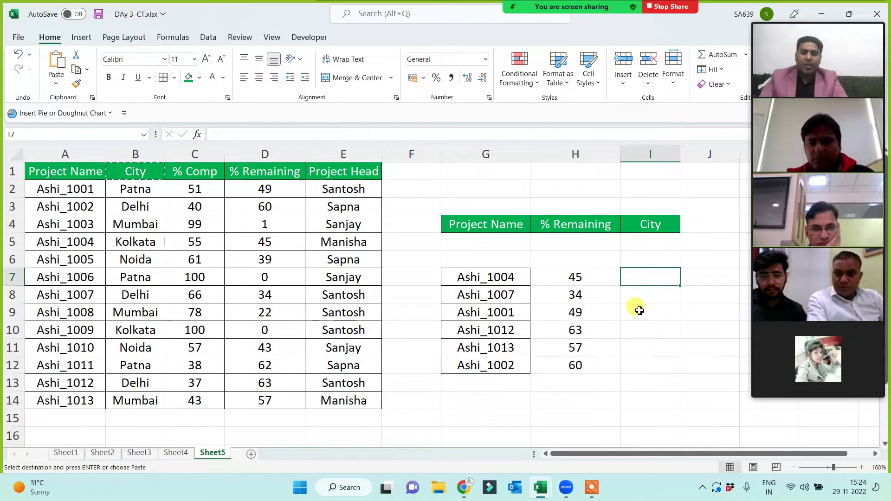
pyautogui.write('=vl')
pyautogui.press('Tab')
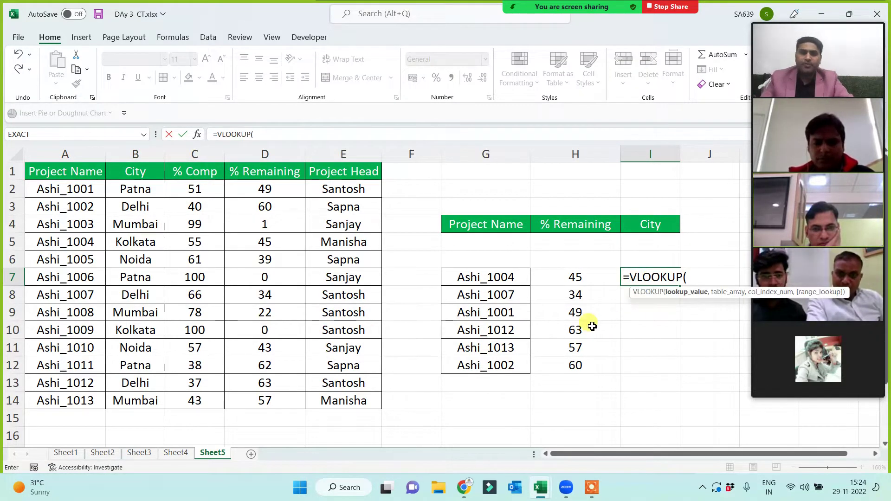
pyautogui.click(500, 281)
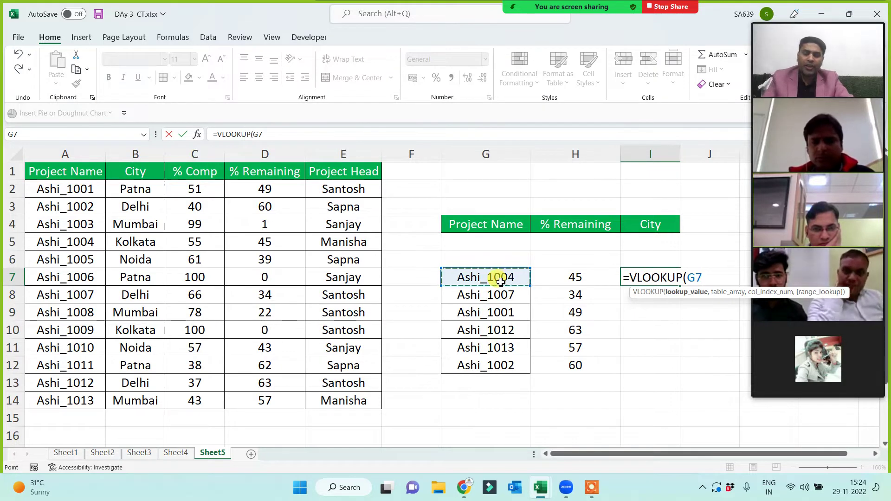
pyautogui.write(',')
pyautogui.moveTo(91, 171); pyautogui.dragTo(324, 398)
pyautogui.press('F4')
pyautogui.write(',')
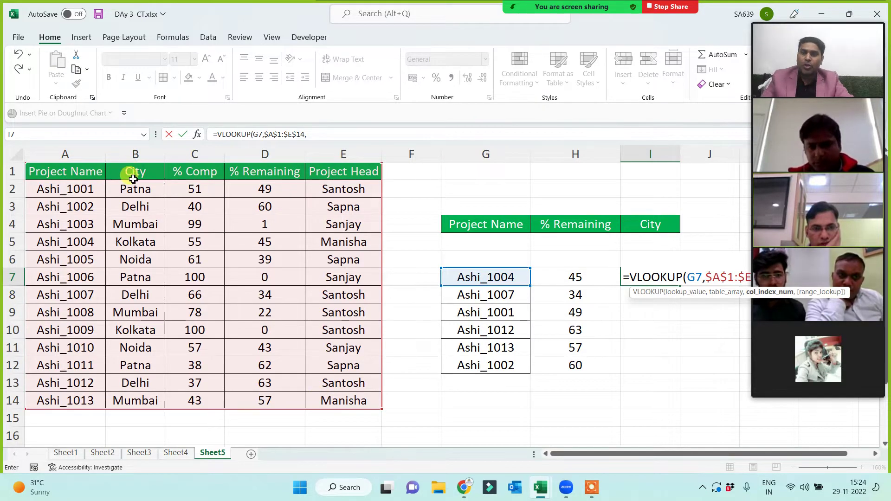
pyautogui.write('2,0)')
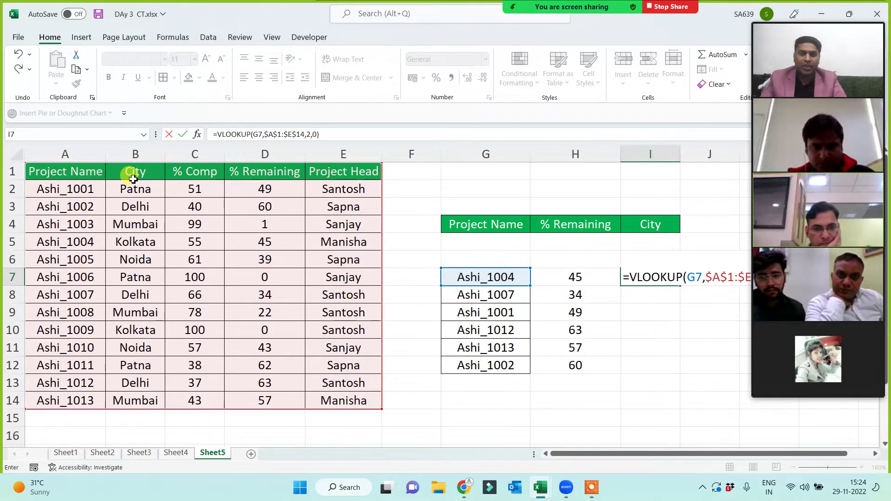
pyautogui.press('Return')
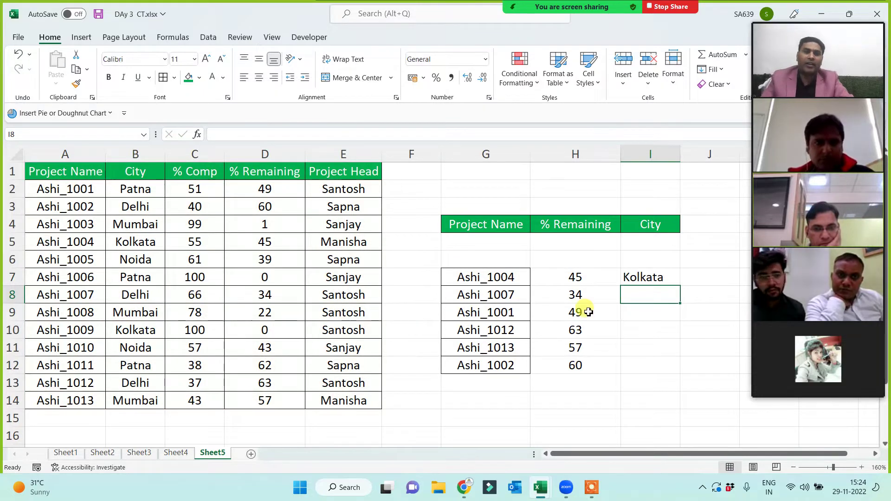
pyautogui.click(654, 277)
pyautogui.moveTo(677, 287); pyautogui.dragTo(664, 367)
pyautogui.click(565, 405)
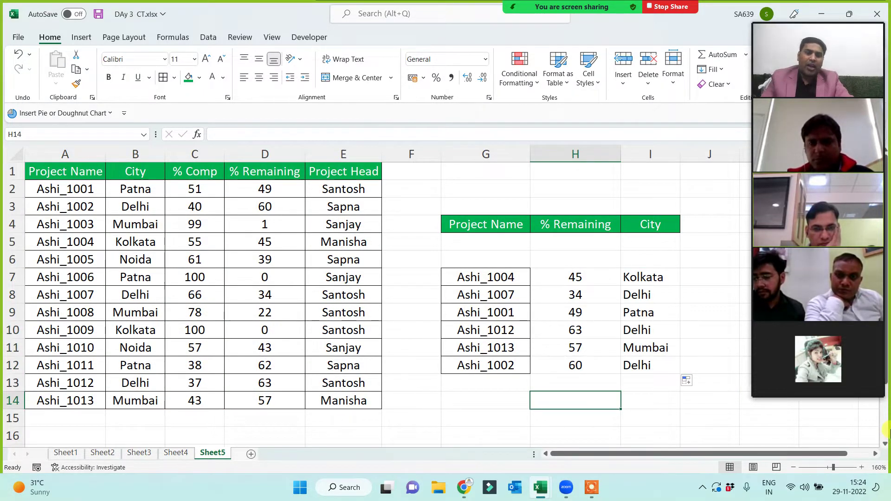
# - Copy the Project Head header from E1 to J4 and widen column J to fit it
pyautogui.click(875, 454)
pyautogui.click(876, 455)
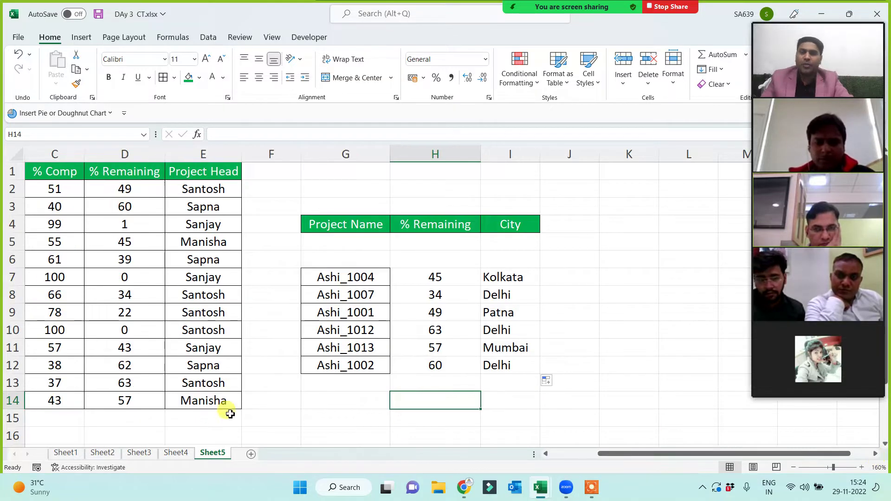
pyautogui.click(213, 175)
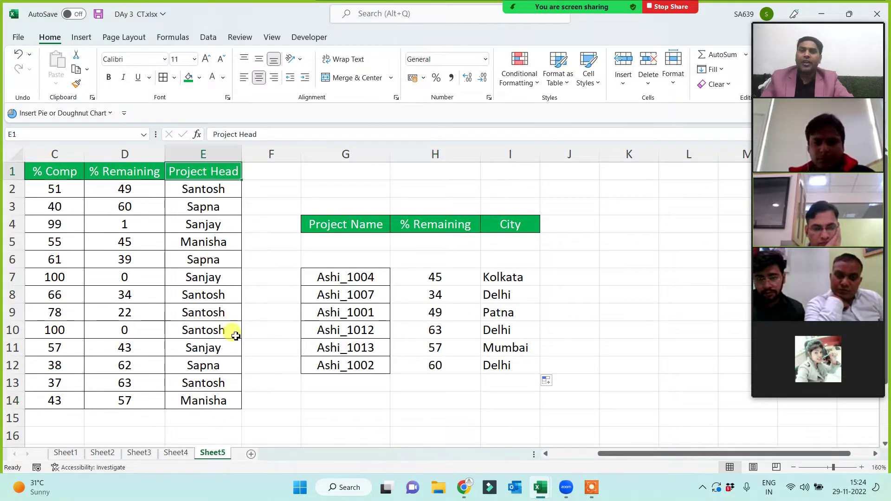
pyautogui.hotkey('ctrl', 'c')
pyautogui.click(576, 225)
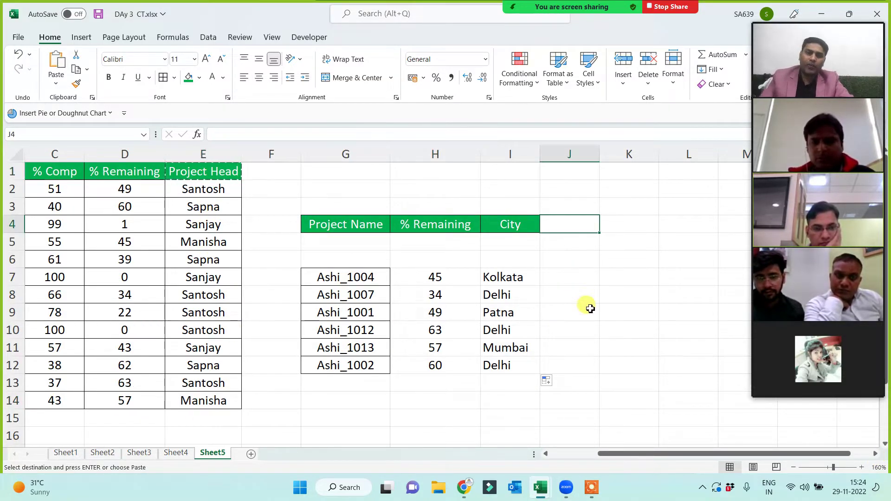
pyautogui.hotkey('ctrl', 'v')
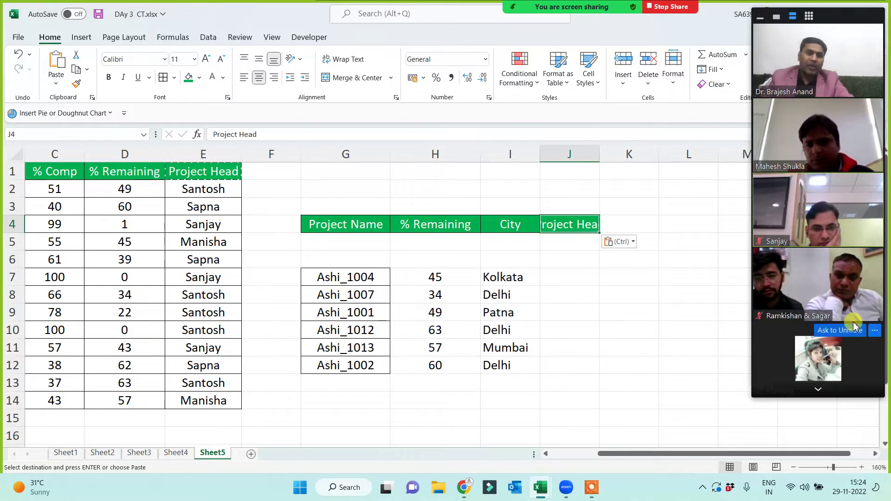
pyautogui.click(818, 389)
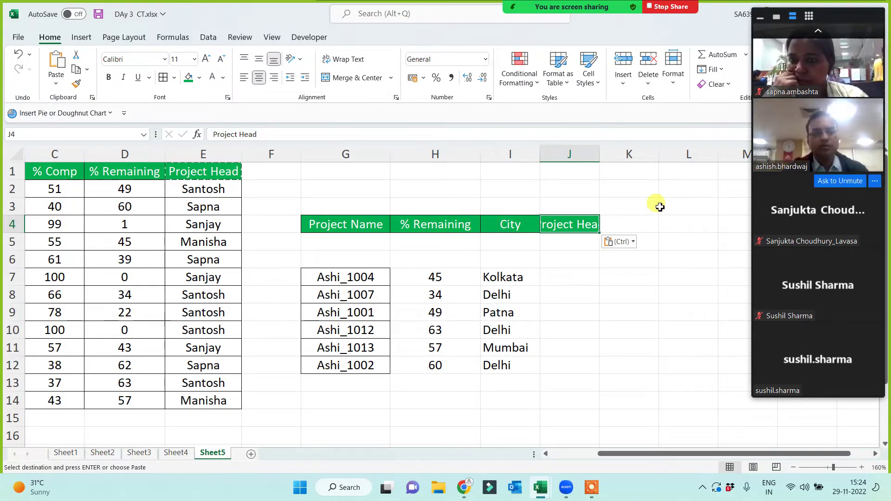
pyautogui.moveTo(598, 154); pyautogui.dragTo(623, 154)
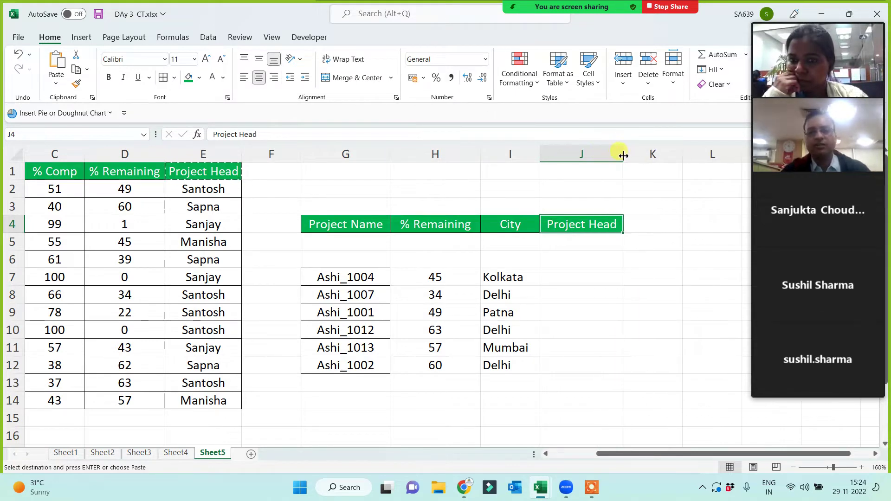
# - Narrow the empty column F between the source table and the lookup table
pyautogui.click(575, 278)
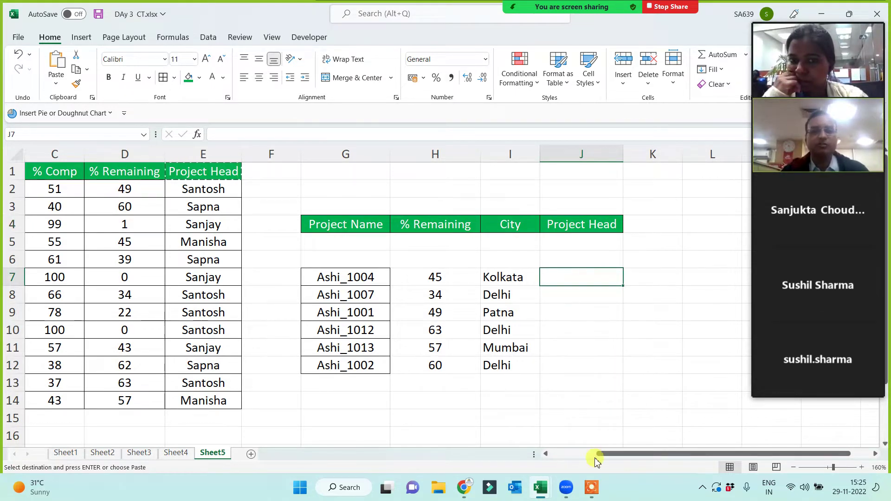
pyautogui.moveTo(613, 454); pyautogui.dragTo(570, 456)
pyautogui.click(399, 417)
pyautogui.moveTo(424, 151); pyautogui.dragTo(398, 155)
# - Enter the formula =VLOOKUP(G7,$A$1:$E$14,5,0) in J7 to look up the project head
pyautogui.click(667, 277)
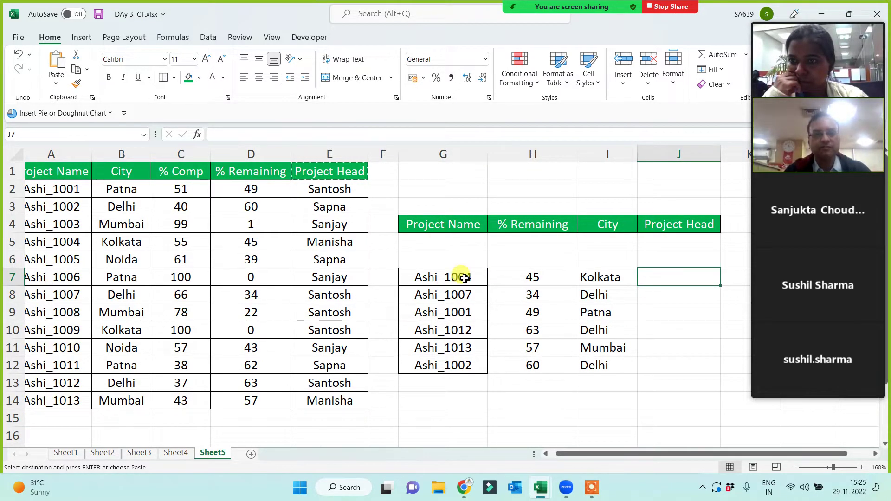
pyautogui.moveTo(457, 276); pyautogui.dragTo(453, 368)
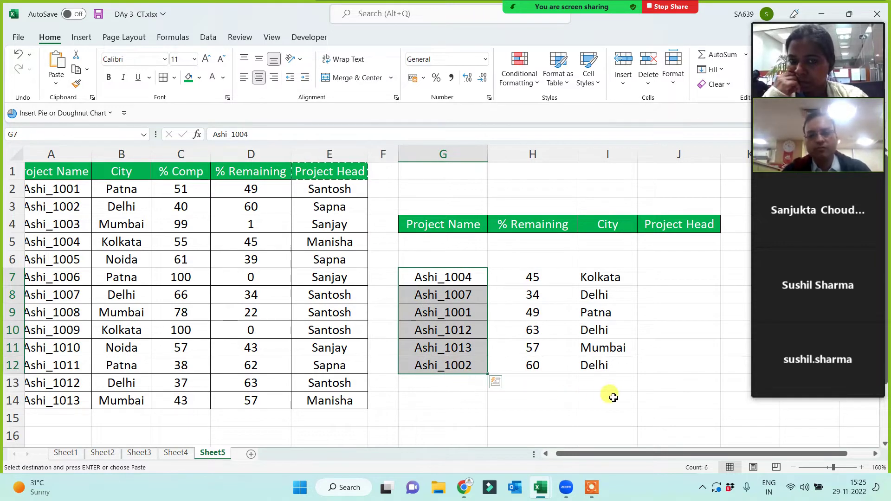
pyautogui.click(675, 274)
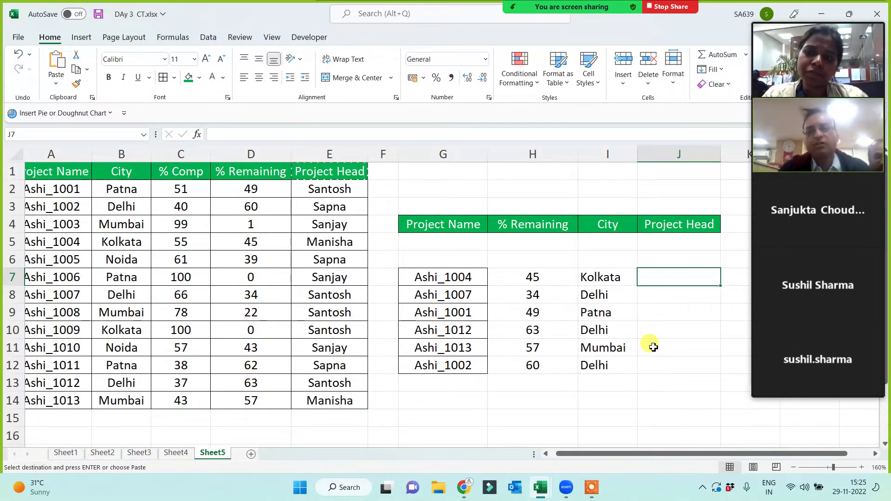
pyautogui.write('=vl')
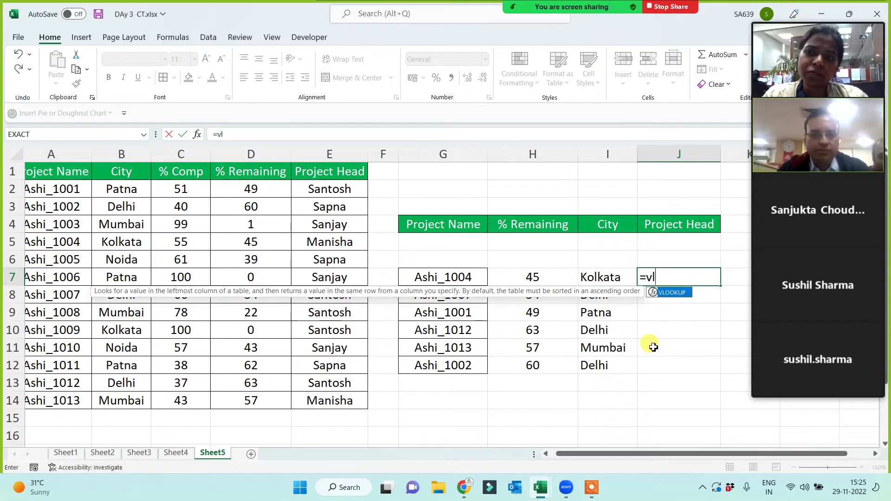
pyautogui.press('Tab')
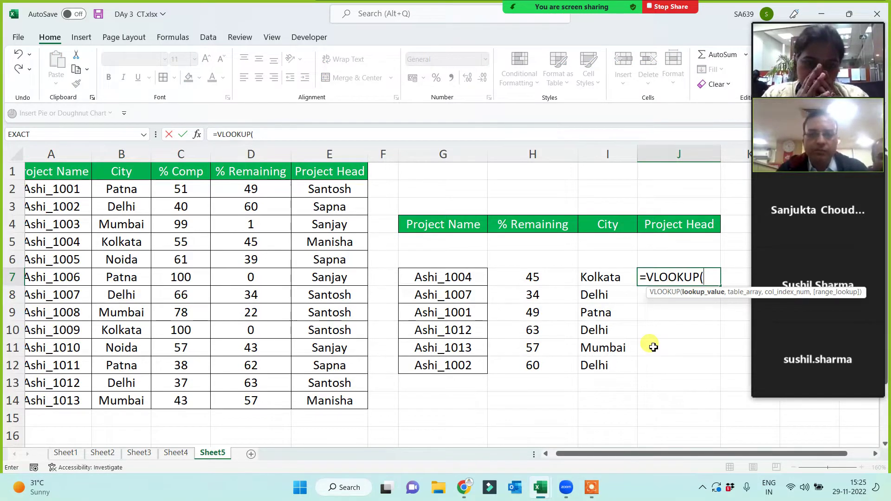
pyautogui.click(459, 276)
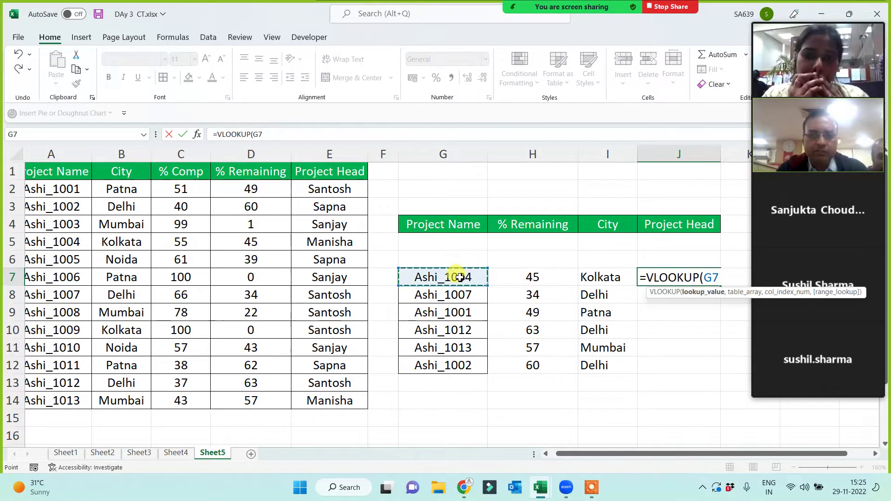
pyautogui.write(',')
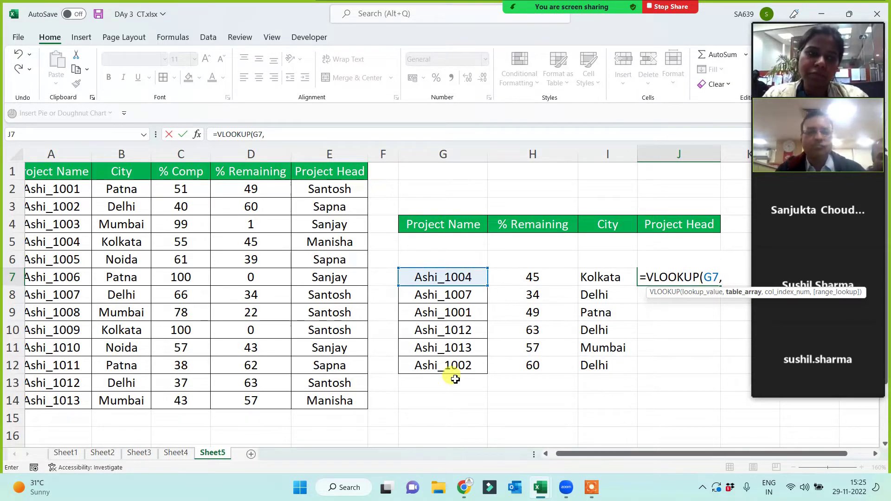
pyautogui.moveTo(69, 171); pyautogui.dragTo(65, 188)
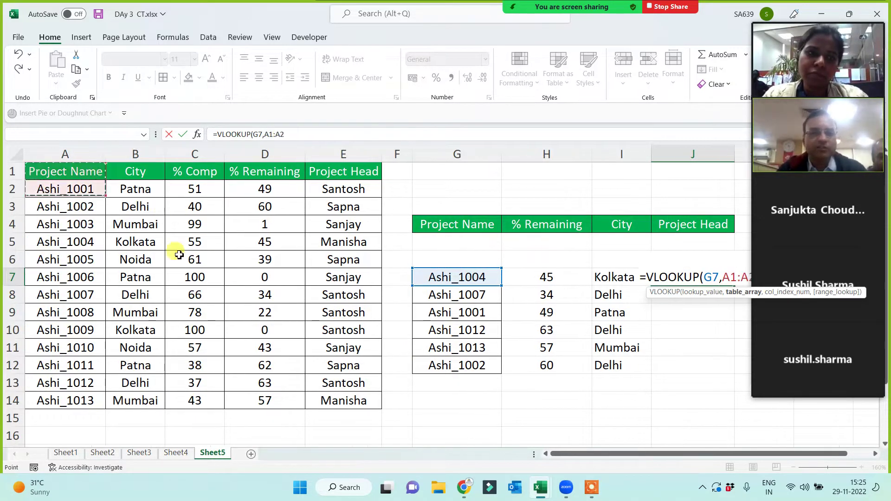
pyautogui.moveTo(179, 254); pyautogui.dragTo(347, 400)
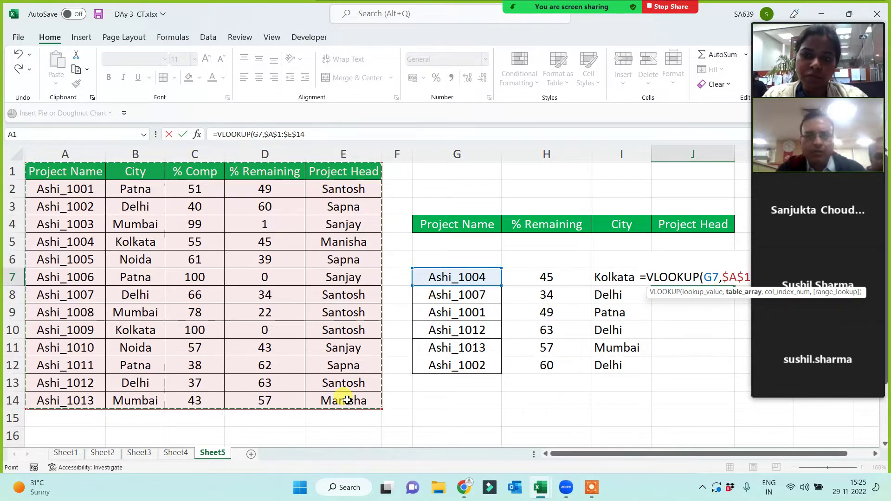
pyautogui.write(',5')
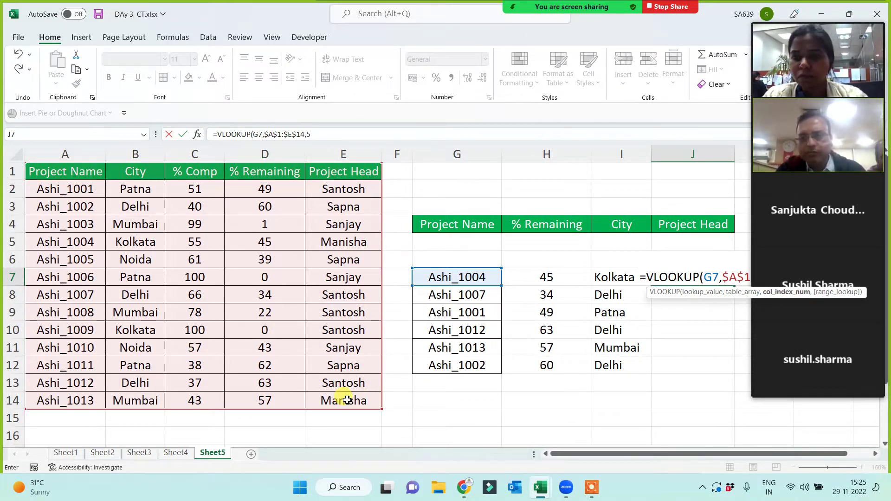
pyautogui.write('0')
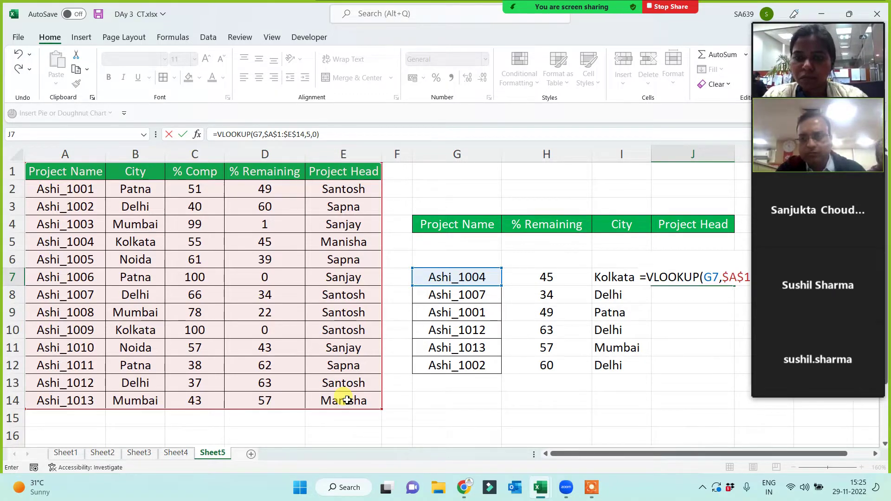
pyautogui.press('Return')
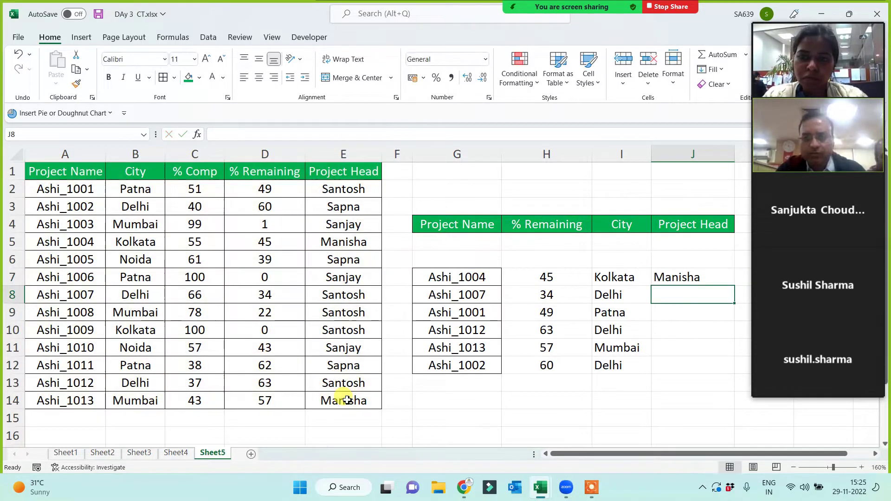
# - Fill the Project Head lookup formula from J7 down to J12
pyautogui.click(697, 277)
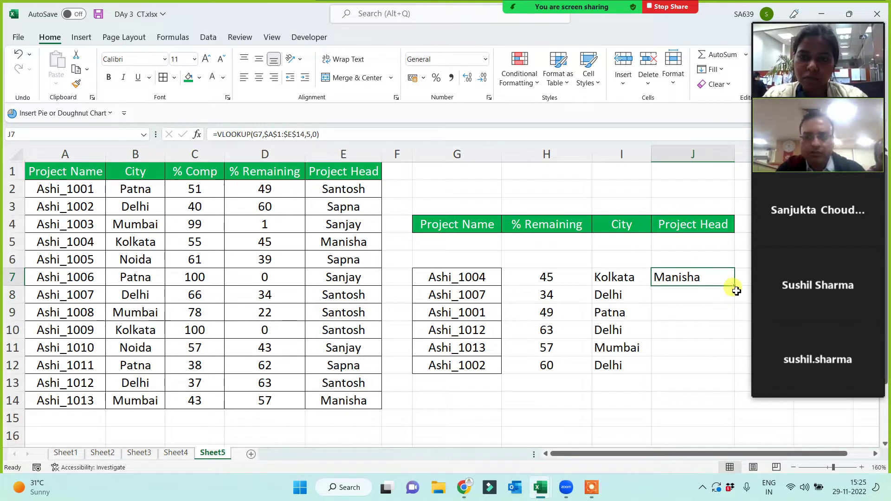
pyautogui.moveTo(733, 289); pyautogui.dragTo(730, 369)
pyautogui.click(592, 405)
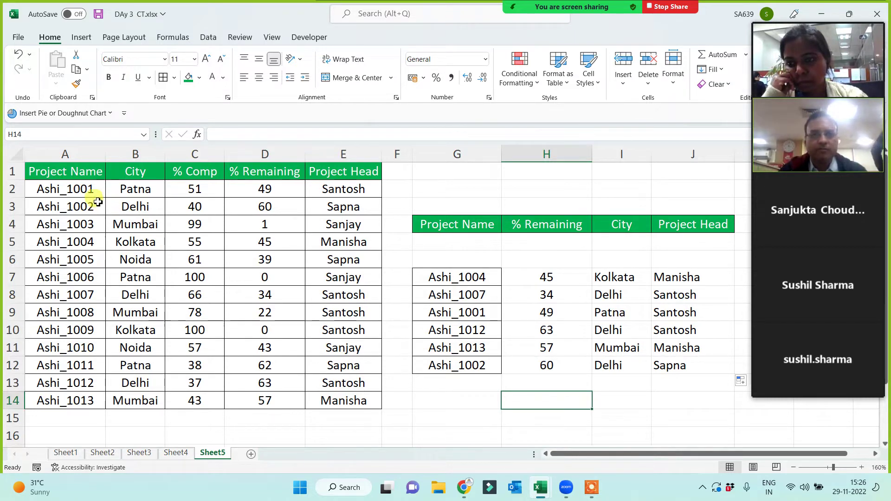
pyautogui.moveTo(70, 171); pyautogui.dragTo(320, 394)
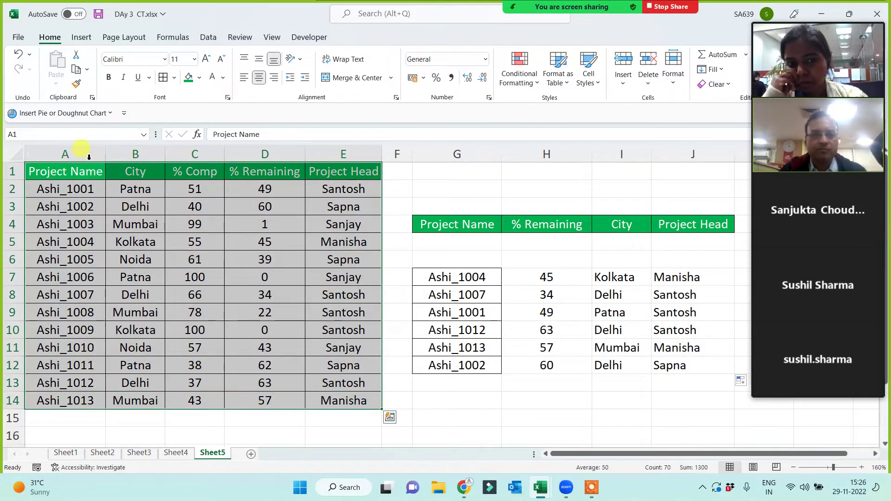
pyautogui.moveTo(65, 154); pyautogui.dragTo(322, 157)
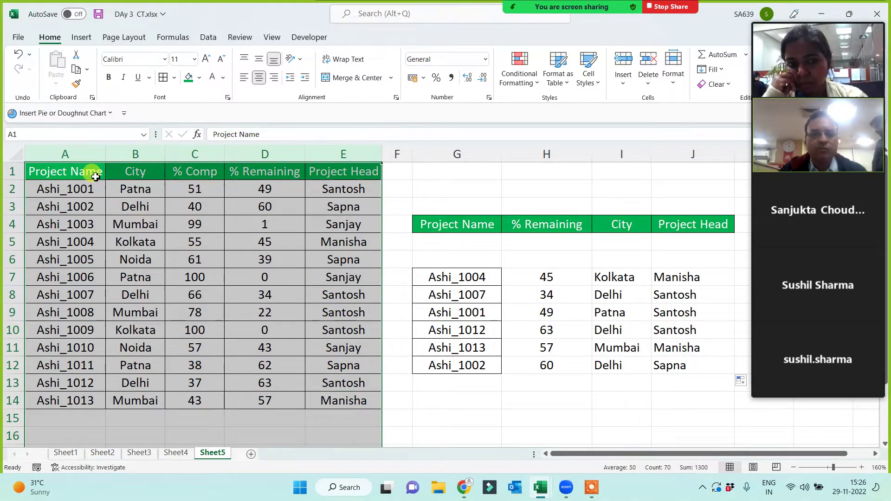
pyautogui.moveTo(86, 172); pyautogui.dragTo(344, 401)
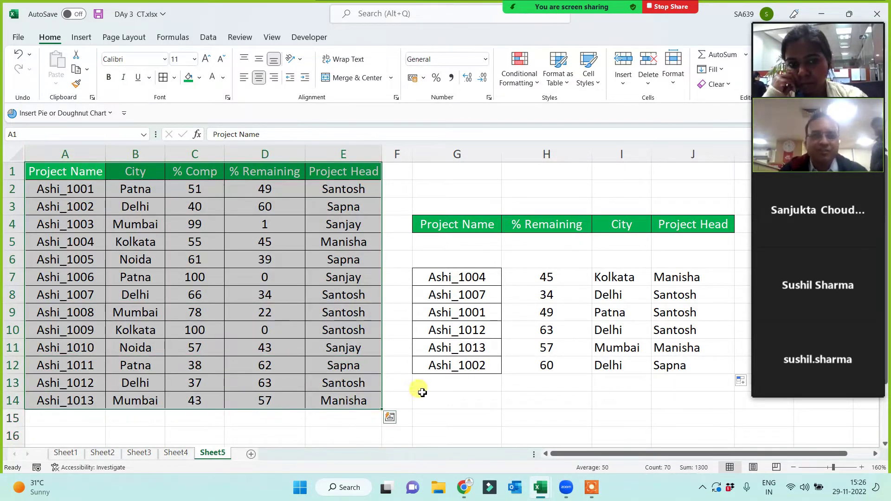
pyautogui.click(489, 399)
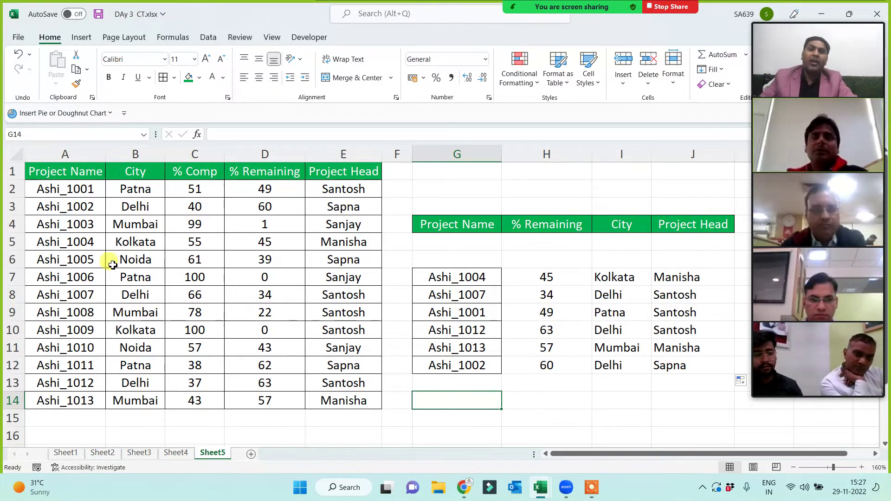
# - Copy columns A to J with both tables into a new worksheet, starting at A1
pyautogui.moveTo(44, 151); pyautogui.dragTo(690, 185)
pyautogui.hotkey('ctrl', 'c')
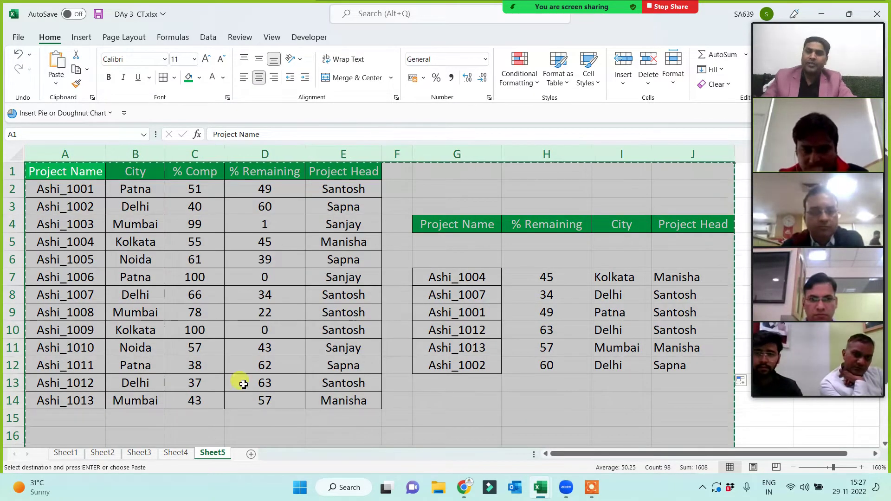
pyautogui.click(251, 454)
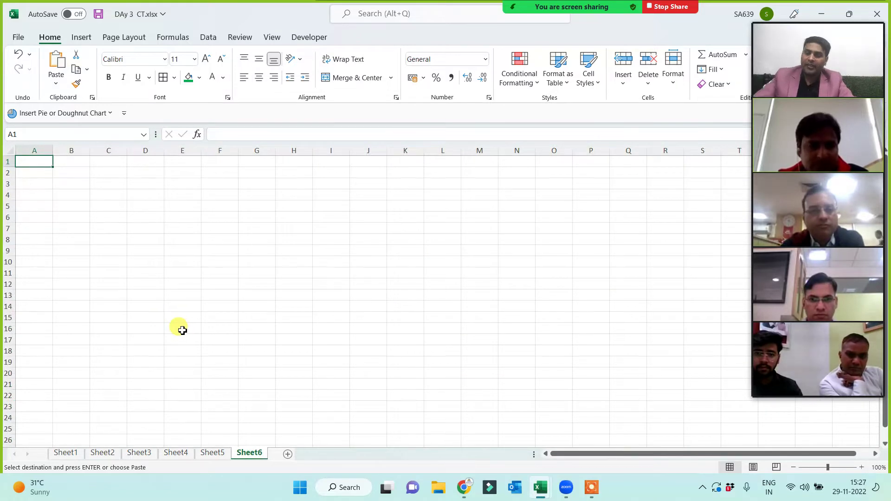
pyautogui.hotkey('ctrl', 'v')
pyautogui.scroll(3, 294, 338)
pyautogui.click(429, 404)
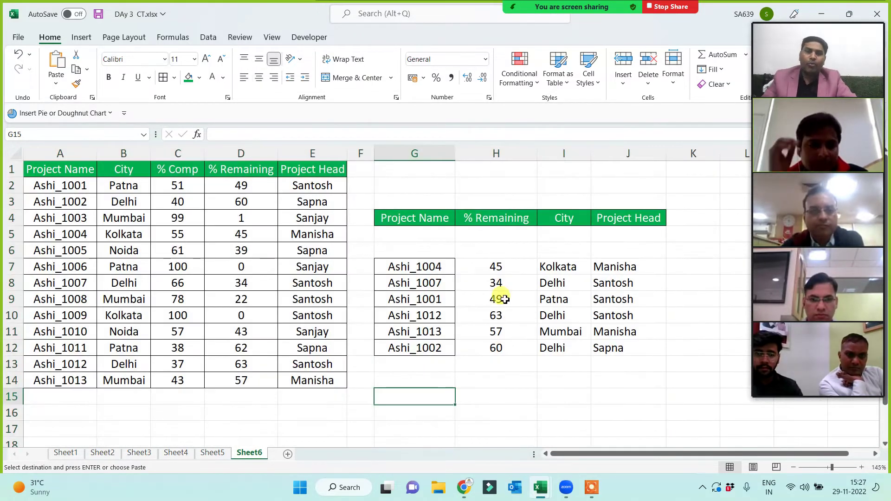
# - Clear the lookup results in H7:J12 on the new sheet, keeping the headers and project names
pyautogui.moveTo(487, 262); pyautogui.dragTo(641, 349)
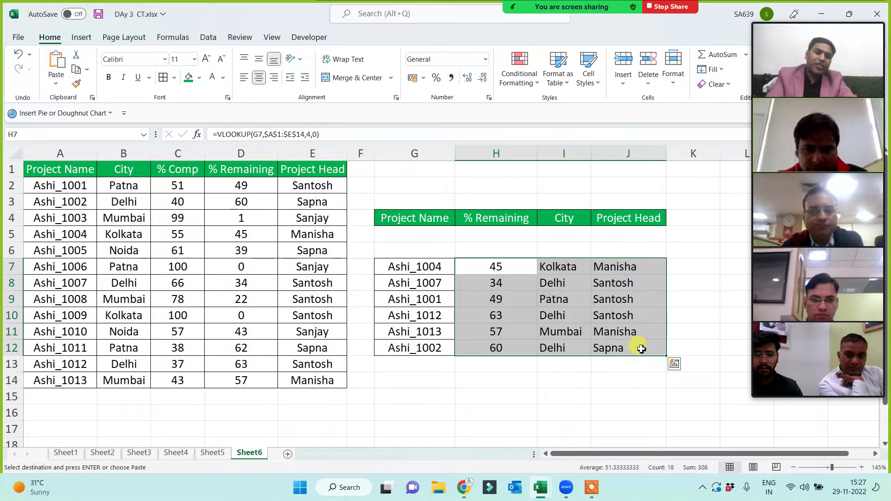
pyautogui.press('Delete')
pyautogui.click(466, 397)
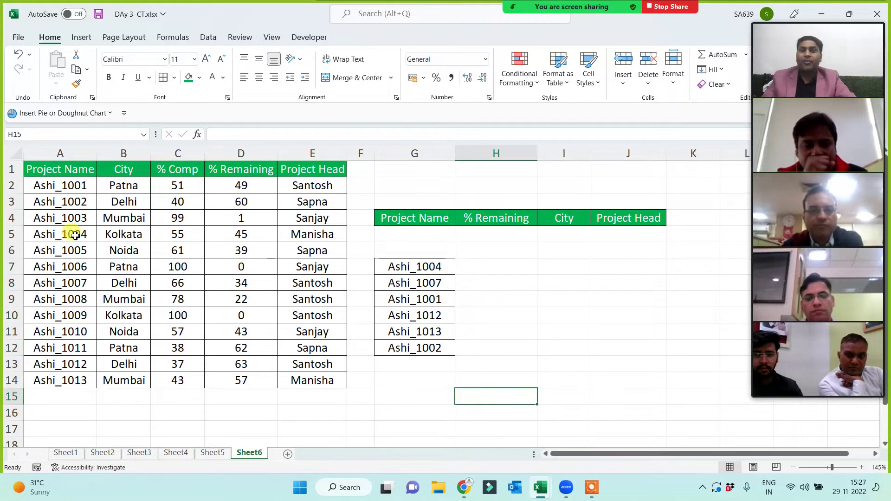
# - Examine the extent of the source table A1:E14 and the cell references of single cells such as E3 and A1
pyautogui.moveTo(40, 168); pyautogui.dragTo(312, 379)
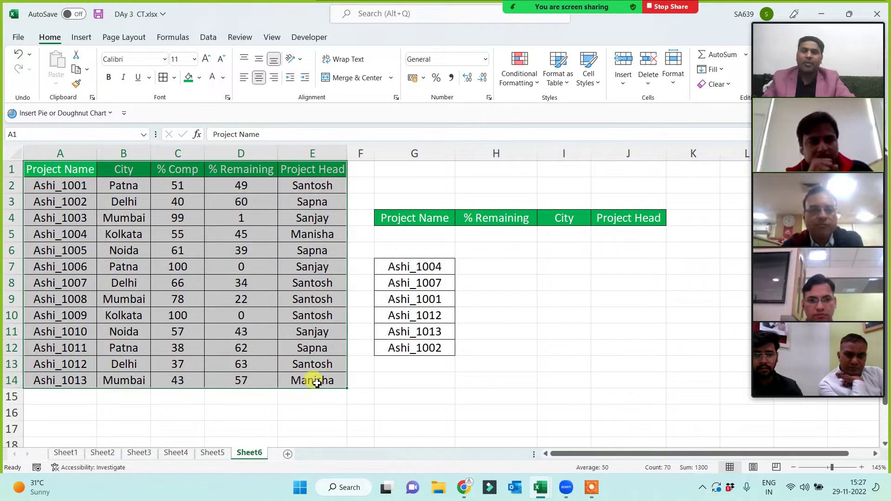
pyautogui.click(615, 343)
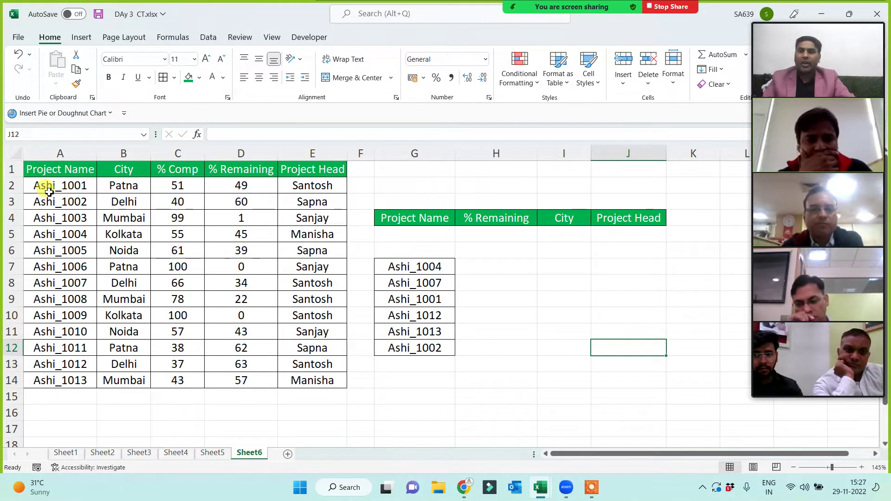
pyautogui.moveTo(31, 168); pyautogui.dragTo(301, 381)
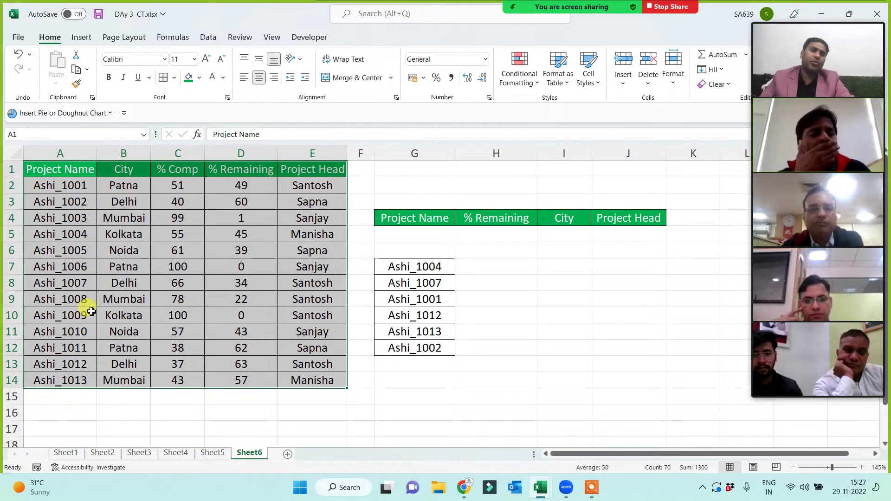
pyautogui.click(160, 287)
pyautogui.hotkey('ctrl', 'a')
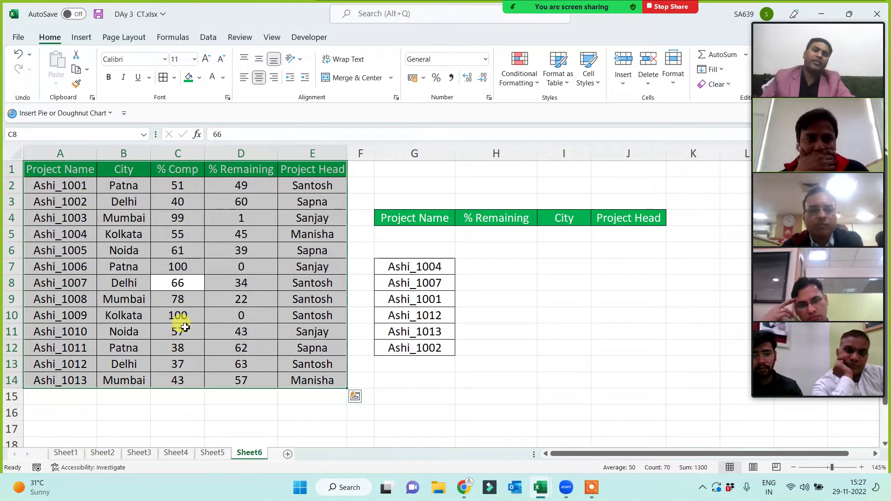
pyautogui.moveTo(69, 171); pyautogui.dragTo(302, 378)
pyautogui.click(134, 301)
pyautogui.hotkey('ctrl', 'a')
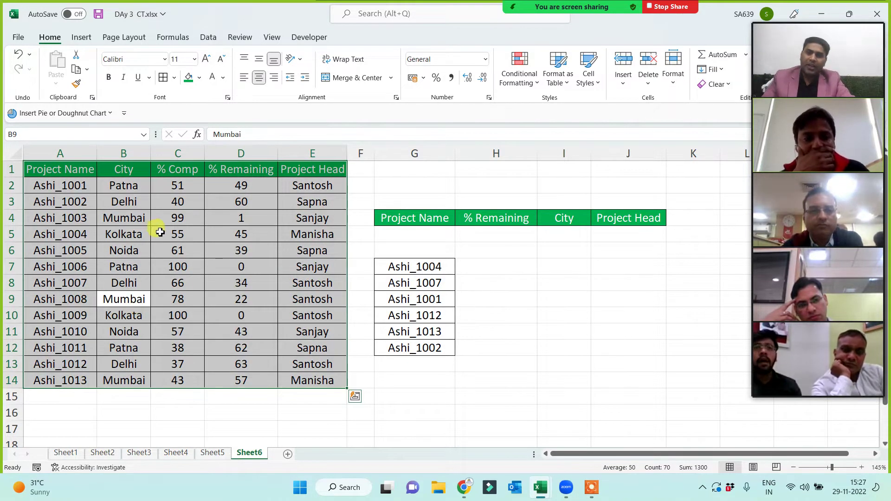
pyautogui.click(267, 416)
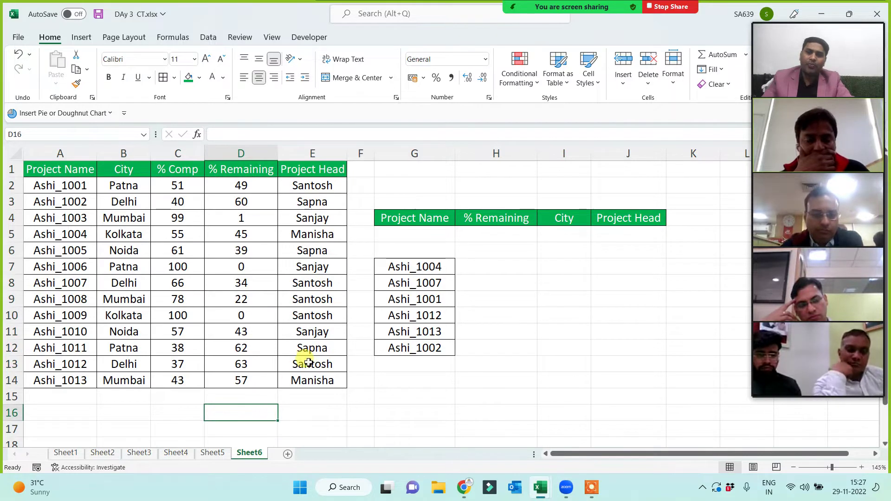
pyautogui.click(310, 204)
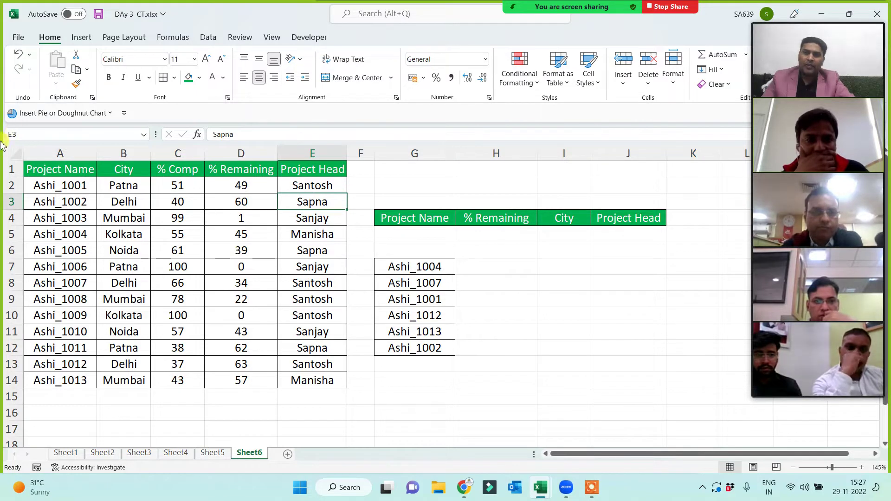
pyautogui.moveTo(311, 202); pyautogui.dragTo(315, 316)
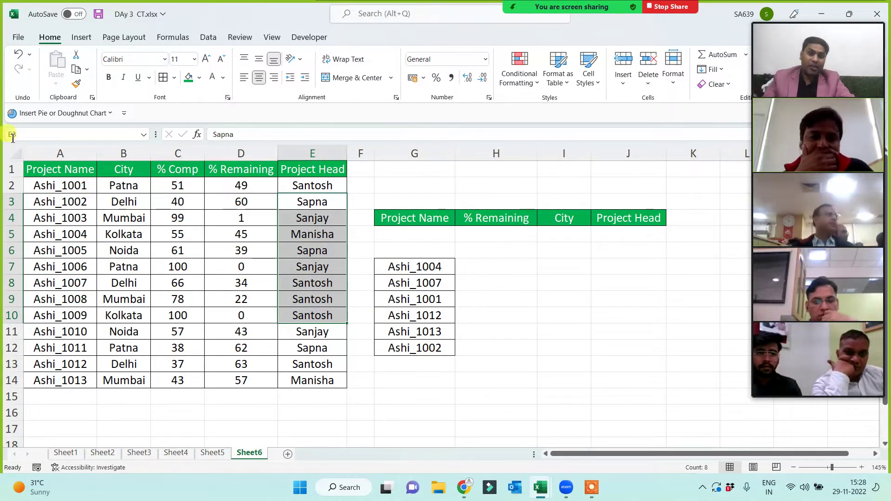
pyautogui.click(413, 395)
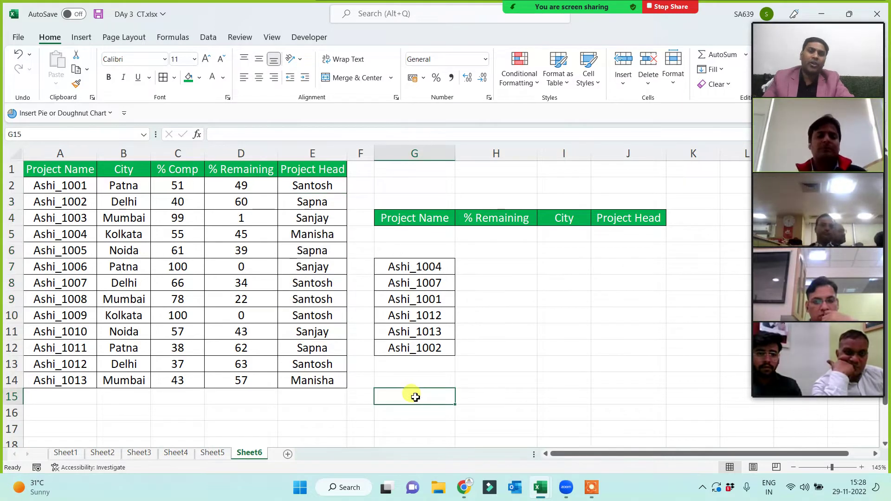
pyautogui.click(45, 169)
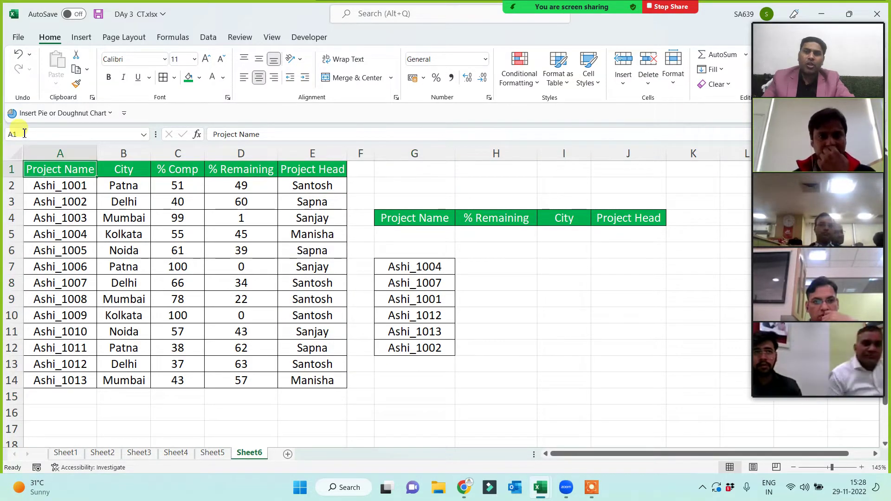
pyautogui.moveTo(58, 171); pyautogui.dragTo(308, 375)
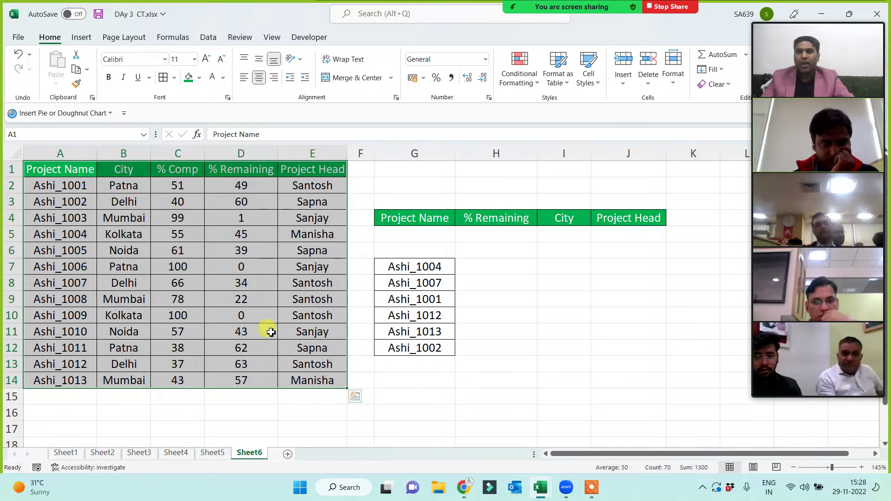
pyautogui.click(178, 315)
pyautogui.hotkey('ctrl', 'a')
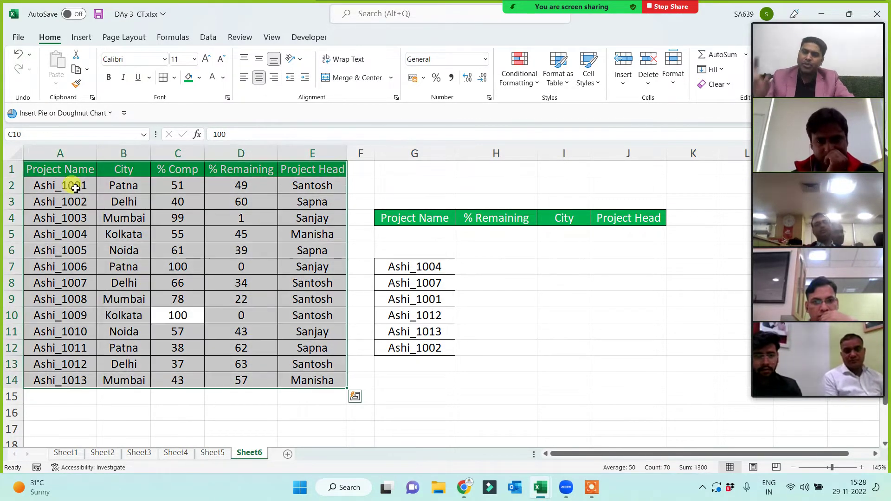
# - Name the source table range A1:E14 "Masterdata"
pyautogui.click(22, 134)
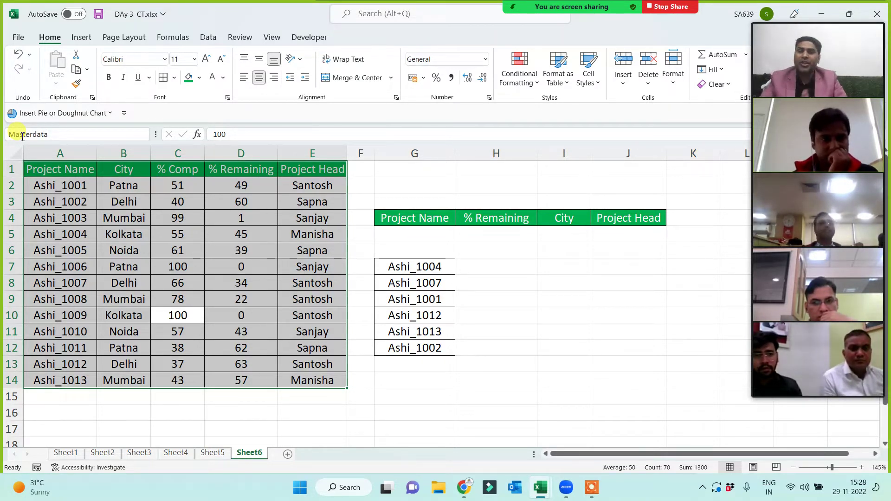
pyautogui.press('Return')
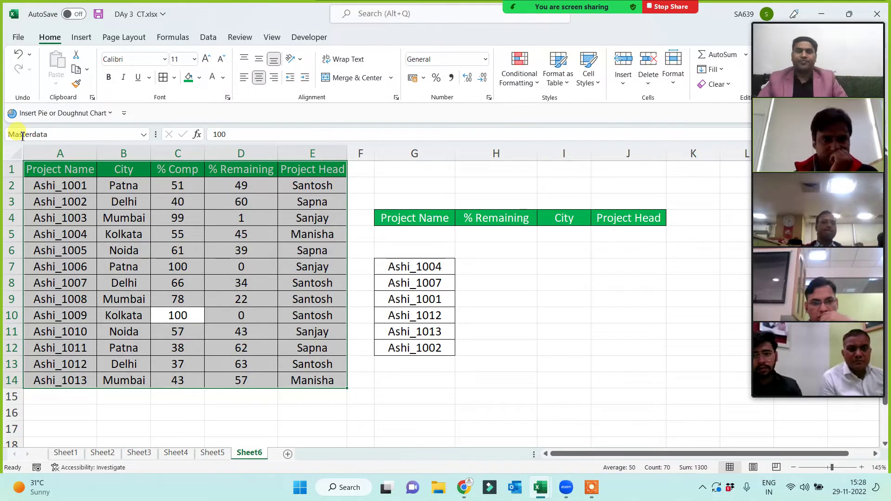
pyautogui.click(480, 333)
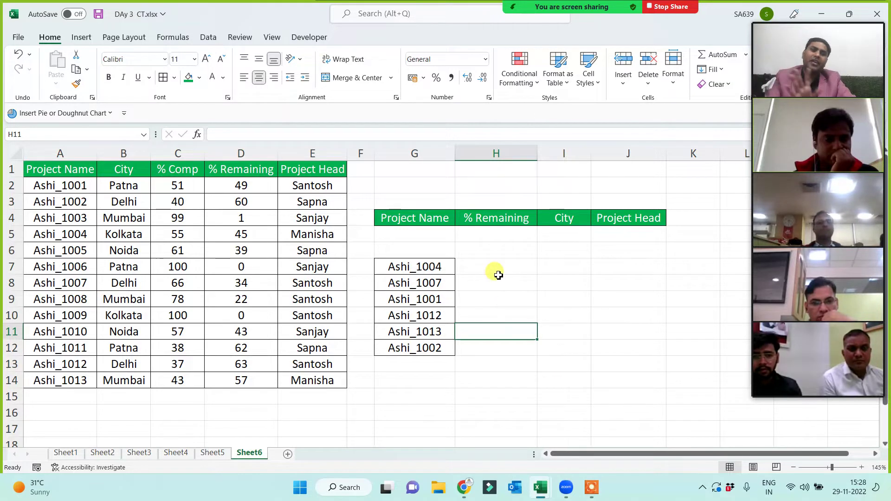
pyautogui.moveTo(495, 270); pyautogui.dragTo(628, 350)
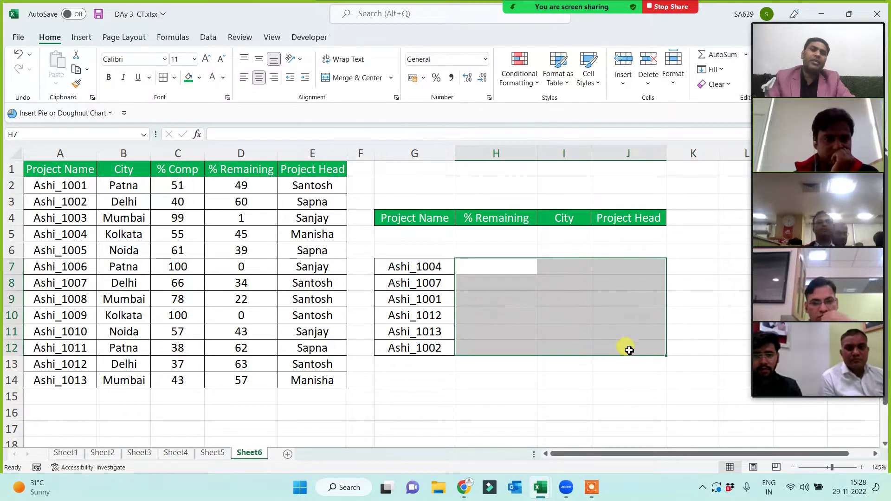
pyautogui.click(579, 382)
# - Enter =VLOOKUP(G7,Masterdata,4,0) in H7 to retrieve the first project's remaining percentage
pyautogui.click(499, 267)
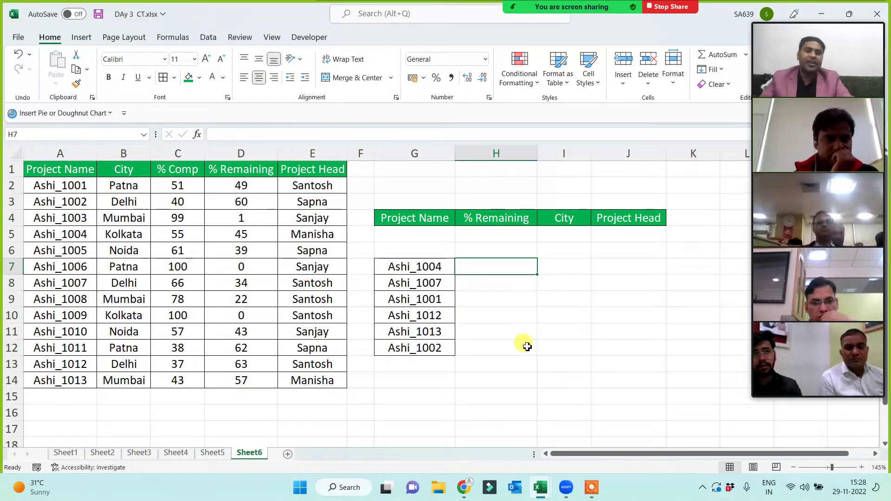
pyautogui.write('=vl')
pyautogui.press('Tab')
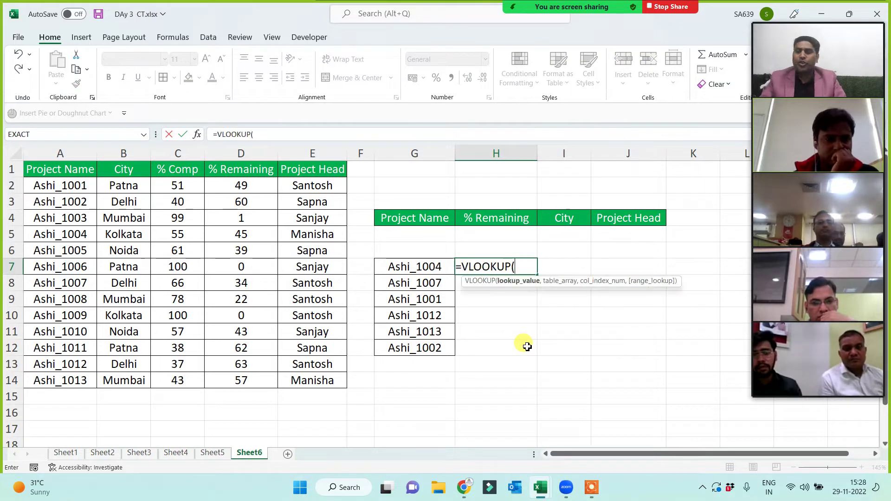
pyautogui.press('Left')
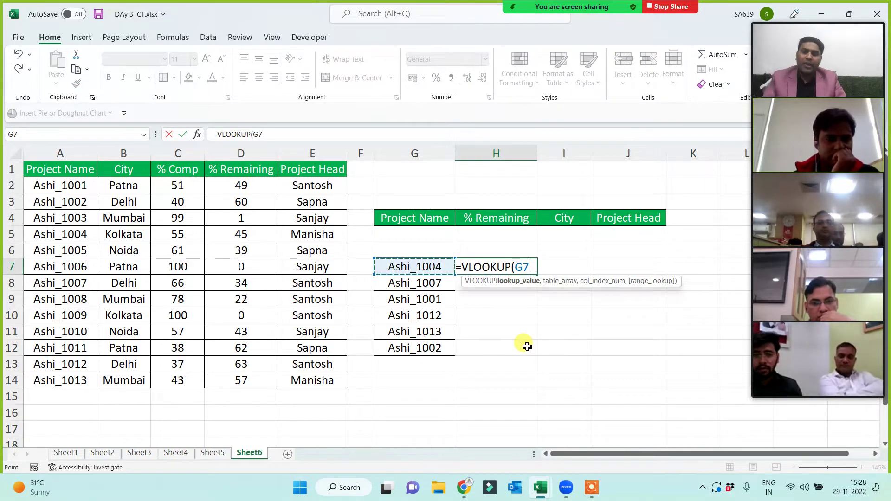
pyautogui.write(',')
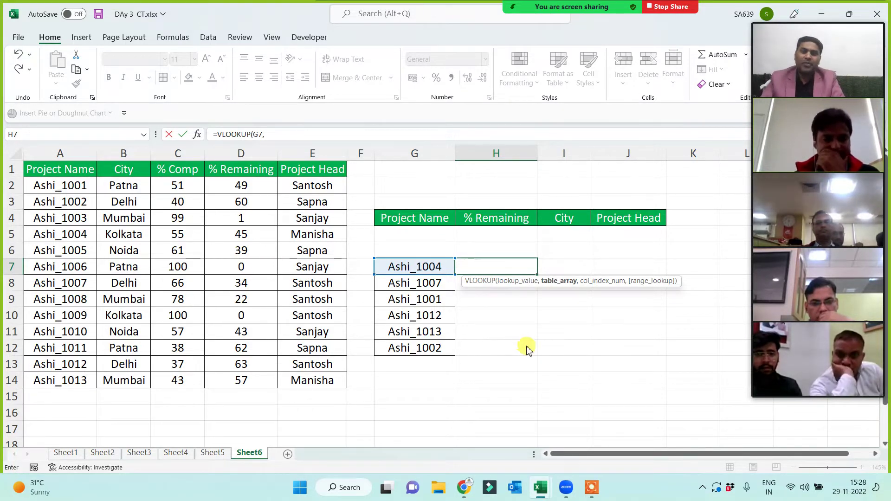
pyautogui.write('mast')
pyautogui.press('Tab')
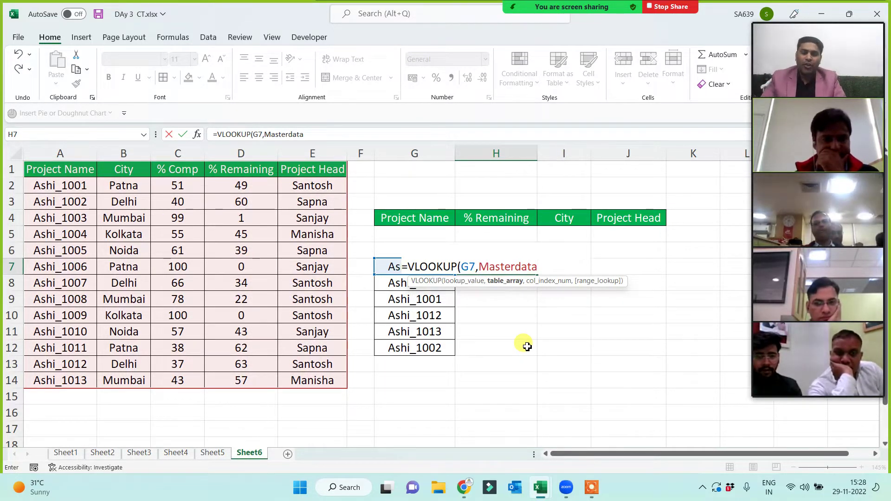
pyautogui.write(',')
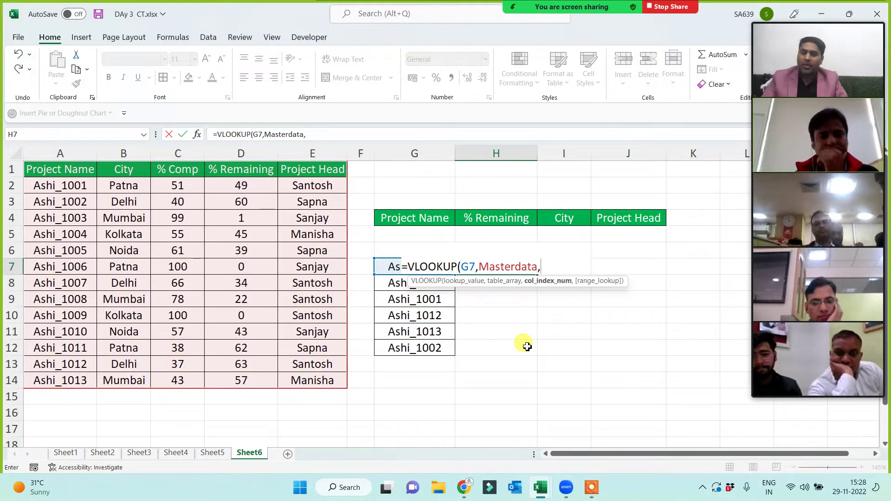
pyautogui.write('4,0)')
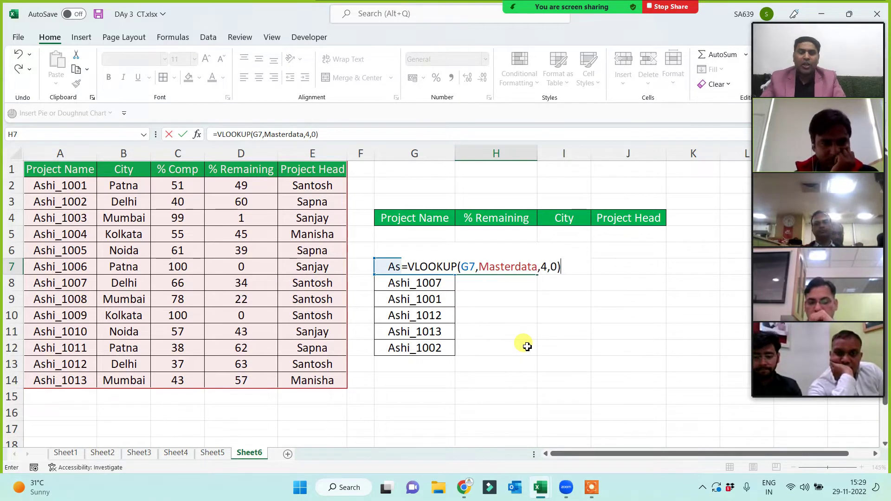
pyautogui.press('Return')
# - Fill the % Remaining lookup formula from H7 down to H12
pyautogui.press('Up')
pyautogui.hotkey('shift', 'Down')
pyautogui.hotkey('shift', 'Down')
pyautogui.hotkey('shift', 'Down')
pyautogui.hotkey('shift', 'Down')
pyautogui.hotkey('shift', 'Down')
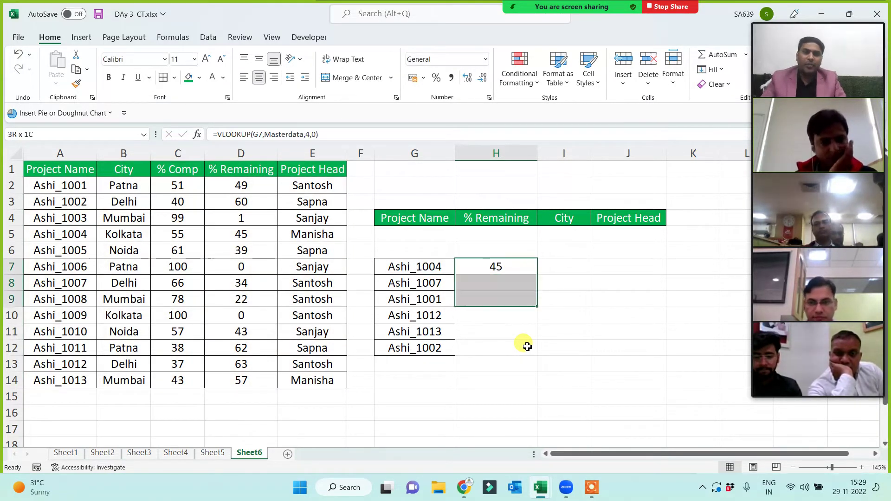
pyautogui.hotkey('ctrl', 'd')
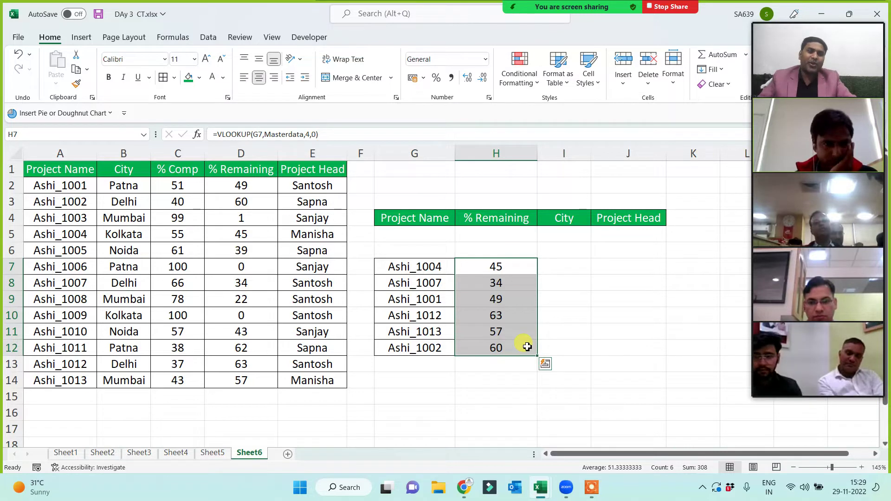
pyautogui.moveTo(829, 294)
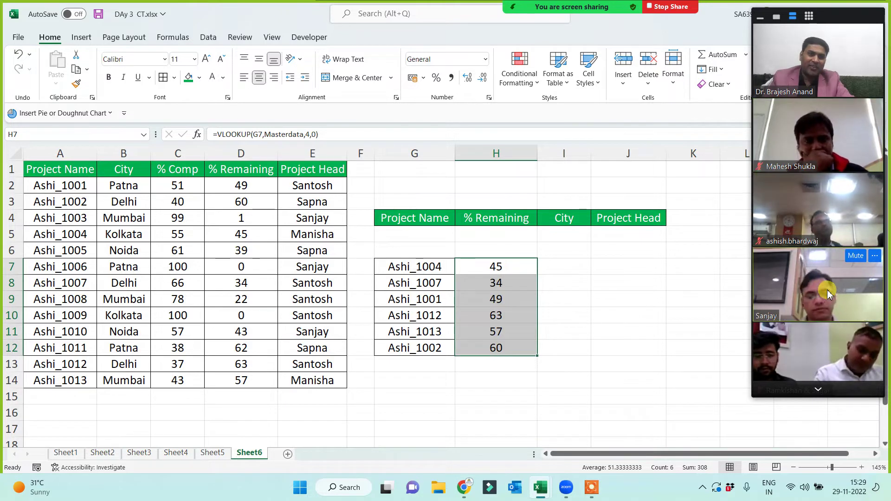
# - Enter =VLOOKUP(G7,Masterdata,2,0) in I7 to retrieve the first project's city
pyautogui.click(551, 269)
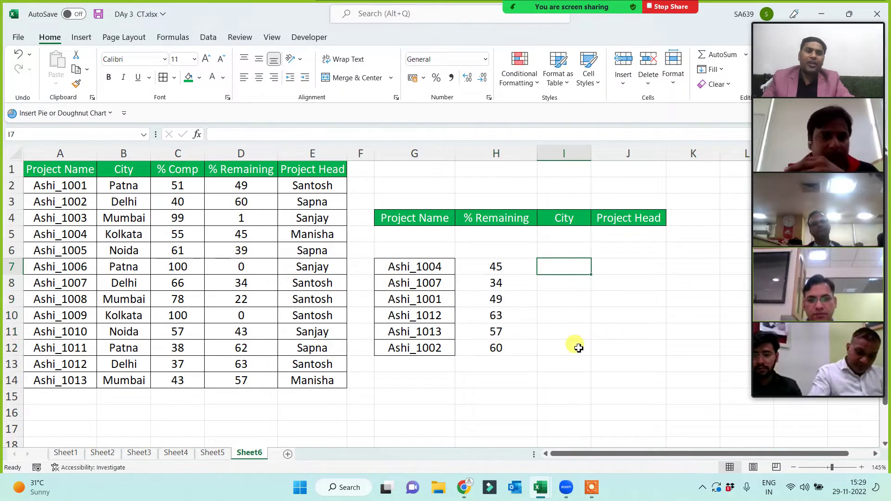
pyautogui.write('=')
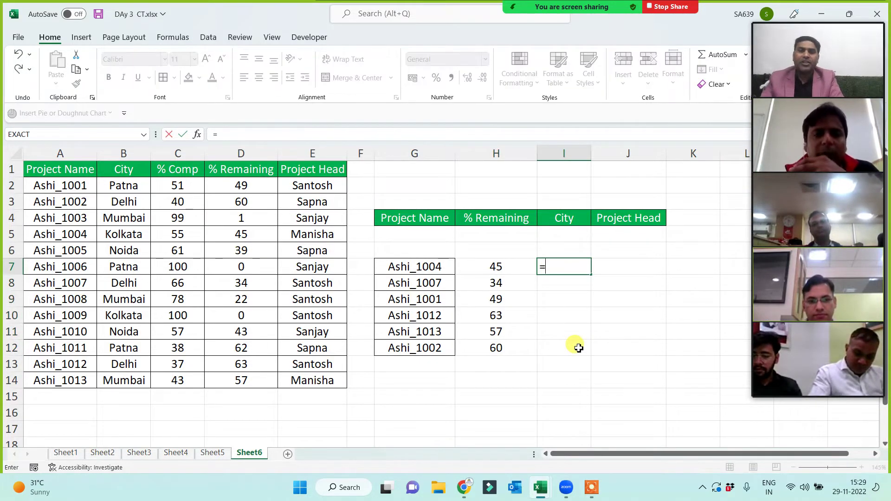
pyautogui.write('vl')
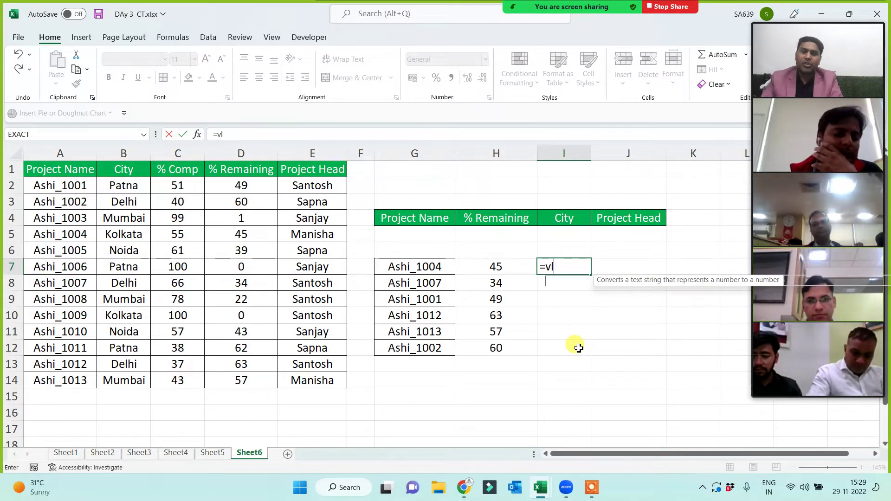
pyautogui.press('Tab')
pyautogui.press('Left')
pyautogui.press('Left')
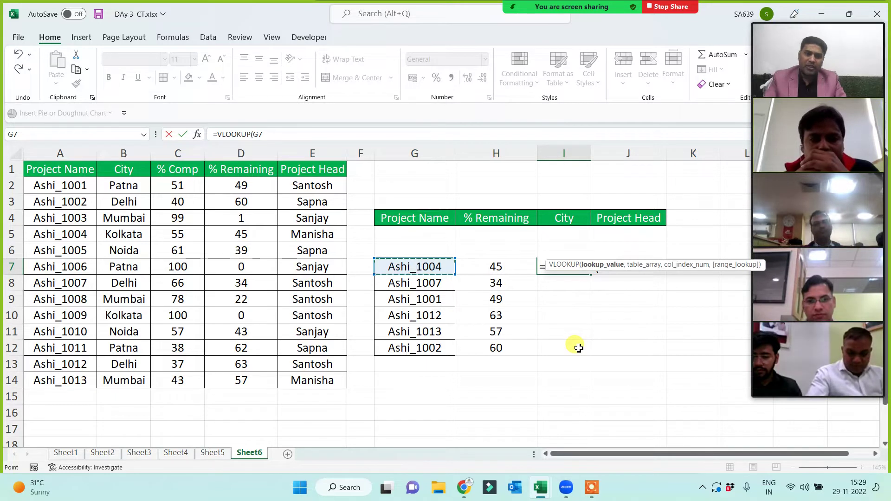
pyautogui.write(',')
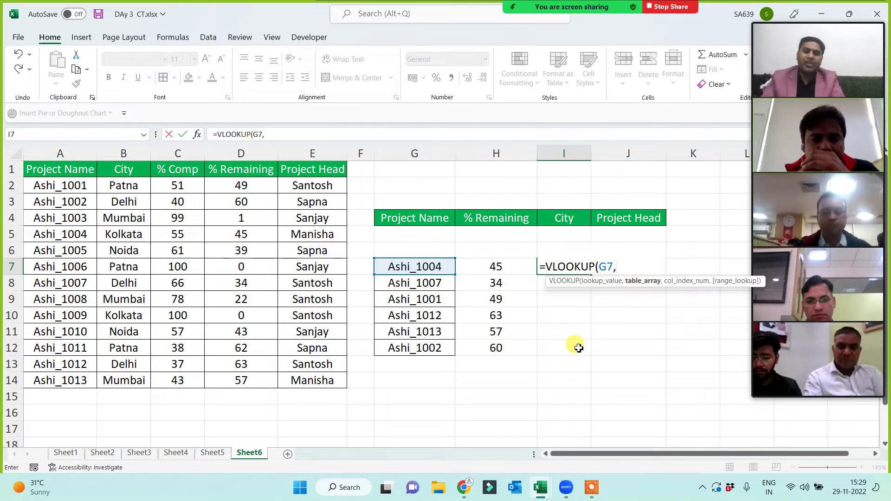
pyautogui.write('m')
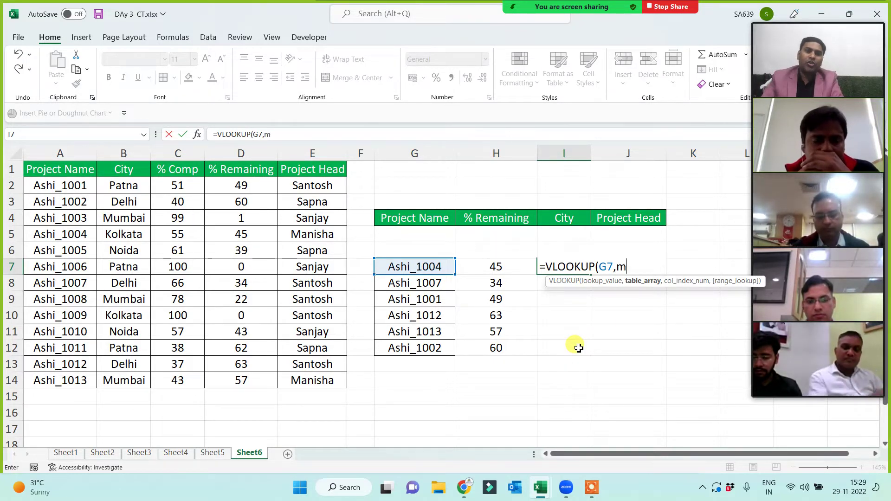
pyautogui.write('ast')
pyautogui.press('Tab')
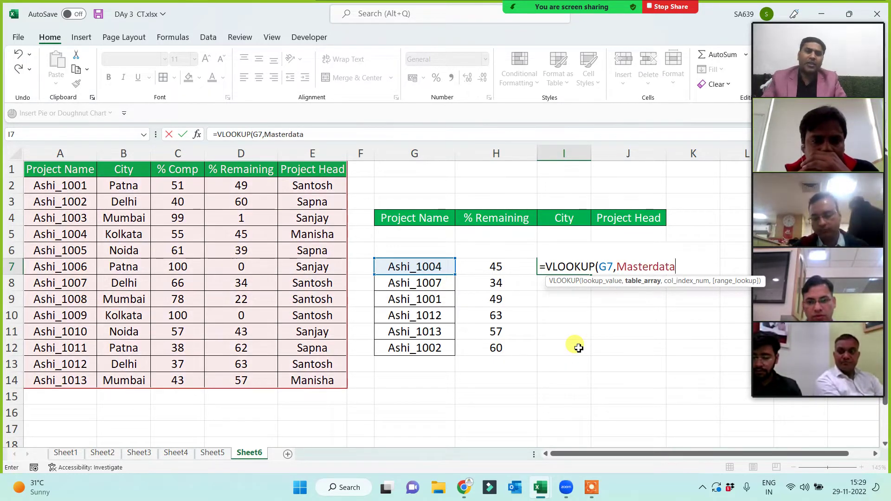
pyautogui.write(',')
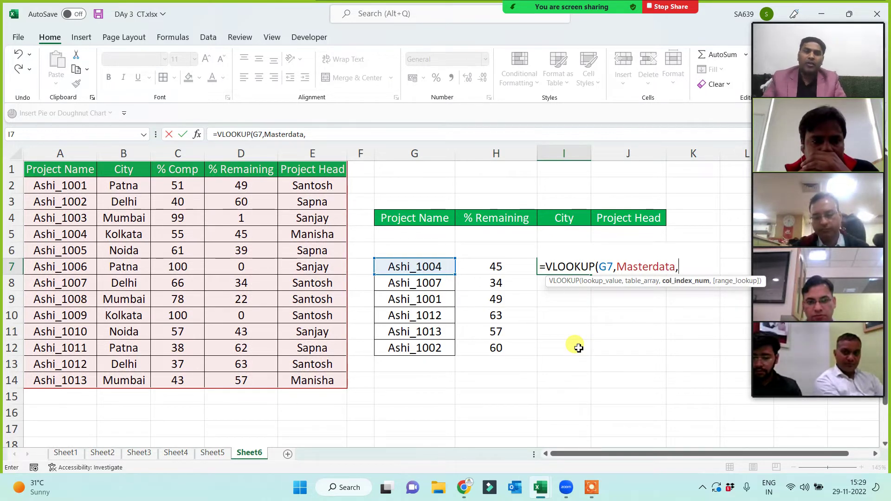
pyautogui.write('2')
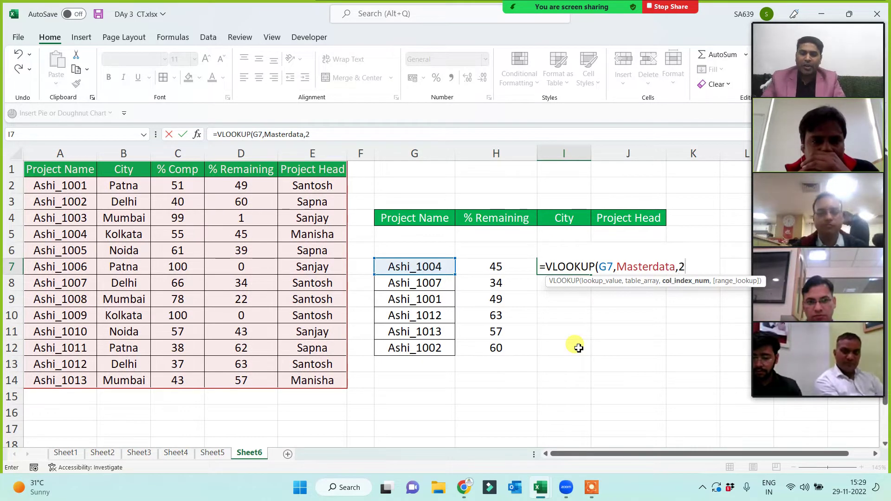
pyautogui.write(',0)')
pyautogui.press('Return')
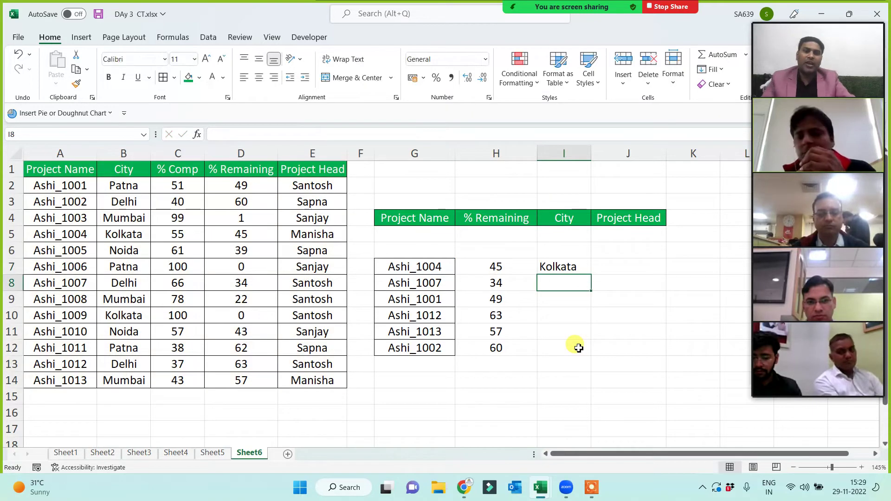
# - Fill the City lookup formula from I7 down to I12
pyautogui.click(564, 269)
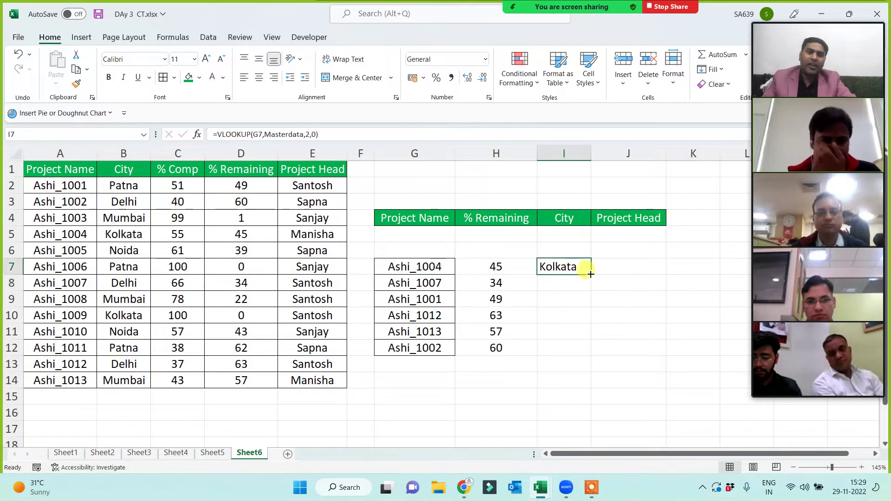
pyautogui.moveTo(590, 274); pyautogui.dragTo(588, 360)
pyautogui.click(640, 265)
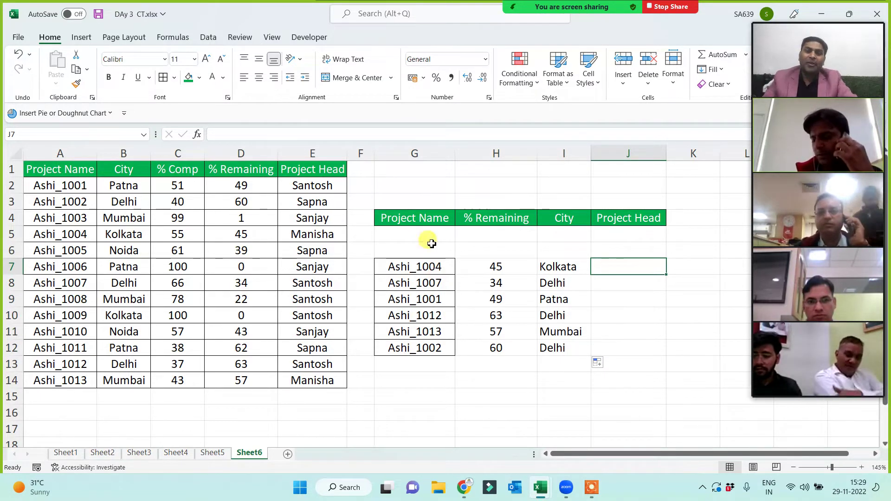
# - Copy the lookup table G4:J12 into a new worksheet starting at A1, and widen its Project Head column to fit the header
pyautogui.moveTo(417, 217); pyautogui.dragTo(640, 348)
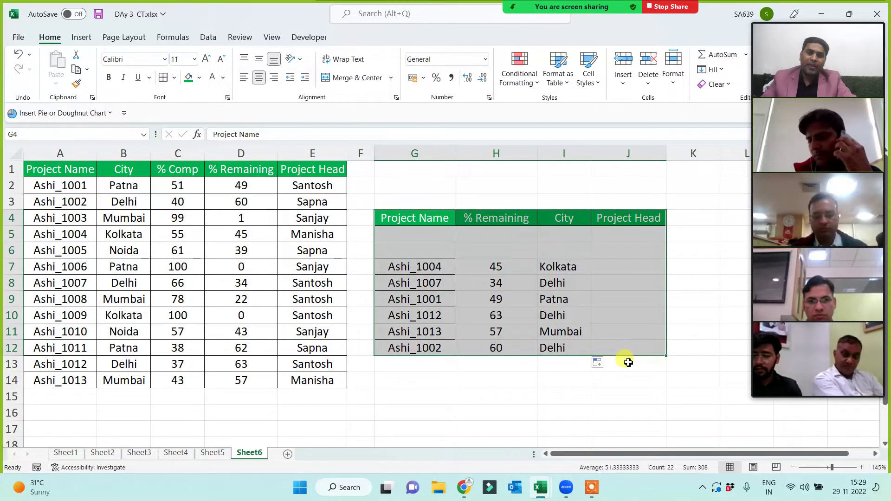
pyautogui.hotkey('ctrl', 'c')
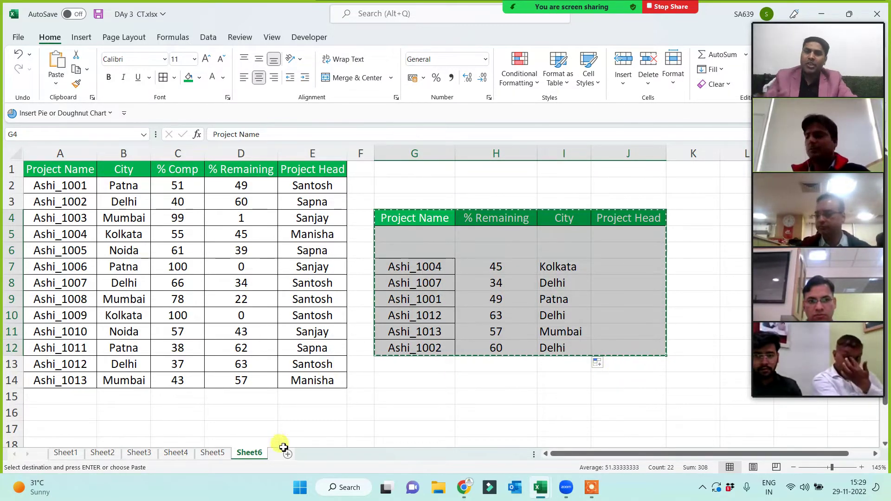
pyautogui.click(324, 454)
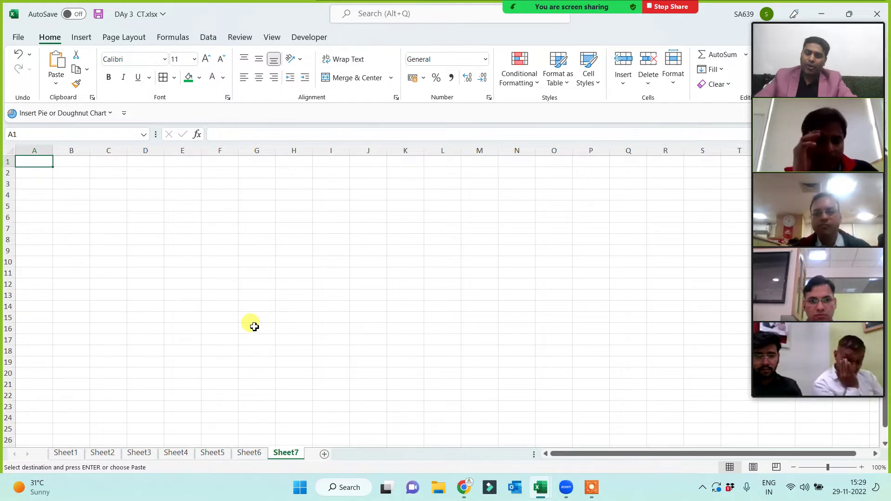
pyautogui.hotkey('ctrl', 'v')
pyautogui.scroll(4, 252, 333)
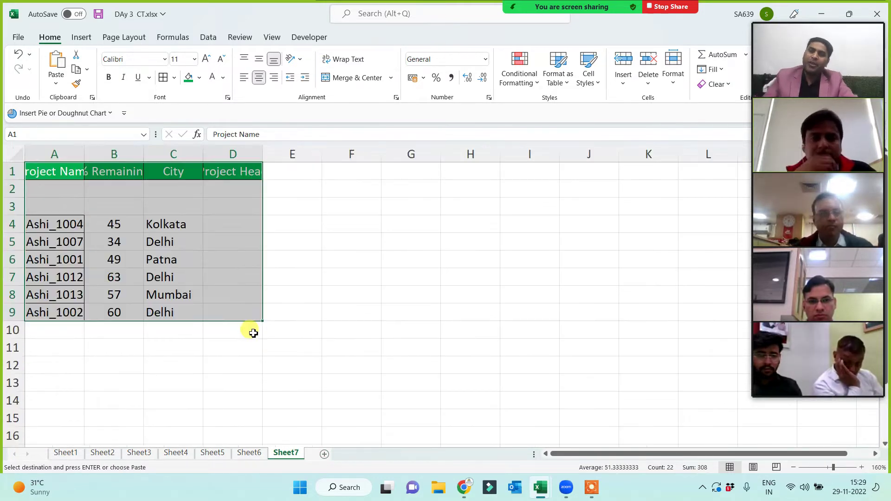
pyautogui.click(217, 224)
pyautogui.moveTo(262, 153); pyautogui.dragTo(294, 154)
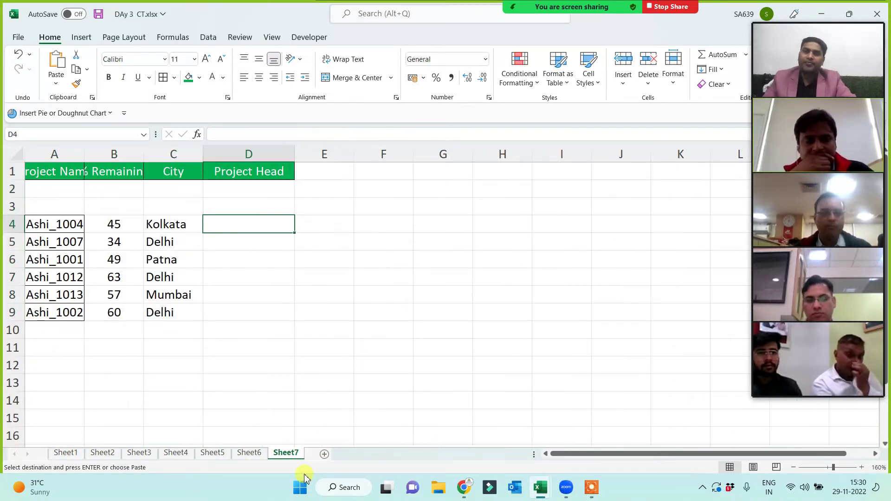
pyautogui.click(249, 453)
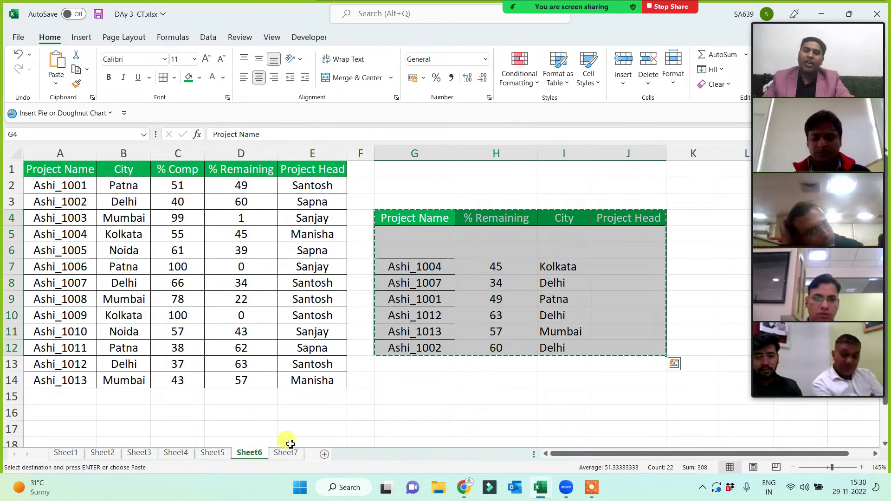
pyautogui.click(287, 453)
pyautogui.click(251, 452)
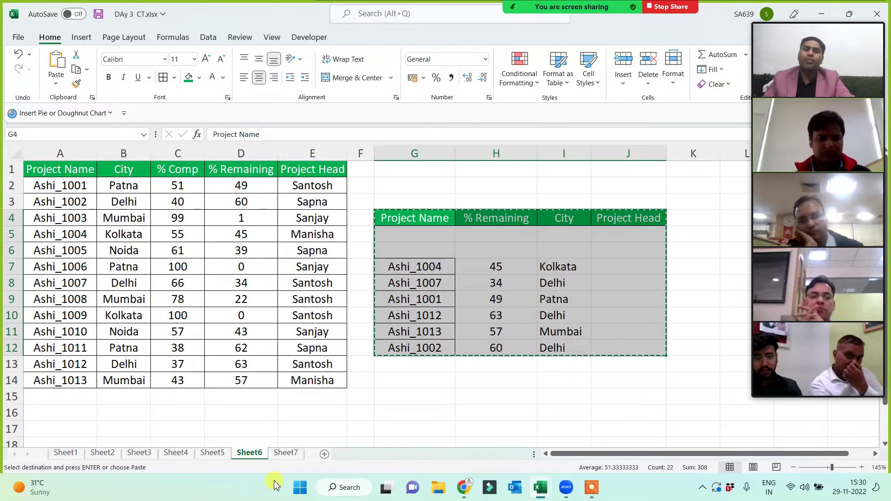
pyautogui.click(285, 452)
pyautogui.click(367, 381)
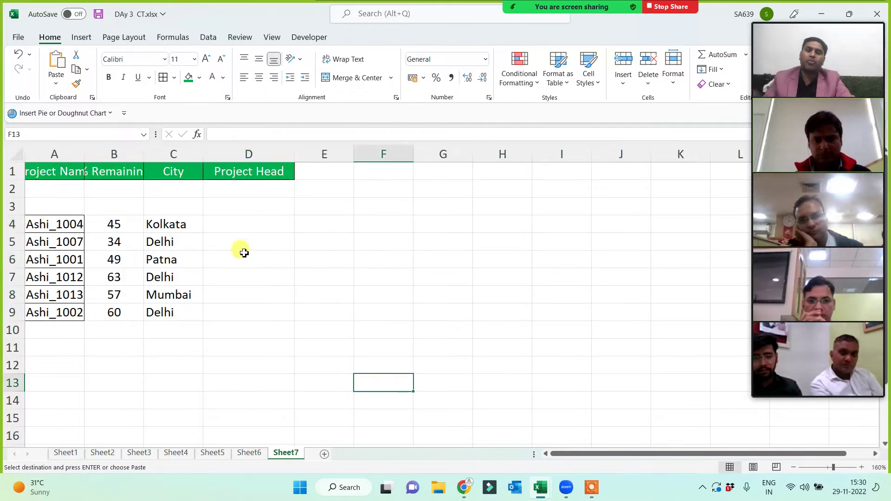
# - Enter =VLOOKUP(A4,Masterdata,5,0) in D4 of the new sheet to retrieve the first project's head
pyautogui.click(233, 226)
pyautogui.write('=')
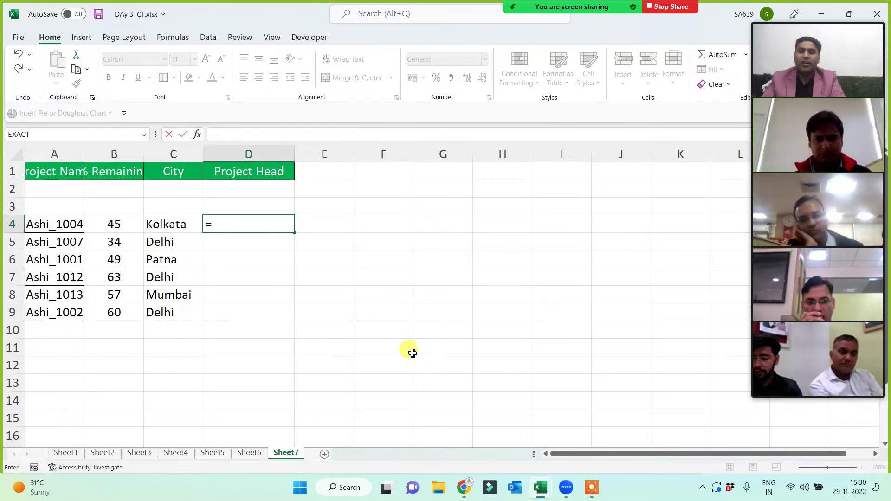
pyautogui.write('vl')
pyautogui.press('Tab')
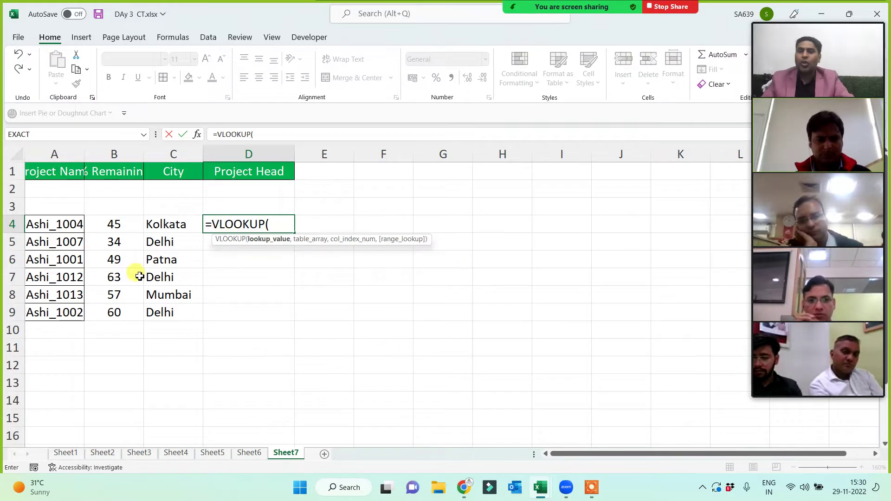
pyautogui.click(73, 228)
pyautogui.write(',')
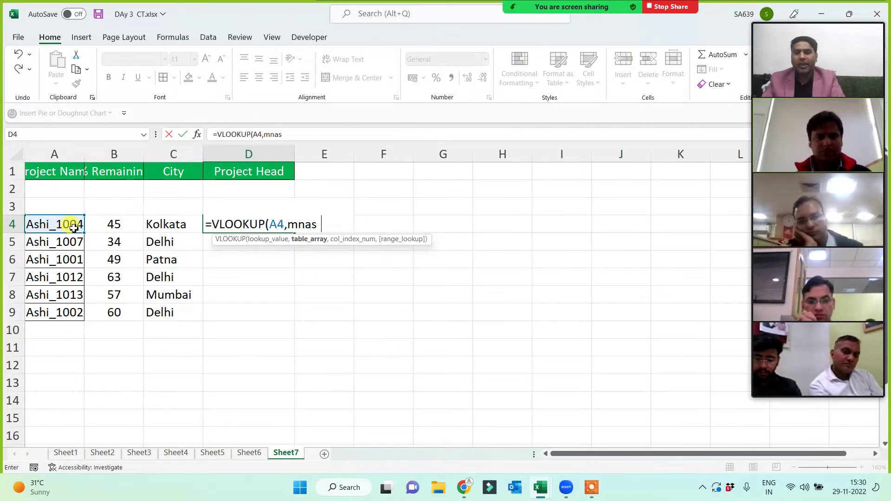
pyautogui.write('mna')
pyautogui.press('BackSpace')
pyautogui.press('BackSpace')
pyautogui.write('a')
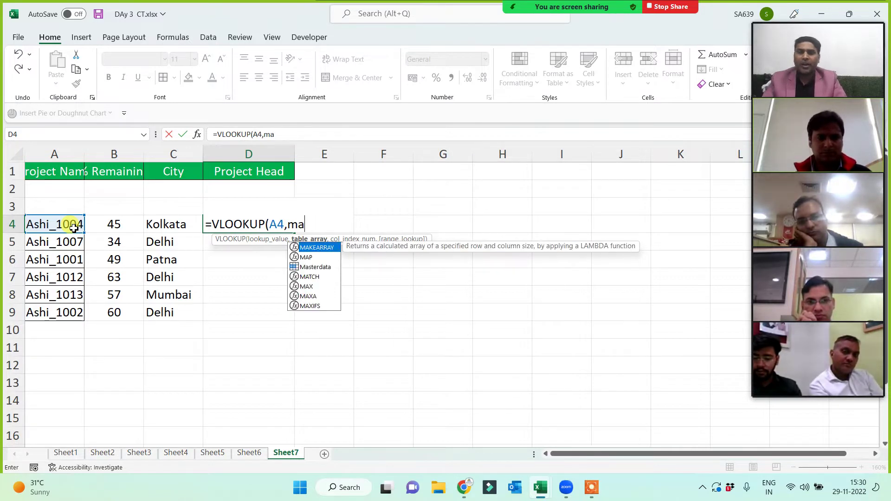
pyautogui.press('Down')
pyautogui.press('Down')
pyautogui.press('Tab')
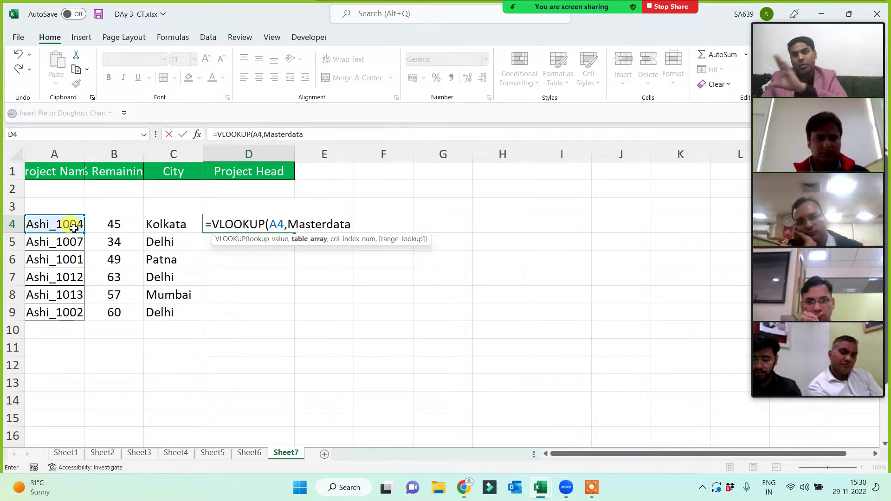
pyautogui.write(',')
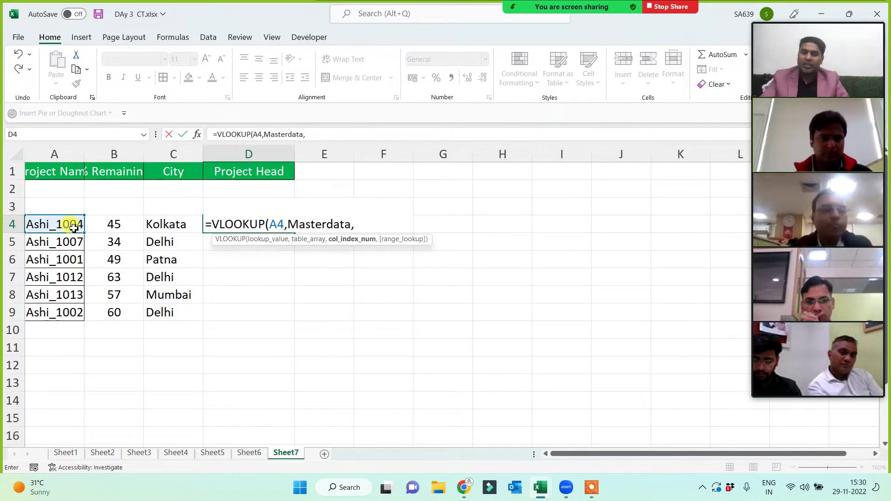
pyautogui.write('5,0)')
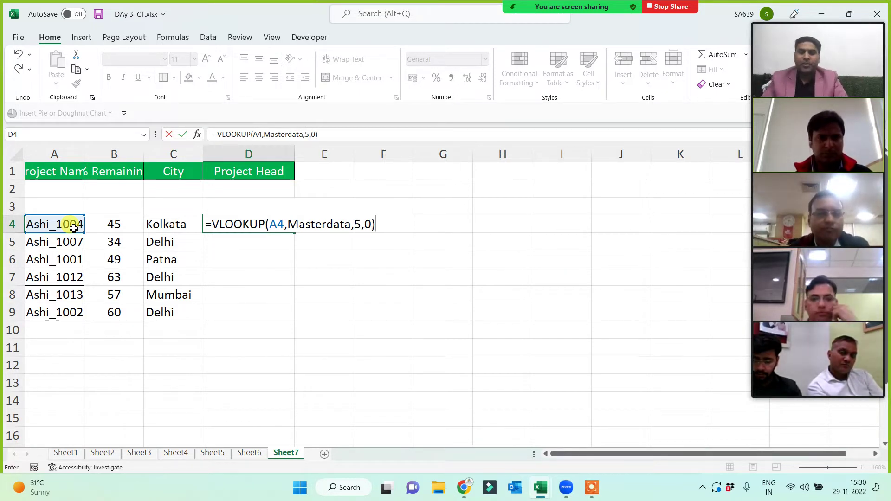
pyautogui.press('Return')
# - Fill the Project Head lookup formula from D4 down to D9
pyautogui.click(262, 222)
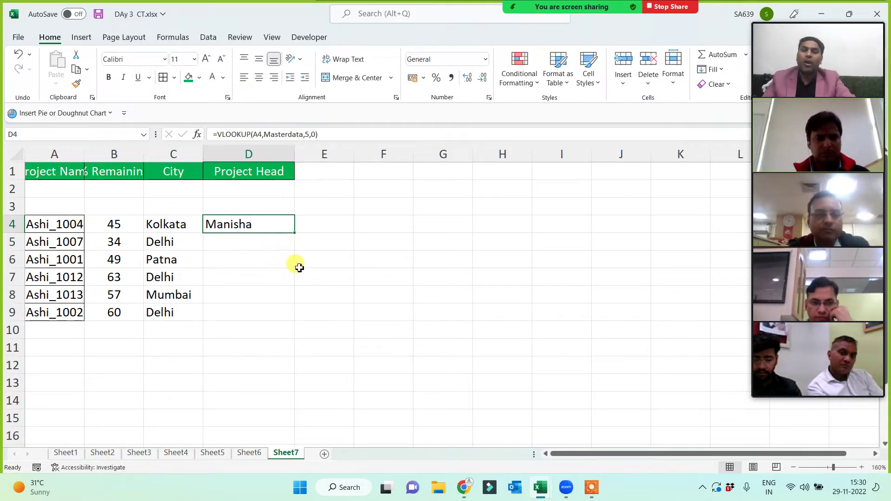
pyautogui.doubleClick(292, 232)
pyautogui.click(392, 364)
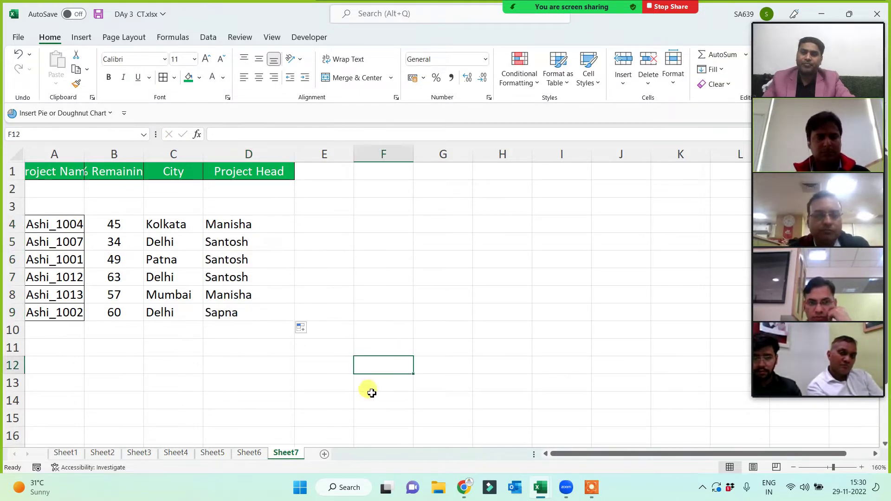
# - Rename the Sheet7 worksheet as "VL with NM"
pyautogui.doubleClick(286, 452)
pyautogui.write('V')
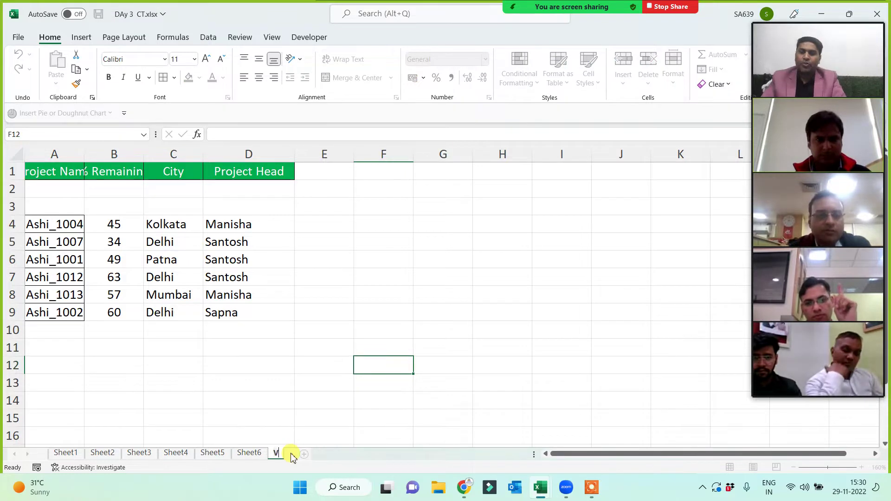
pyautogui.write('L with NM')
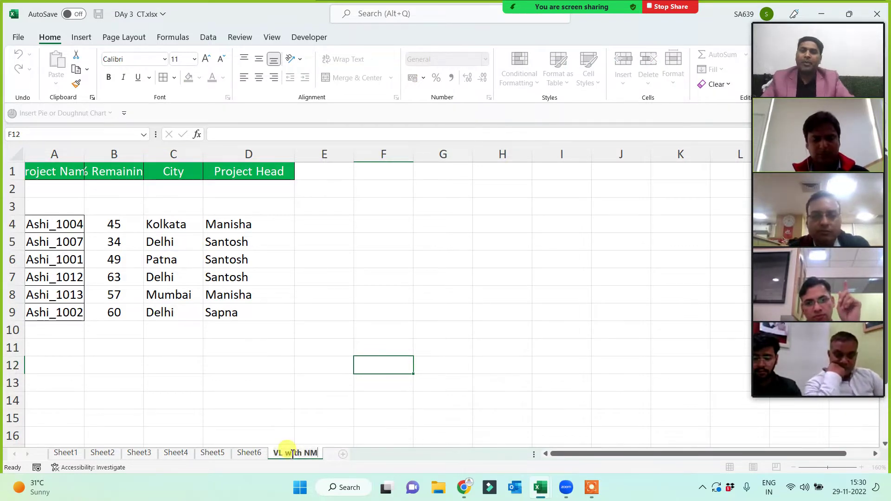
# - Rename the Sheet6 worksheet holding the master data as "VL with NM1"
pyautogui.click(254, 455)
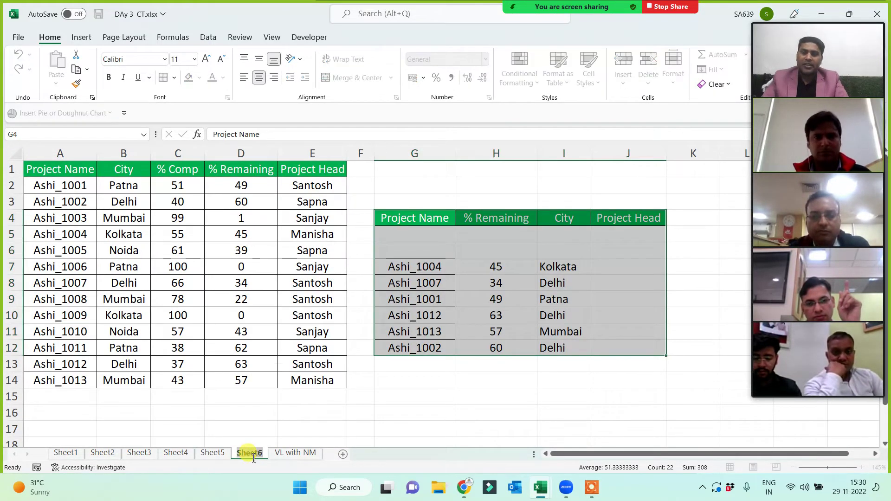
pyautogui.write('VL w')
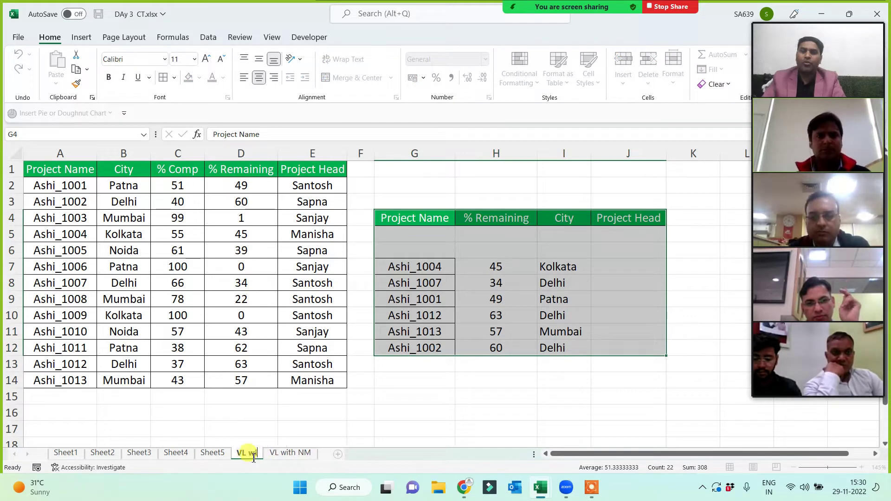
pyautogui.write('ith MM')
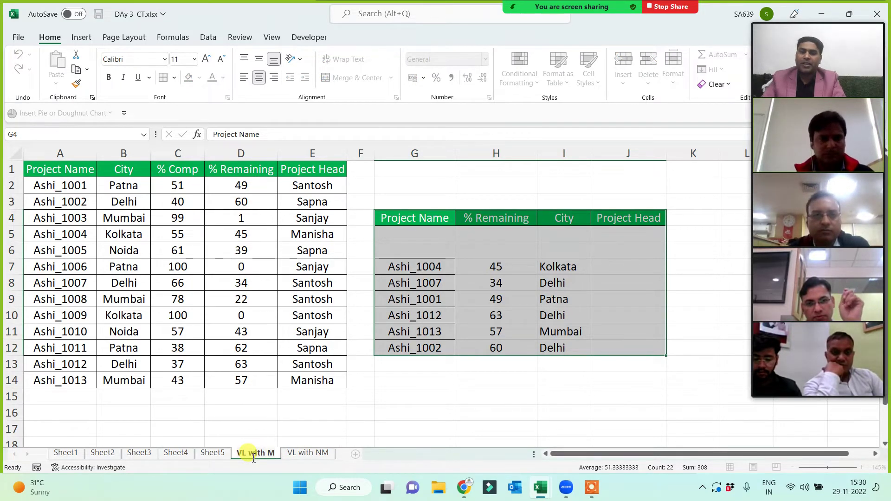
pyautogui.press('BackSpace')
pyautogui.press('BackSpace')
pyautogui.write('NM1')
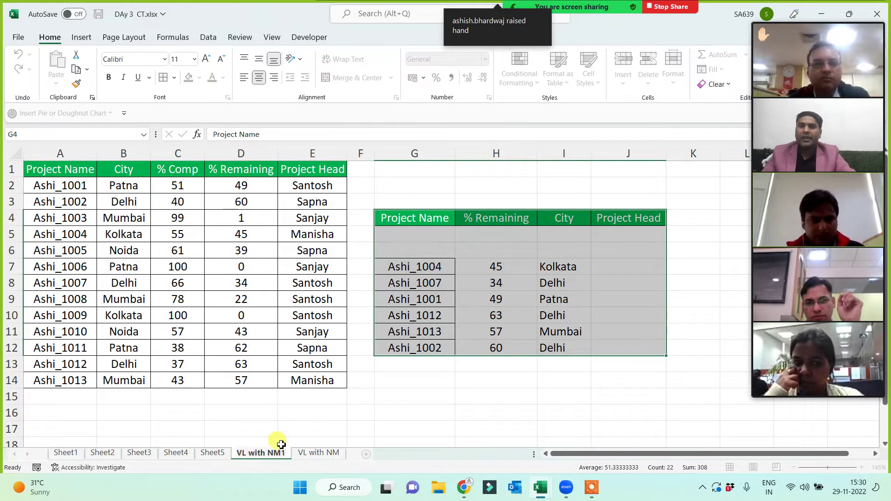
pyautogui.click(308, 425)
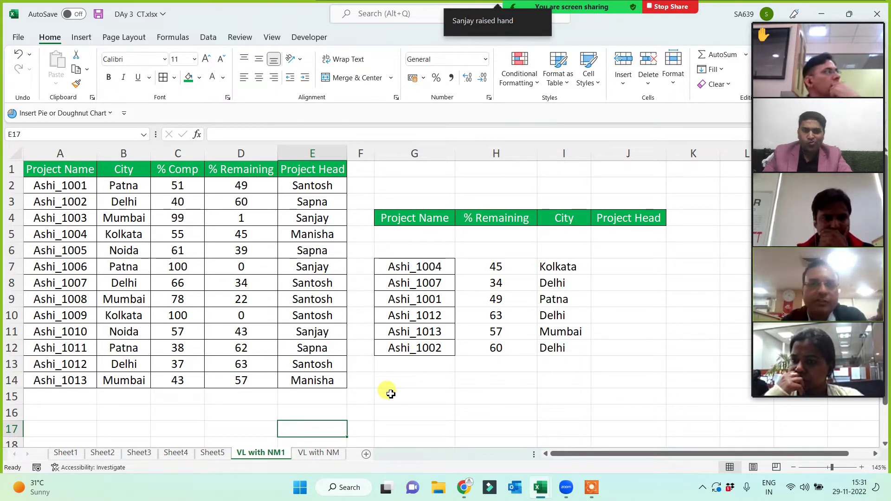
# - Widen the Project Name and % Remaining columns on the VL with NM sheet to fit their headers
pyautogui.click(337, 454)
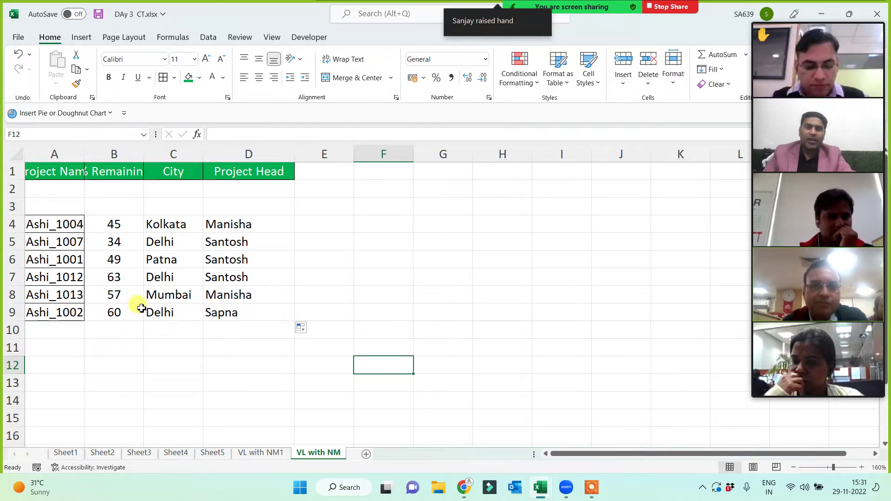
pyautogui.moveTo(84, 154); pyautogui.dragTo(121, 182)
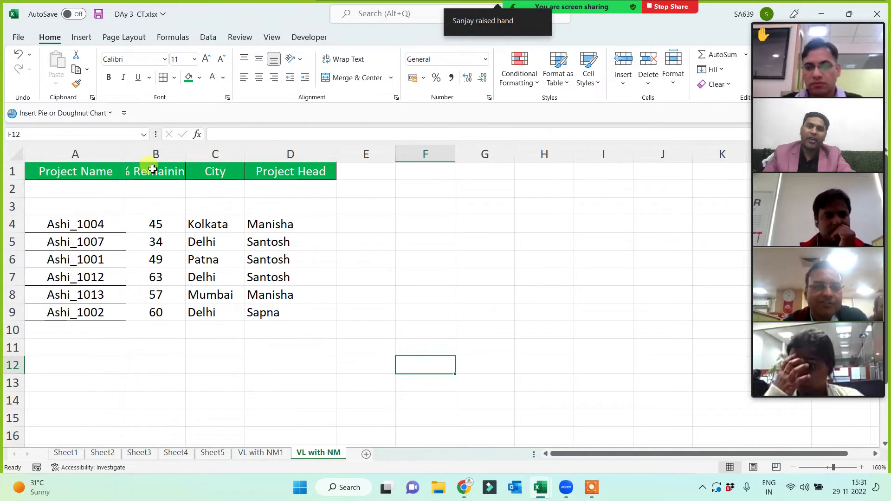
pyautogui.moveTo(185, 154); pyautogui.dragTo(215, 157)
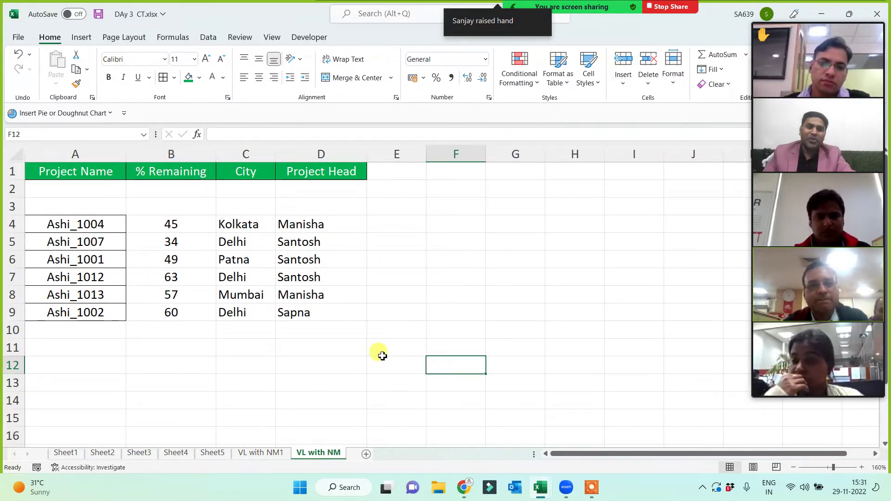
# - Try =VLOOKUP(A4,'VL with NM'!A1:E14,6,0) in E4 using a direct sheet range instead of the named range, and clear the cell
pyautogui.click(420, 230)
pyautogui.write('=vl')
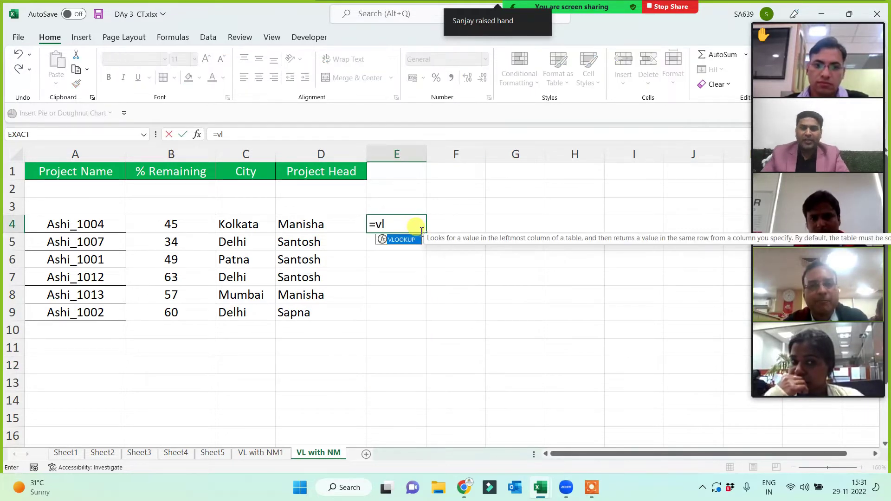
pyautogui.press('Tab')
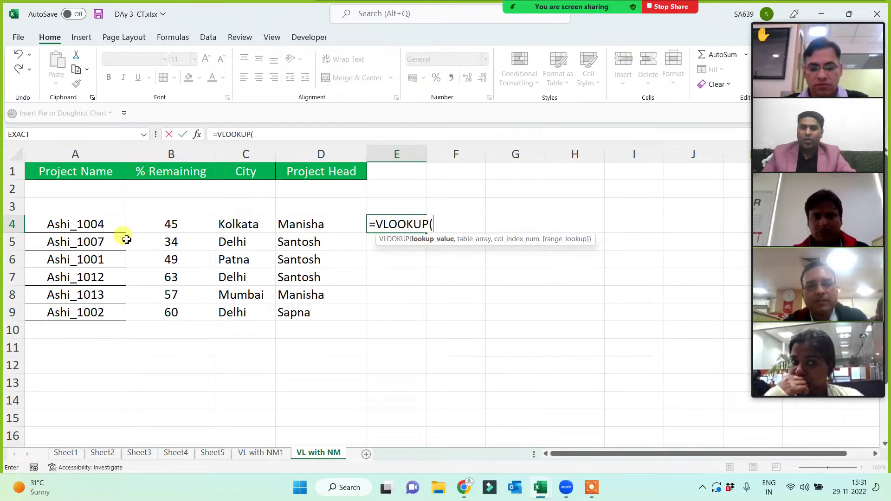
pyautogui.click(114, 231)
pyautogui.write(',')
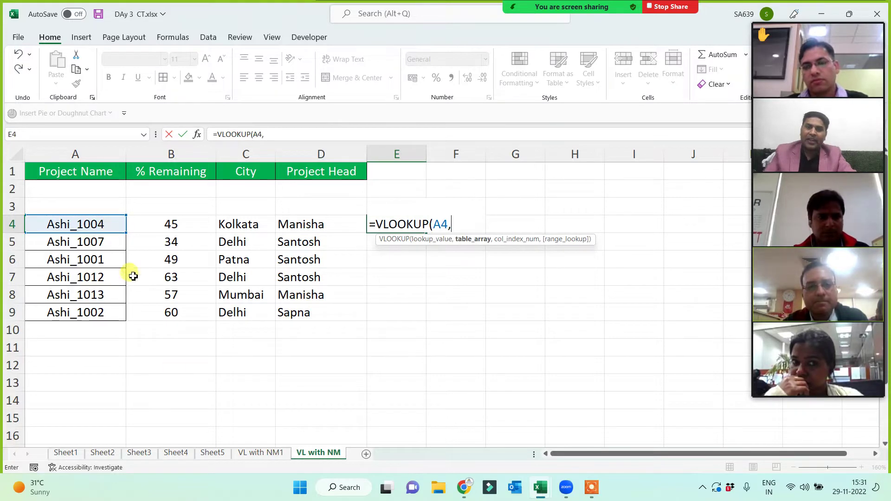
pyautogui.click(246, 453)
pyautogui.moveTo(44, 170); pyautogui.dragTo(333, 386)
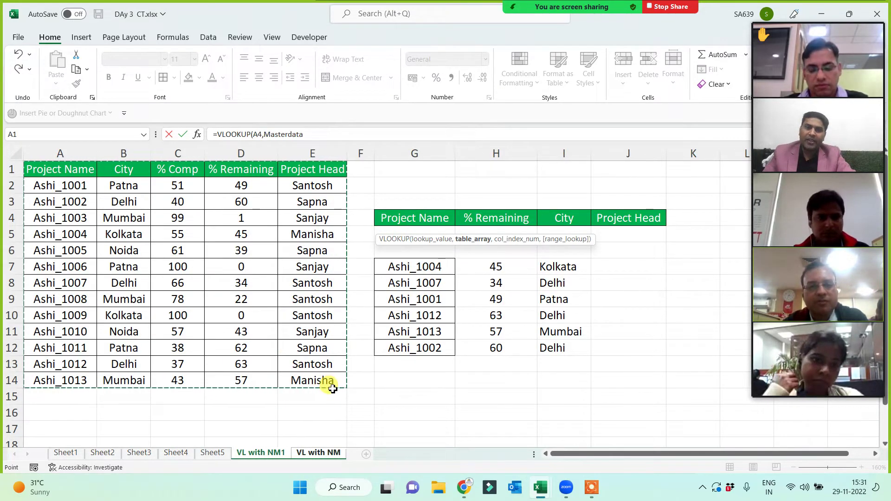
pyautogui.click(334, 454)
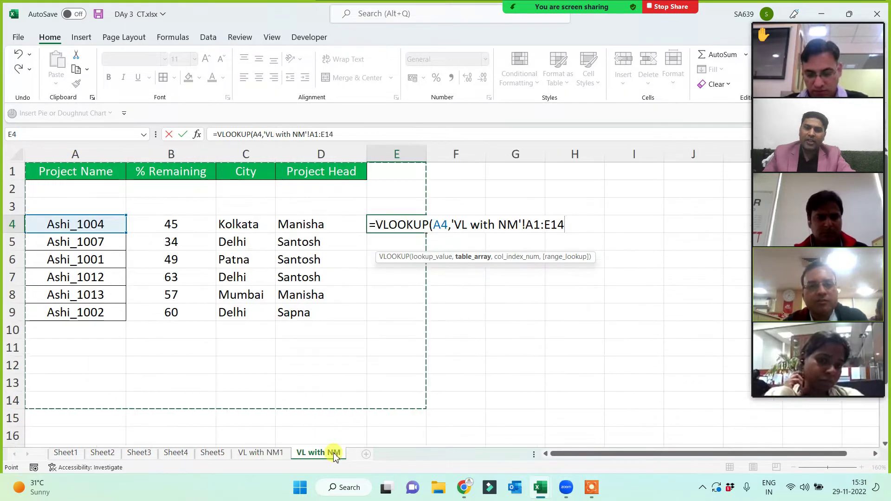
pyautogui.write(',')
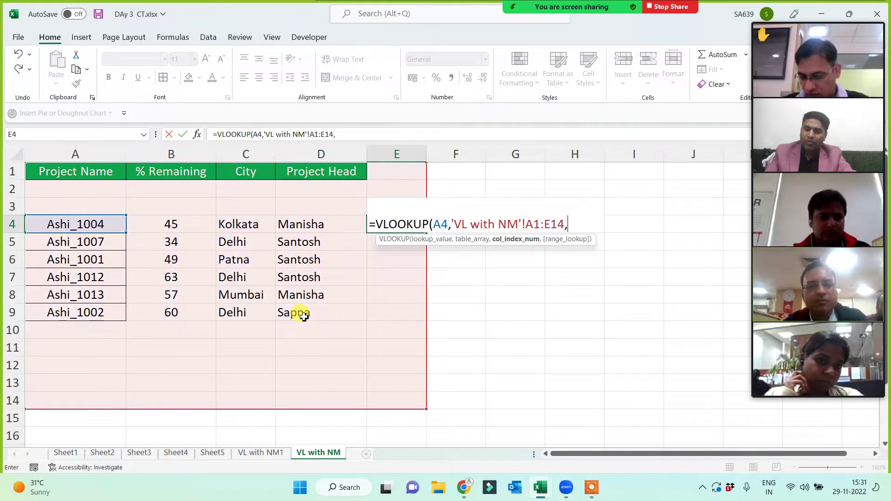
pyautogui.write('6,0)')
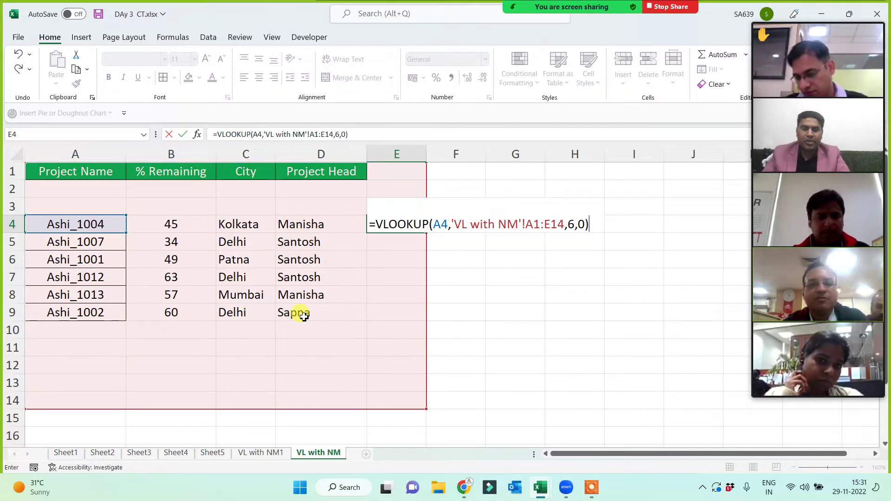
pyautogui.press('Return')
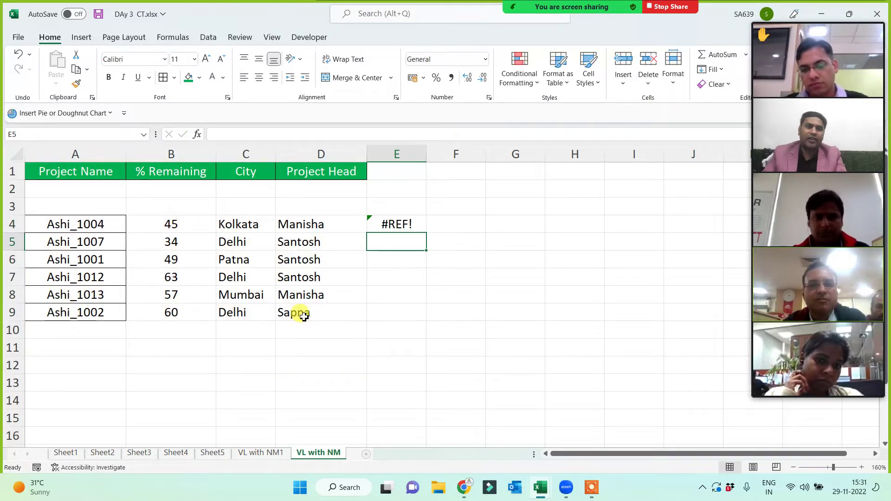
pyautogui.press('Up')
pyautogui.press('Delete')
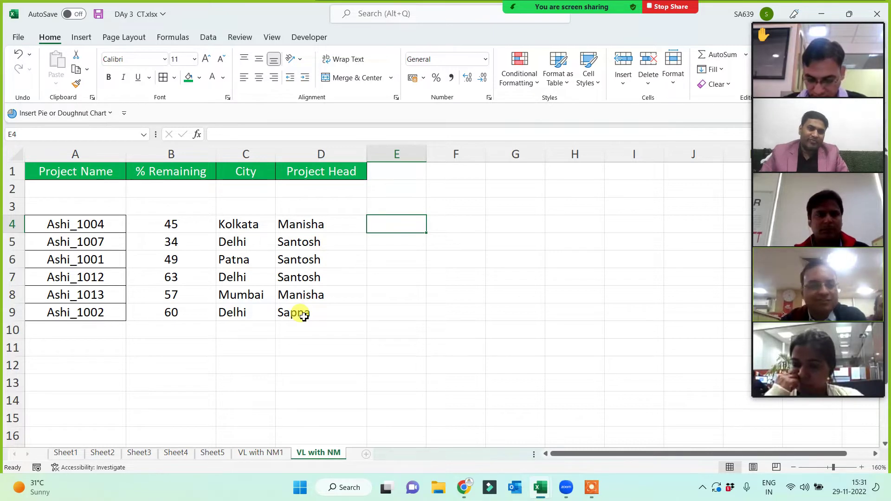
# - Select the master table A1:E14 on the VL with NM1 sheet to check its range name
pyautogui.moveTo(836, 372)
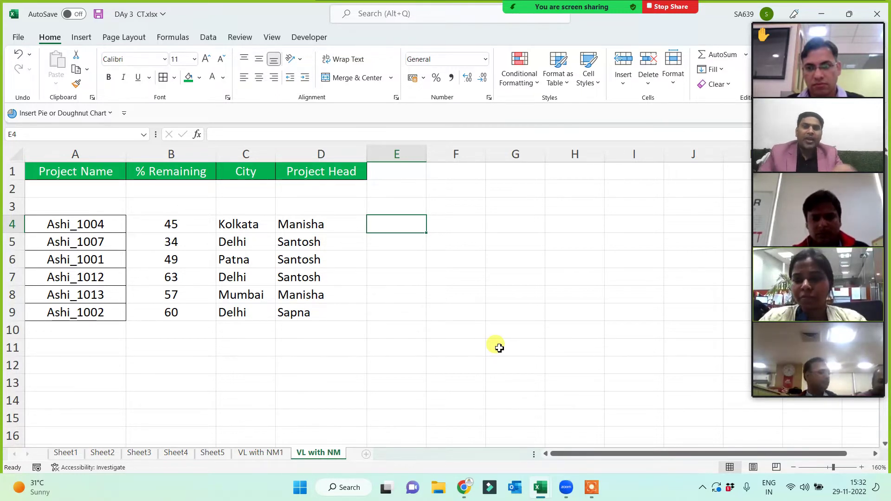
pyautogui.click(290, 380)
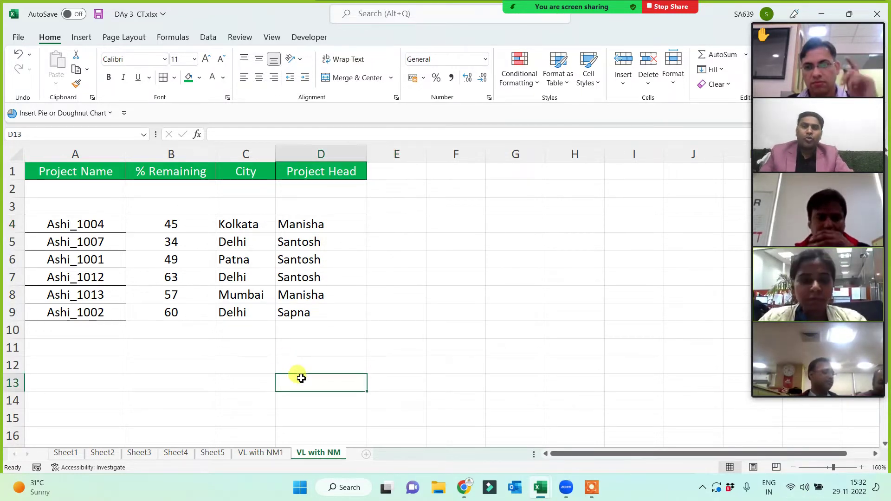
pyautogui.click(260, 449)
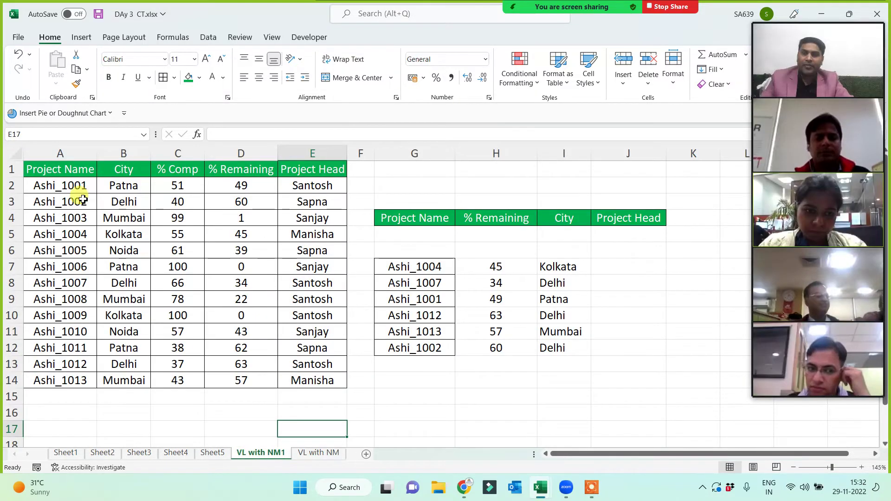
pyautogui.click(67, 169)
pyautogui.moveTo(67, 168); pyautogui.dragTo(304, 378)
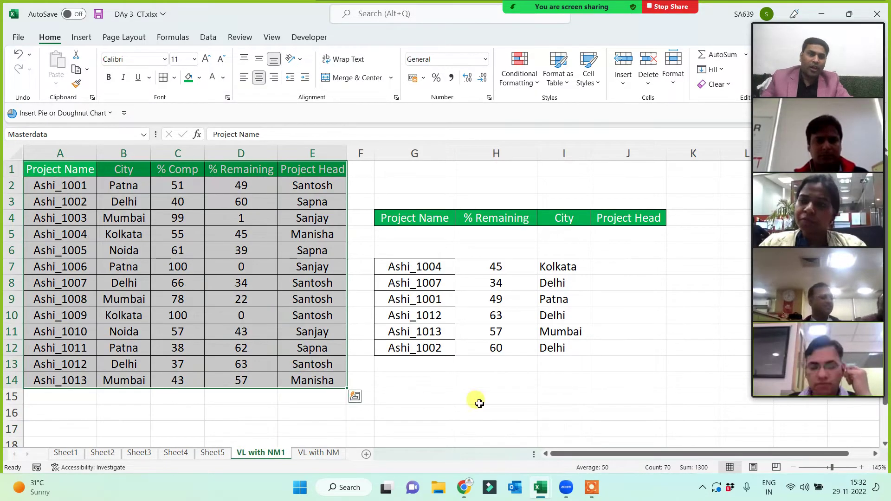
pyautogui.click(819, 388)
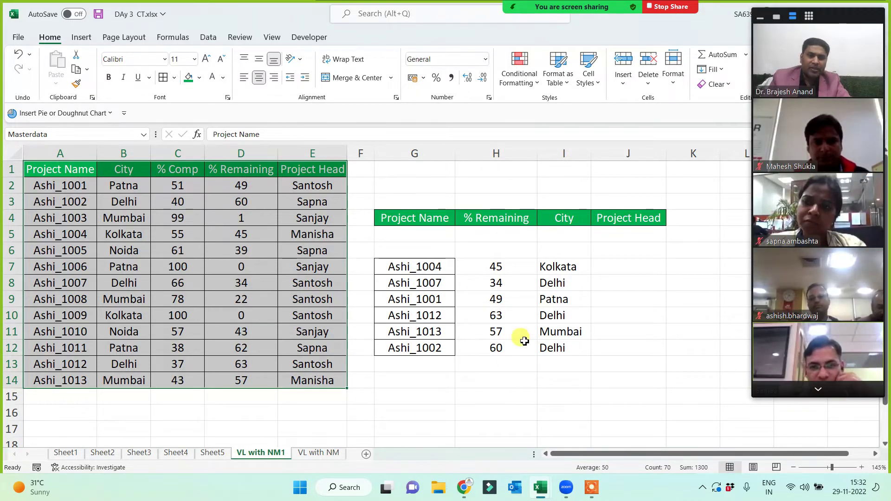
pyautogui.click(474, 384)
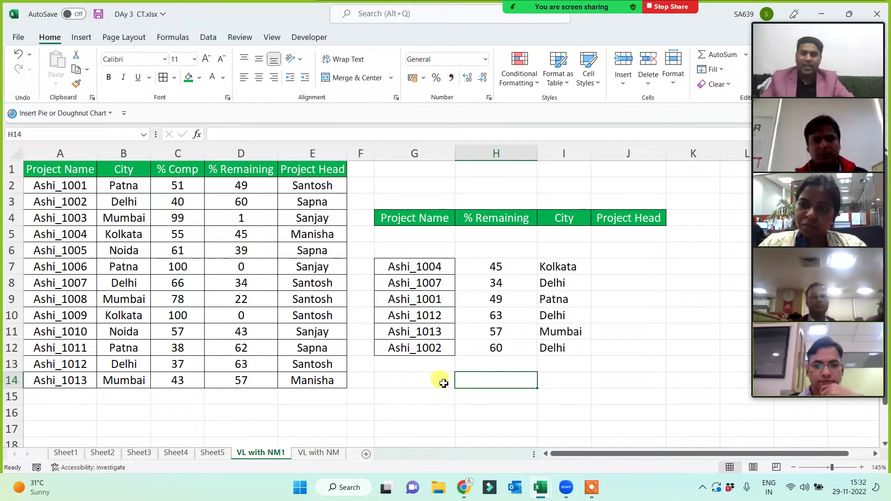
pyautogui.click(378, 412)
pyautogui.click(398, 378)
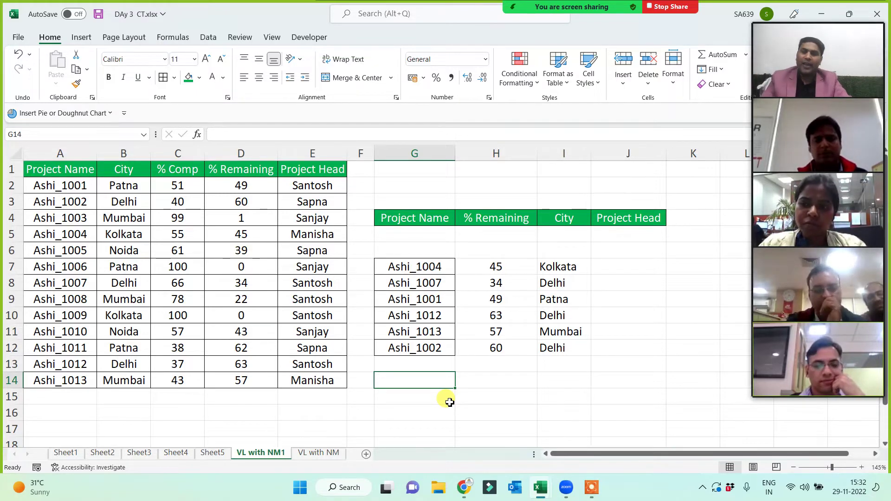
# - Copy columns A to E of the master data from the VL with NM1 sheet into a new worksheet
pyautogui.moveTo(61, 154); pyautogui.dragTo(339, 167)
pyautogui.hotkey('ctrl', 'c')
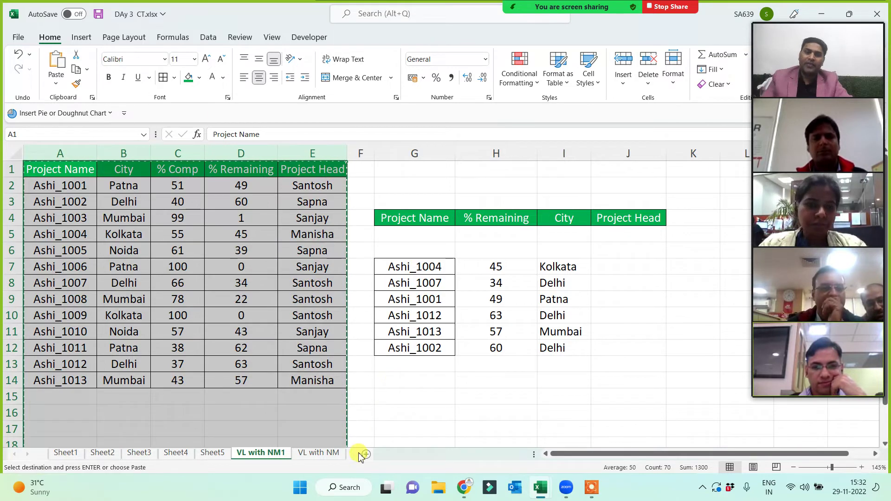
pyautogui.click(330, 454)
pyautogui.click(366, 454)
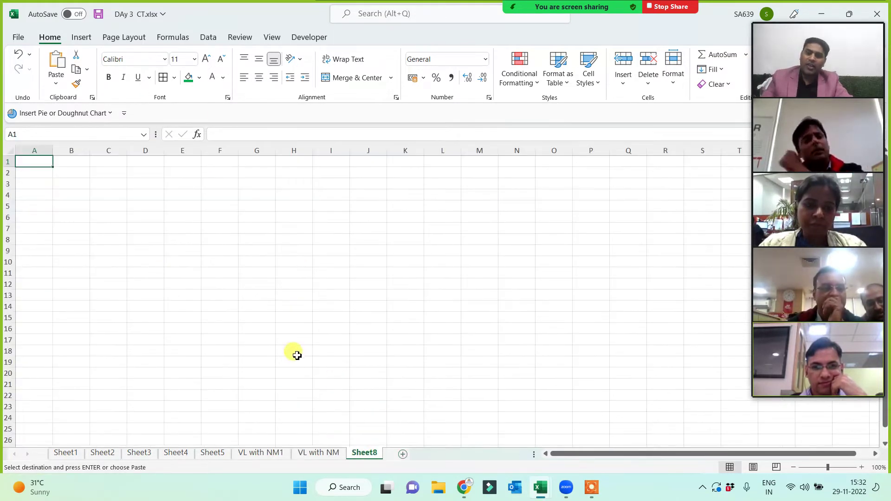
pyautogui.hotkey('ctrl', 'v')
pyautogui.keyDown('ctrl'); pyautogui.scroll(4, 371, 341); pyautogui.keyUp('ctrl')
pyautogui.click(460, 310)
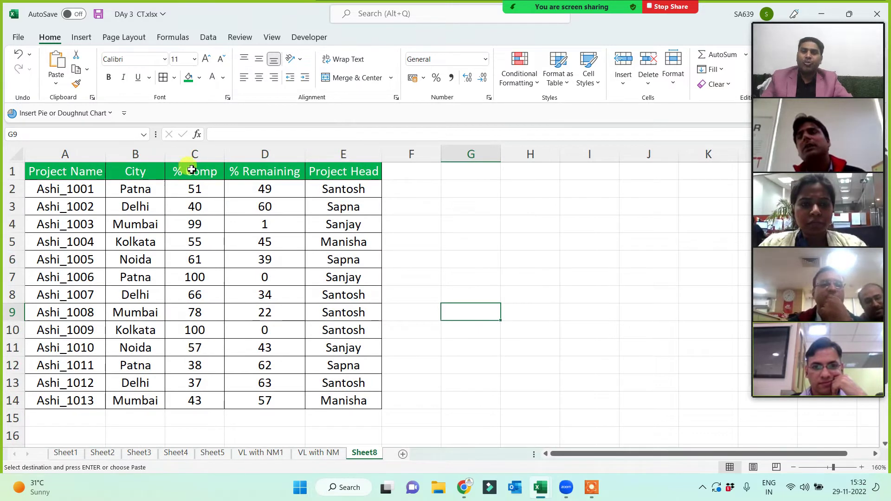
# - Copy the % Comp header from the table into cell G6 and widen column G slightly
pyautogui.moveTo(192, 170); pyautogui.dragTo(177, 396)
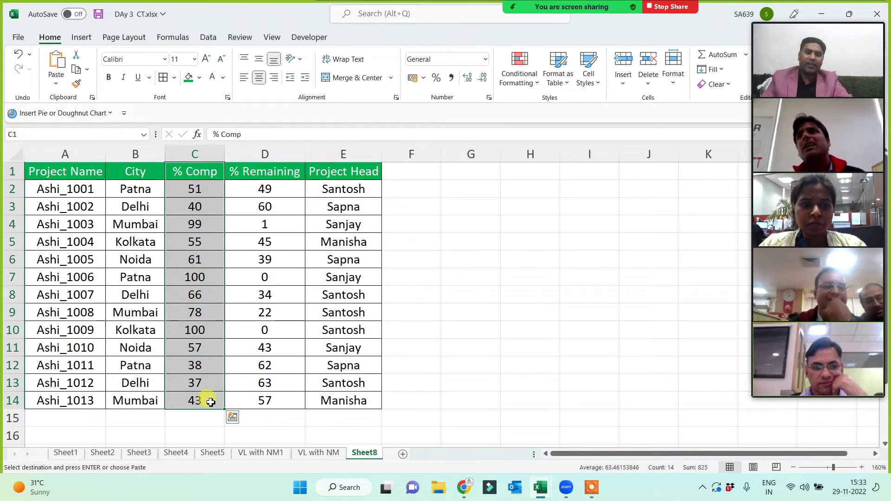
pyautogui.click(572, 333)
pyautogui.click(521, 247)
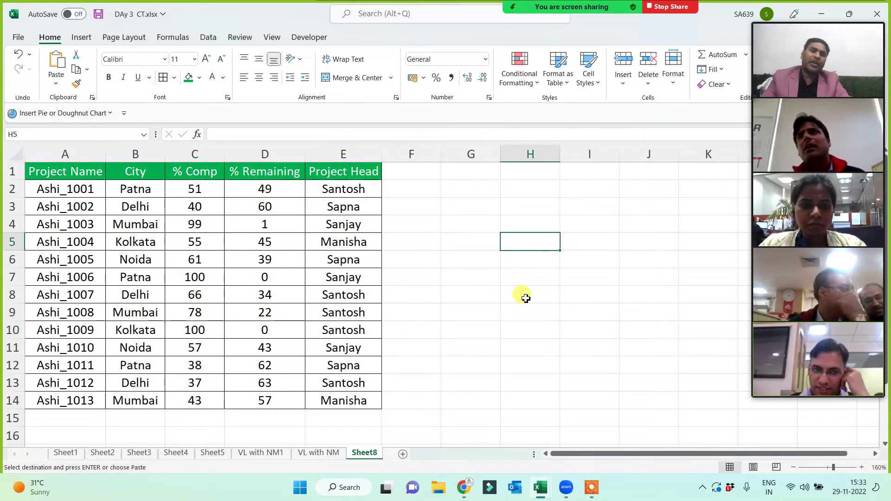
pyautogui.click(192, 171)
pyautogui.hotkey('ctrl', 'c')
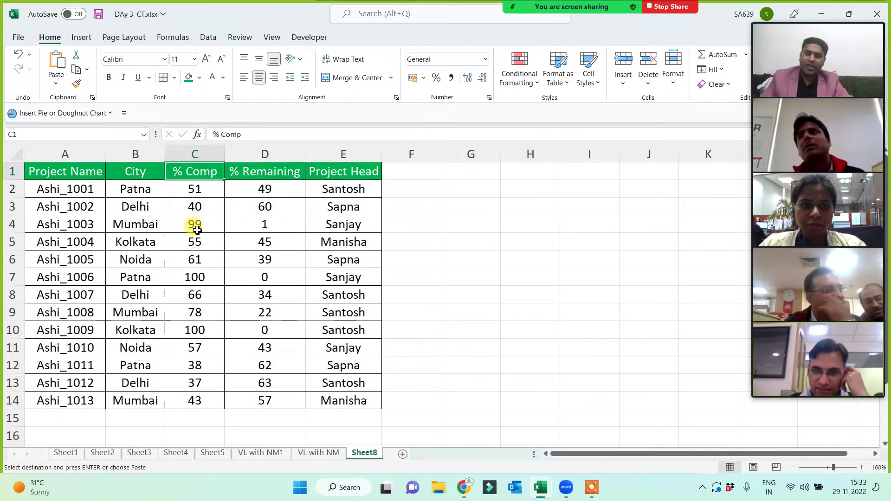
pyautogui.click(485, 260)
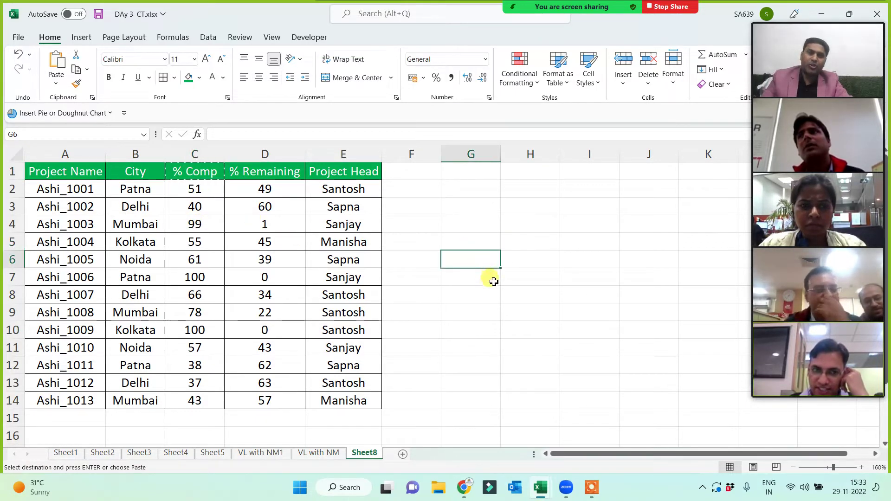
pyautogui.hotkey('ctrl', 'v')
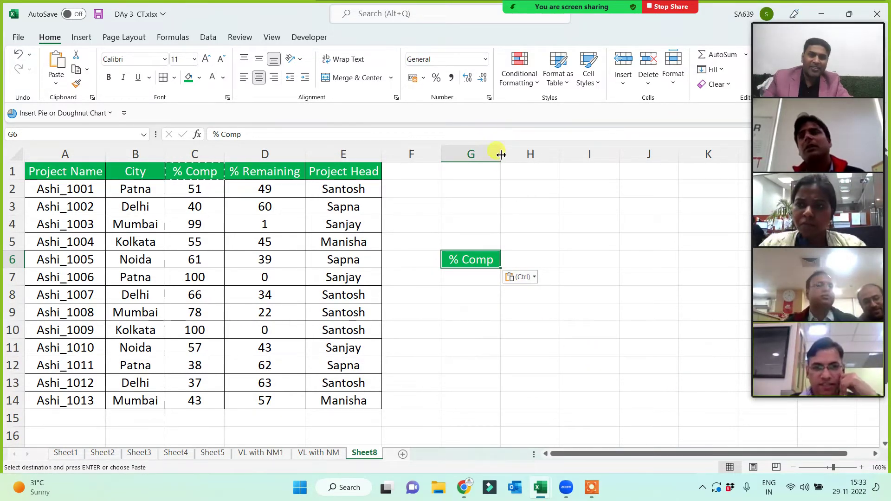
pyautogui.moveTo(500, 154); pyautogui.dragTo(510, 154)
pyautogui.click(448, 307)
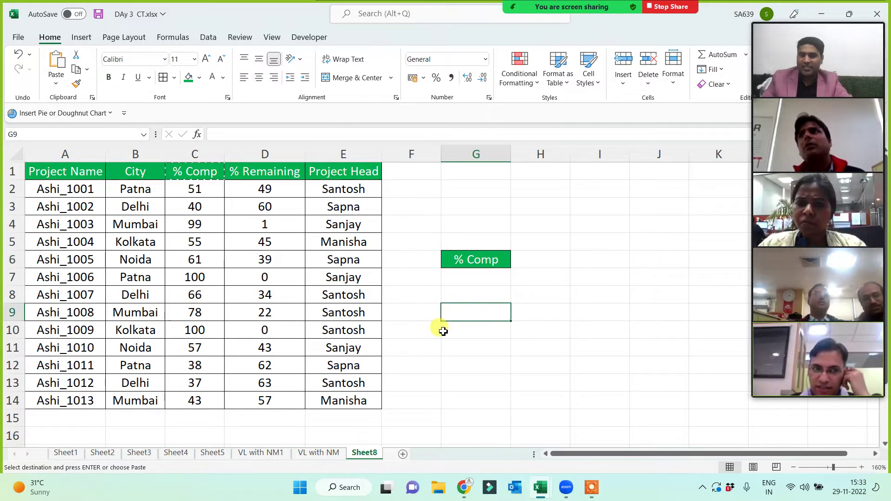
pyautogui.press('Escape')
pyautogui.moveTo(65, 173); pyautogui.dragTo(328, 391)
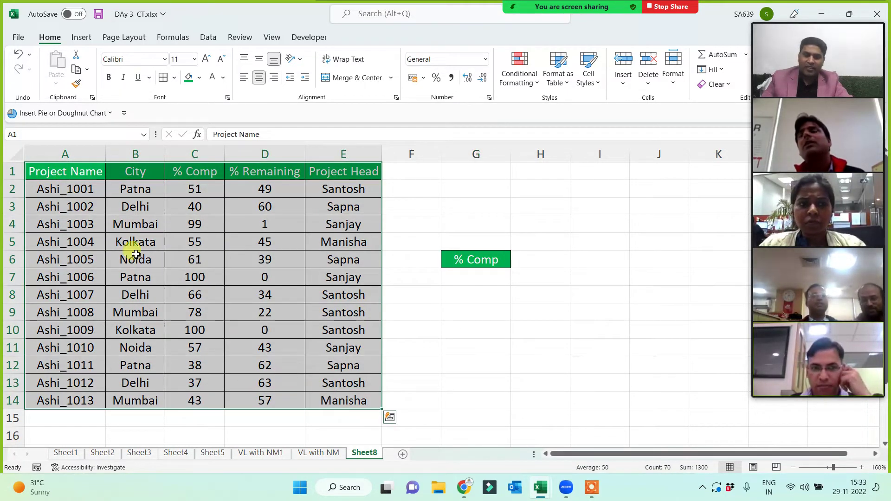
pyautogui.click(41, 135)
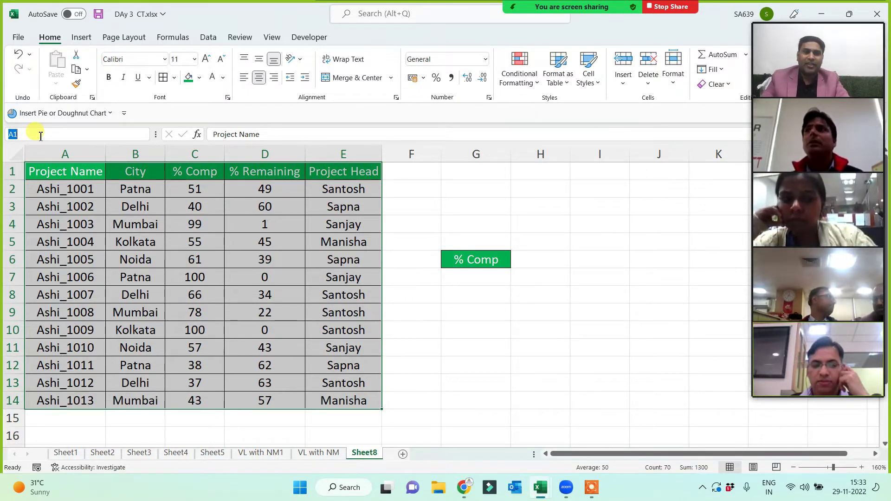
pyautogui.click(486, 335)
pyautogui.click(483, 262)
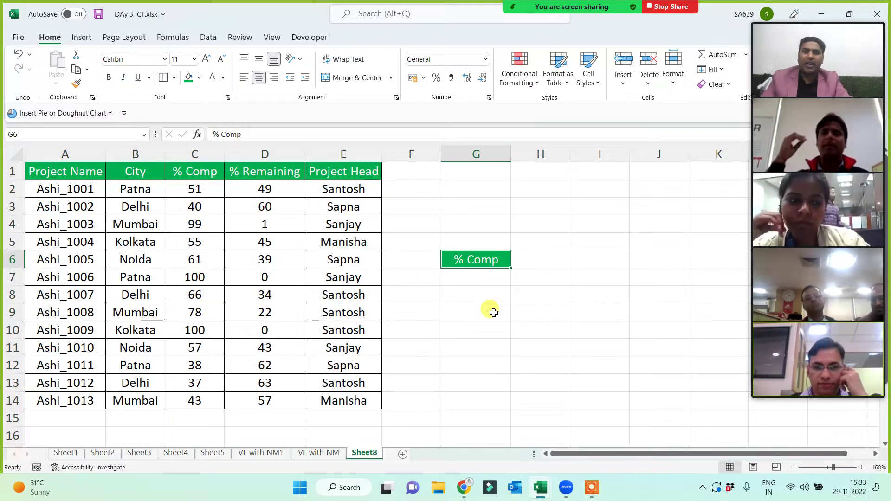
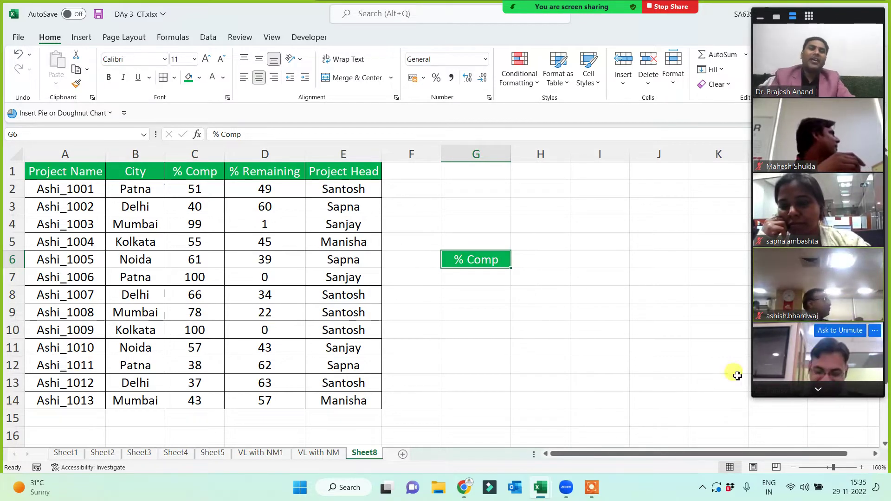
pyautogui.click(491, 346)
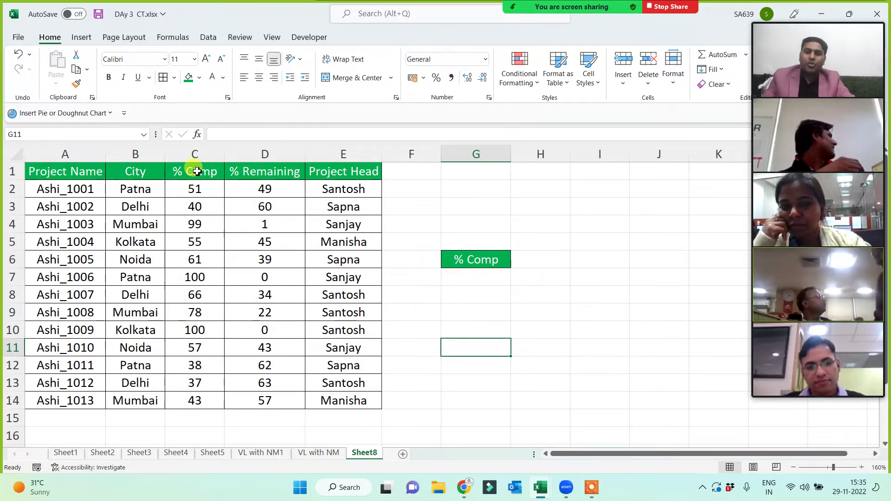
pyautogui.moveTo(191, 169); pyautogui.dragTo(193, 400)
pyautogui.click(603, 362)
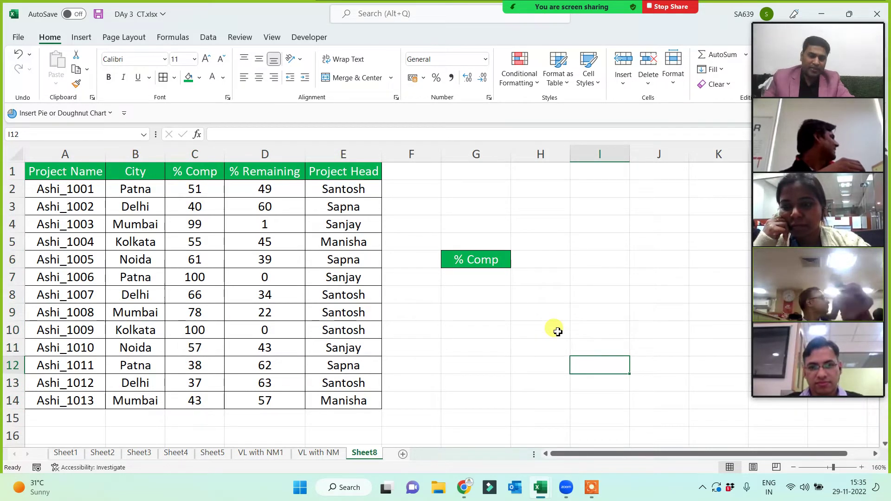
pyautogui.click(195, 154)
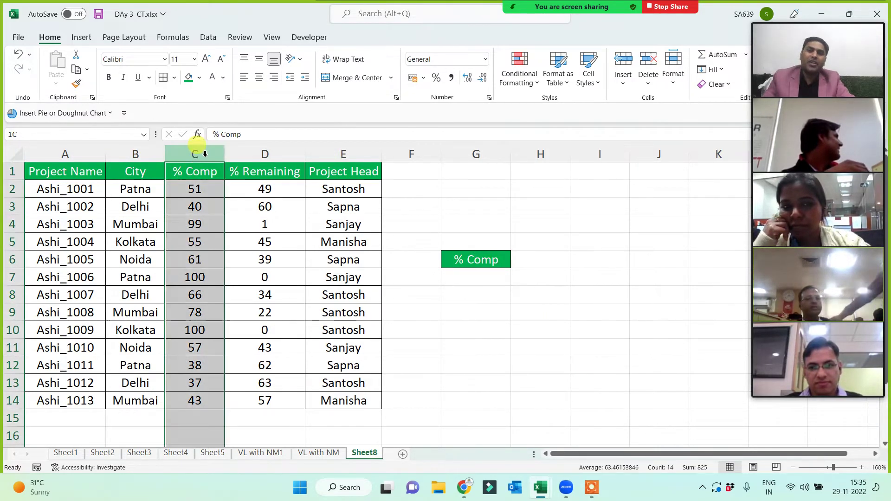
pyautogui.click(489, 381)
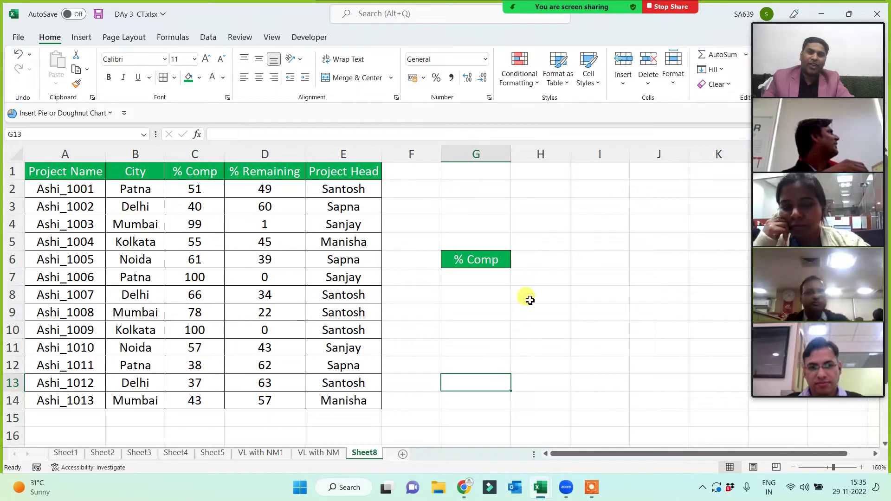
# - Enter the header Grade in cell H6 beside the copied % Comp header
pyautogui.click(547, 264)
pyautogui.write('Grade')
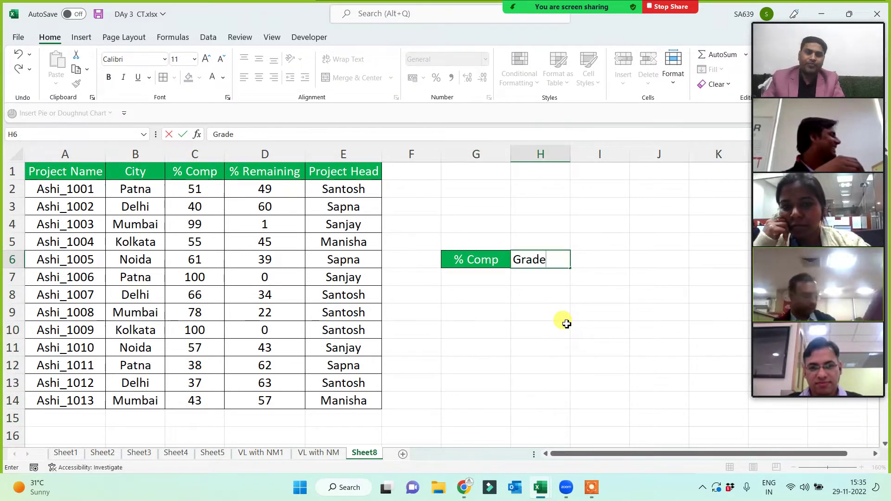
pyautogui.press('Return')
pyautogui.click(541, 258)
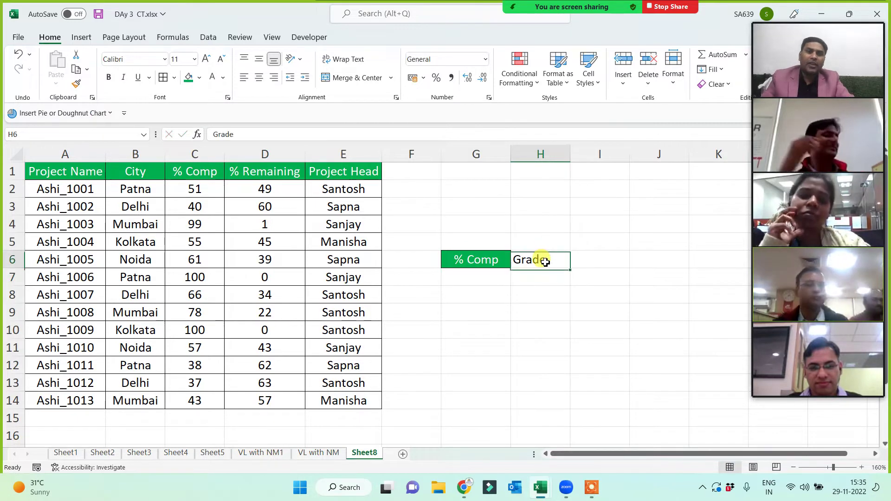
# - Enter the threshold 100 in G10 with the grade Excellent in H10
pyautogui.click(480, 339)
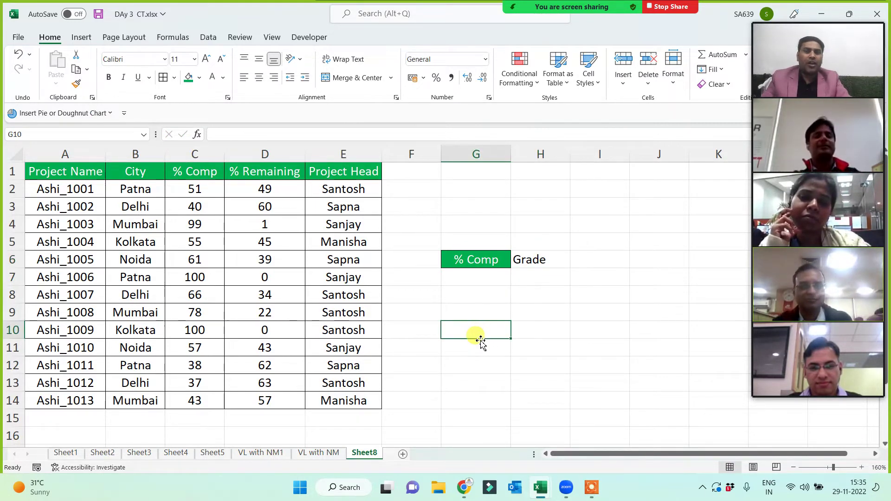
pyautogui.write('100')
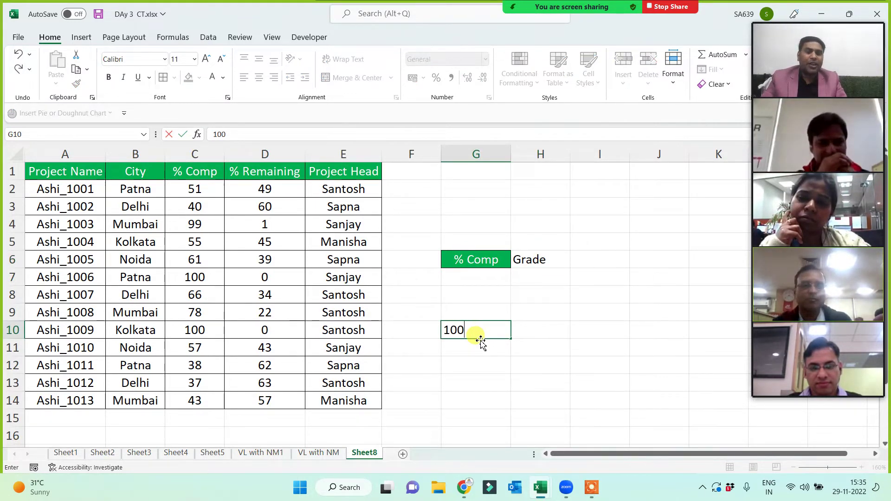
pyautogui.press('Tab')
pyautogui.write('E')
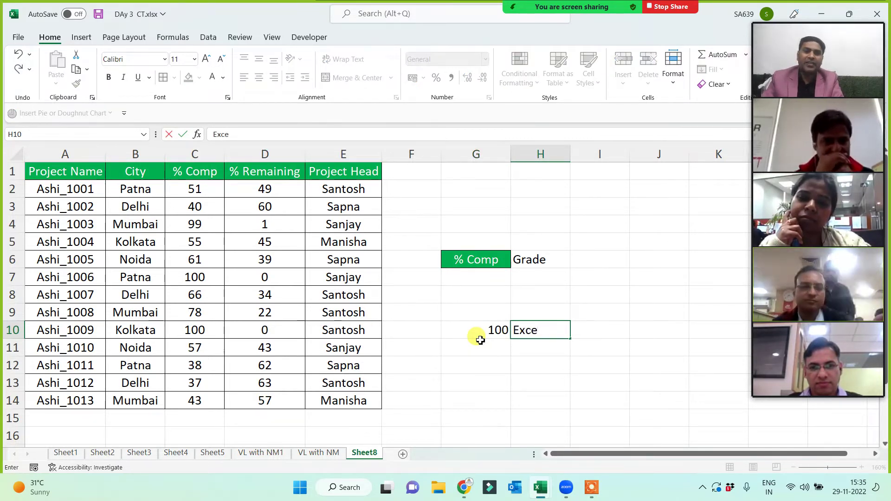
pyautogui.press('Return')
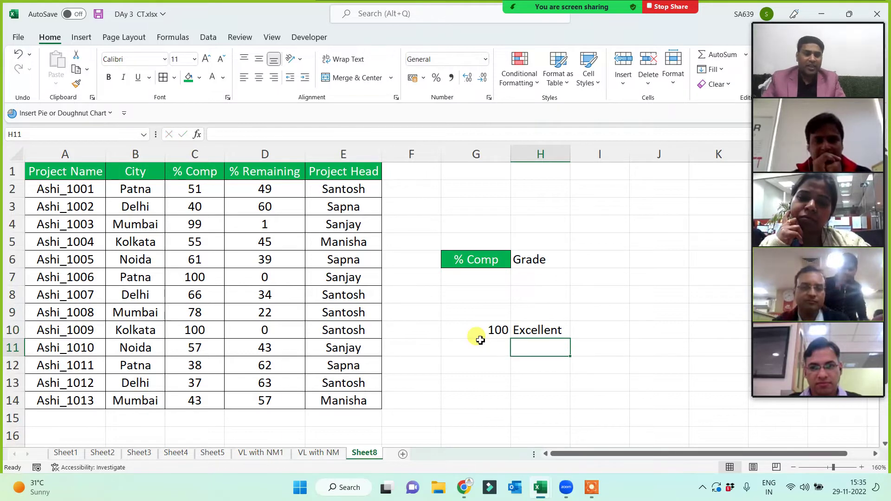
# - Enter the threshold 80 in G9 with the grade V Good in H9
pyautogui.press('Up')
pyautogui.press('Up')
pyautogui.press('Left')
pyautogui.write('8')
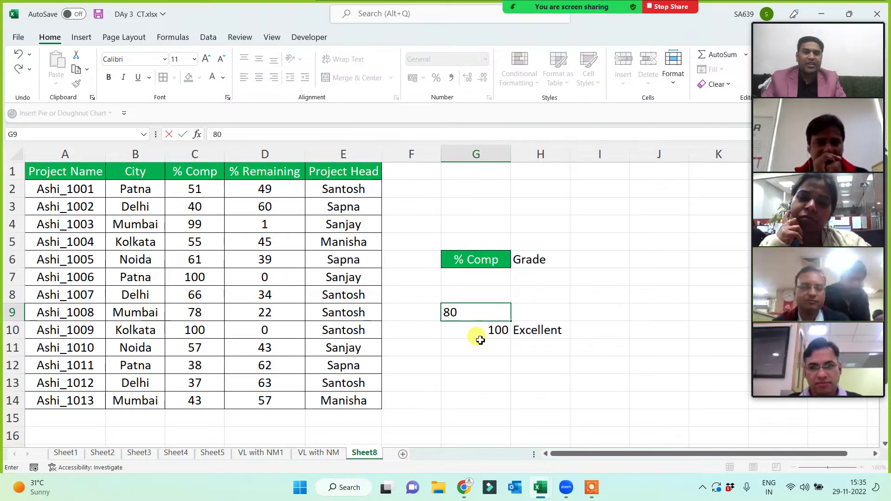
pyautogui.press('Right')
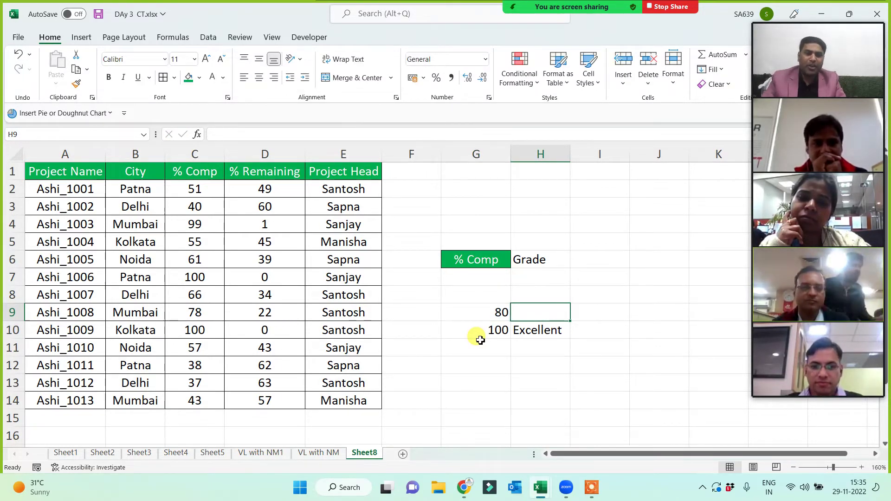
pyautogui.write('V Good')
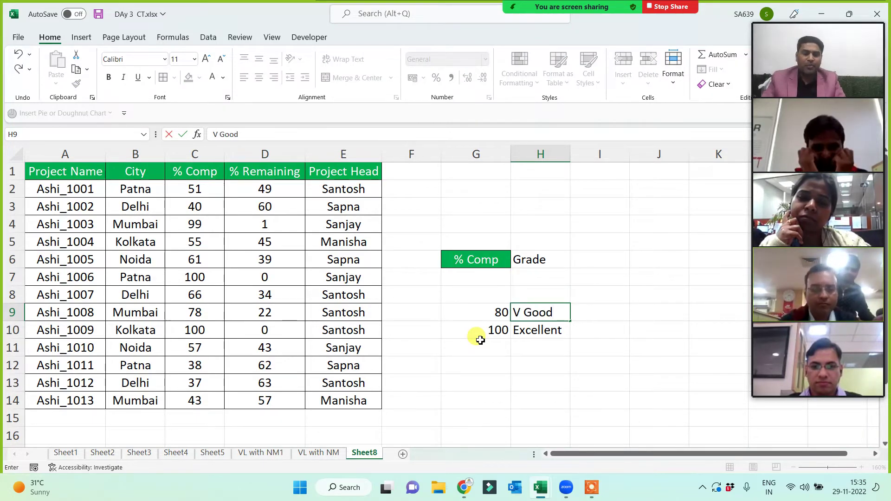
# - Enter the threshold 50 in G8 with the grade Good in H8
pyautogui.press('Up')
pyautogui.press('Left')
pyautogui.write('50')
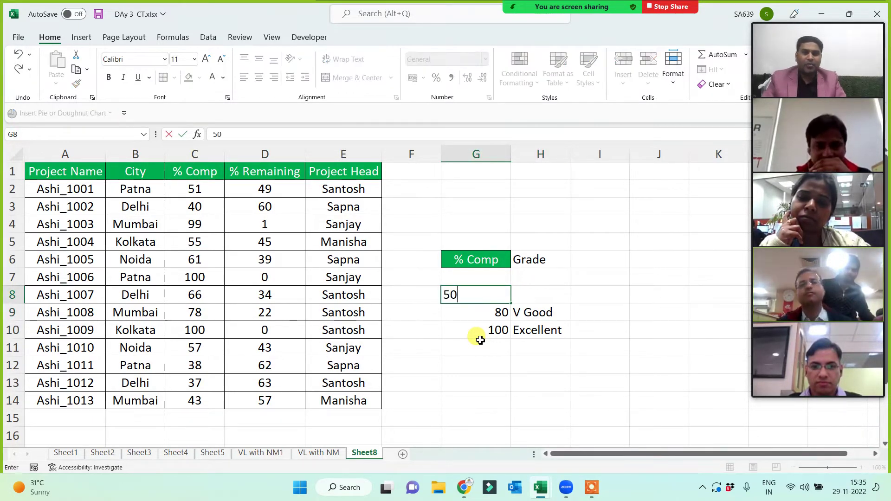
pyautogui.press('Return')
pyautogui.press('Up')
pyautogui.press('Right')
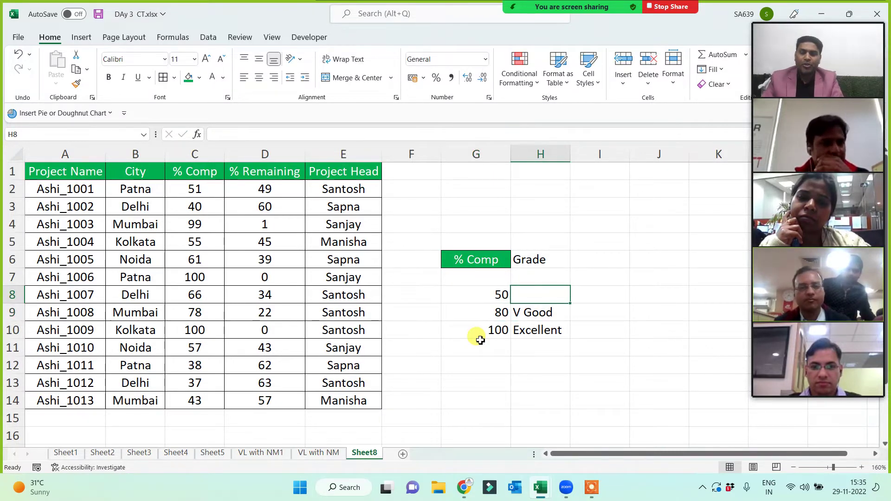
pyautogui.write('Good')
# - Enter the threshold 1 in G7 with the grade Not A in H7
pyautogui.press('Up')
pyautogui.press('Left')
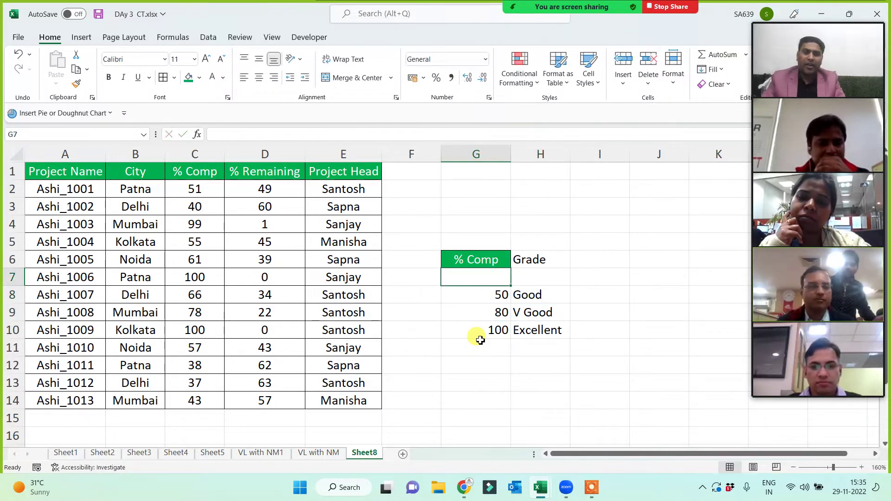
pyautogui.write('1')
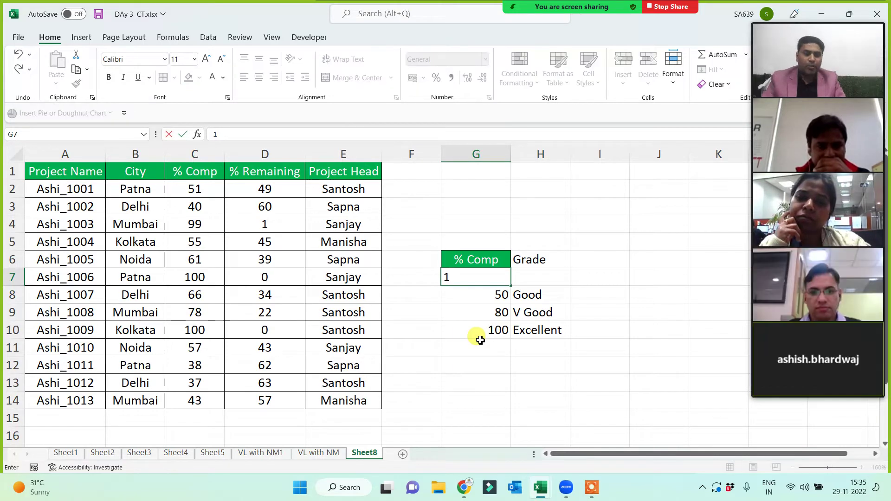
pyautogui.press('Tab')
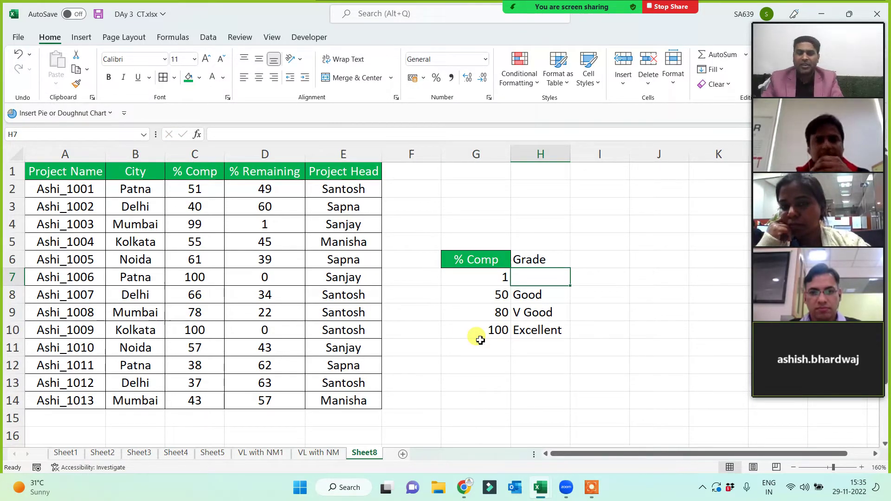
pyautogui.write('O')
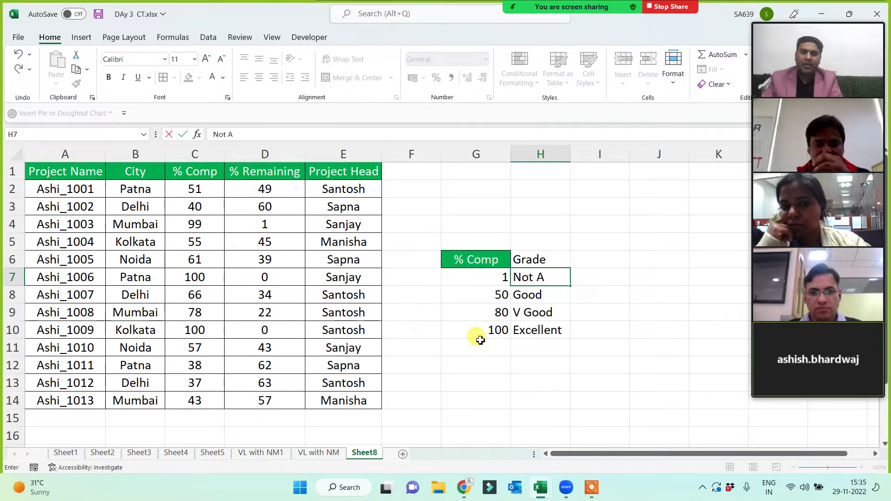
pyautogui.press('Return')
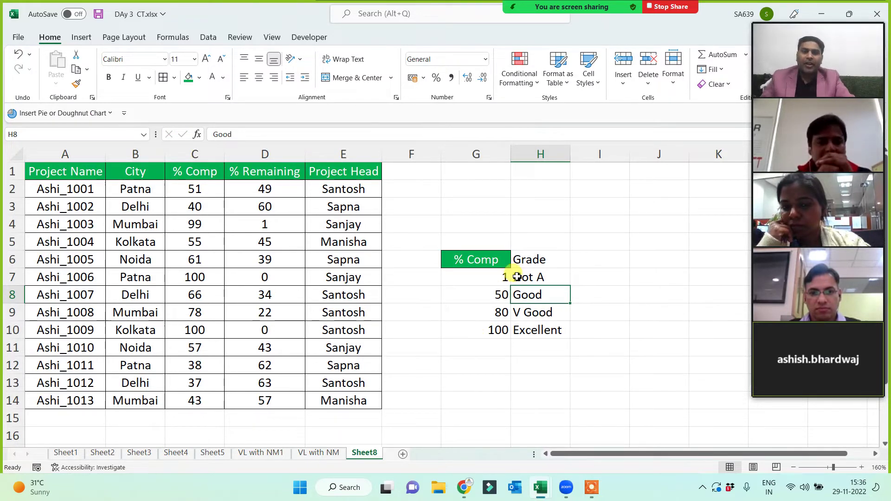
# - Fill the Grade header cell H6 with red
pyautogui.click(536, 262)
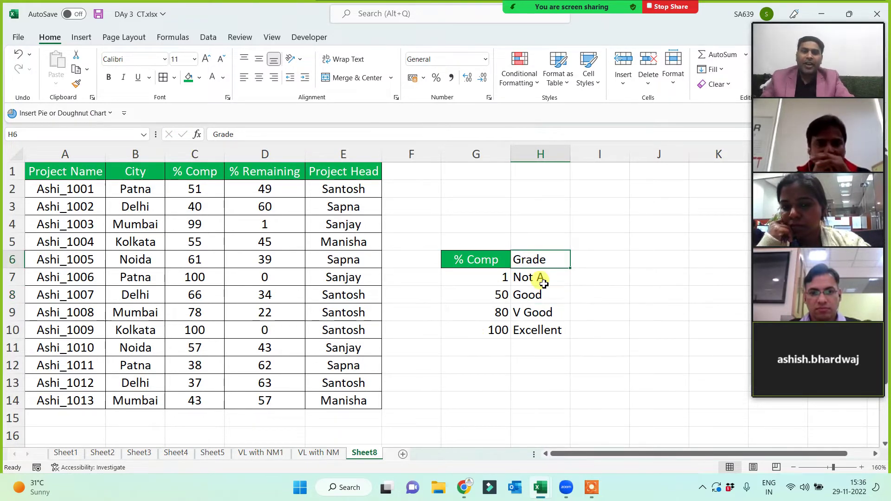
pyautogui.click(199, 78)
pyautogui.click(187, 186)
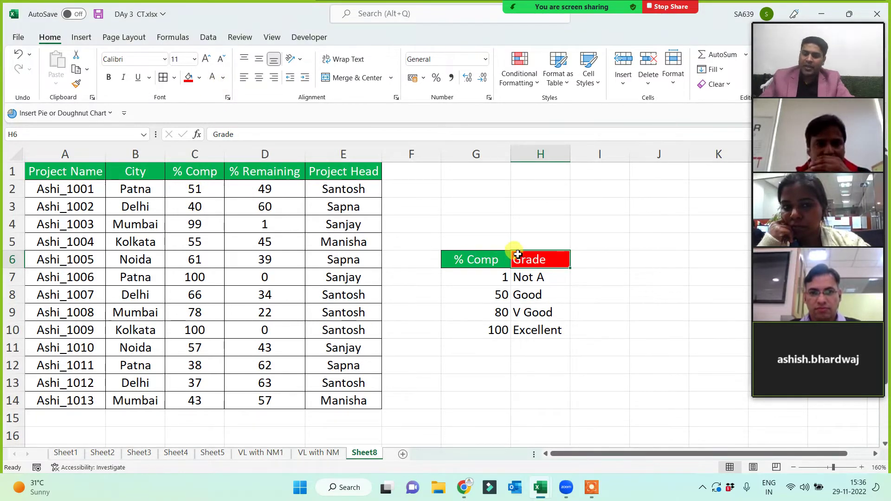
# - Copy the Grade header from H6 into F1, beside Project Head, and widen column F
pyautogui.hotkey('ctrl', 'c')
pyautogui.click(415, 171)
pyautogui.hotkey('ctrl', 'v')
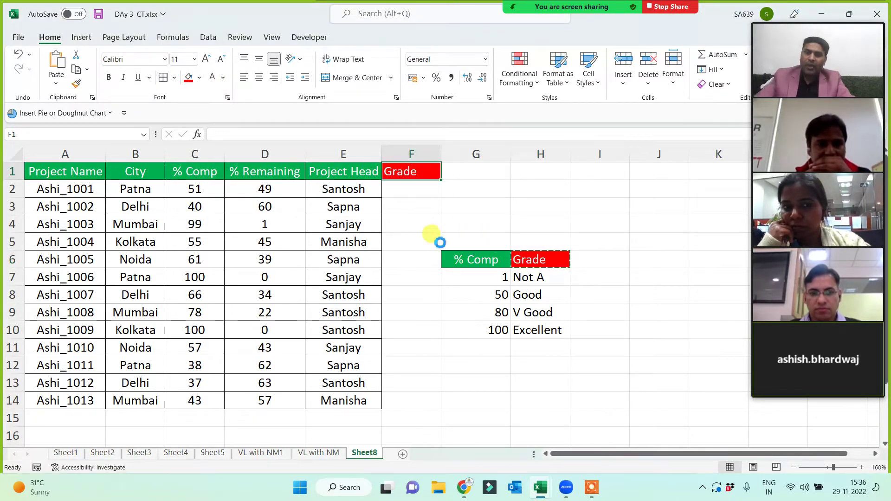
pyautogui.moveTo(440, 154); pyautogui.dragTo(466, 154)
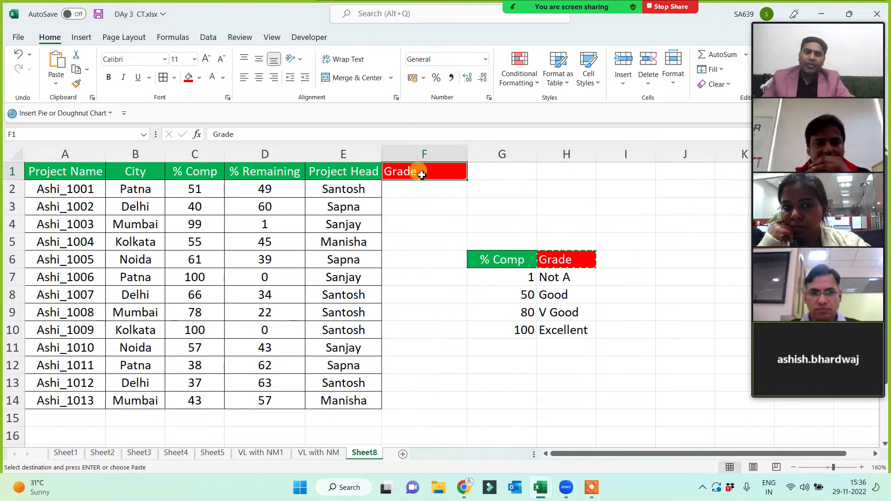
pyautogui.moveTo(414, 191); pyautogui.dragTo(402, 407)
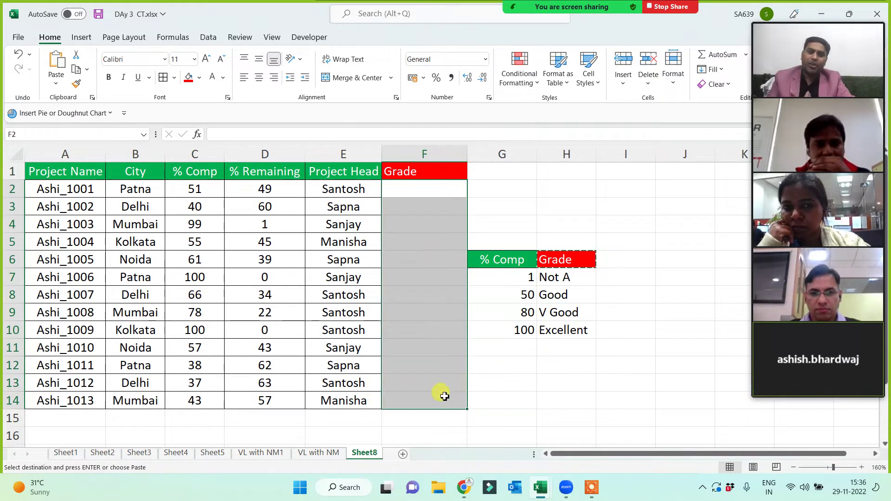
pyautogui.click(414, 396)
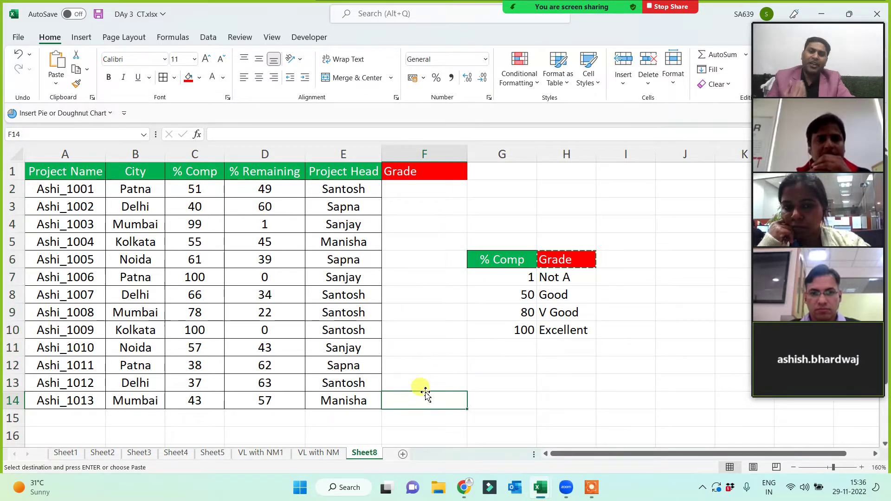
pyautogui.click(408, 359)
pyautogui.click(424, 312)
pyautogui.click(426, 276)
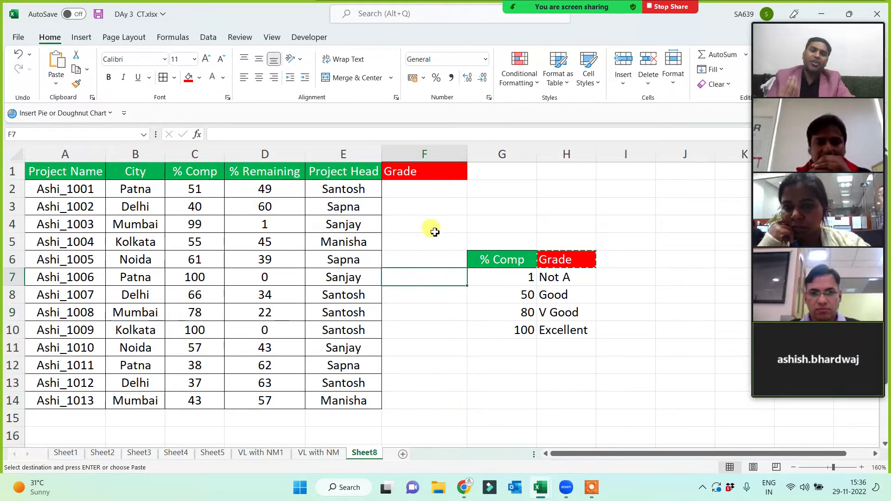
pyautogui.click(435, 228)
pyautogui.click(416, 261)
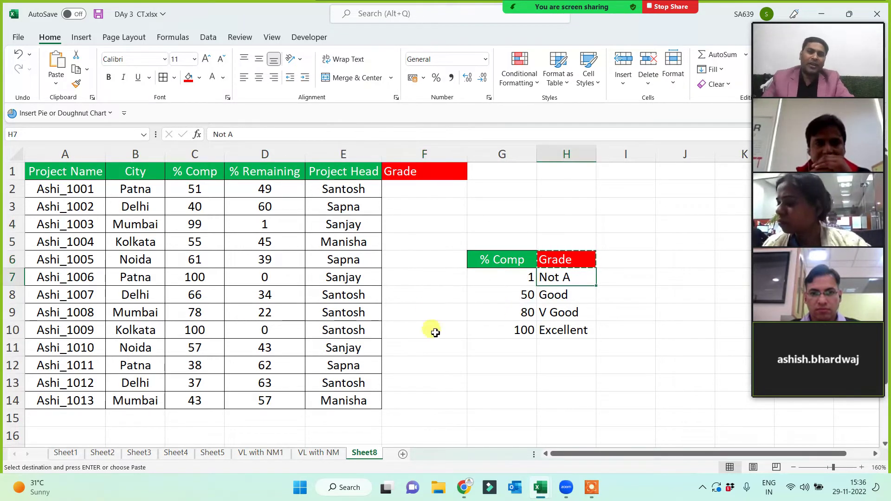
pyautogui.press('Escape')
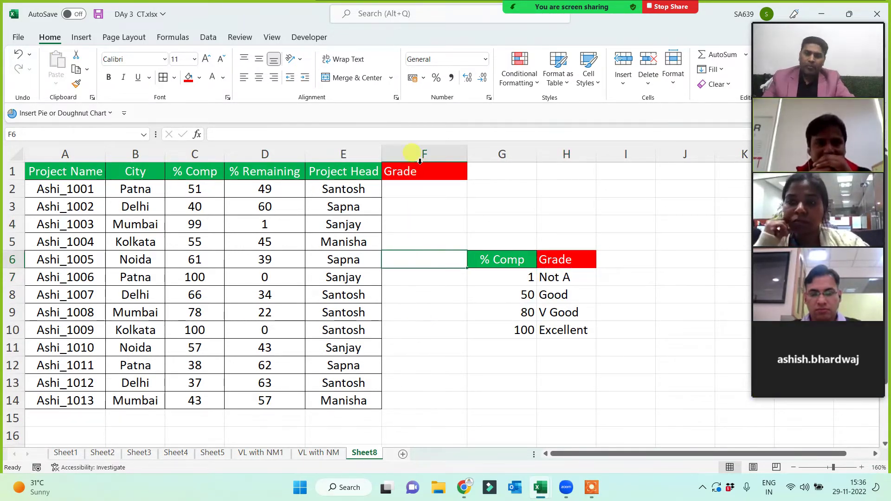
pyautogui.click(409, 154)
pyautogui.click(410, 190)
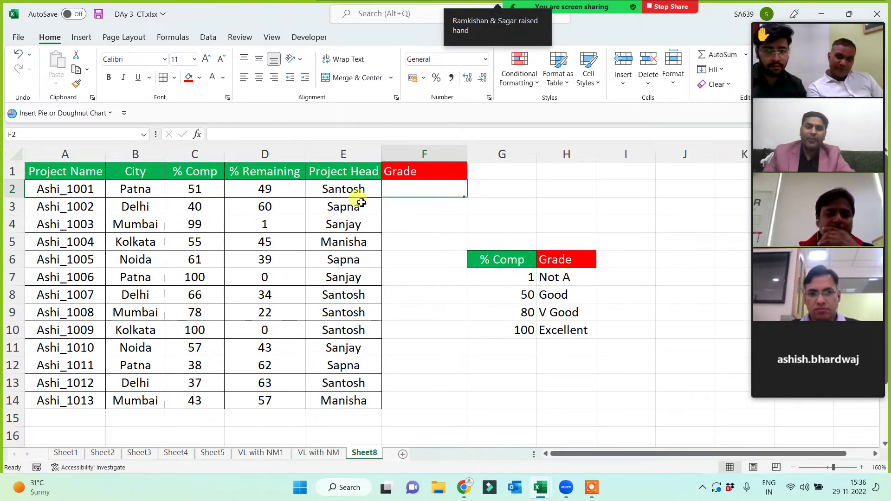
pyautogui.moveTo(72, 188); pyautogui.dragTo(329, 395)
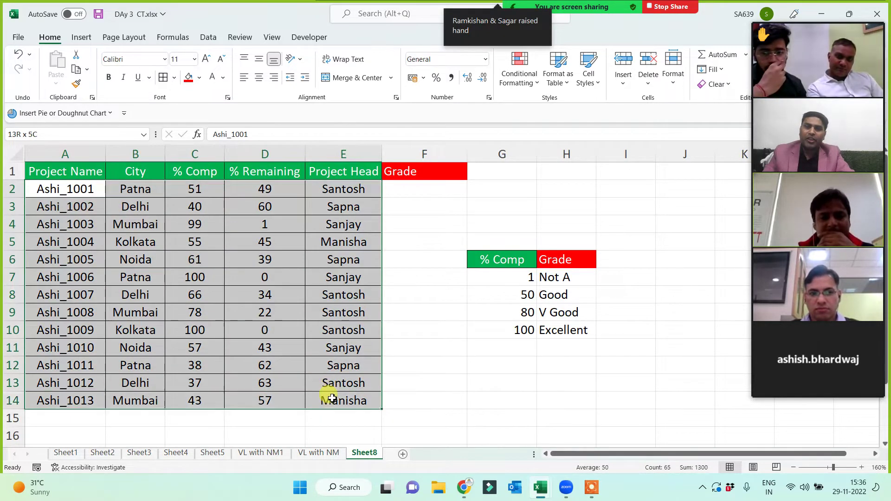
pyautogui.click(427, 363)
# - Begin a VLOOKUP formula in F2 with the first project's % Comp cell C2 as the lookup value
pyautogui.click(404, 188)
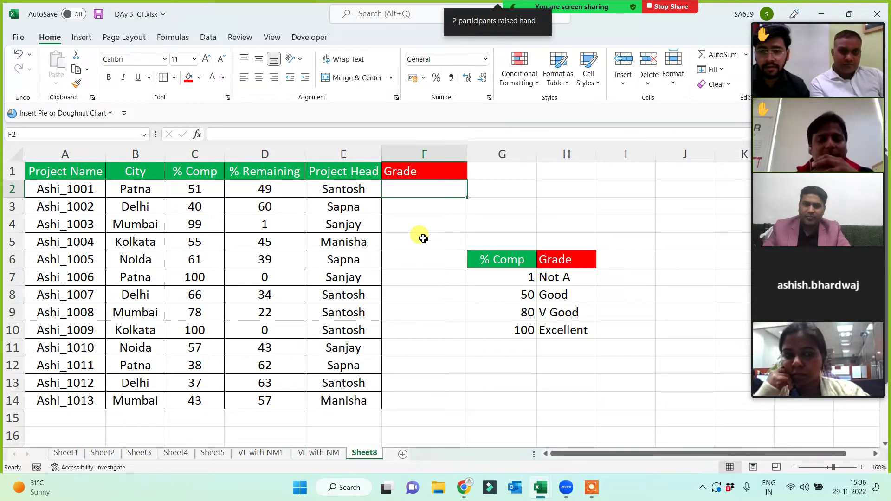
pyautogui.write('=vl')
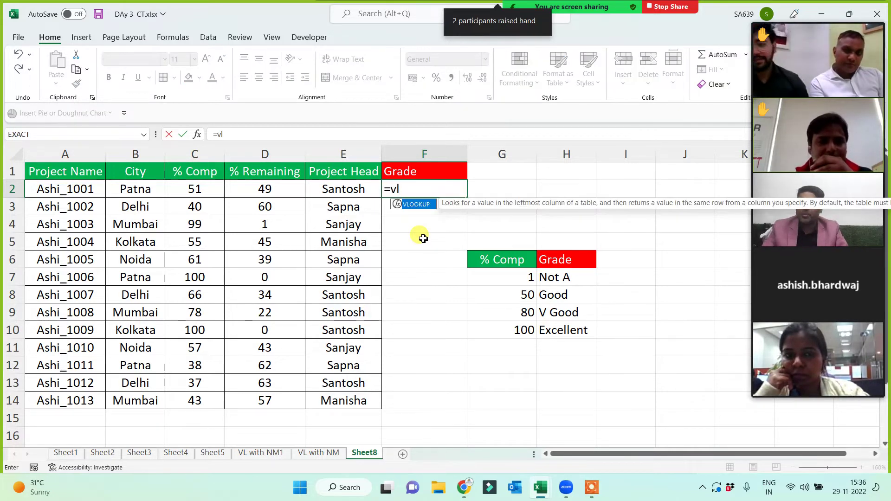
pyautogui.press('Tab')
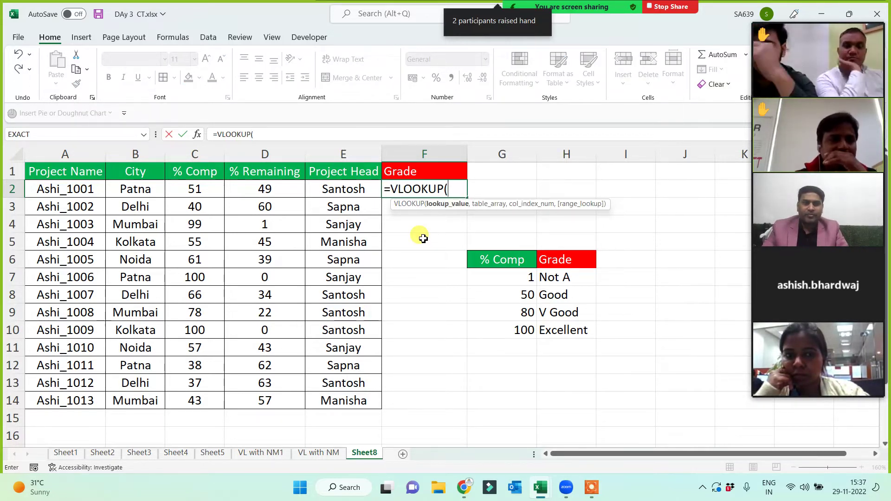
pyautogui.click(179, 191)
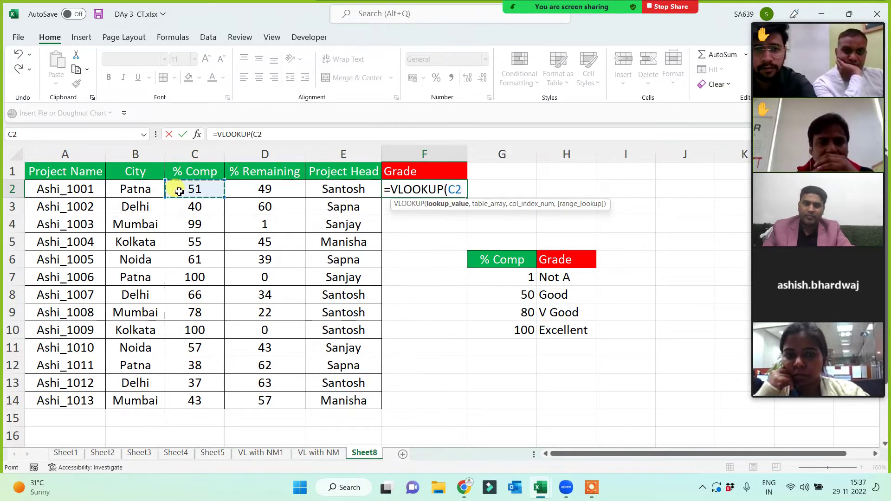
# - Complete the formula in F2 as =VLOOKUP(C2,G6:H10,2,0) and fill it down to F14
pyautogui.write(',')
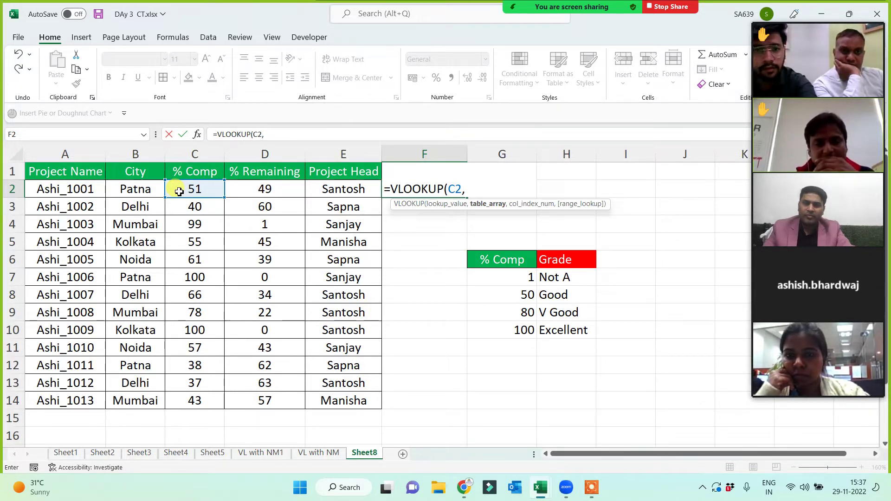
pyautogui.moveTo(509, 259); pyautogui.dragTo(567, 327)
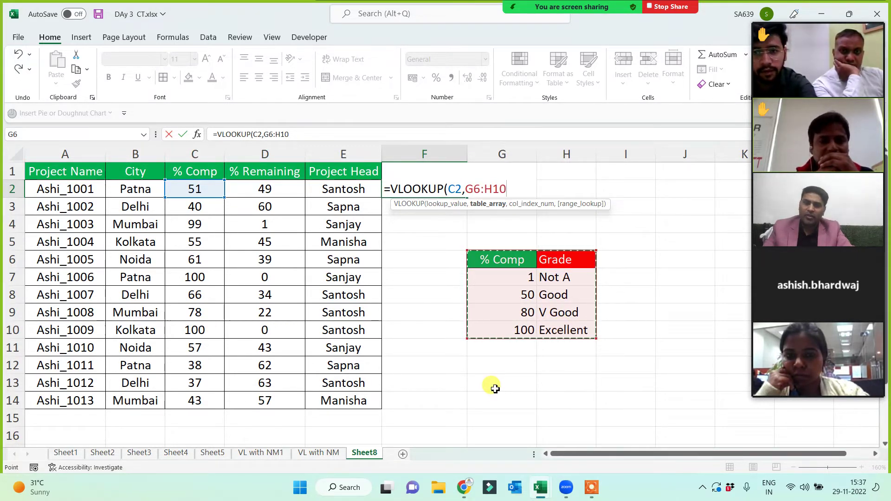
pyautogui.write(',')
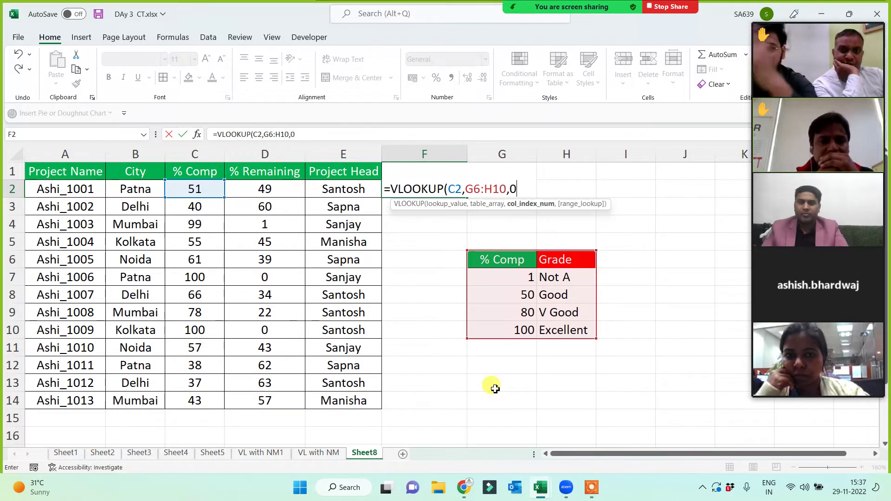
pyautogui.write('0')
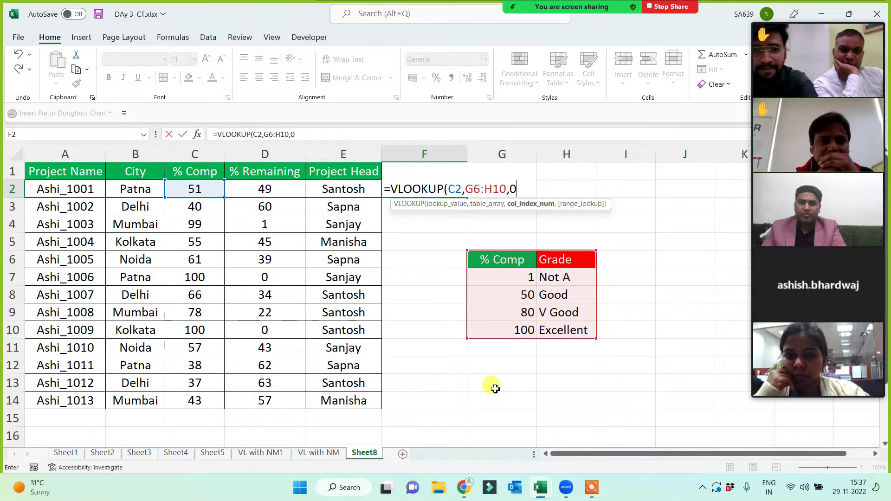
pyautogui.write(')')
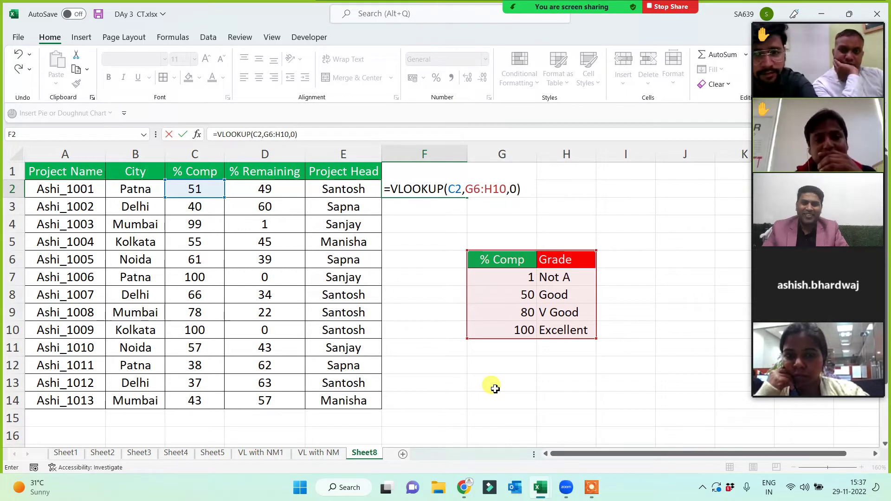
pyautogui.press('BackSpace')
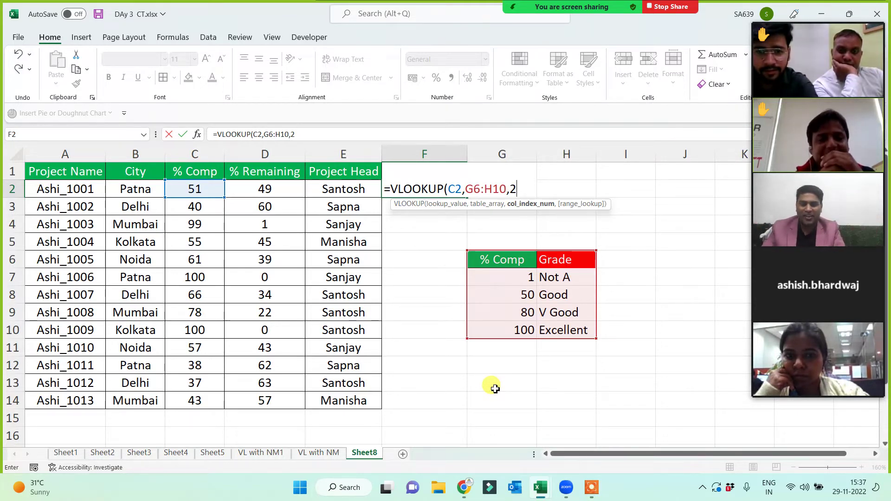
pyautogui.write(',0)')
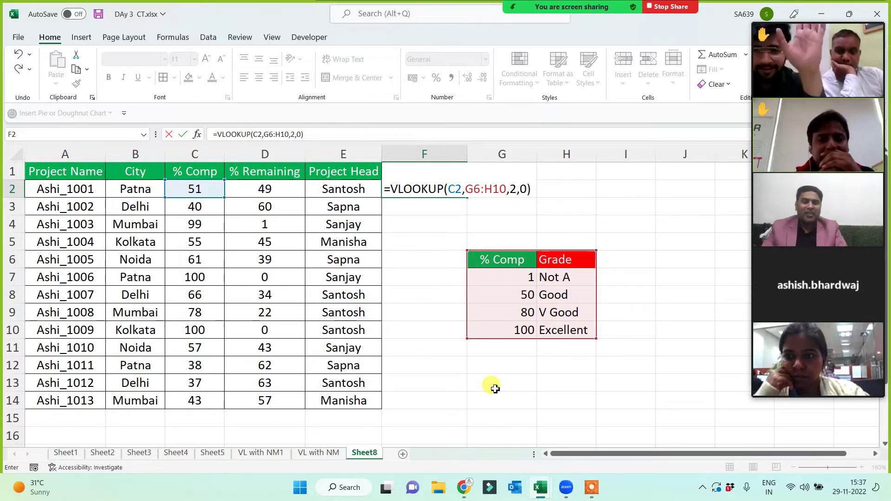
pyautogui.hotkey('ctrl', 'Return')
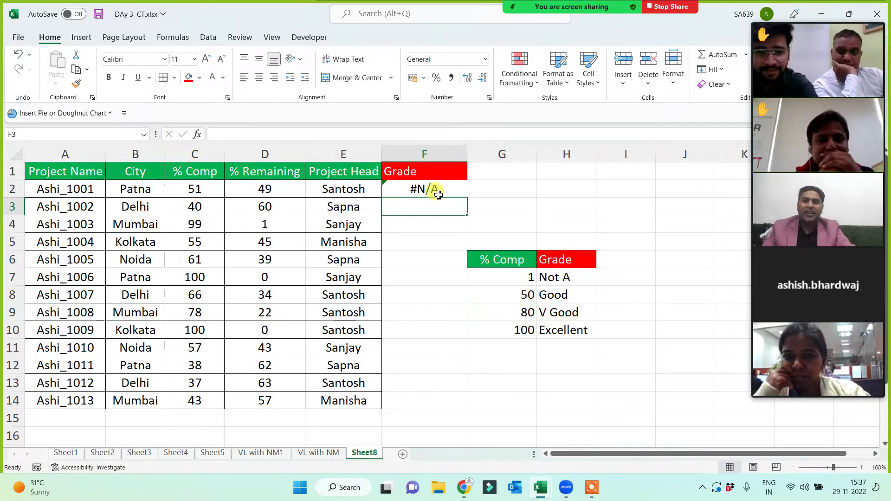
pyautogui.moveTo(467, 198); pyautogui.dragTo(447, 406)
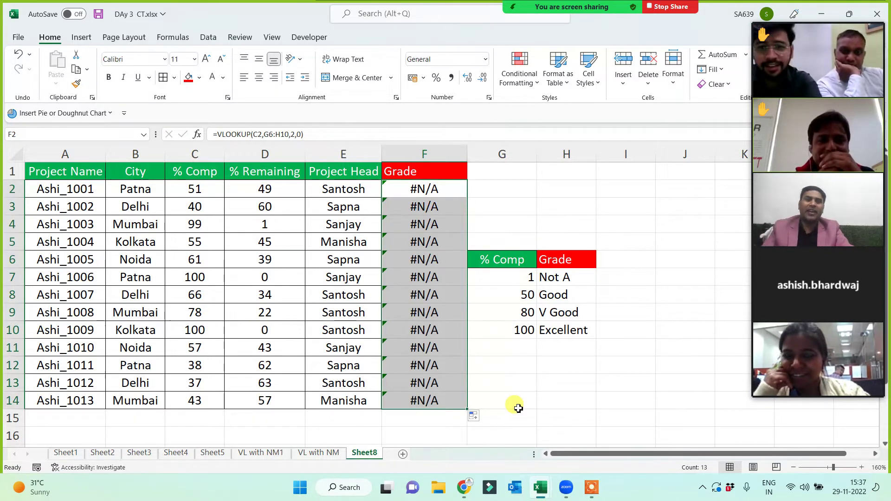
# - Clear the VLOOKUP formulas from the Grade column, F2:F14
pyautogui.click(427, 187)
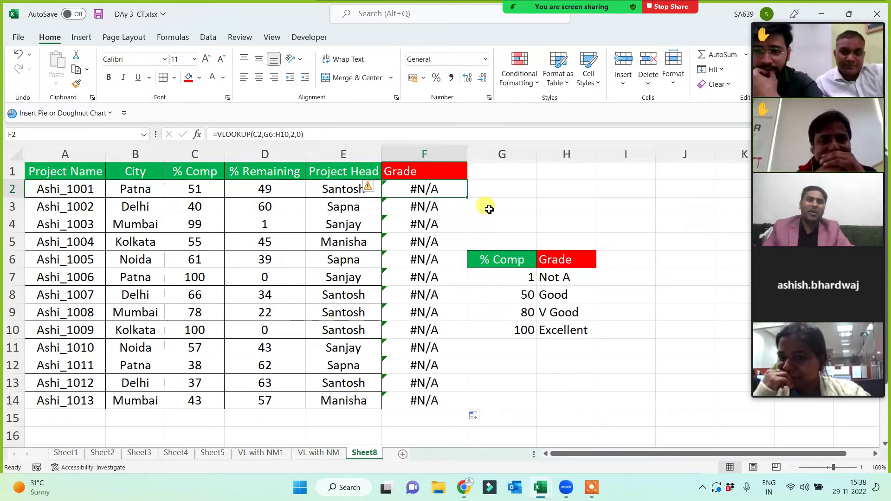
pyautogui.moveTo(774, 71)
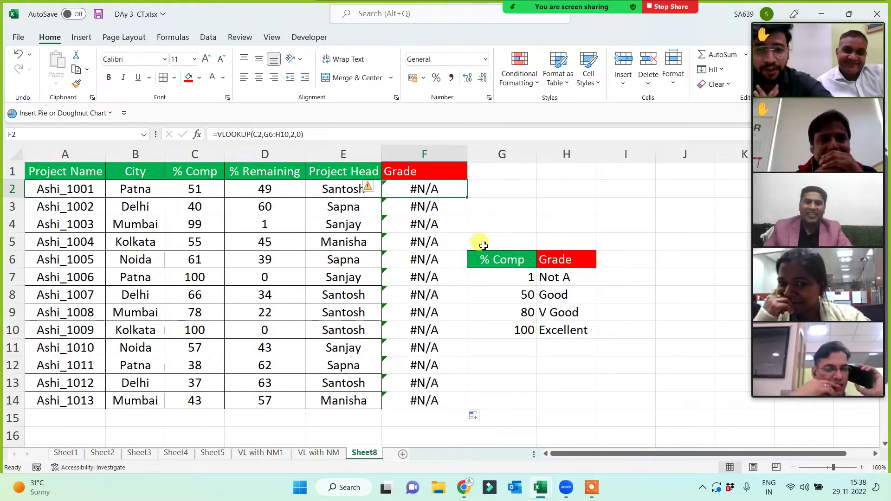
pyautogui.hotkey('ctrl', 'shift', 'Down')
pyautogui.press('Delete')
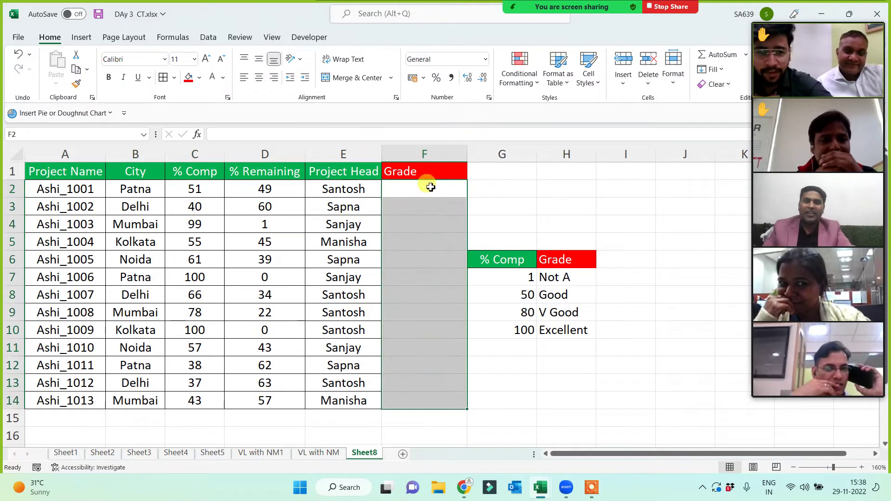
# - Start a VLOOKUP formula in F2 with C2 as the lookup value and the absolute range $G$6:$H$10 as the table array
pyautogui.click(425, 188)
pyautogui.write('=VLOOKUP(')
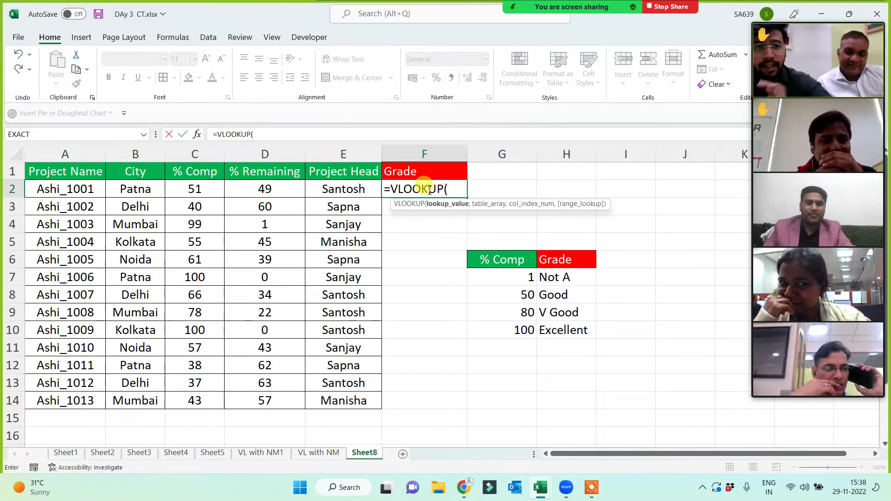
pyautogui.click(218, 190)
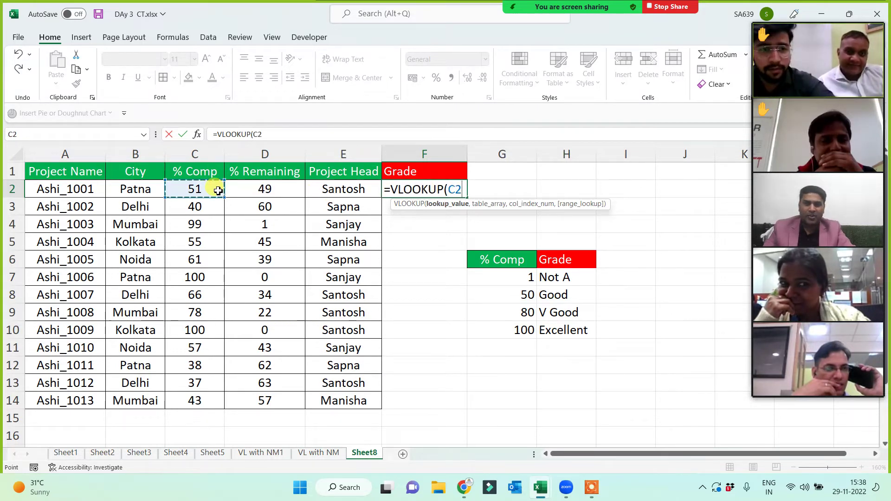
pyautogui.write(',')
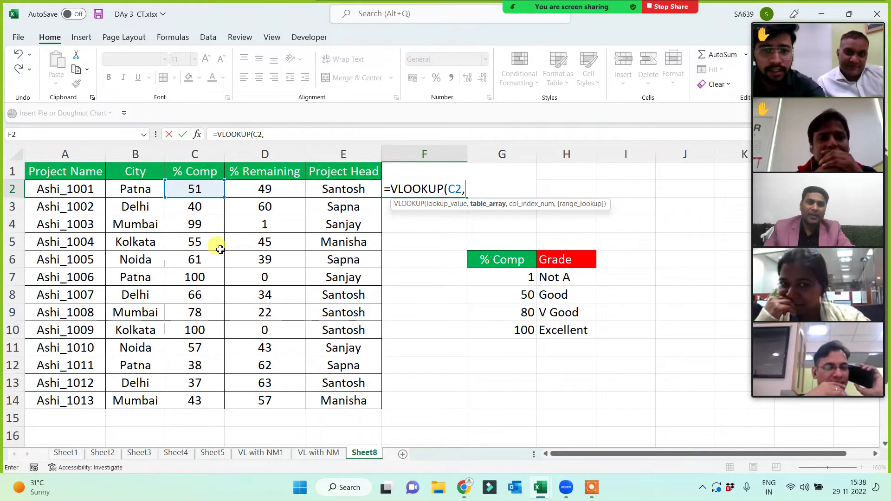
pyautogui.moveTo(516, 258); pyautogui.dragTo(560, 334)
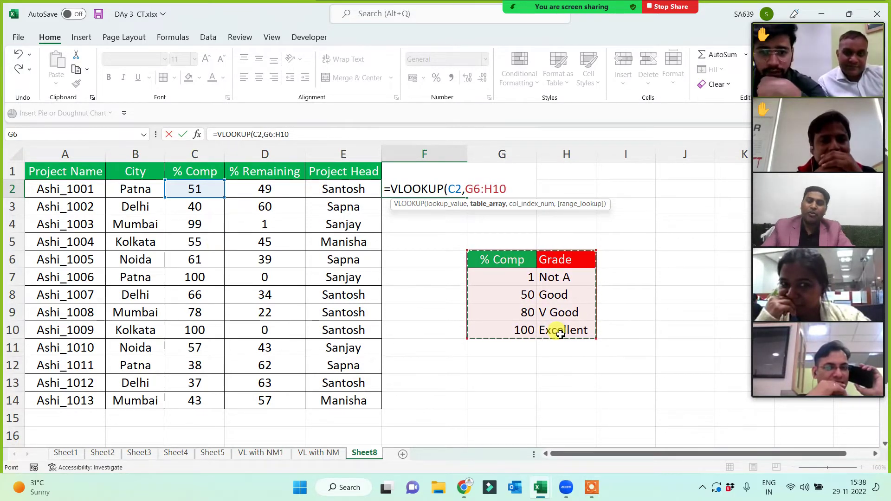
pyautogui.press('F4')
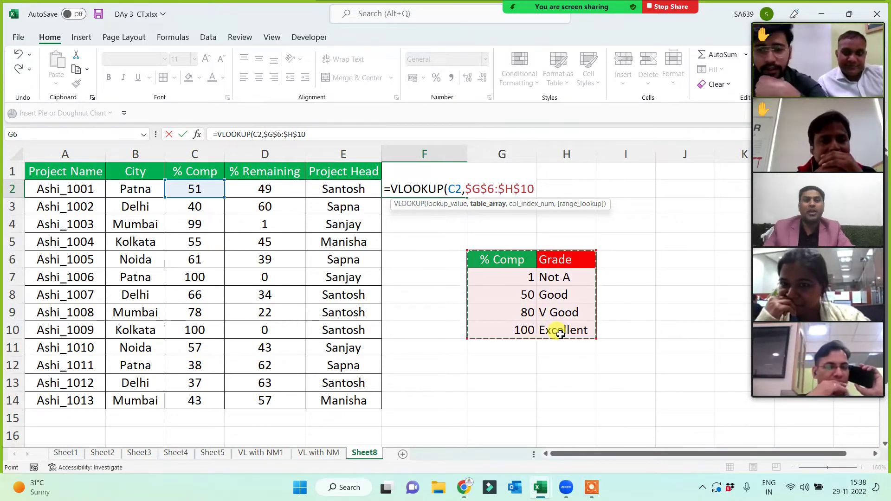
pyautogui.write(',')
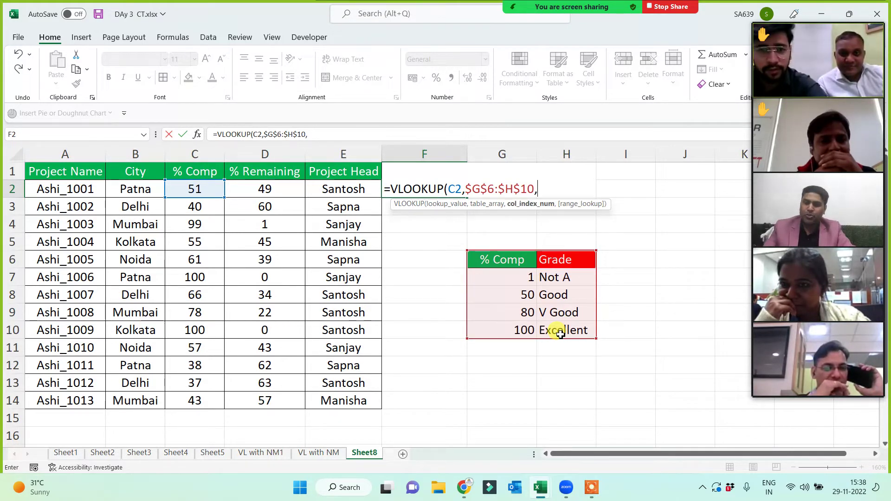
# - Finish the VLOOKUP in F2 with column index 2 and range lookup 0 for an exact match
pyautogui.write('2')
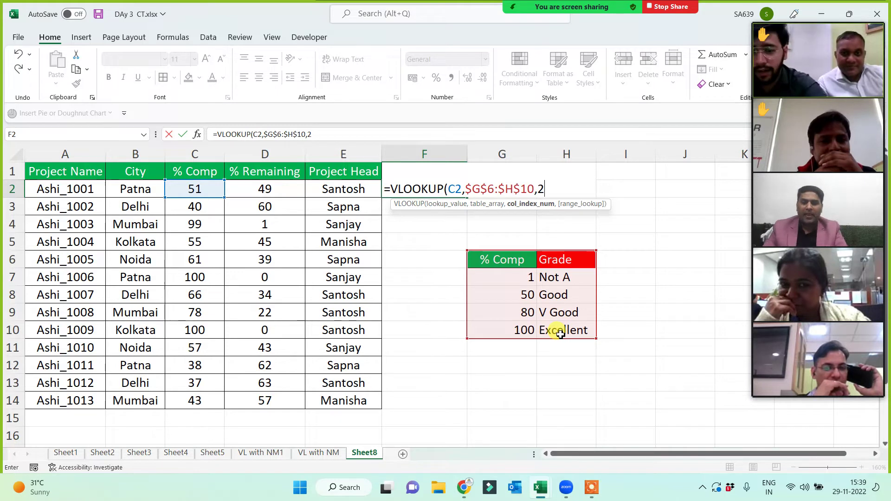
pyautogui.write(',1)')
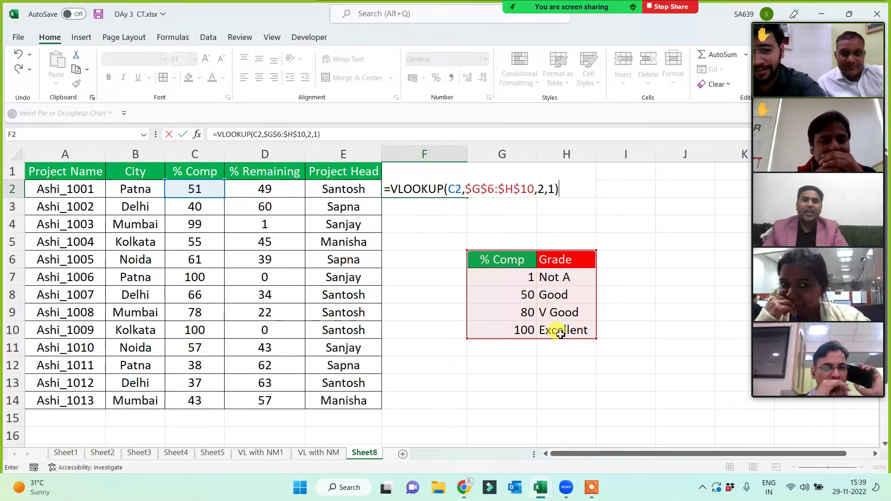
pyautogui.press('BackSpace')
pyautogui.press('BackSpace')
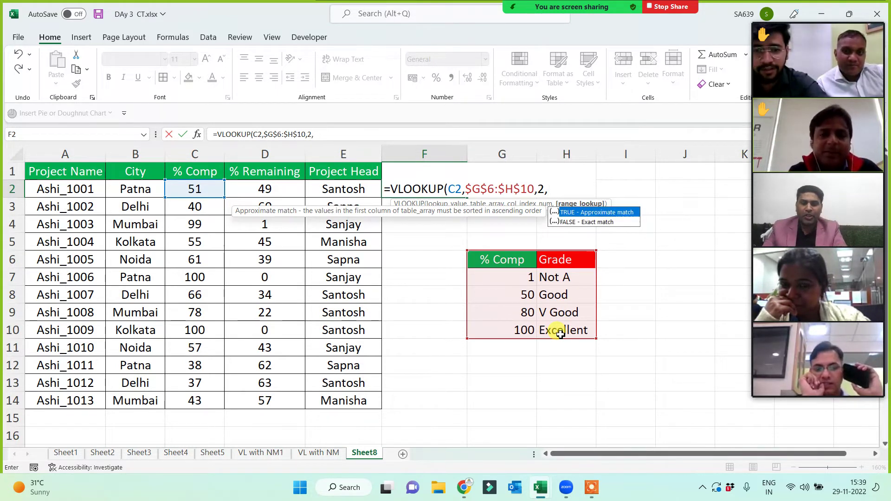
pyautogui.write('0)')
pyautogui.press('Return')
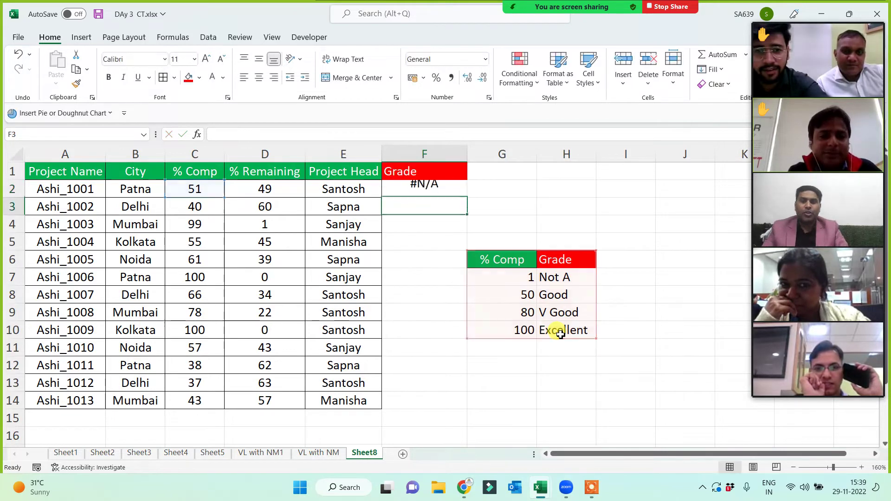
# - Fill the exact-match VLOOKUP from F2 down through F14
pyautogui.click(461, 191)
pyautogui.doubleClick(466, 197)
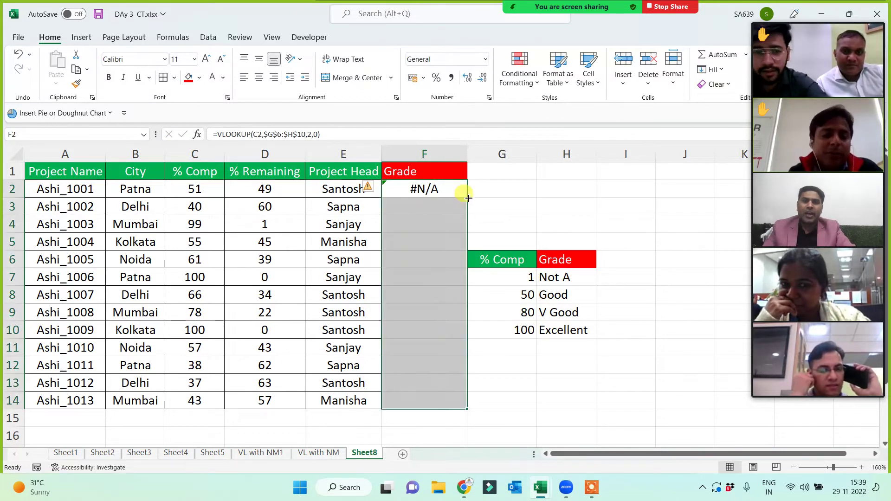
pyautogui.click(514, 397)
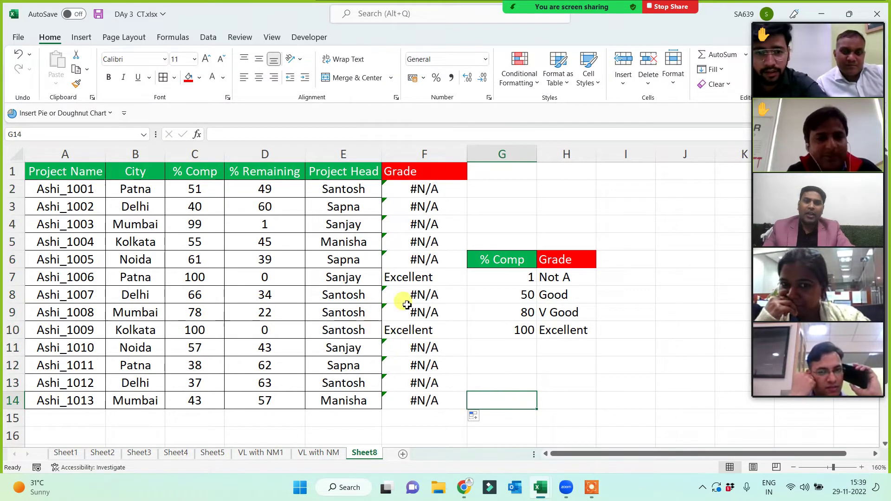
# - Compare the grades returned in F7 and F10 with their % Comp values and the last row of the grade lookup table
pyautogui.click(409, 277)
pyautogui.click(413, 342)
pyautogui.moveTo(522, 330); pyautogui.dragTo(635, 330)
pyautogui.click(417, 276)
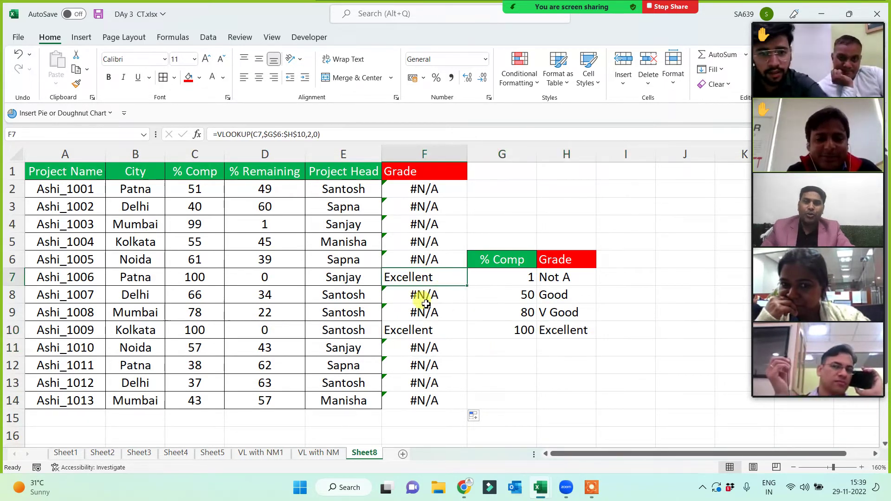
pyautogui.click(191, 278)
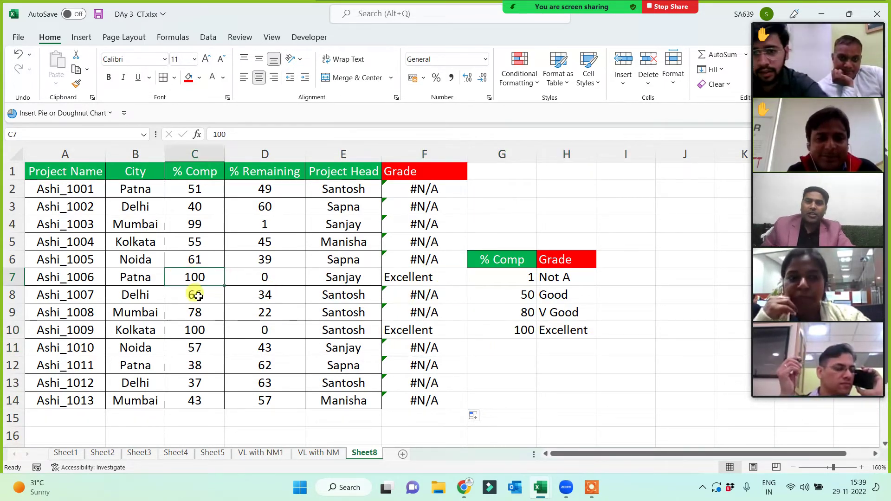
pyautogui.click(195, 327)
pyautogui.click(510, 333)
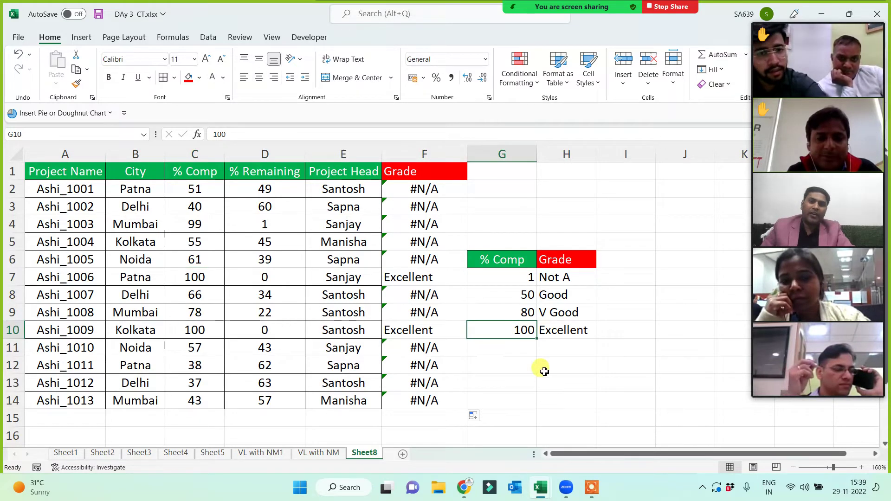
pyautogui.click(555, 379)
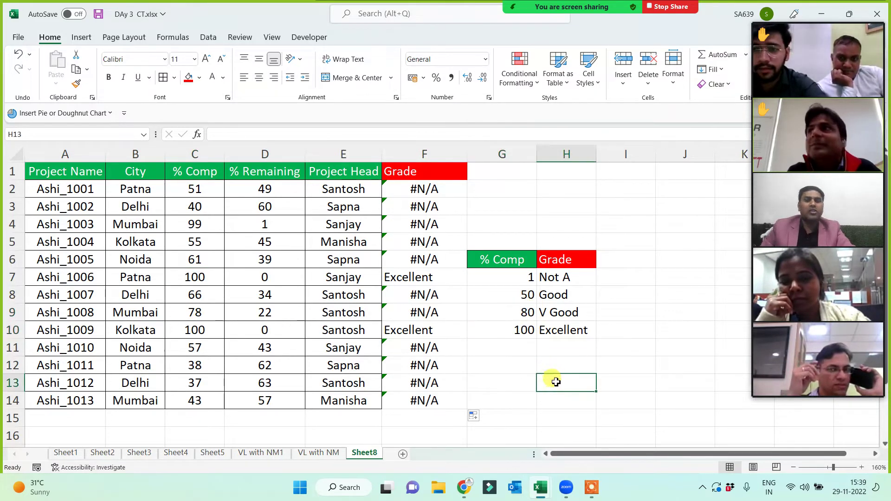
# - Set the % Comp of project Ashi_1004 in C5 to 50 and check its grade in F5
pyautogui.click(196, 244)
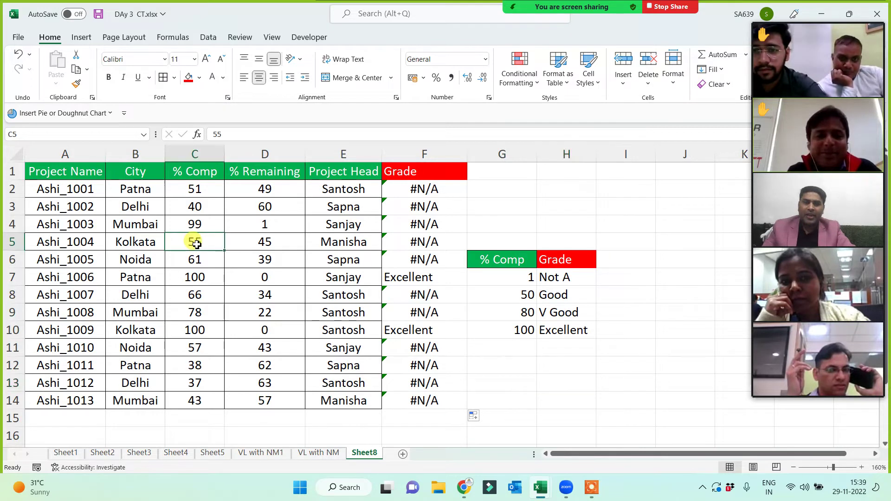
pyautogui.write('50')
pyautogui.press('Return')
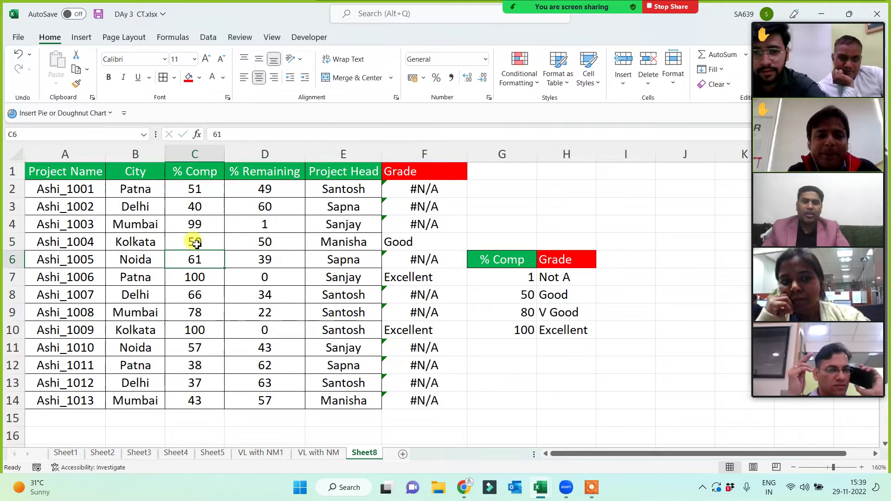
pyautogui.click(428, 242)
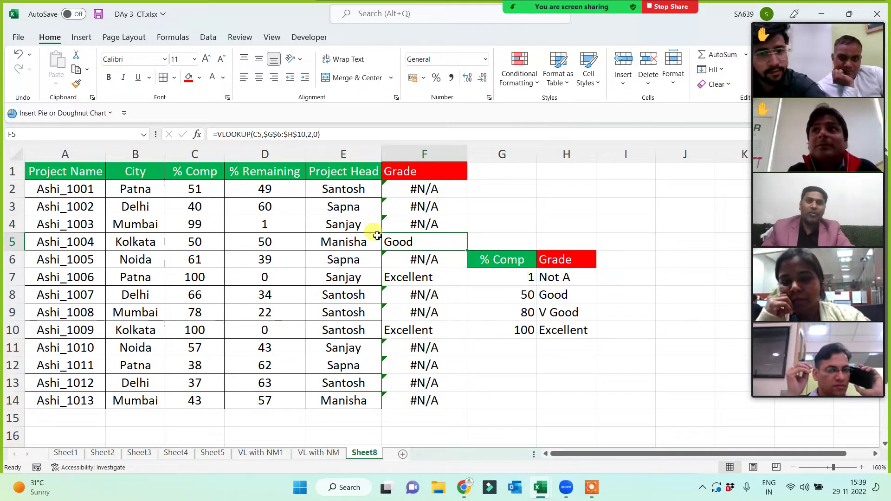
# - Change the range lookup argument of the VLOOKUP in F2 to 1 for an approximate match
pyautogui.click(412, 189)
pyautogui.click(315, 135)
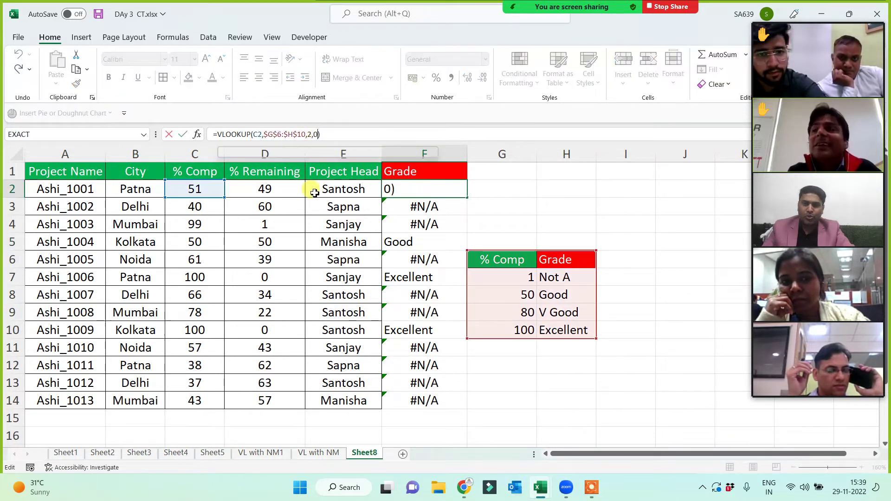
pyautogui.press('BackSpace')
pyautogui.press('BackSpace')
pyautogui.write('1')
pyautogui.press('Return')
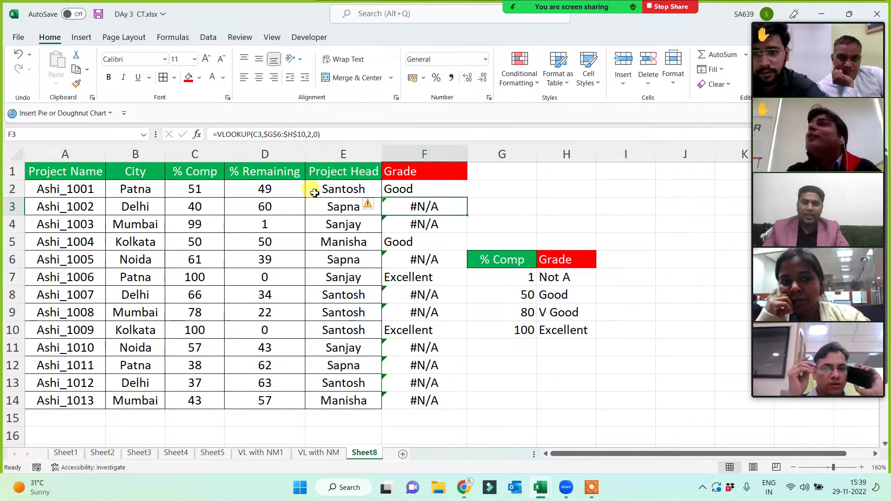
# - Fill the approximate-match VLOOKUP from F2 down the Grade column to F14
pyautogui.click(457, 191)
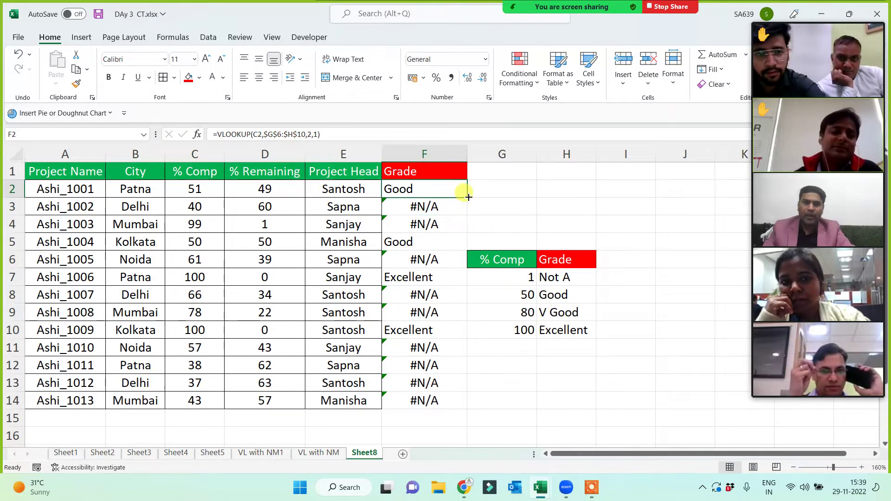
pyautogui.doubleClick(466, 198)
pyautogui.click(573, 406)
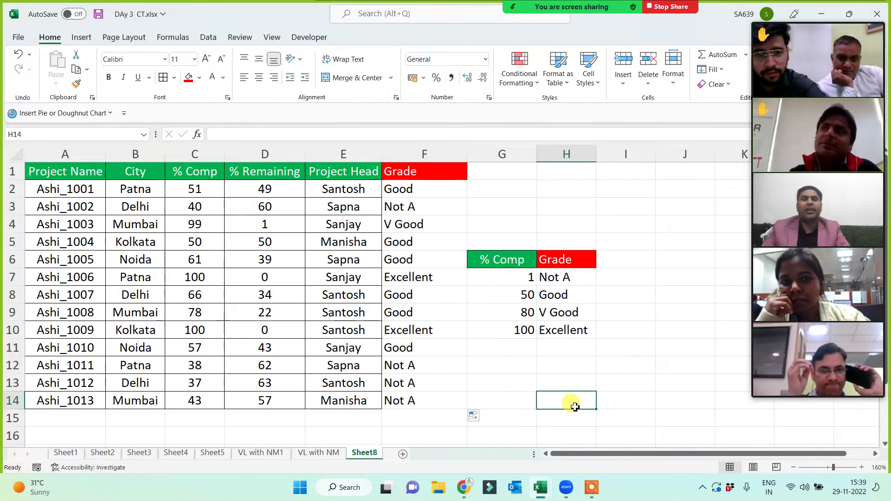
# - Rename the Sheet8 worksheet as VL with A Match and inspect the VLOOKUP in F2
pyautogui.doubleClick(364, 452)
pyautogui.write('VL with A')
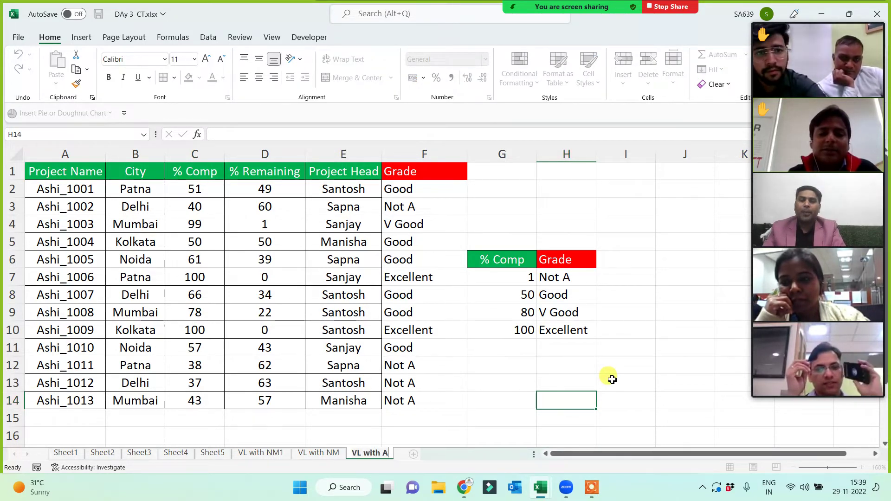
pyautogui.write(' Match')
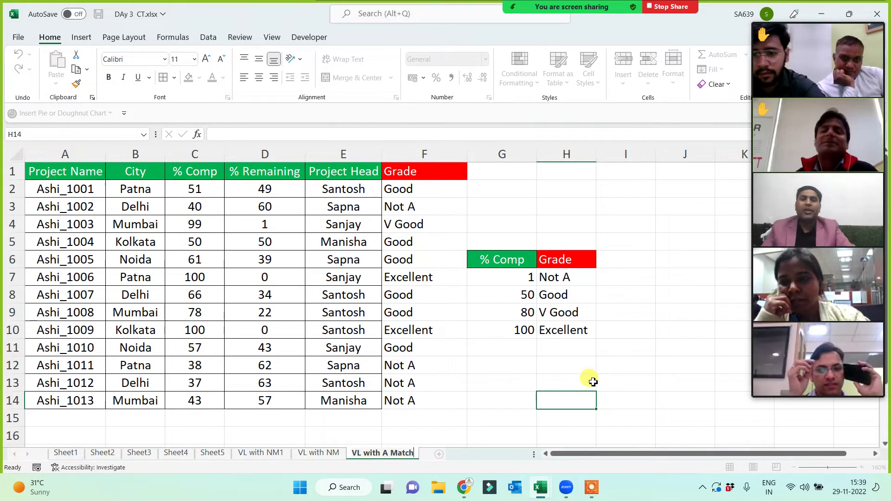
pyautogui.click(498, 366)
pyautogui.click(416, 190)
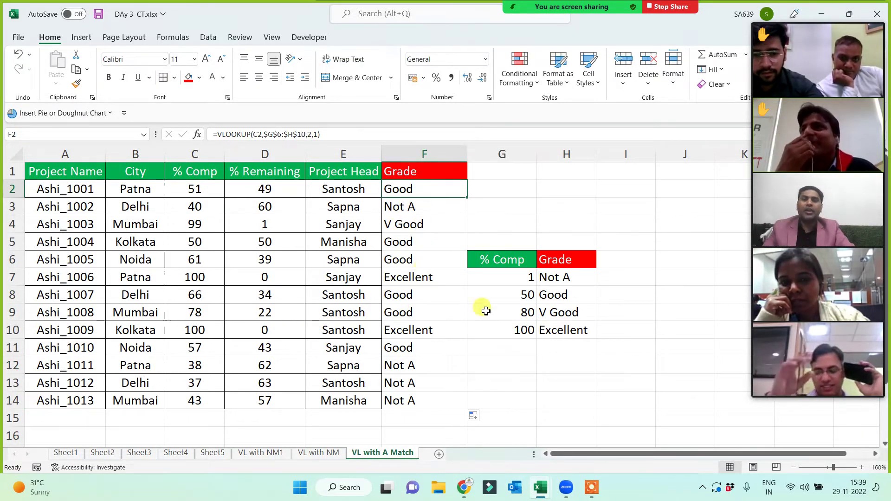
# - Center the contents of the grade lookup table G6:H10 and apply borders to all its cells
pyautogui.moveTo(506, 260); pyautogui.dragTo(560, 329)
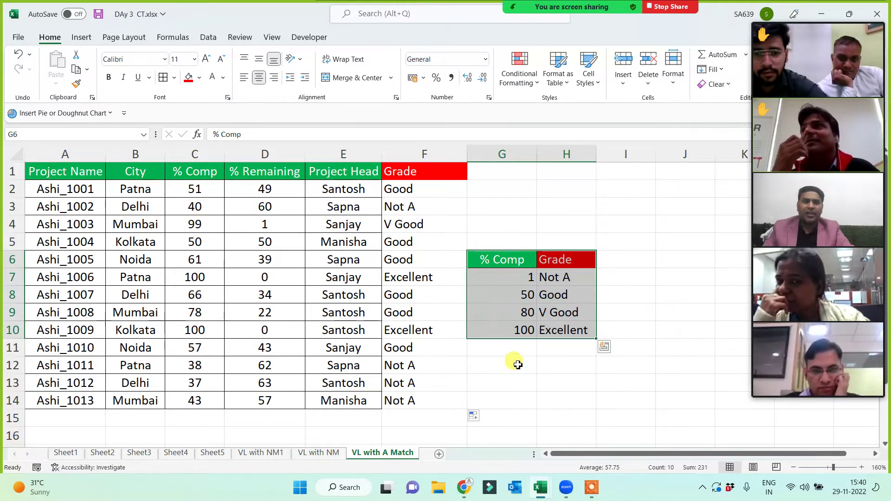
pyautogui.click(259, 77)
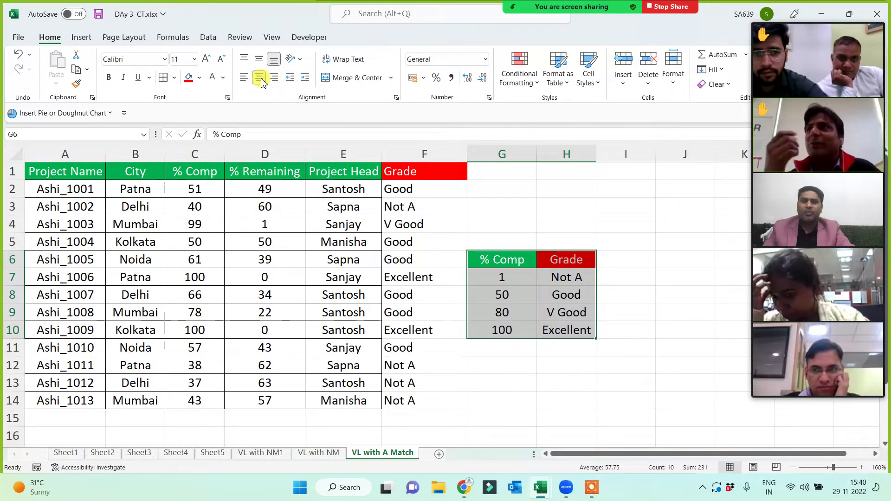
pyautogui.click(163, 78)
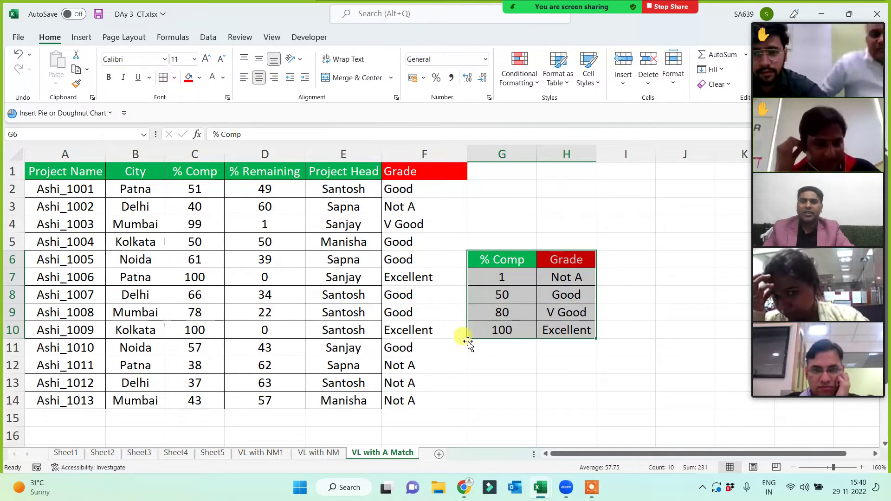
pyautogui.click(542, 397)
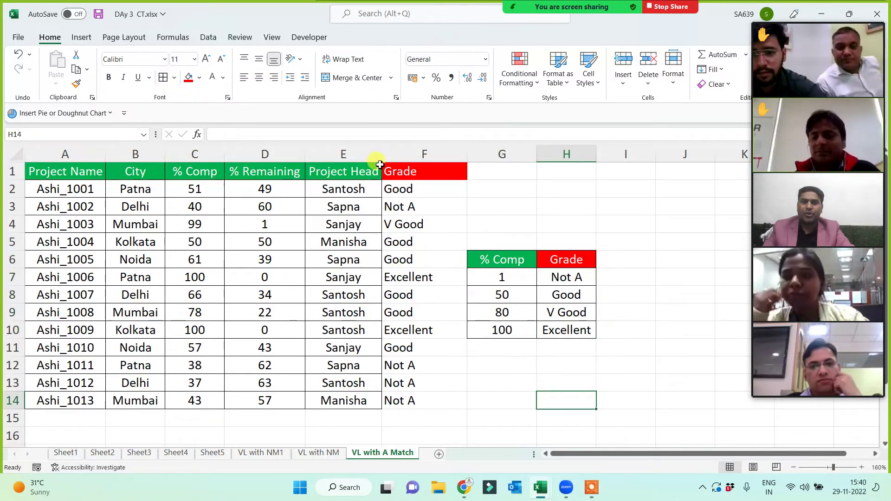
# - Widen the Project Head column E slightly
pyautogui.moveTo(381, 154); pyautogui.dragTo(391, 155)
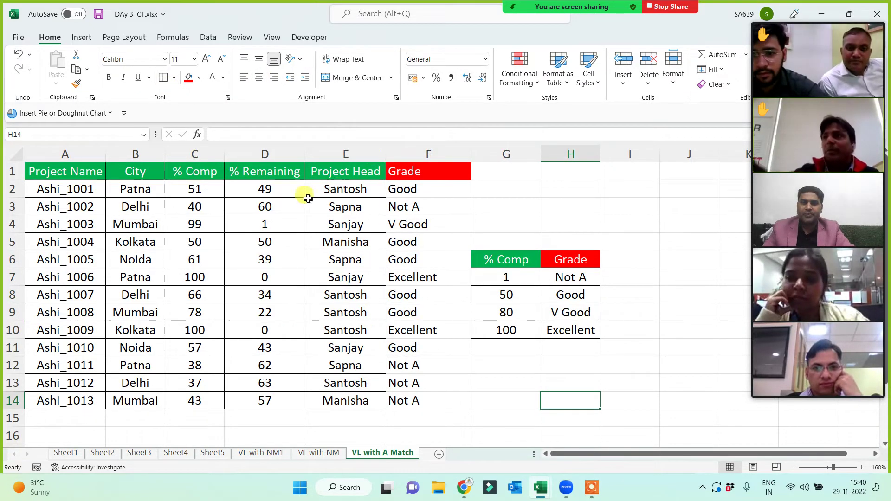
pyautogui.click(493, 378)
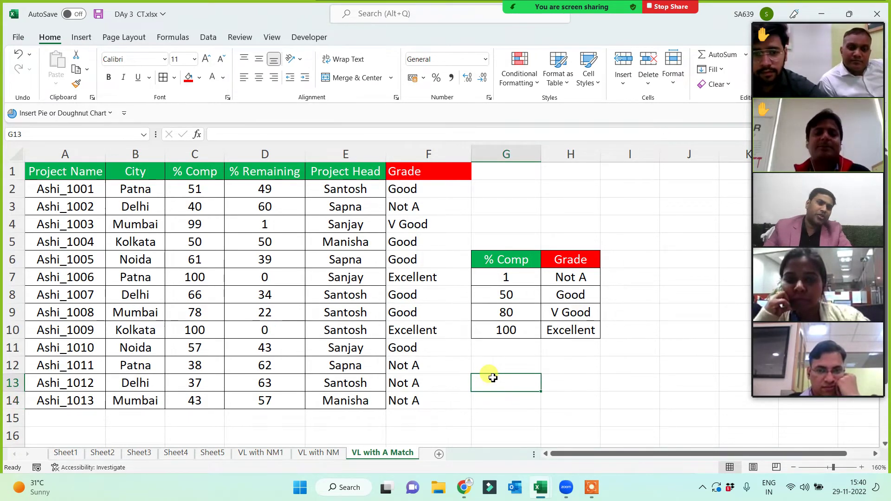
pyautogui.moveTo(815, 60)
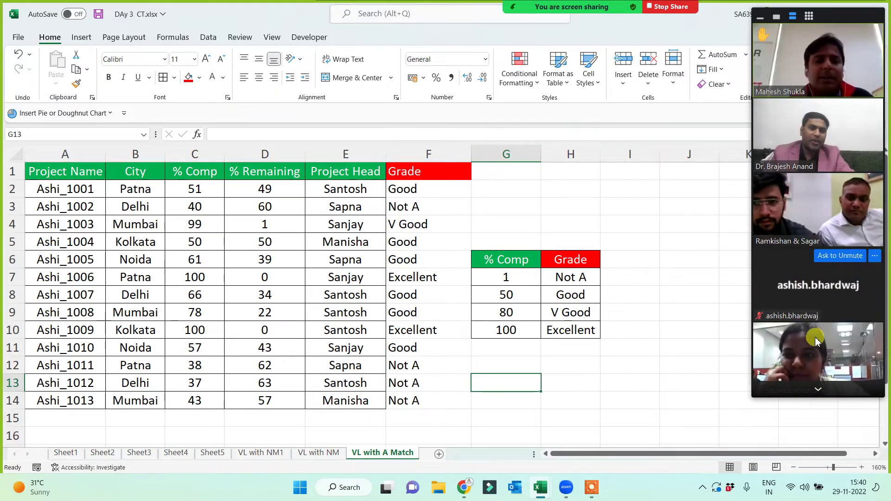
pyautogui.click(819, 391)
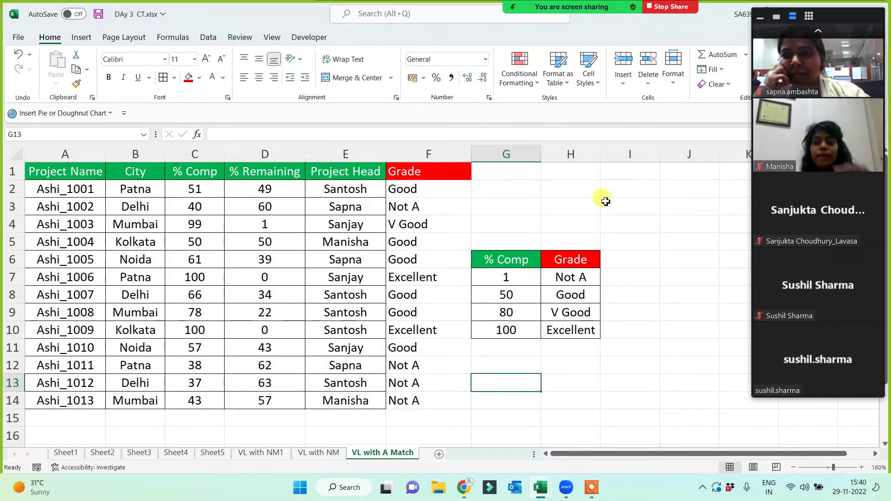
# - Insert a blank column G between the Grade column and the grade lookup table
pyautogui.click(505, 153)
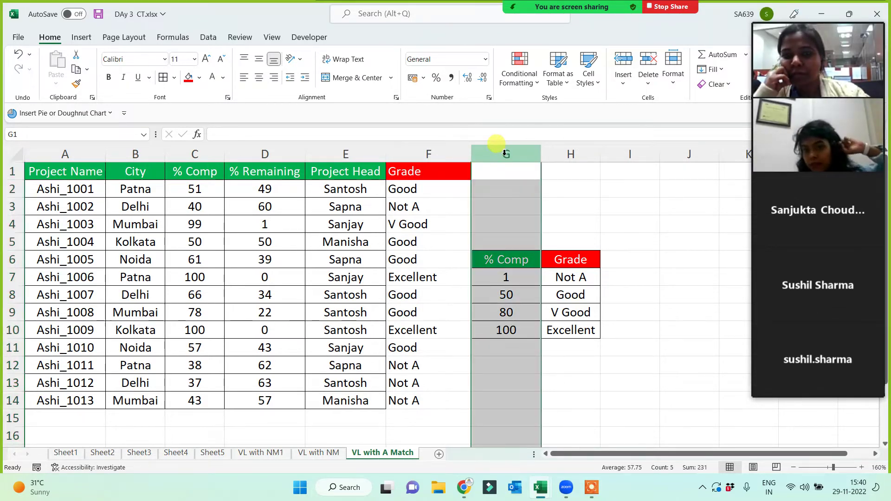
pyautogui.hotkey('ctrl', 'shift', '+')
# - Write the approximate-match formula =VLOOKUP(C2,H6:I10,2,1) in G2
pyautogui.click(483, 186)
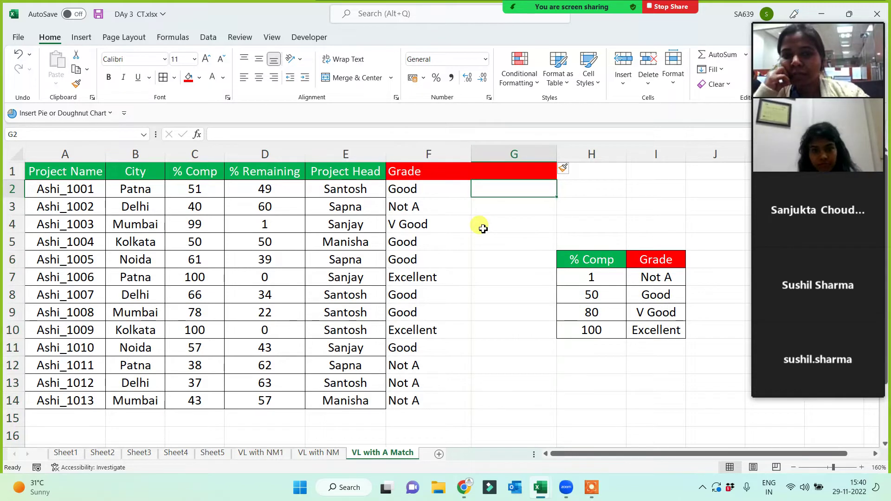
pyautogui.write('=vl')
pyautogui.press('Tab')
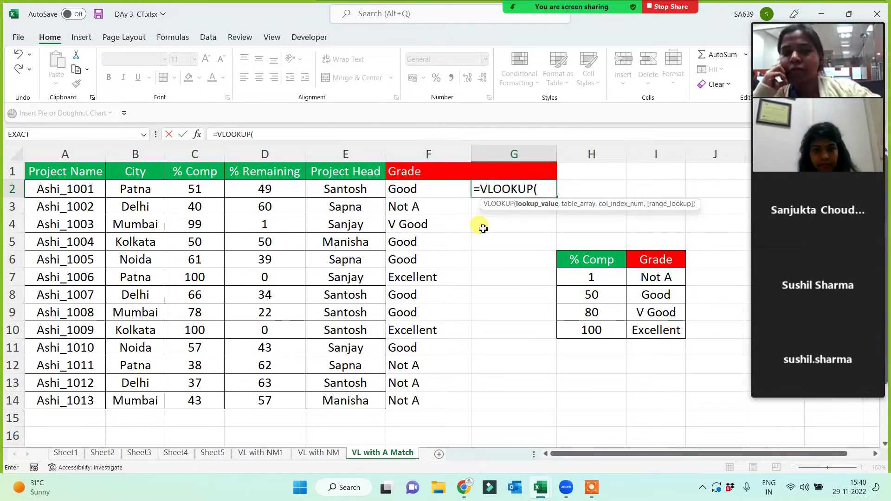
pyautogui.click(204, 190)
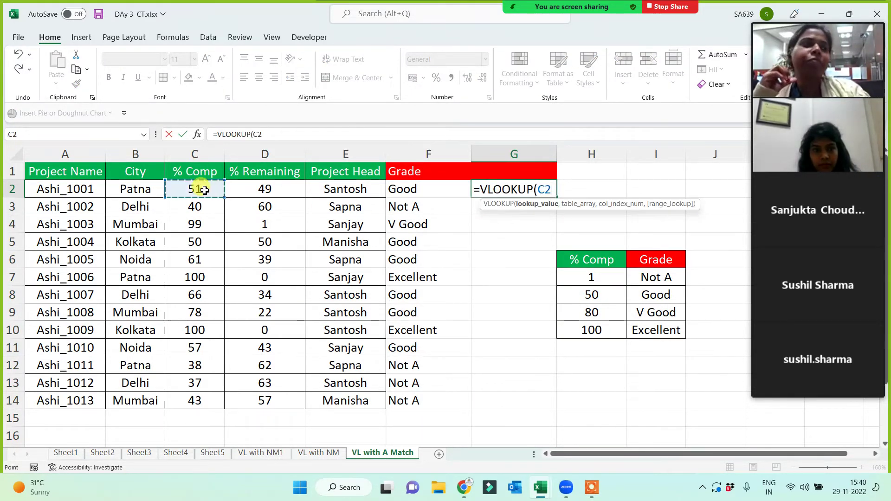
pyautogui.write(',')
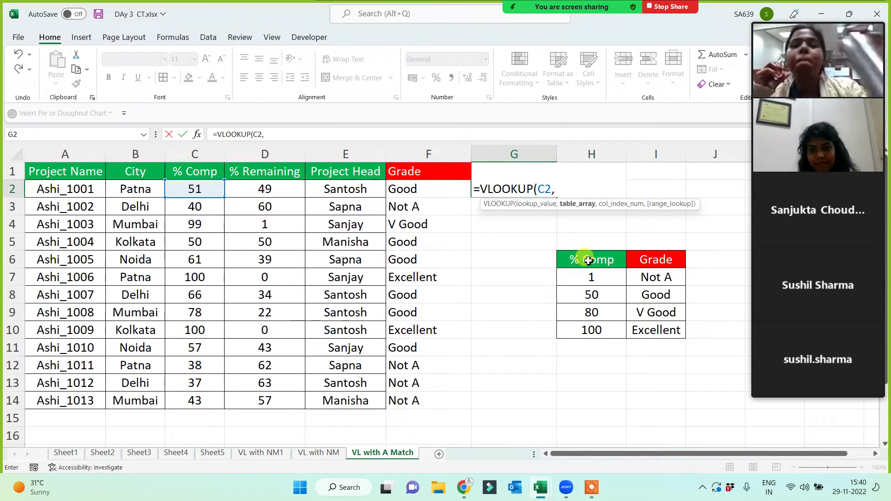
pyautogui.moveTo(586, 260); pyautogui.dragTo(640, 326)
pyautogui.write(',')
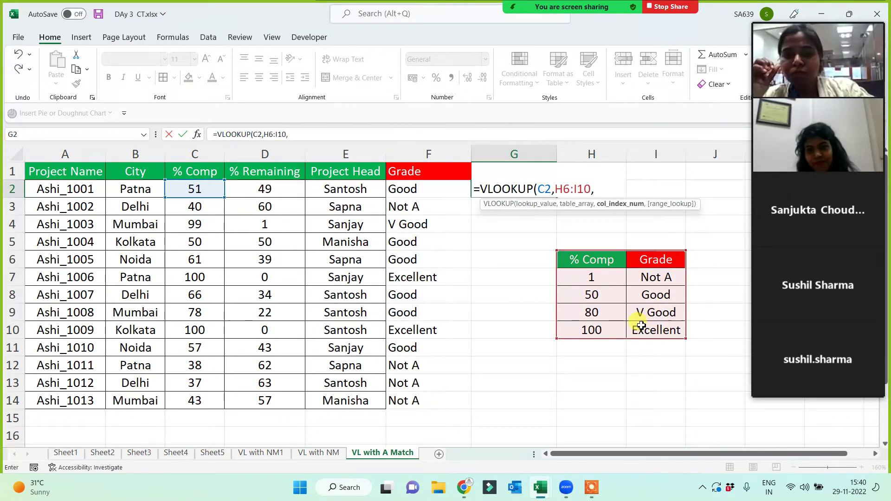
pyautogui.write('2,1')
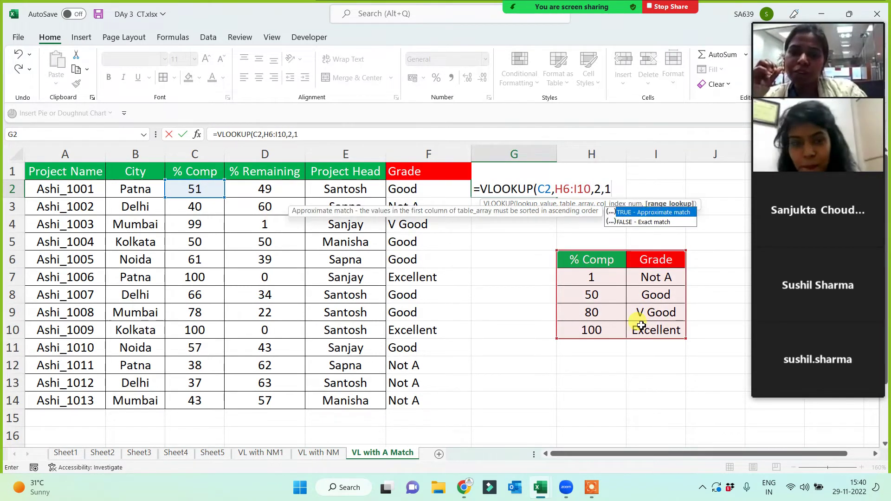
pyautogui.write(')')
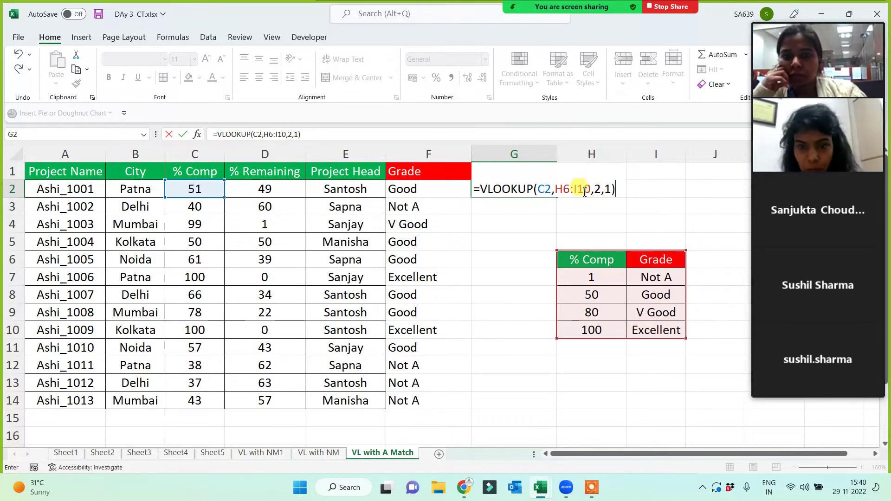
pyautogui.moveTo(792, 124)
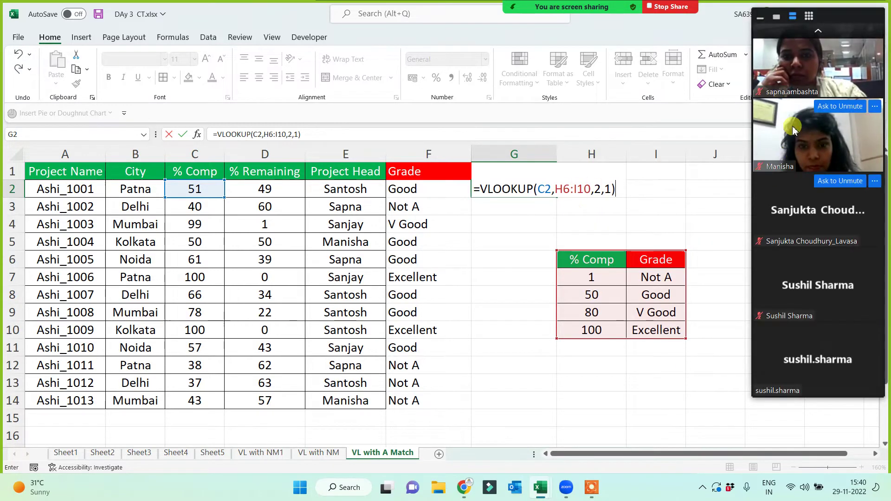
pyautogui.click(818, 32)
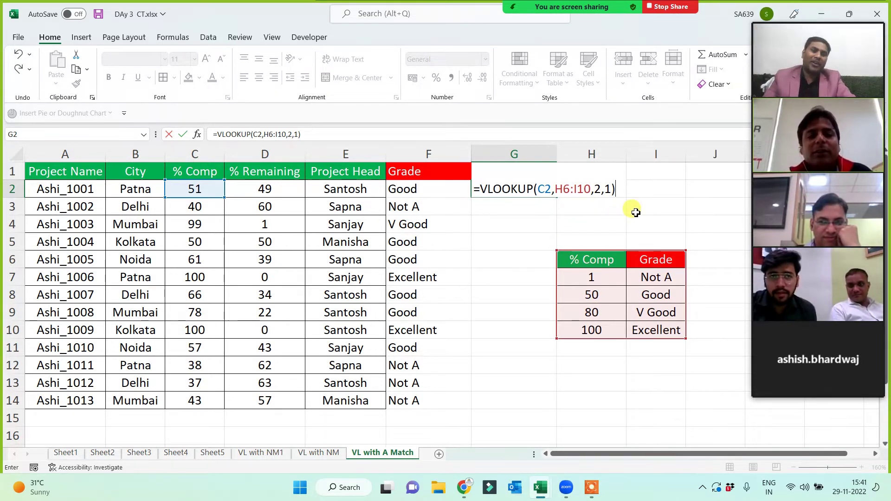
# - Make the table array in G2's VLOOKUP absolute as $H$6:$I$10 and enter the formula
pyautogui.moveTo(558, 188); pyautogui.dragTo(585, 189)
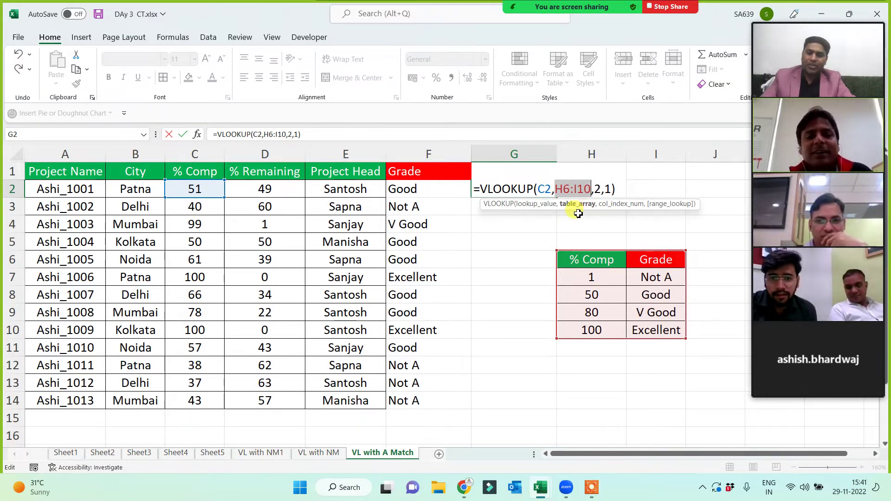
pyautogui.press('F4')
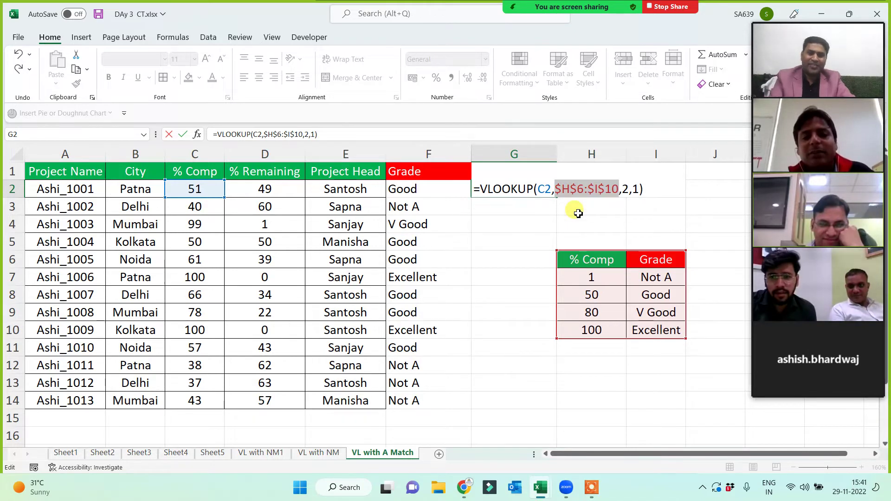
pyautogui.press('Return')
# - Clear the VLOOKUP formula from G2
pyautogui.click(529, 186)
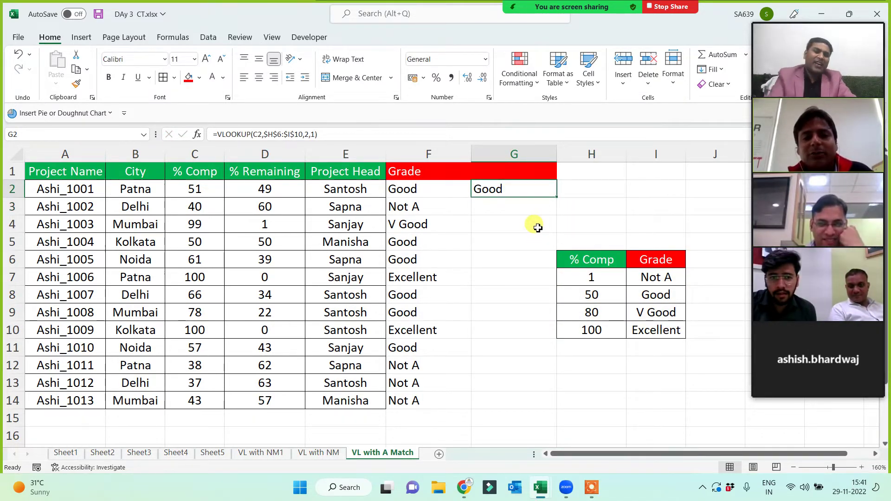
pyautogui.press('Delete')
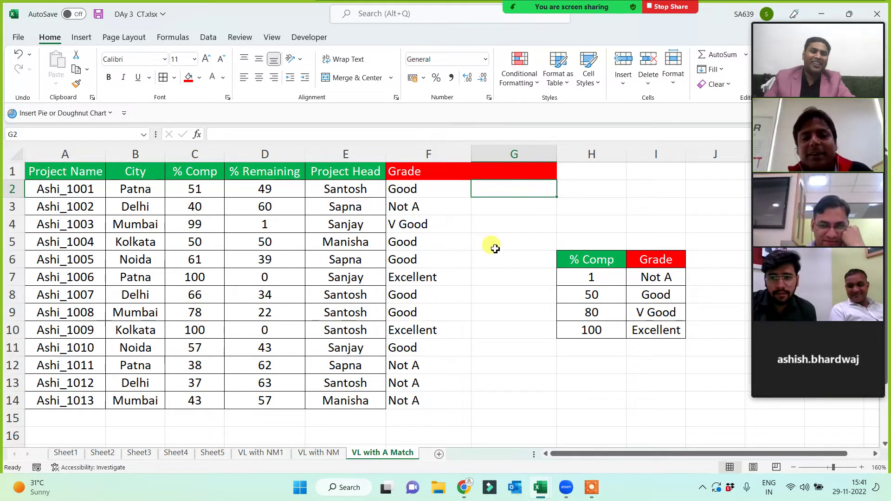
pyautogui.press('Up')
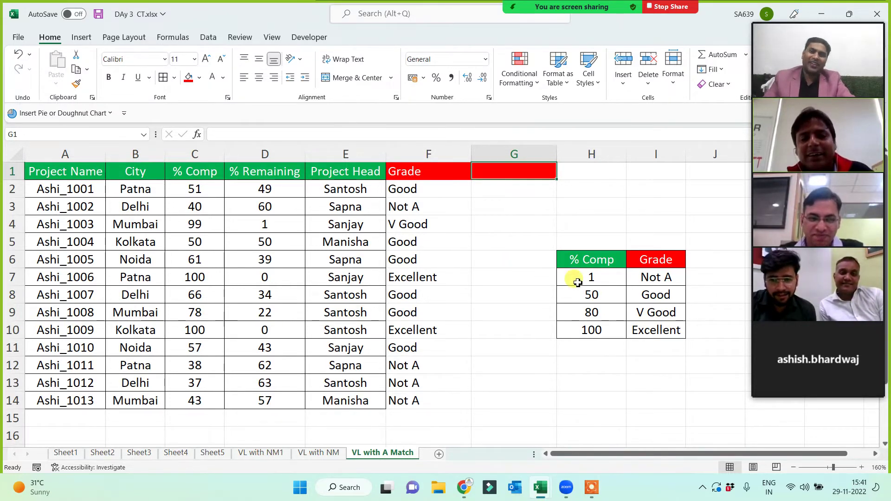
# - Name the lookup table range H6:I10 Grade and begin a VLOOKUP in G2 with C2 as the lookup value
pyautogui.moveTo(596, 258); pyautogui.dragTo(654, 331)
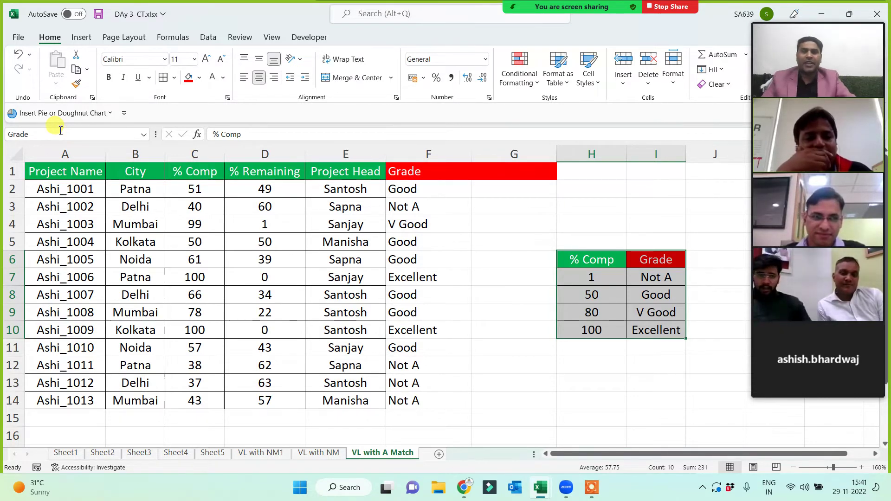
pyautogui.click(513, 188)
pyautogui.write('=')
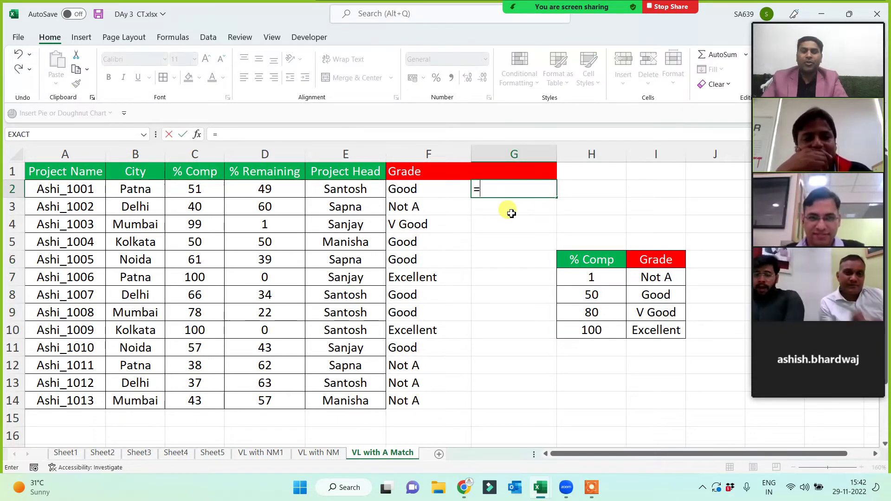
pyautogui.write('vl')
pyautogui.press('Tab')
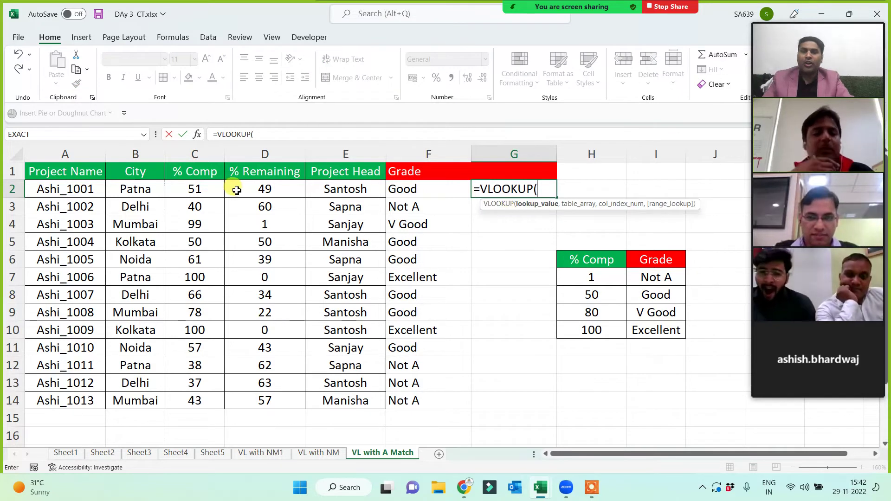
pyautogui.click(194, 191)
pyautogui.write(',')
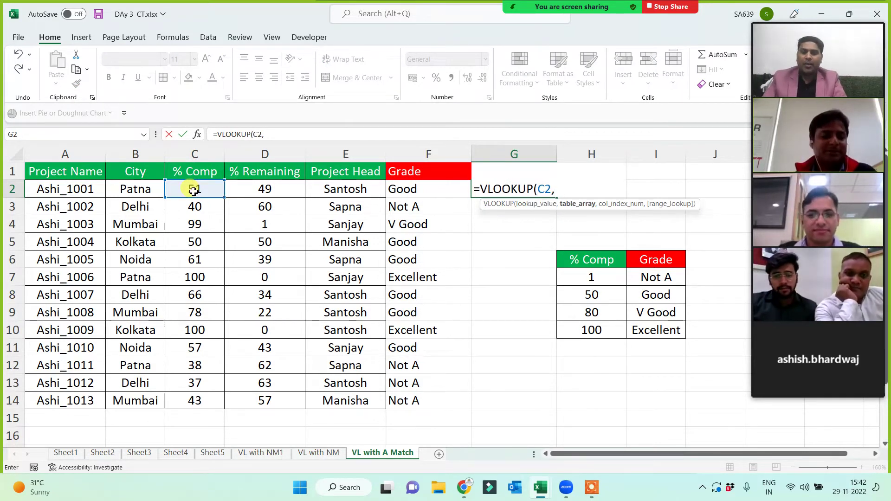
# - Complete G2's VLOOKUP with the named range Grade, column 2 and range lookup 1, giving =VLOOKUP(C2,Grade,2,1)
pyautogui.write('grad')
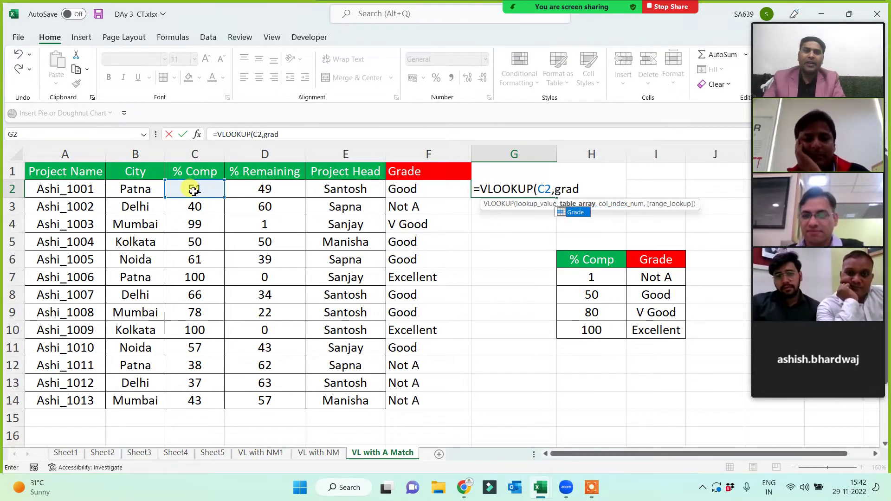
pyautogui.press('Tab')
pyautogui.write(',2,0)')
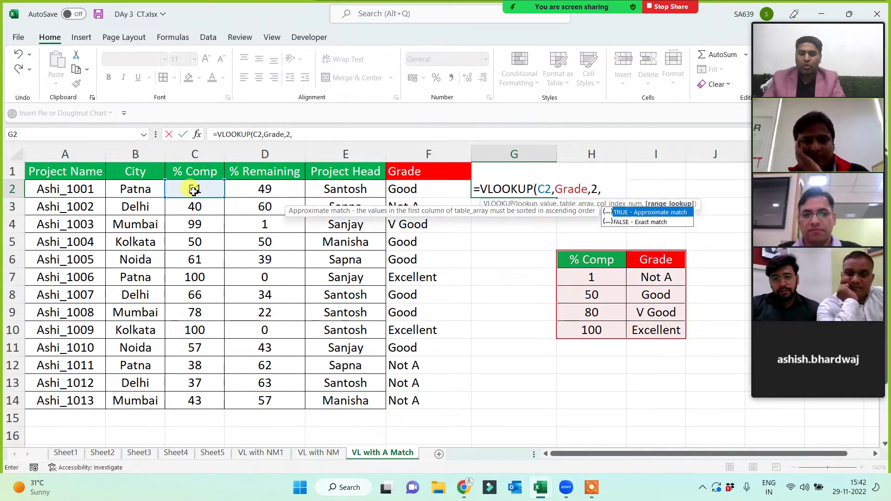
pyautogui.press('BackSpace')
pyautogui.press('BackSpace')
pyautogui.write('1')
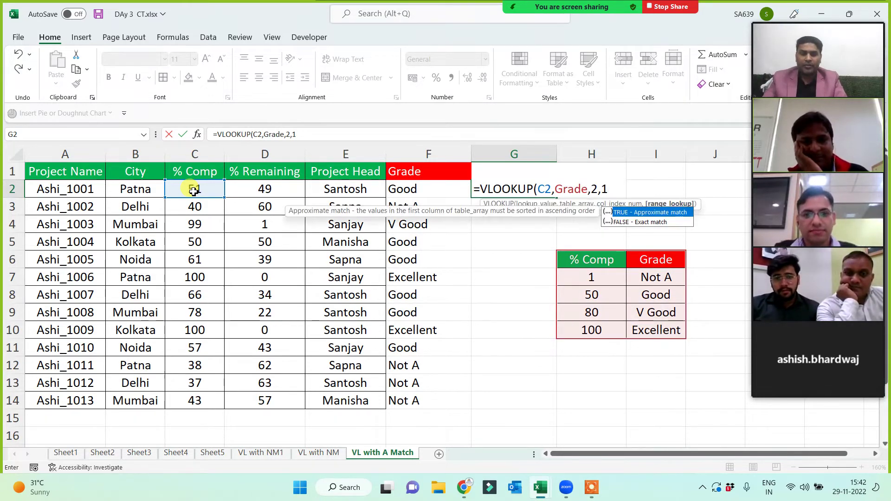
pyautogui.write(')')
pyautogui.press('Return')
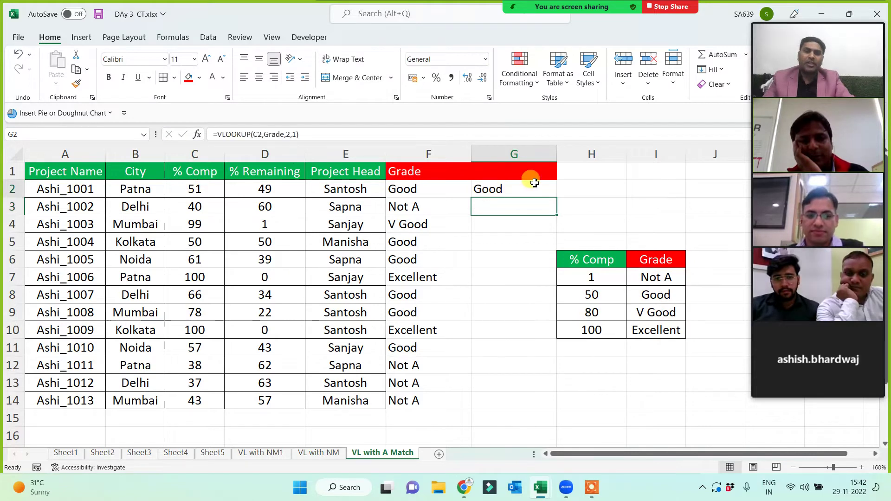
# - Fill the named-range VLOOKUP from G2 down column G to G14
pyautogui.click(534, 183)
pyautogui.doubleClick(557, 200)
pyautogui.click(523, 173)
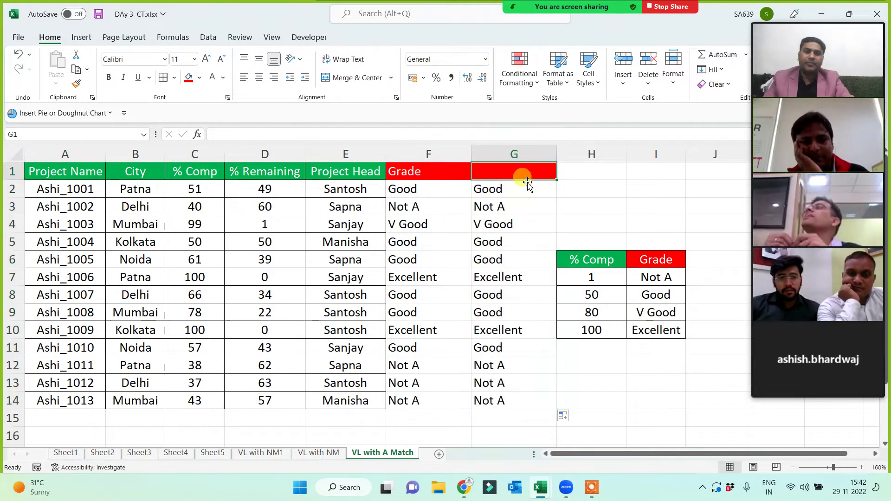
# - Enter the header "Grade 1" in G1
pyautogui.write('Grade')
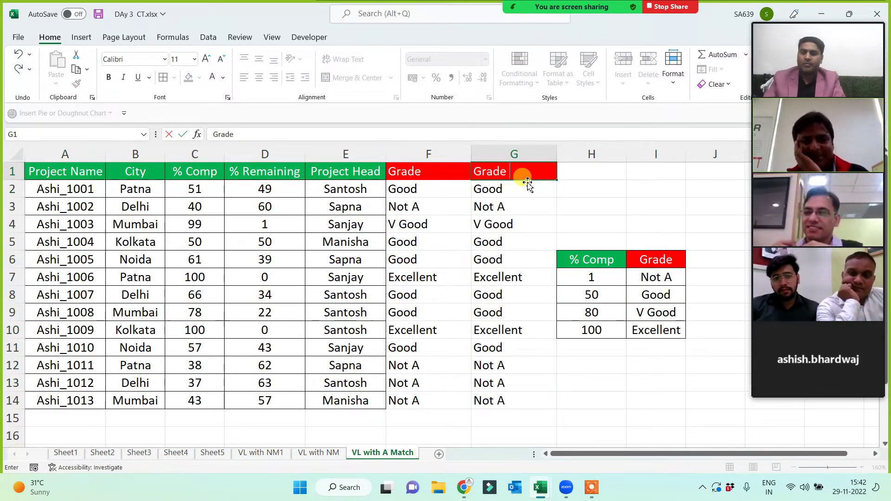
pyautogui.write(' 1')
pyautogui.press('Return')
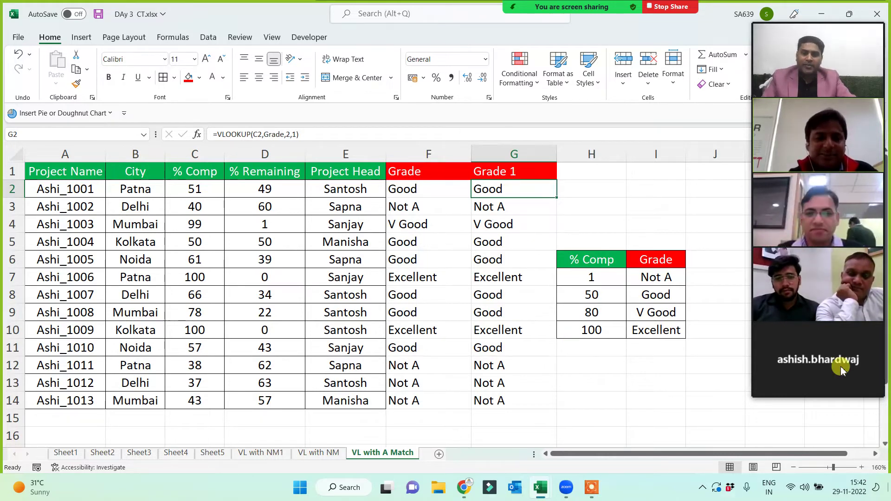
pyautogui.moveTo(591, 259); pyautogui.dragTo(648, 338)
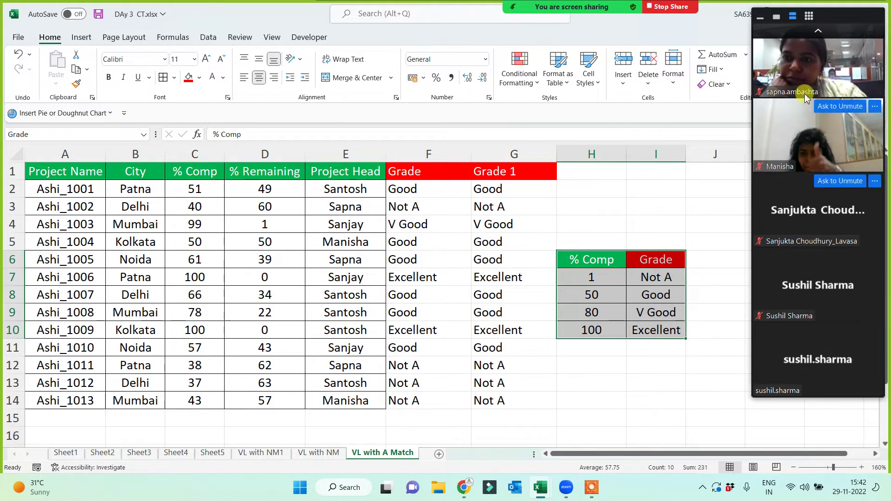
pyautogui.click(818, 32)
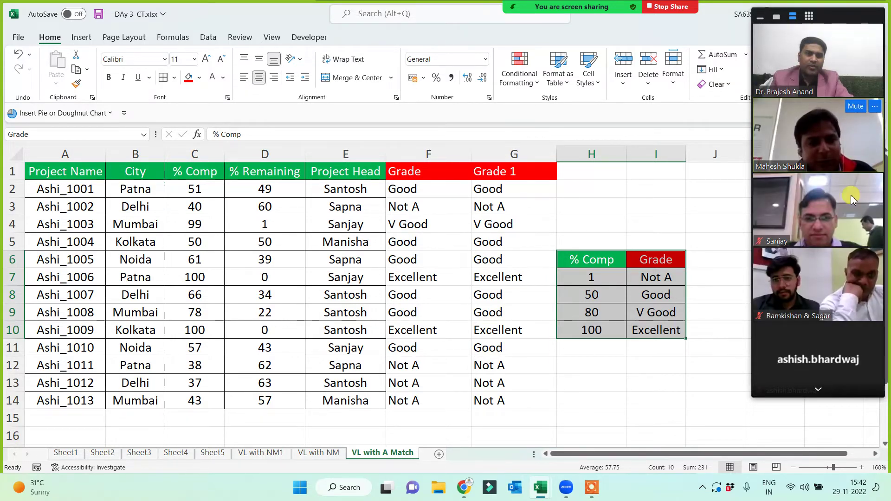
pyautogui.click(593, 381)
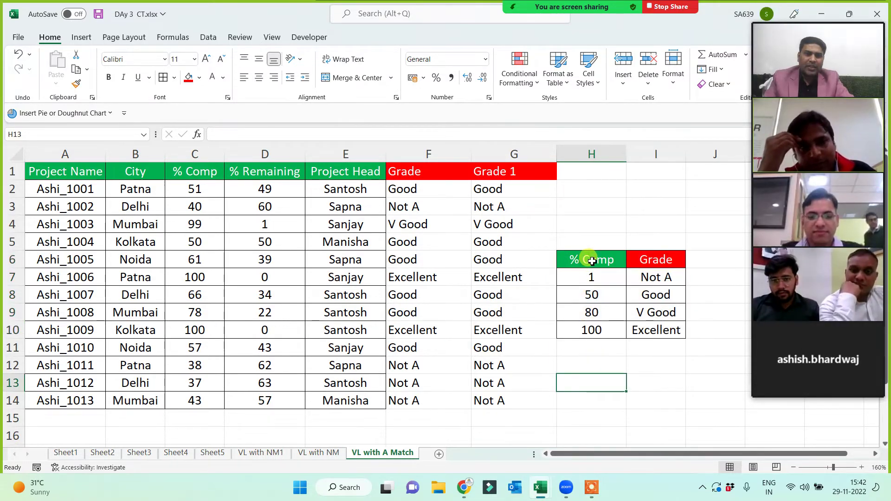
pyautogui.moveTo(592, 261); pyautogui.dragTo(652, 330)
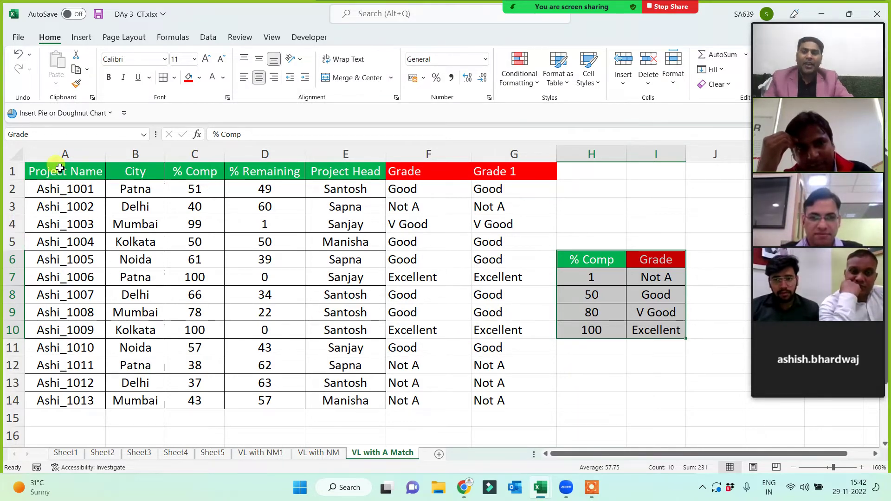
pyautogui.moveTo(53, 169); pyautogui.dragTo(342, 396)
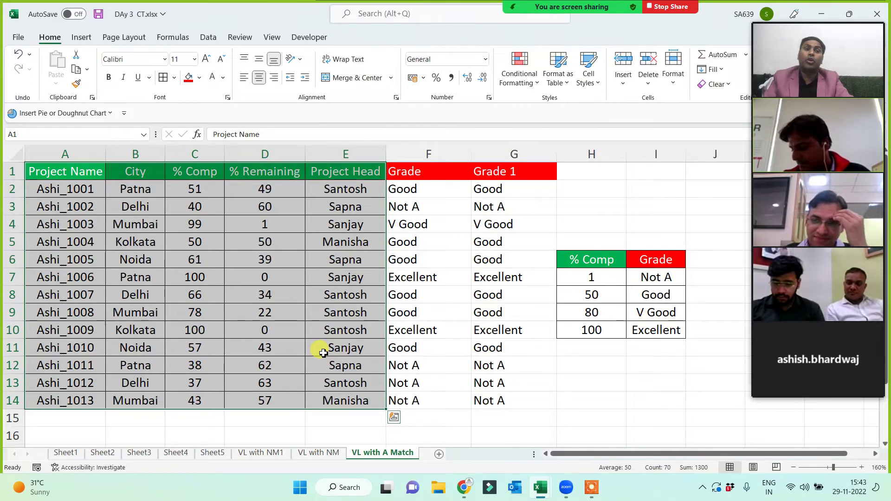
pyautogui.moveTo(835, 216)
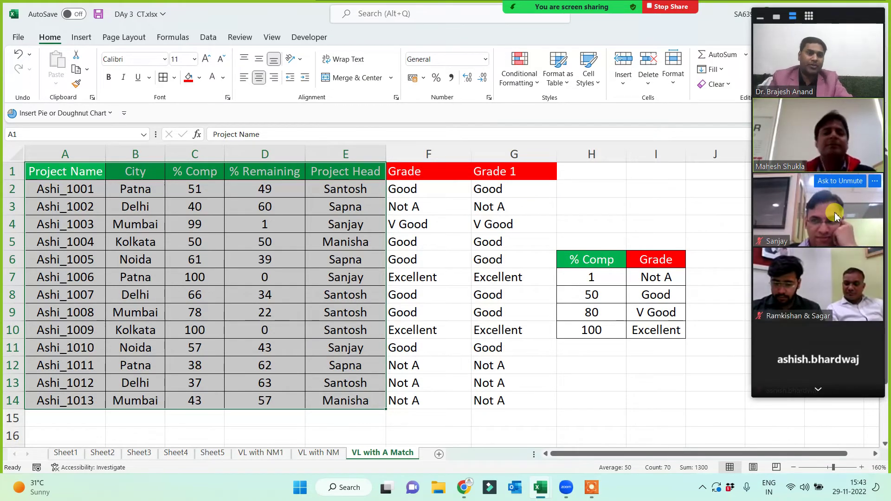
pyautogui.click(818, 389)
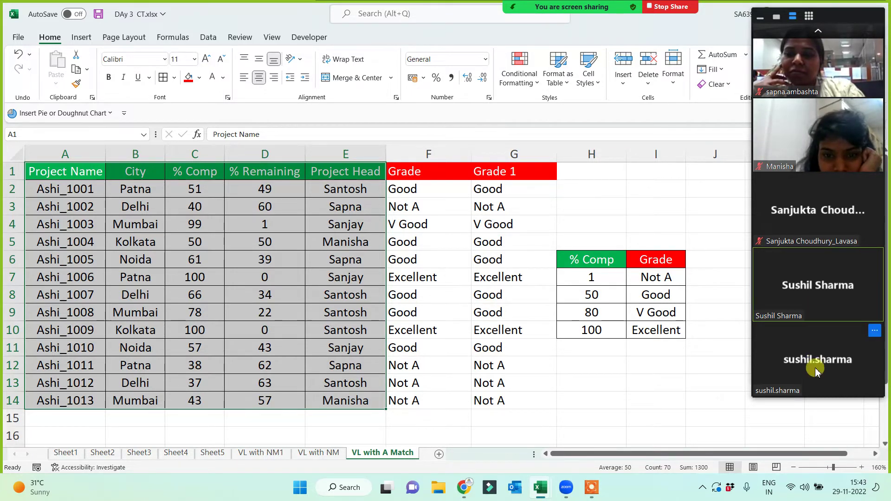
pyautogui.click(701, 394)
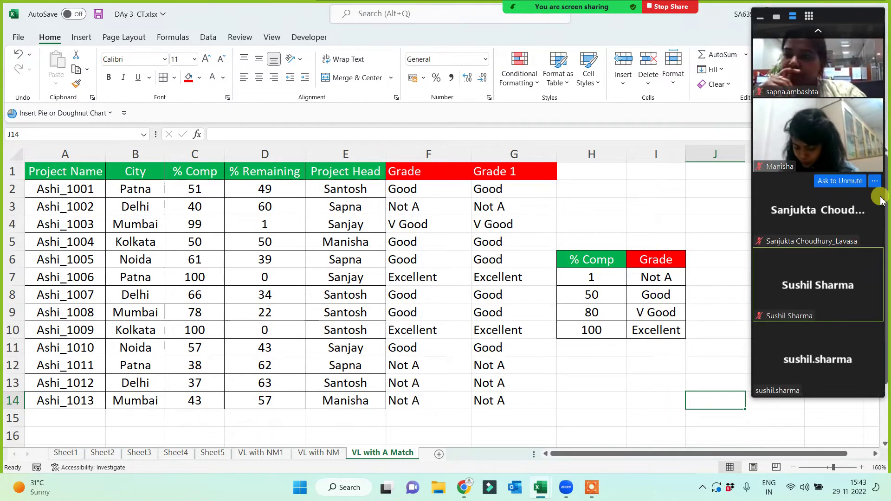
pyautogui.click(819, 31)
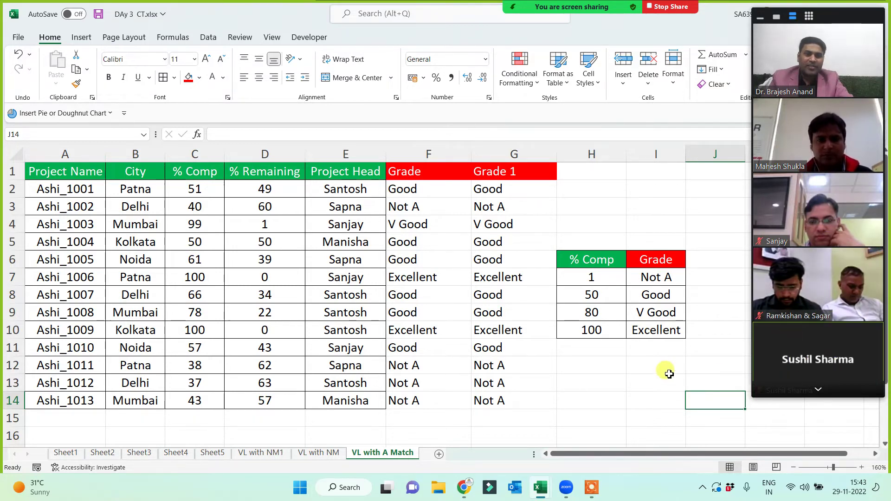
pyautogui.click(585, 378)
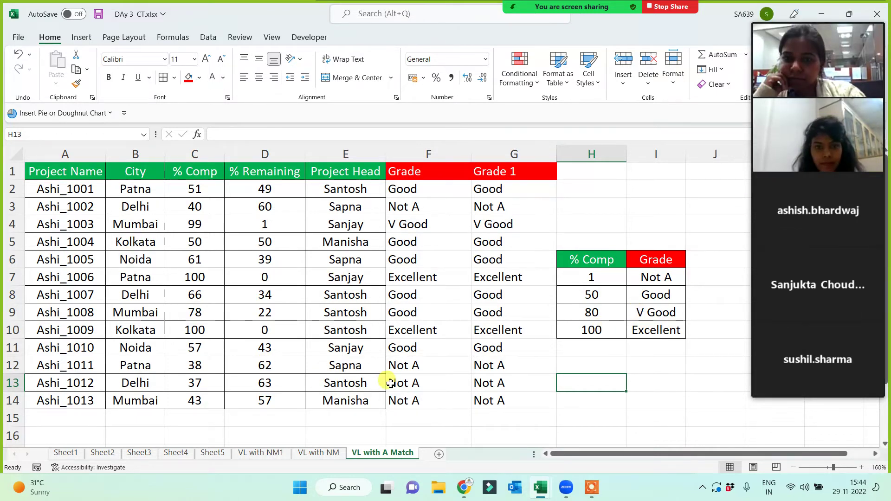
pyautogui.click(614, 398)
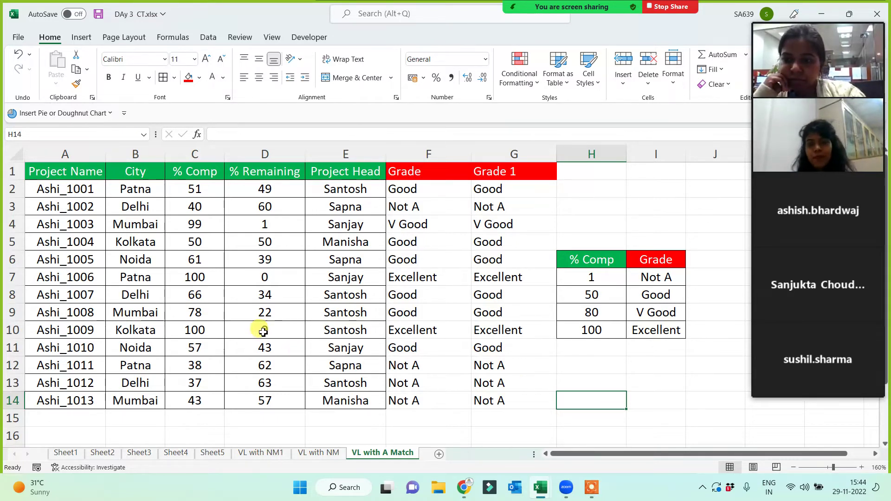
# - Copy the project data columns A to E from VL with A Match into a new worksheet, starting at A1
pyautogui.moveTo(67, 157); pyautogui.dragTo(343, 173)
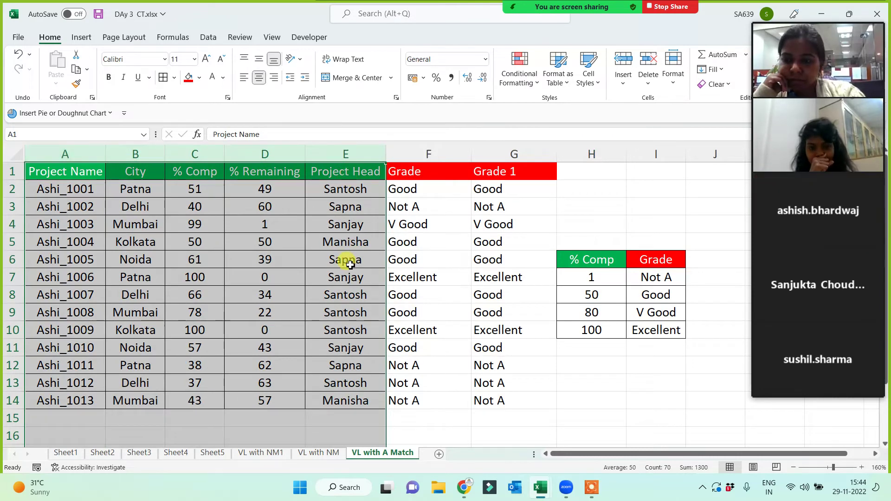
pyautogui.hotkey('ctrl', 'c')
pyautogui.click(475, 454)
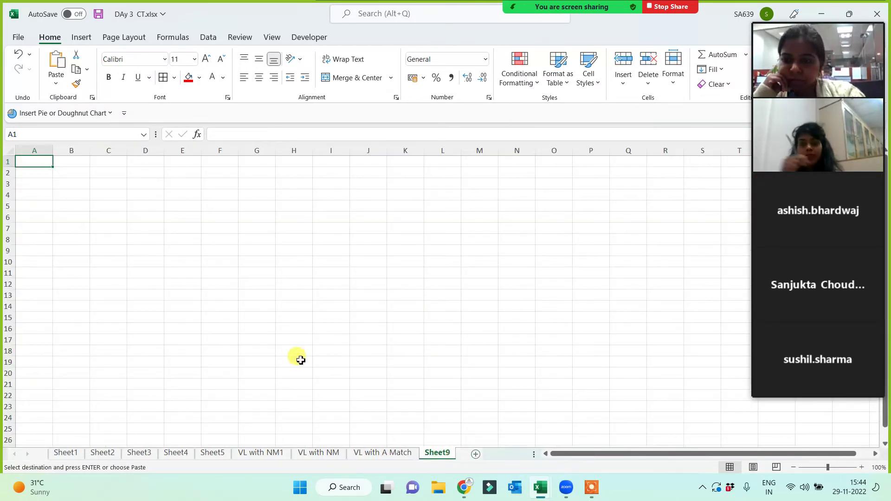
pyautogui.hotkey('ctrl', 'v')
pyautogui.scroll(6, 371, 335)
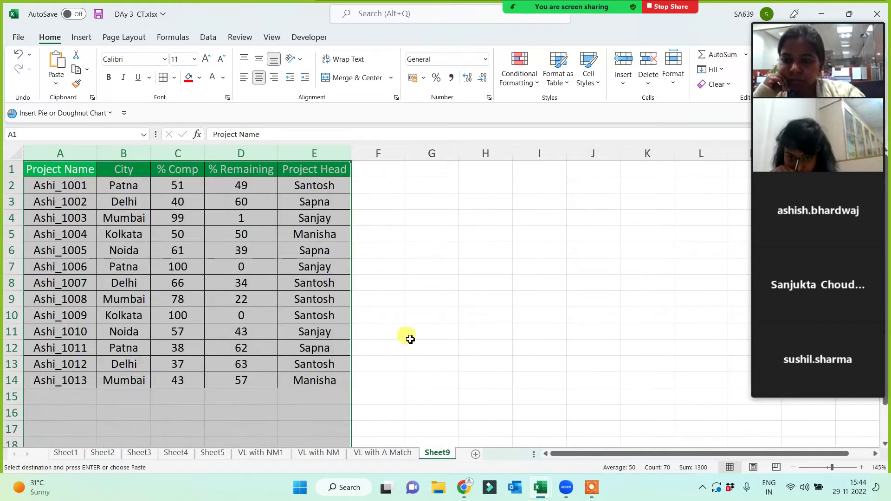
pyautogui.click(449, 330)
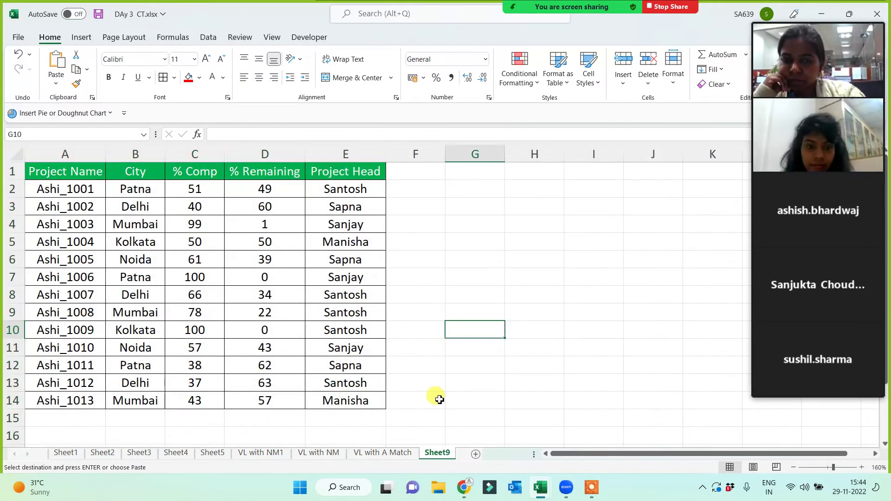
# - Rename the new worksheet as Rule
pyautogui.doubleClick(437, 453)
pyautogui.write('Rul')
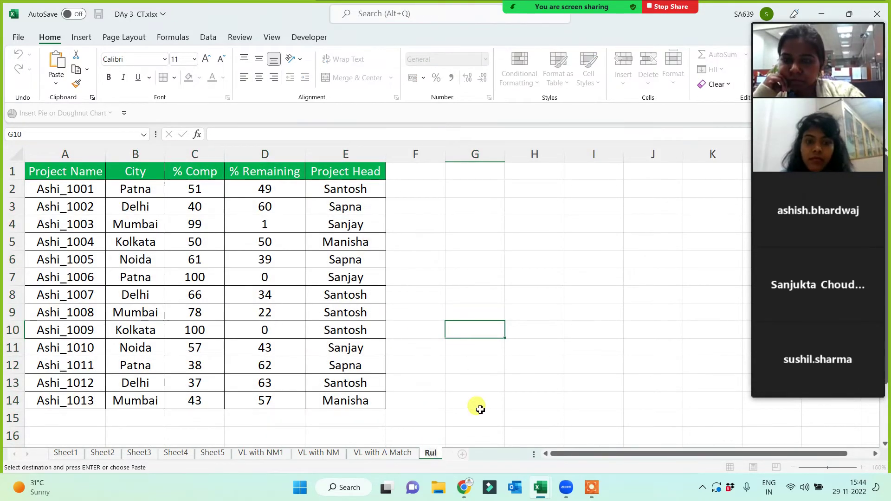
pyautogui.click(459, 239)
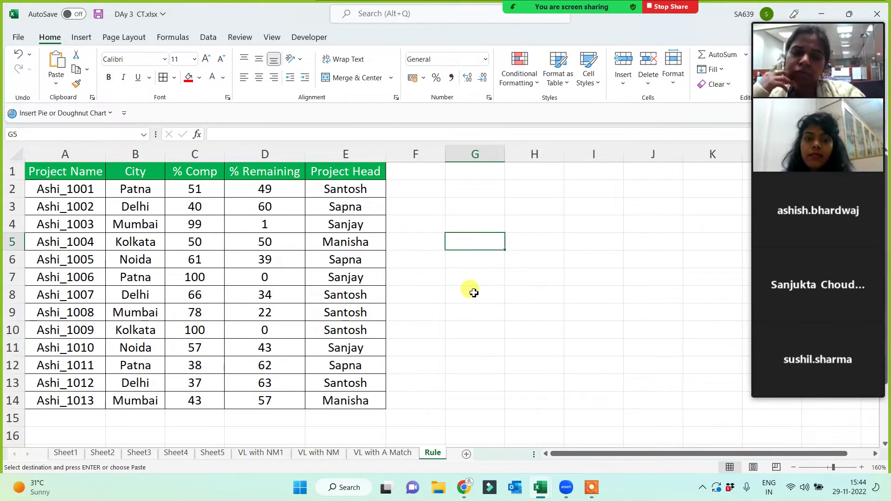
# - Enter the first VLOOKUP rule in G5: "1. searching field should be in the left most col of the data"
pyautogui.write('1.')
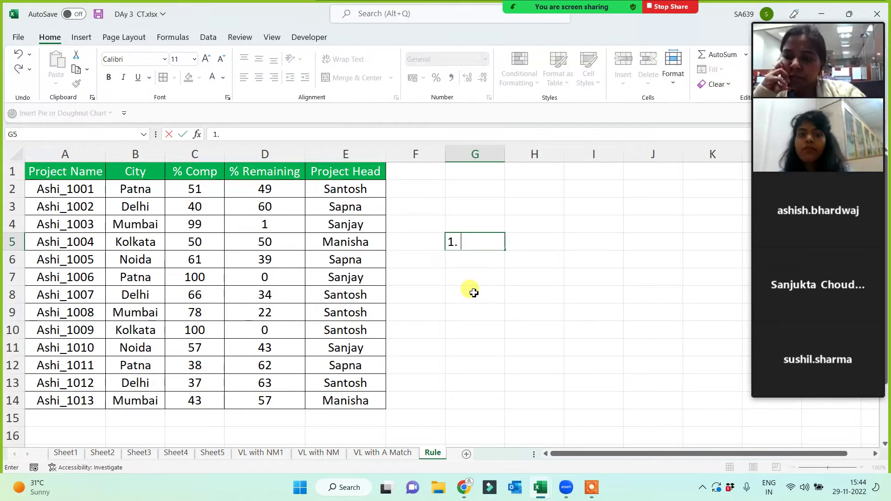
pyautogui.write(' searching field should be in the left most col of')
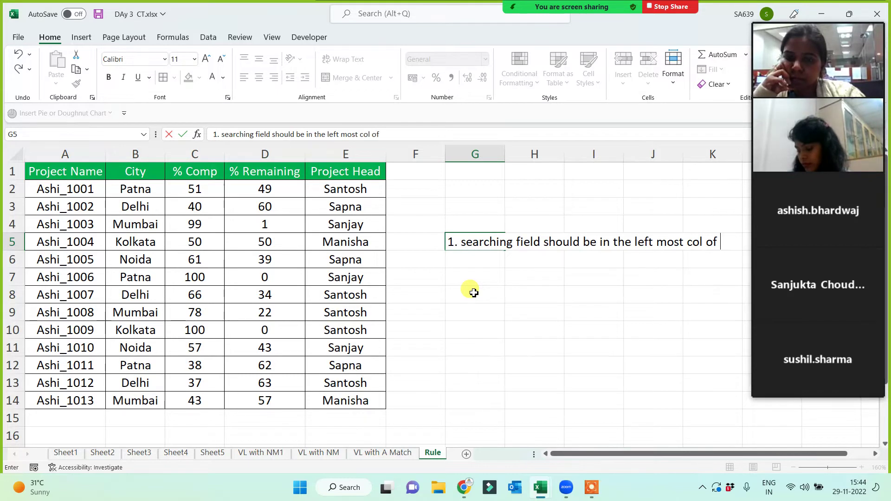
pyautogui.write('the data')
pyautogui.press('Return')
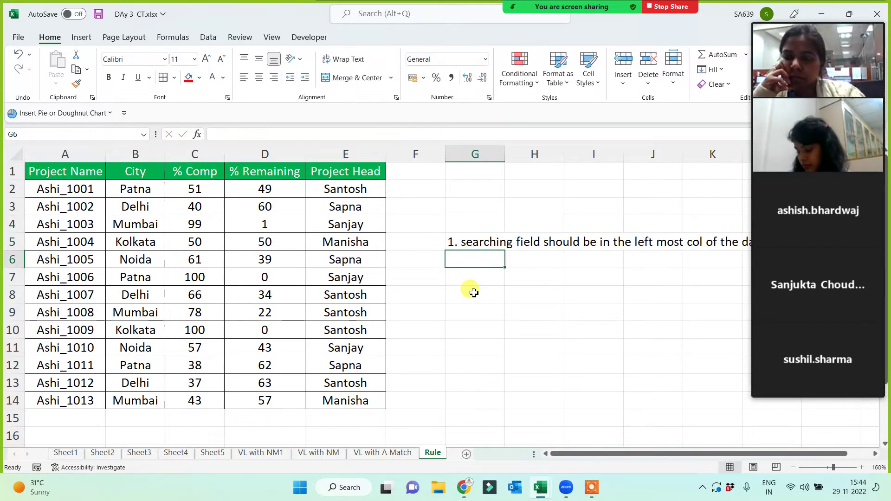
# - Point out the Project Name column and enter the second rule in G6: "2. searching field should be unique"
pyautogui.moveTo(55, 172); pyautogui.dragTo(55, 398)
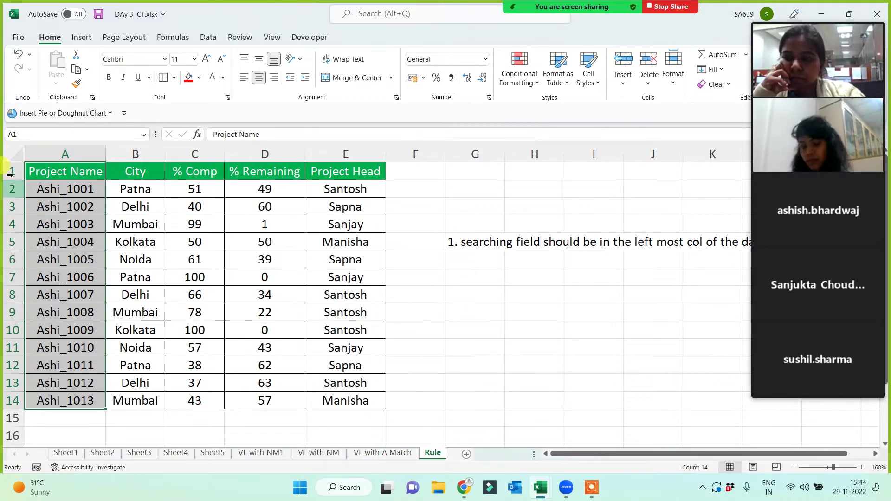
pyautogui.click(65, 172)
pyautogui.moveTo(65, 230); pyautogui.dragTo(54, 401)
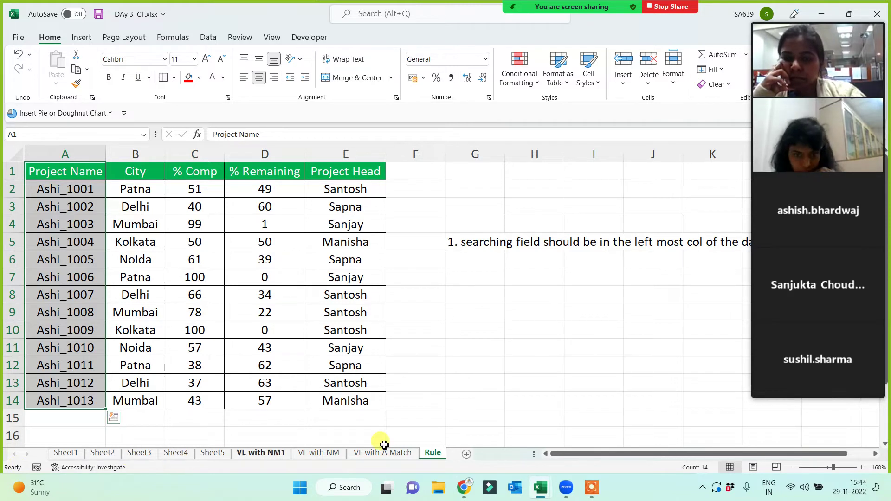
pyautogui.click(501, 341)
pyautogui.click(473, 260)
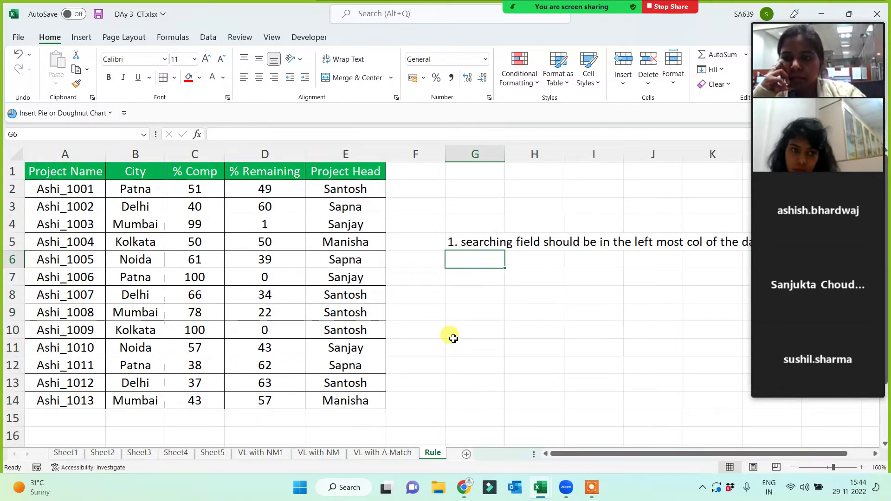
pyautogui.write('2')
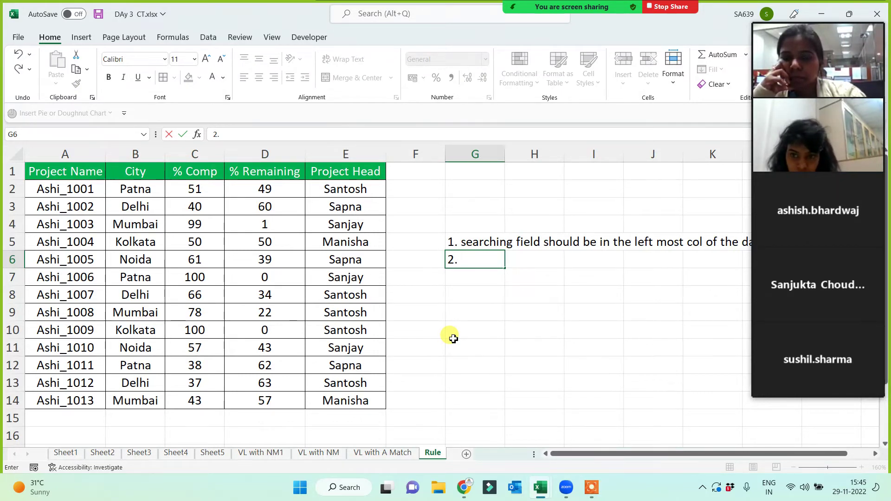
pyautogui.write('. s')
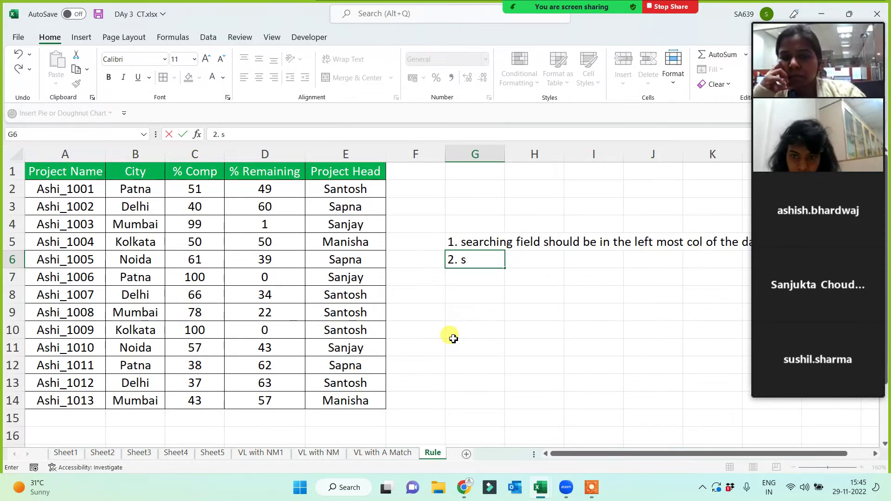
pyautogui.write('earc')
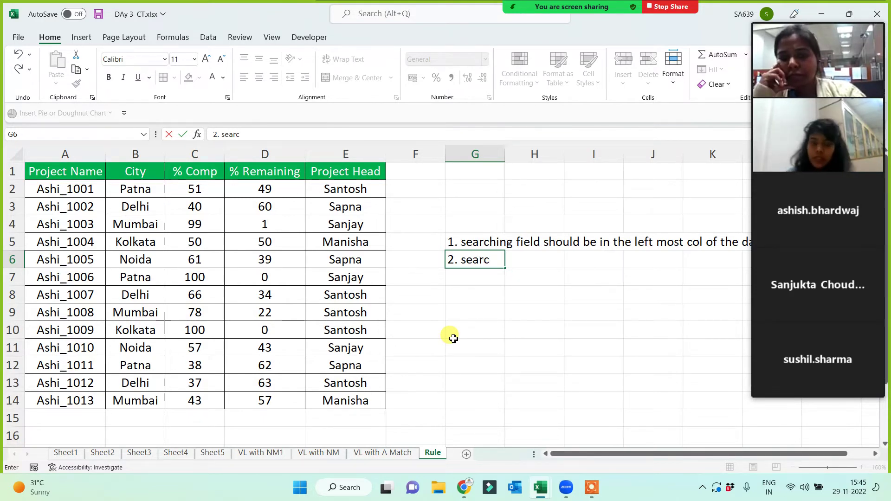
pyautogui.write('hig')
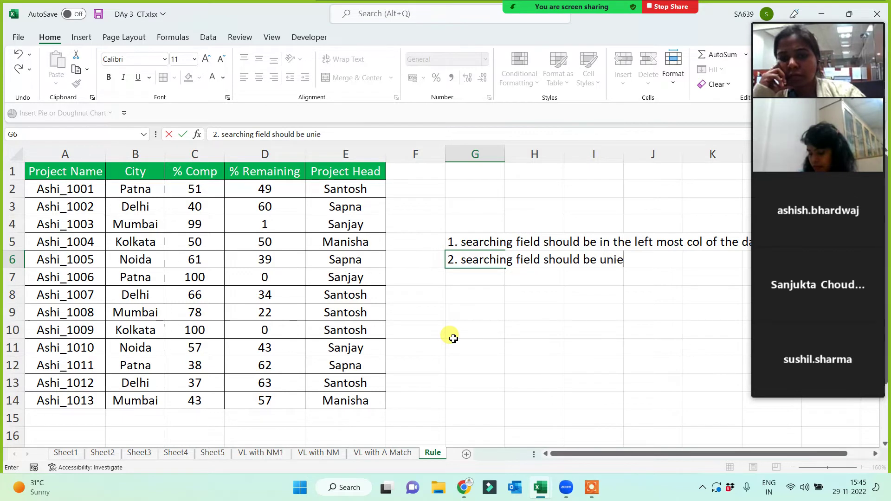
pyautogui.press('BackSpace')
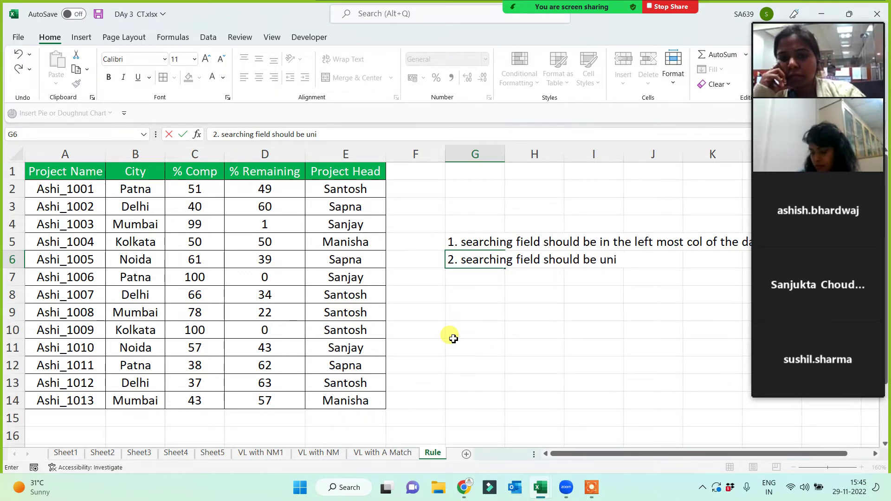
pyautogui.write('e')
pyautogui.press('Return')
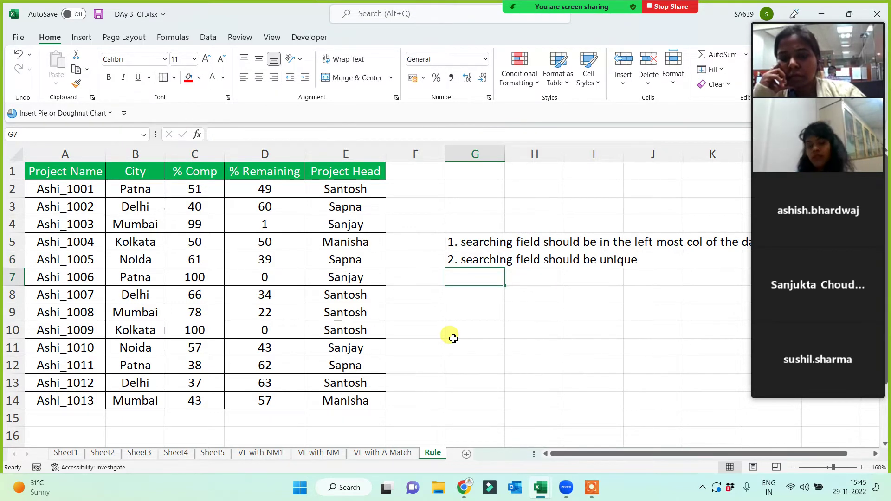
# - Point out the Project Name values and enter the third rule in G7: "3. use of Cell ref / use of $ sign"
pyautogui.moveTo(93, 190); pyautogui.dragTo(76, 399)
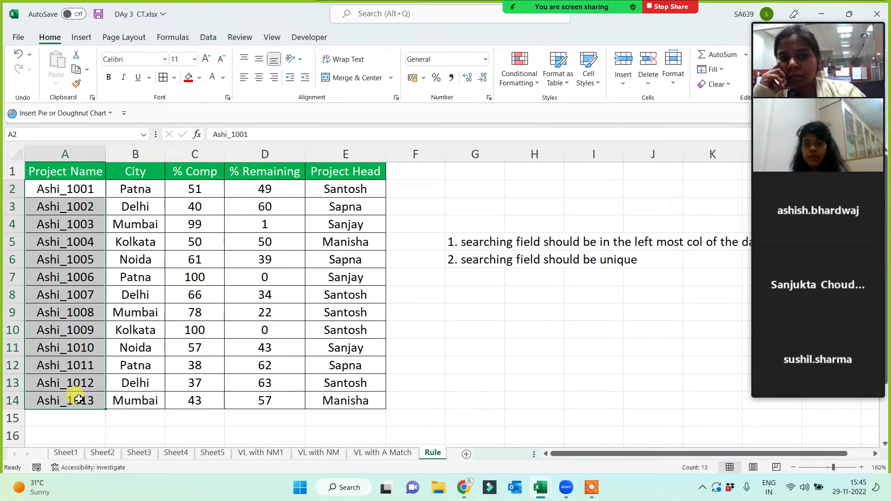
pyautogui.click(478, 297)
pyautogui.click(463, 275)
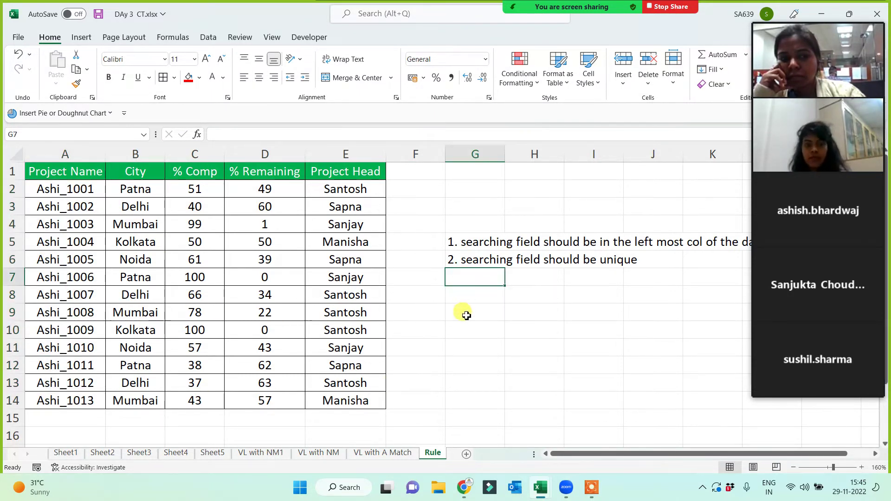
pyautogui.write('3. use')
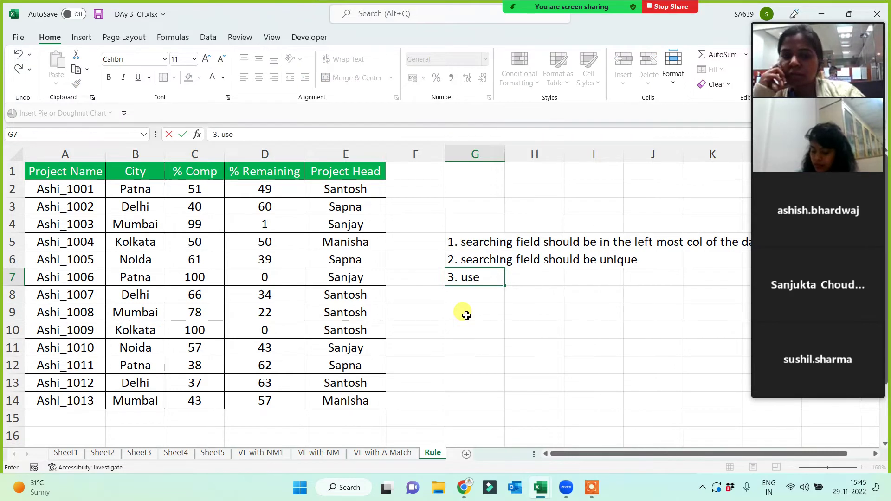
pyautogui.write(' of Cell ref / use of $ sign')
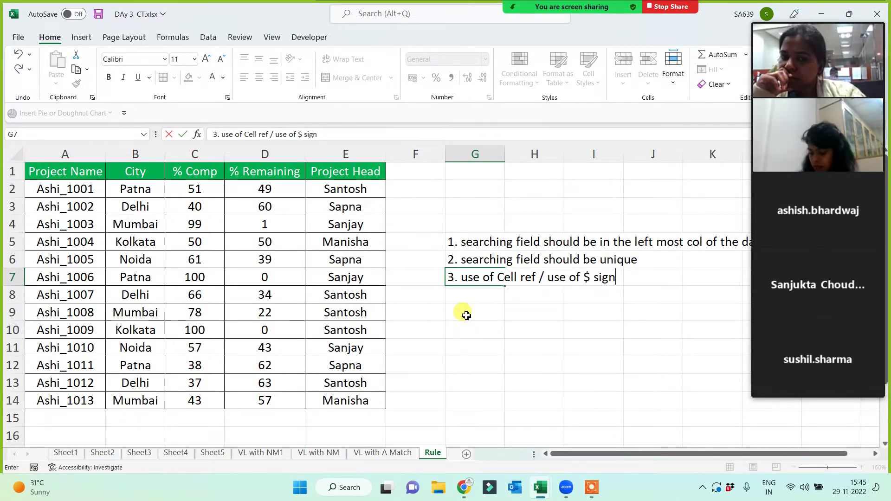
pyautogui.press('Return')
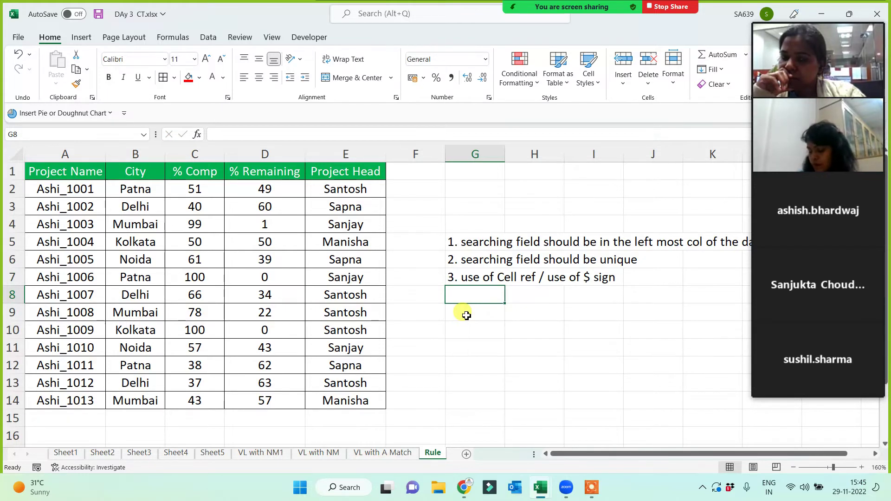
# - Review the three VLOOKUP rules in G5:G7 one by one against the Project Name column and the data range
pyautogui.click(483, 242)
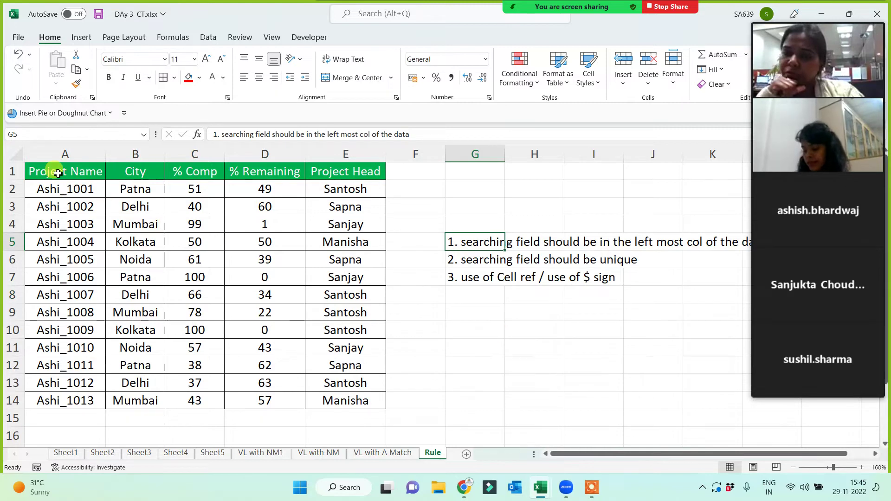
pyautogui.click(53, 147)
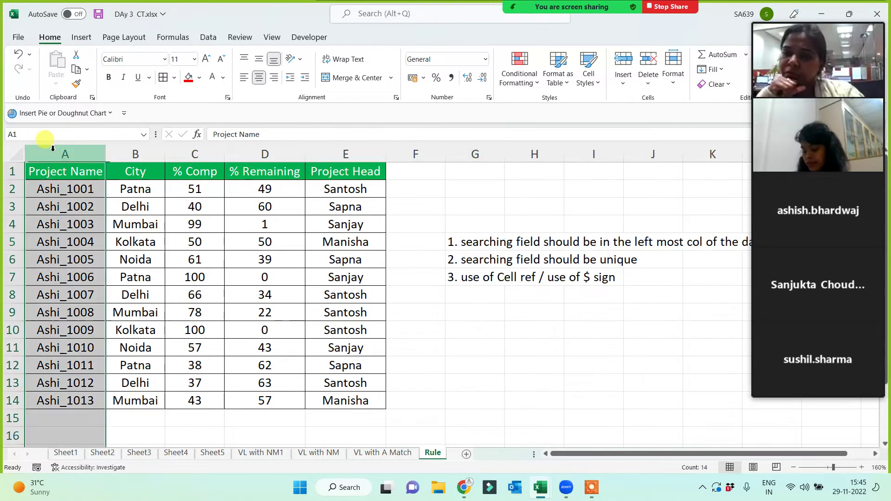
pyautogui.click(488, 260)
pyautogui.click(35, 154)
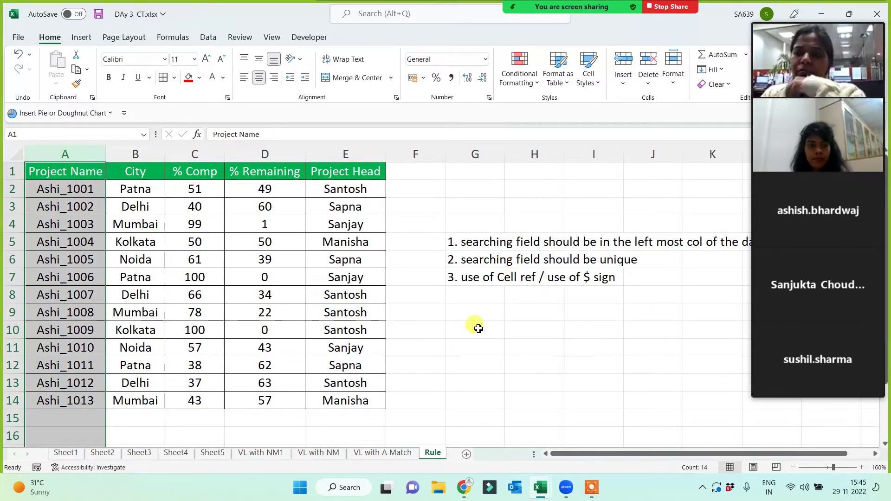
pyautogui.click(484, 261)
pyautogui.click(486, 278)
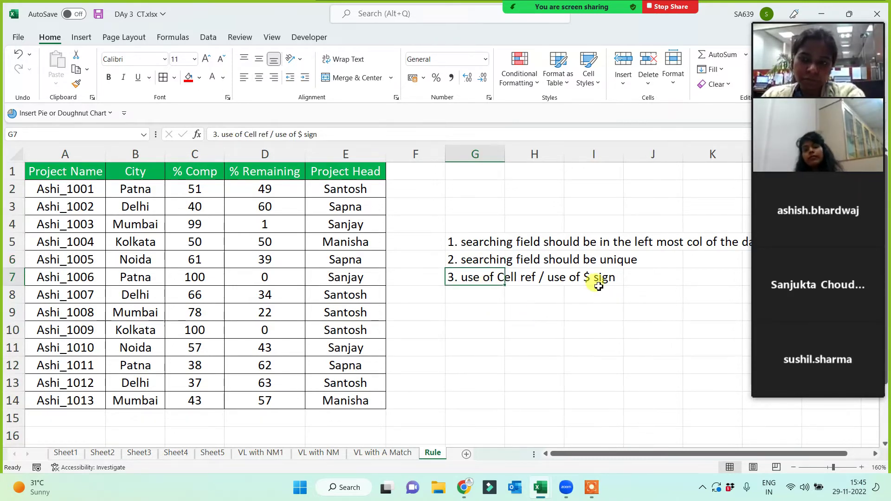
pyautogui.click(80, 171)
pyautogui.moveTo(87, 226); pyautogui.dragTo(342, 397)
pyautogui.click(527, 348)
pyautogui.click(495, 284)
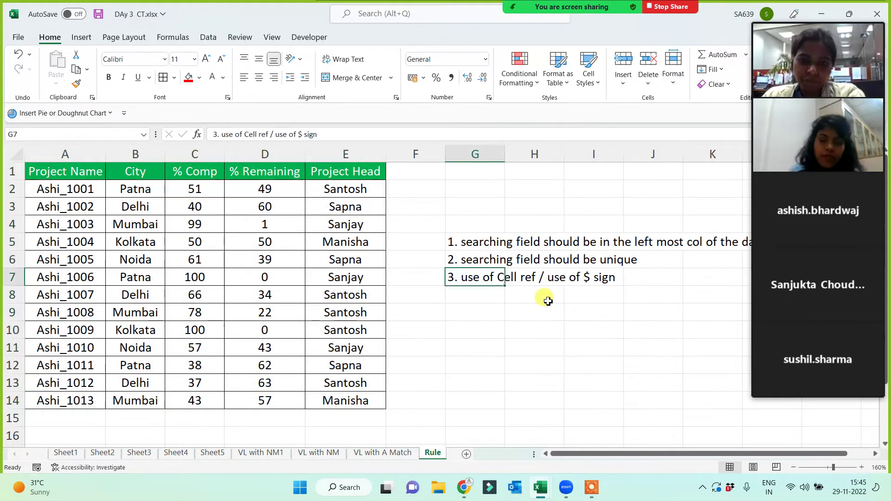
pyautogui.click(481, 353)
pyautogui.moveTo(472, 240); pyautogui.dragTo(475, 295)
pyautogui.click(482, 362)
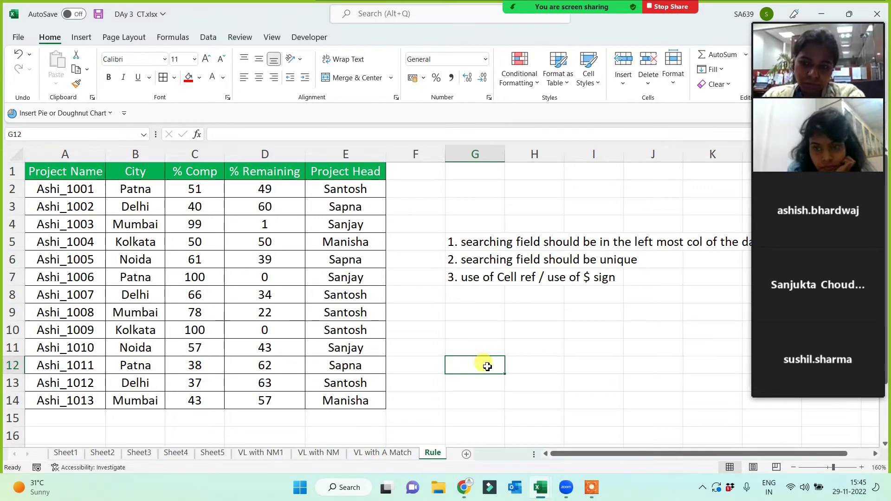
# - Copy the project data columns A to E from Rule into a new worksheet, starting at A1
pyautogui.moveTo(44, 147); pyautogui.dragTo(403, 181)
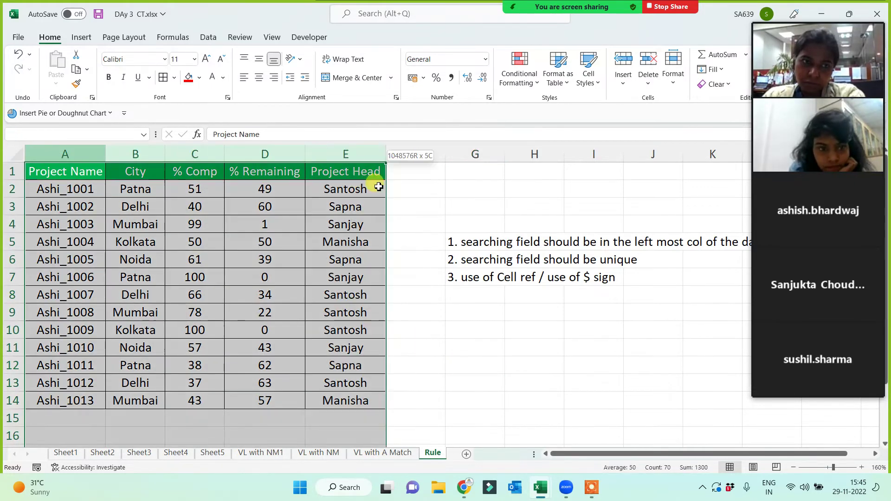
pyautogui.hotkey('ctrl', 'c')
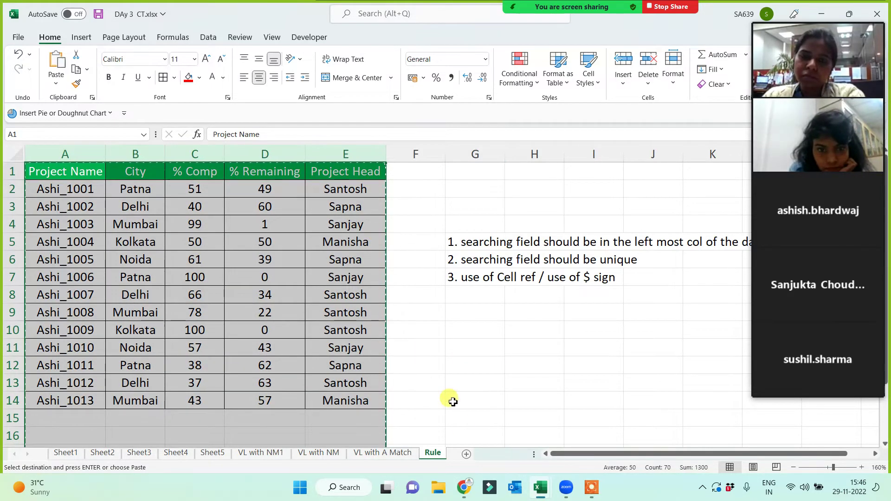
pyautogui.hotkey('ctrl', 'v')
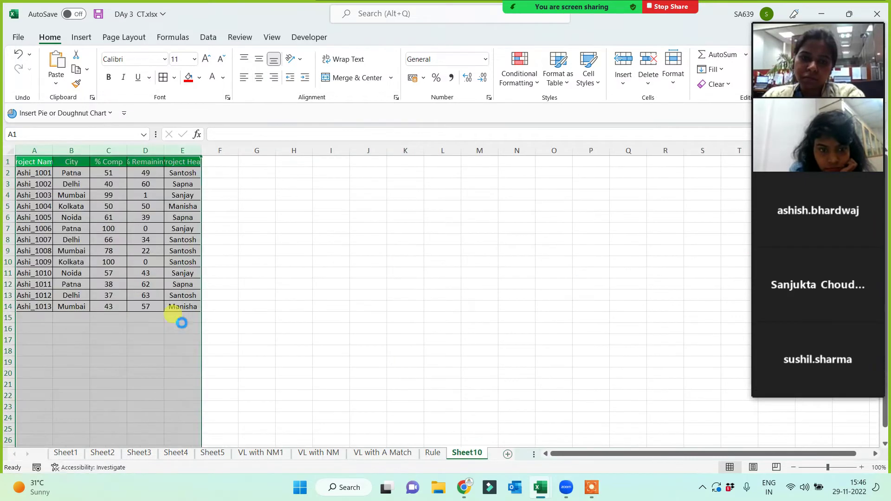
pyautogui.scroll(4, 312, 328)
# - Move the Project Name column so it sits between % Remaining and Project Head
pyautogui.click(52, 153)
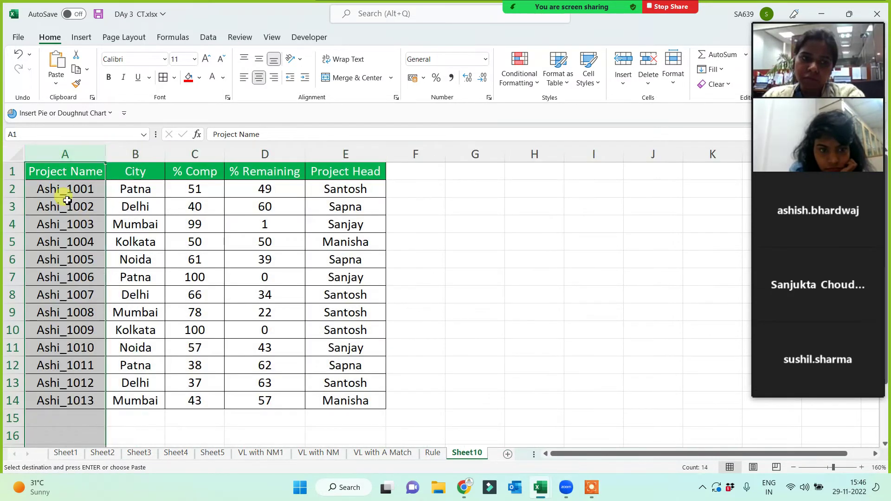
pyautogui.hotkey('ctrl', 'c')
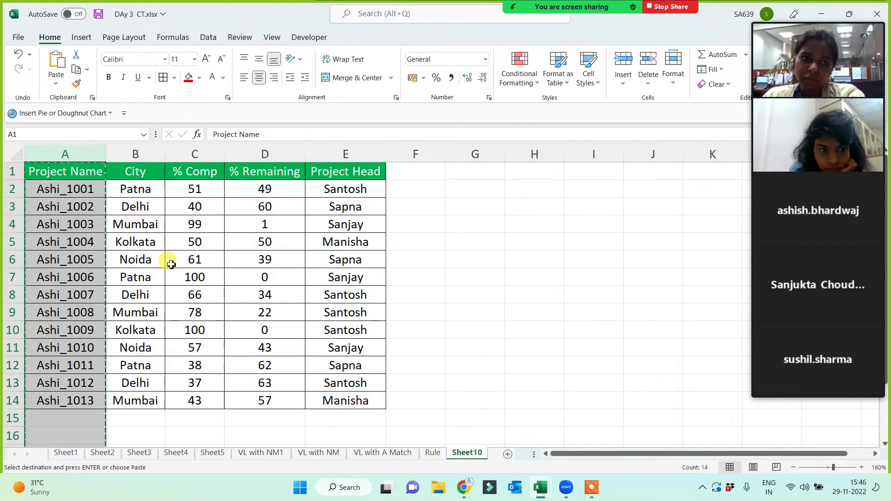
pyautogui.rightClick(329, 155)
pyautogui.click(351, 275)
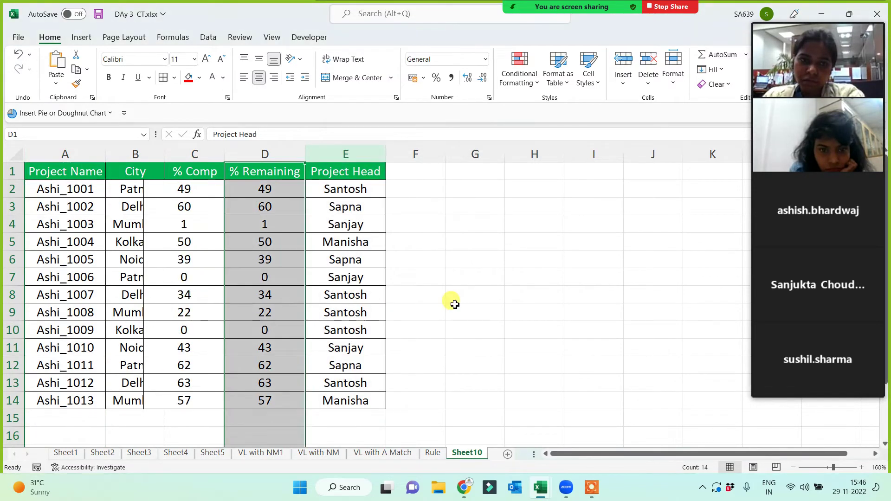
pyautogui.click(469, 301)
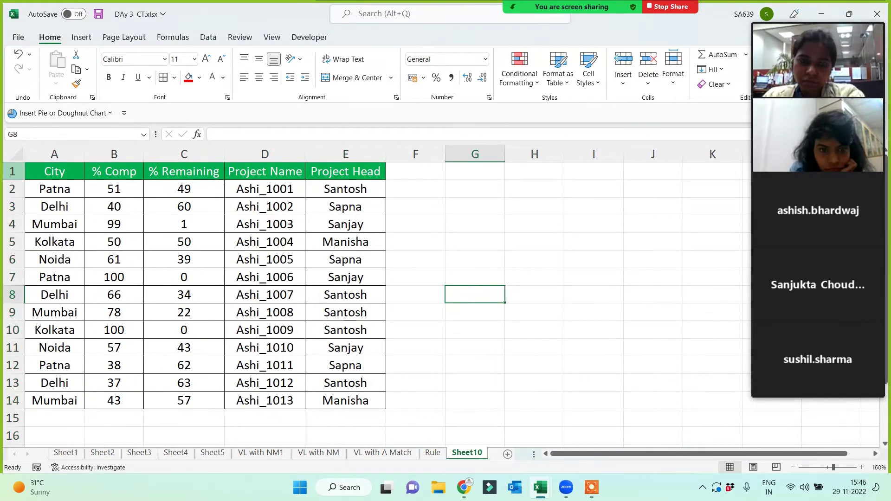
pyautogui.click(491, 264)
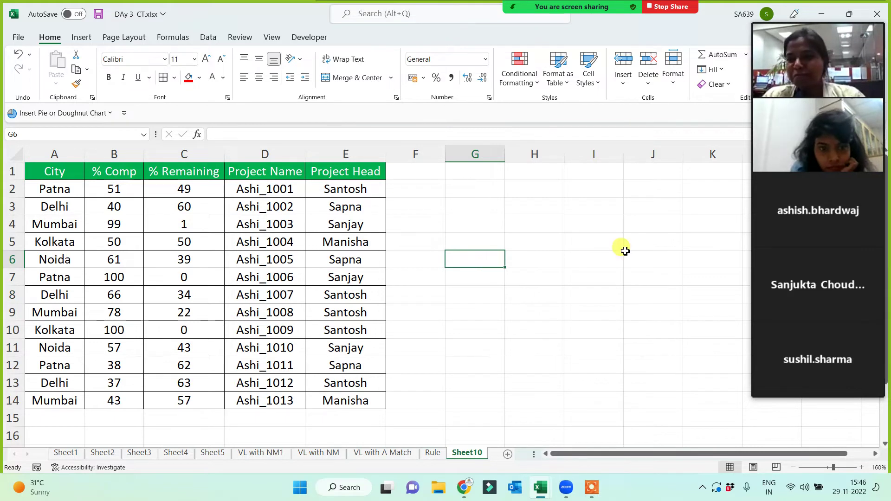
pyautogui.moveTo(852, 80)
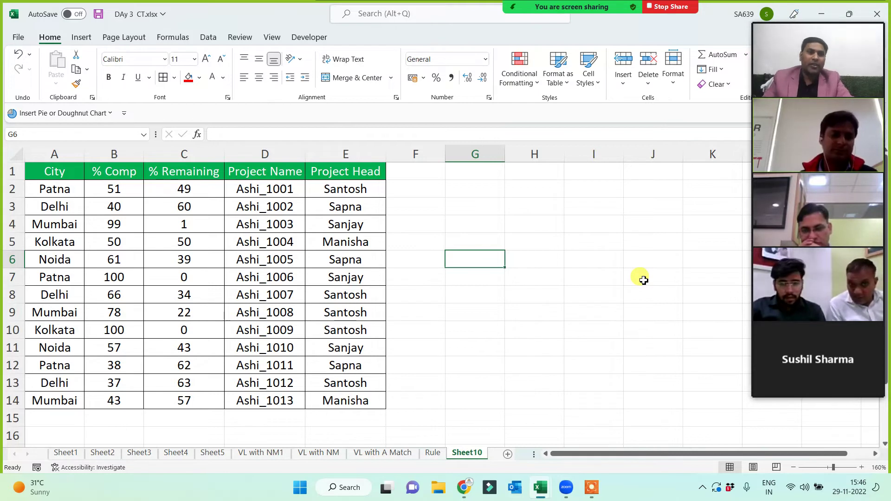
# - Copy the Project Name header with Ashi_1003, Ashi_1007, Ashi_1009 and Ashi_1012 into G5:G9
pyautogui.click(265, 173)
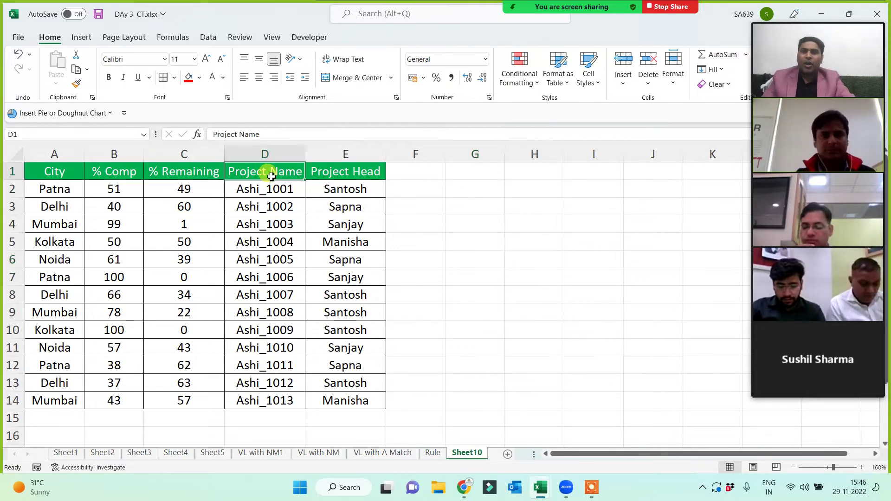
pyautogui.keyDown('ctrl'); pyautogui.click(265, 224); pyautogui.keyUp('ctrl')
pyautogui.keyDown('ctrl'); pyautogui.click(265, 295); pyautogui.keyUp('ctrl')
pyautogui.keyDown('ctrl'); pyautogui.click(265, 330); pyautogui.keyUp('ctrl')
pyautogui.keyDown('ctrl'); pyautogui.click(267, 383); pyautogui.keyUp('ctrl')
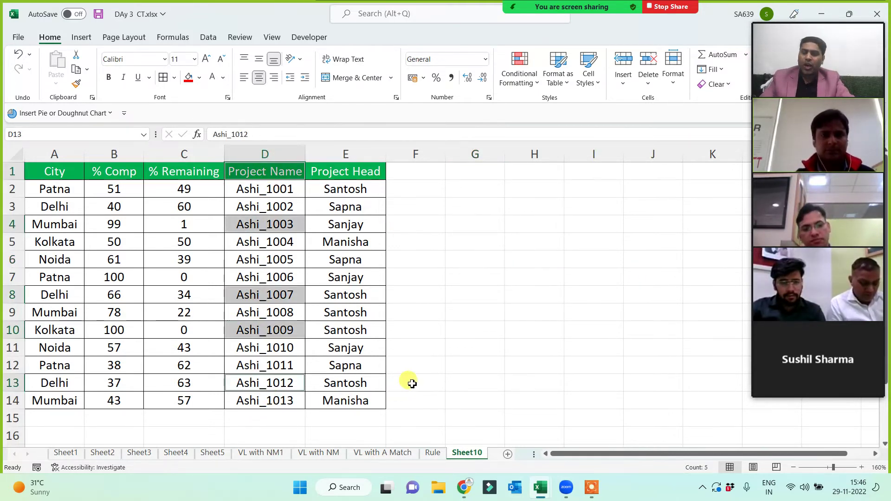
pyautogui.hotkey('ctrl', 'c')
pyautogui.click(477, 242)
pyautogui.hotkey('ctrl', 'v')
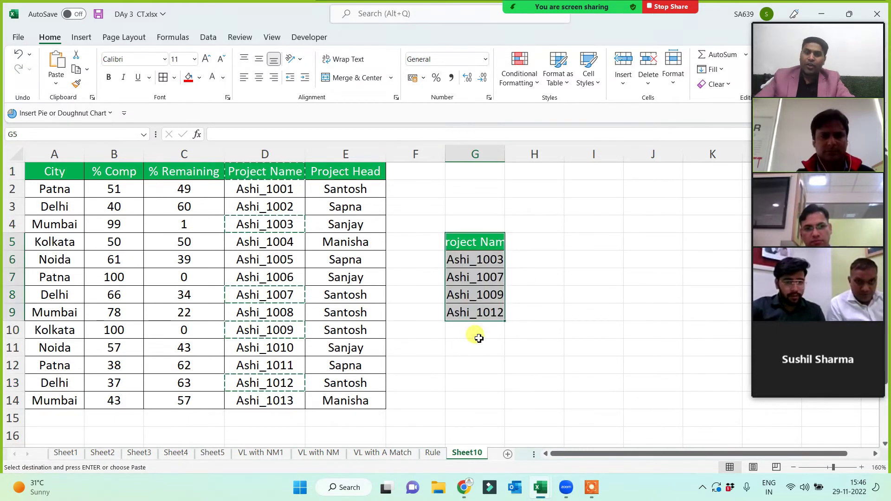
pyautogui.click(475, 361)
# - Add Ashi_1001 to the lookup list in G10 and widen column G to fit the header
pyautogui.click(257, 190)
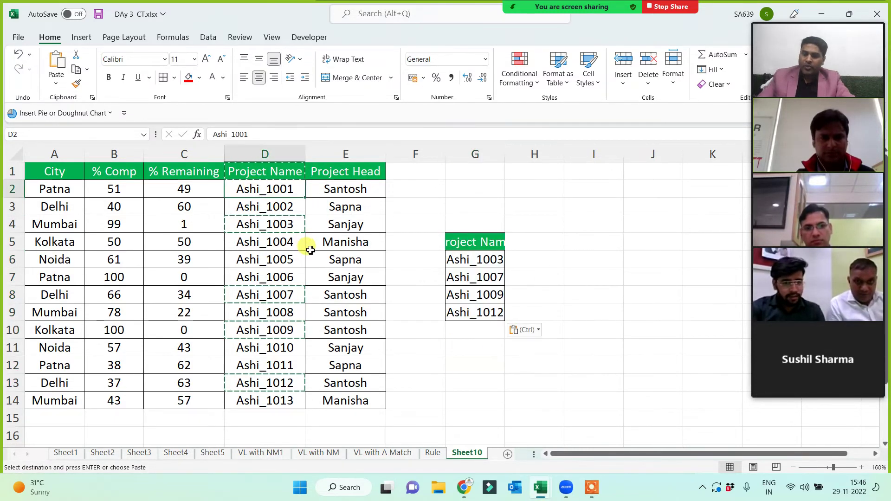
pyautogui.hotkey('ctrl', 'c')
pyautogui.click(473, 332)
pyautogui.hotkey('ctrl', 'v')
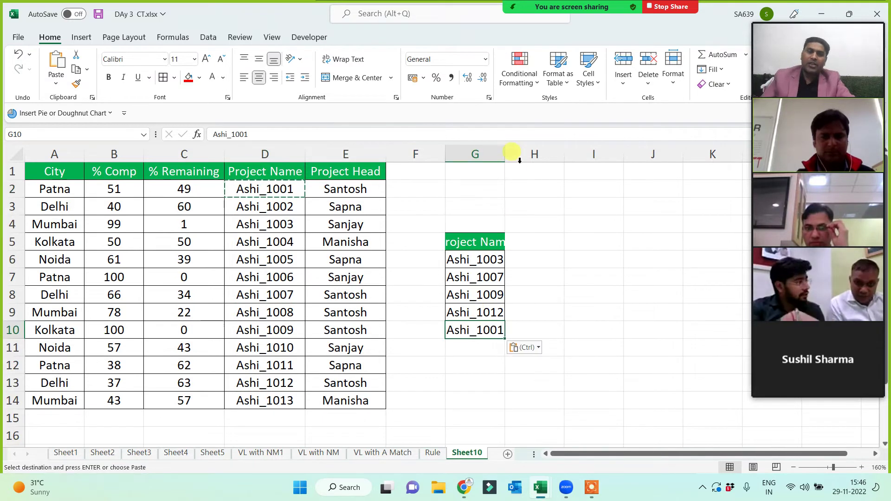
pyautogui.moveTo(505, 154); pyautogui.dragTo(557, 154)
# - Move the Project Name header of the lookup list from G5 to G3
pyautogui.click(477, 249)
pyautogui.hotkey('ctrl', 'c')
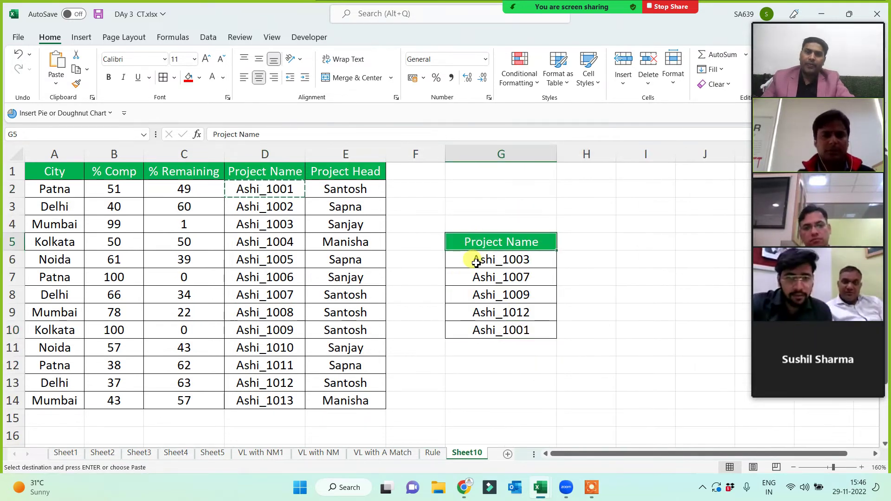
pyautogui.click(482, 205)
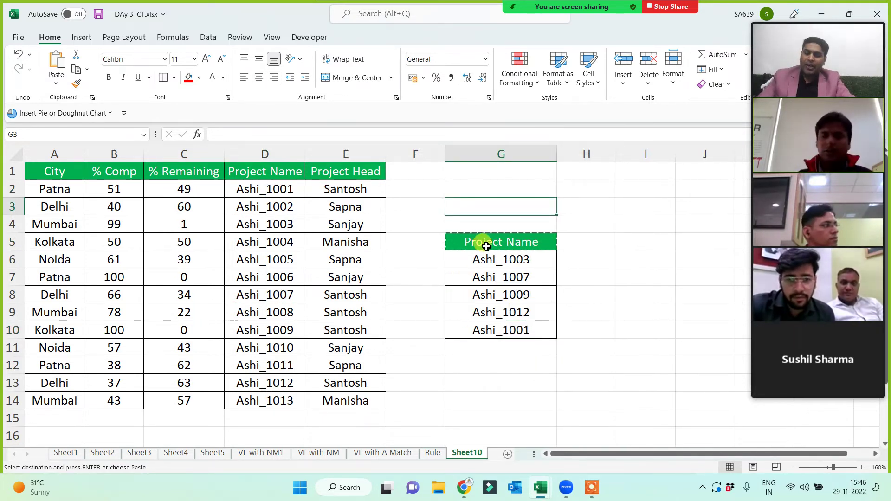
pyautogui.hotkey('ctrl', 'v')
pyautogui.click(502, 350)
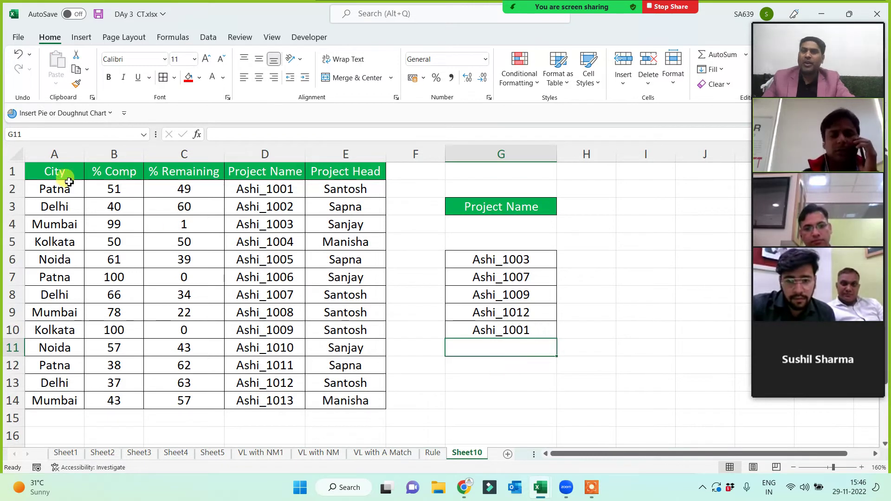
# - Copy the City header into H3 beside Project Name and widen column H
pyautogui.click(55, 171)
pyautogui.hotkey('ctrl', 'c')
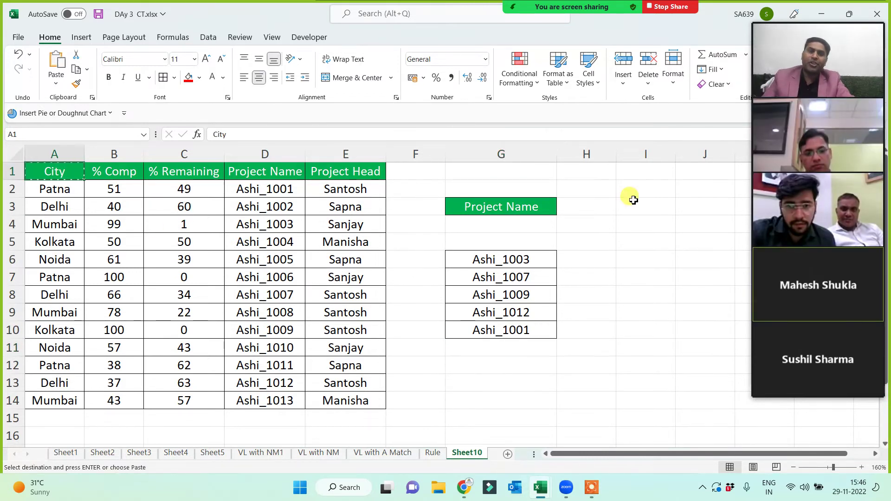
pyautogui.click(597, 204)
pyautogui.hotkey('ctrl', 'v')
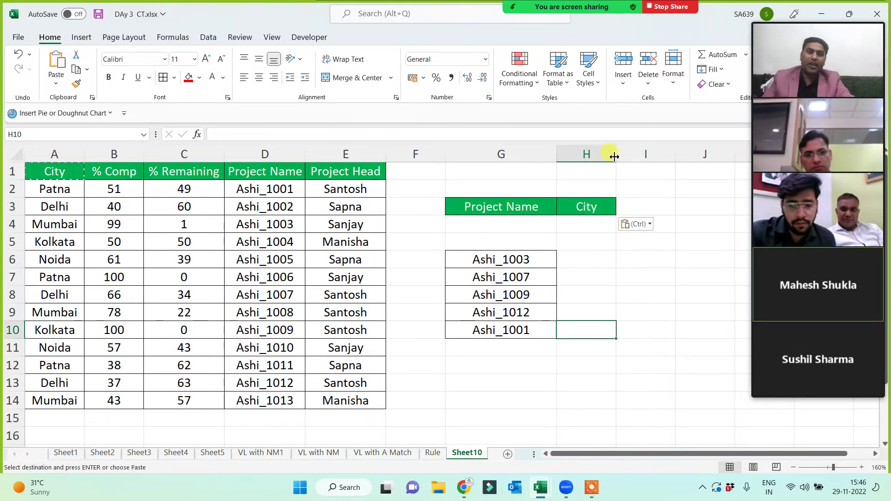
pyautogui.moveTo(616, 154); pyautogui.dragTo(677, 153)
pyautogui.click(612, 268)
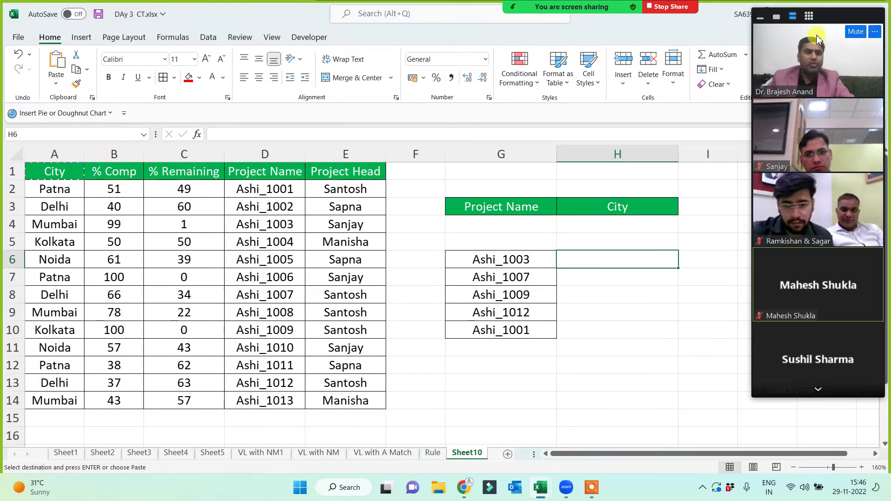
# - Clear the pending copy of the City header and rename Sheet10 to XLookup
pyautogui.click(259, 153)
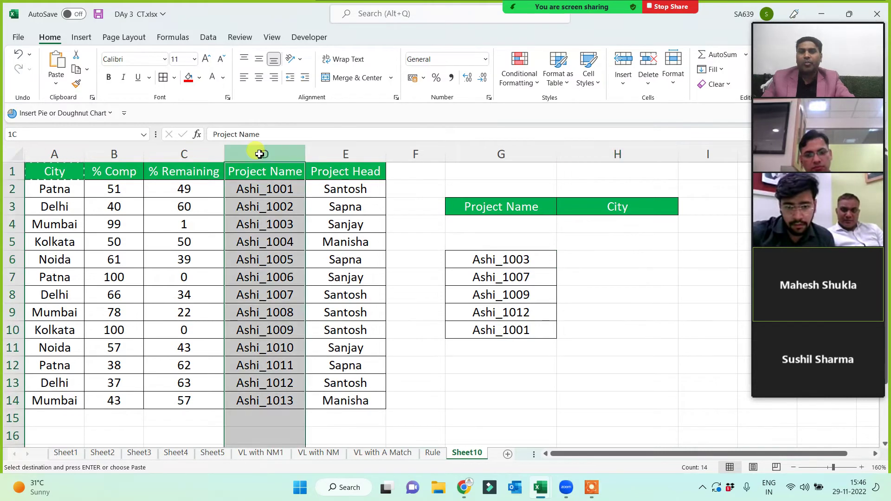
pyautogui.press('Escape')
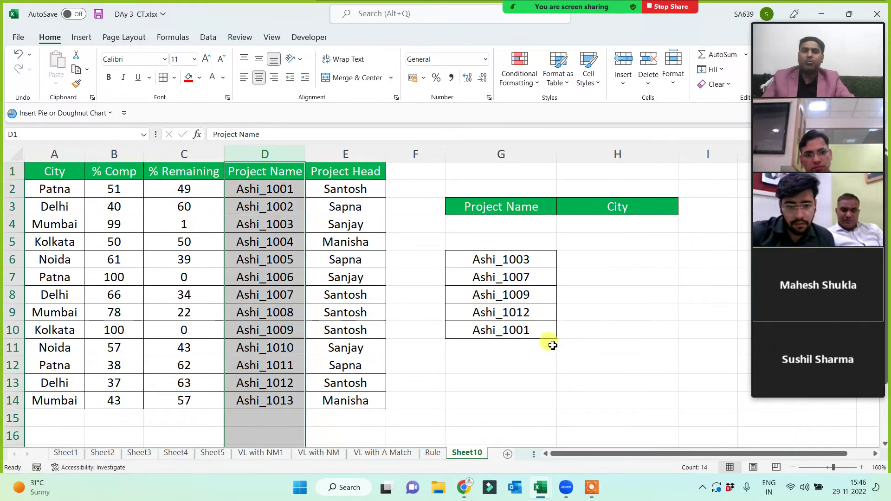
pyautogui.click(612, 264)
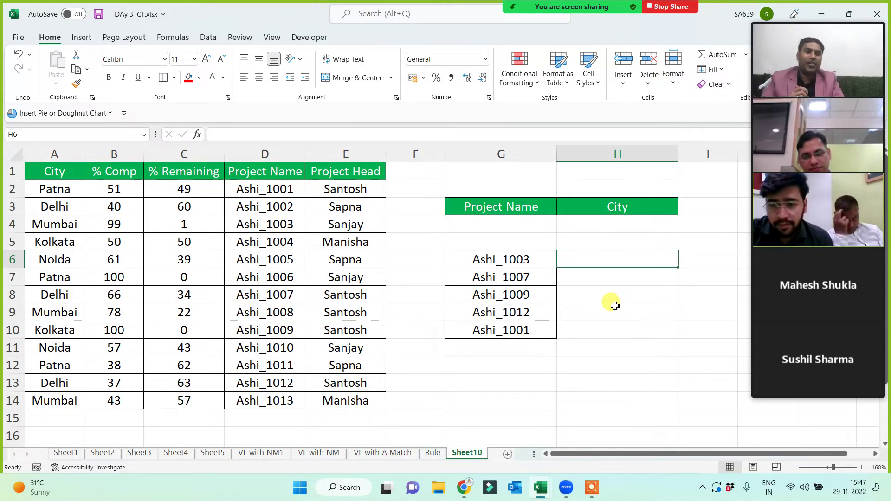
pyautogui.doubleClick(470, 453)
pyautogui.write('XLookup')
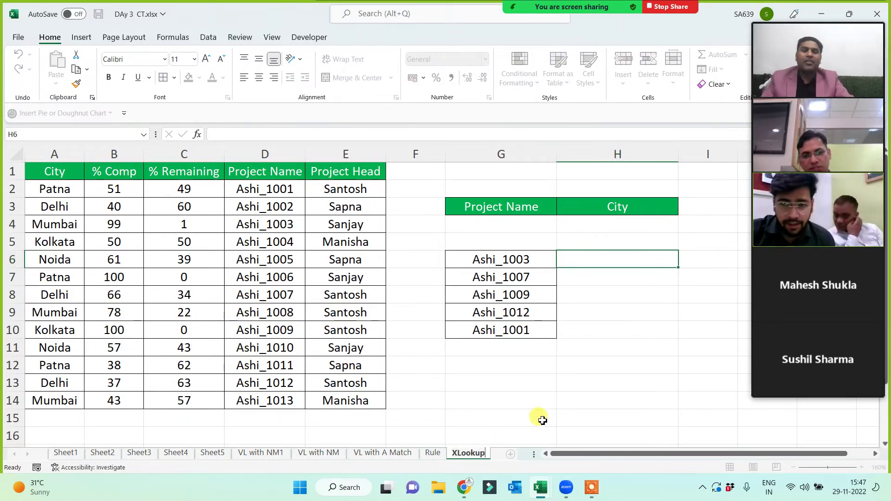
pyautogui.click(494, 394)
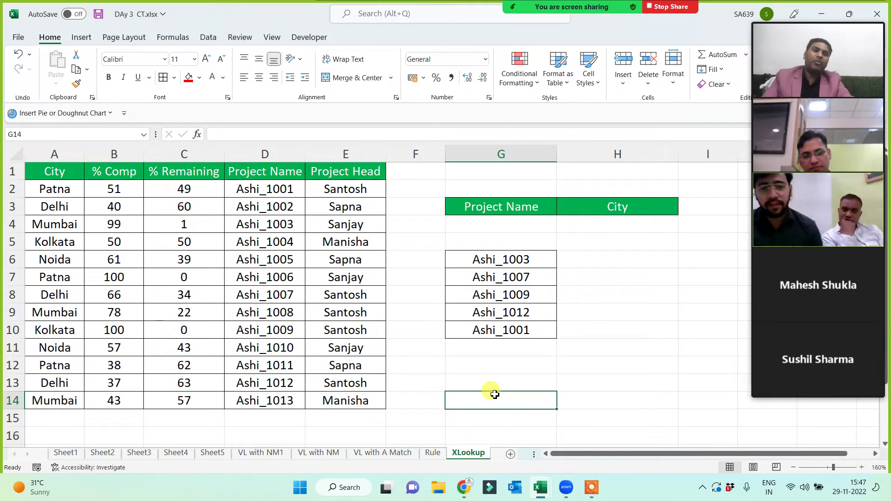
# - Look up the city for Ashi_1003 in H6 with =XLOOKUP(G6,$D$1:$D$14,$A$1:$A$14)
pyautogui.click(584, 260)
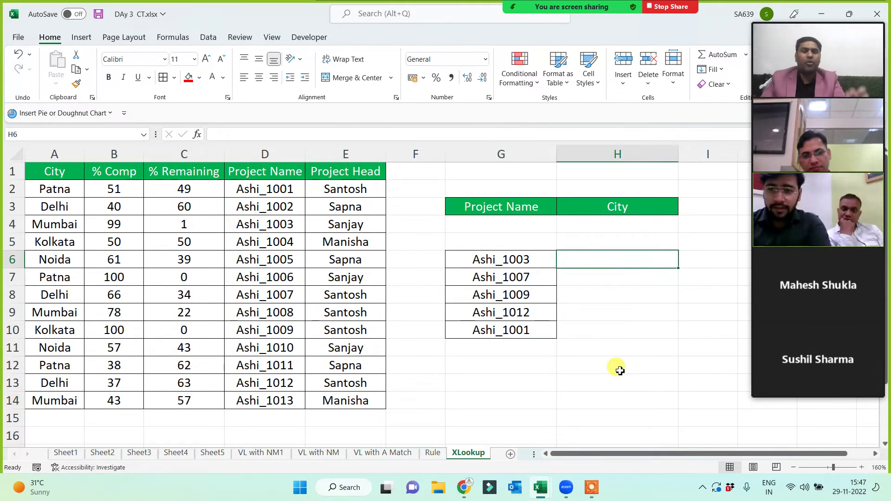
pyautogui.write('=')
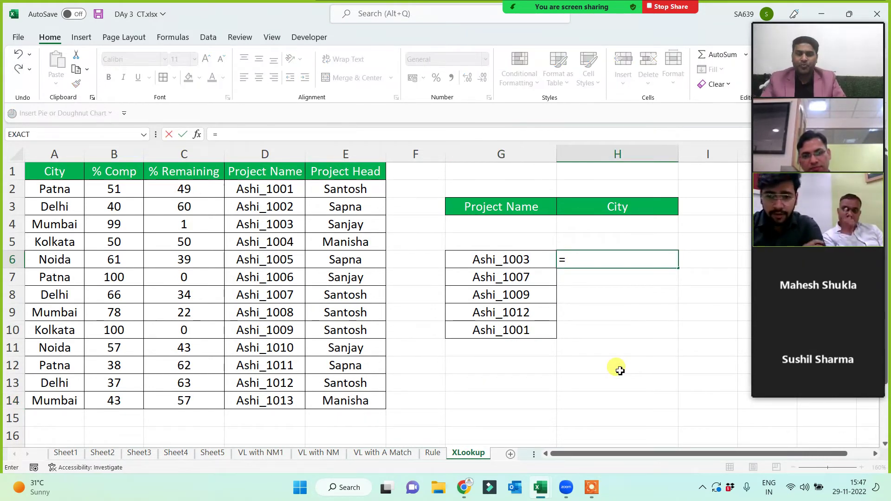
pyautogui.write('xl')
pyautogui.press('Tab')
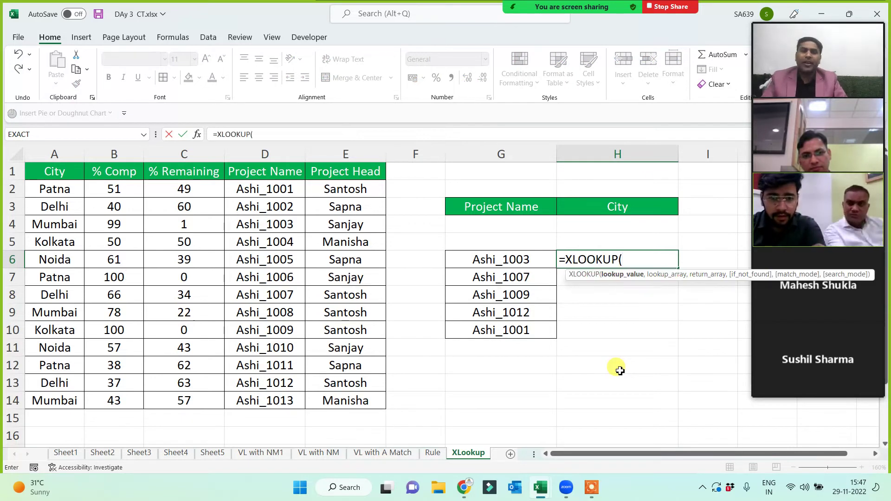
pyautogui.click(512, 259)
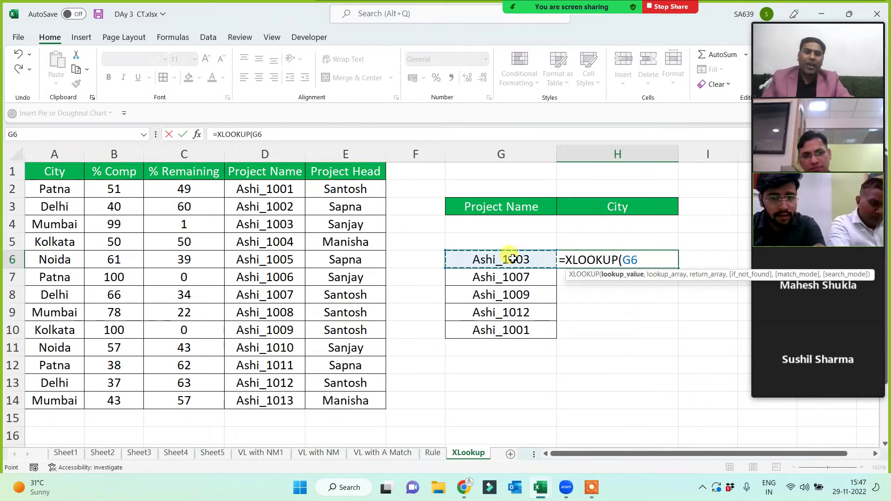
pyautogui.write(',')
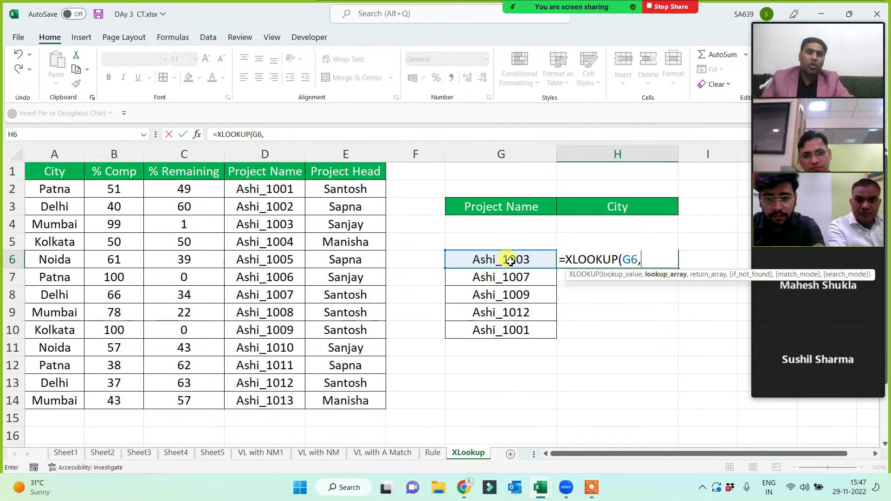
pyautogui.moveTo(246, 173); pyautogui.dragTo(253, 404)
pyautogui.press('F4')
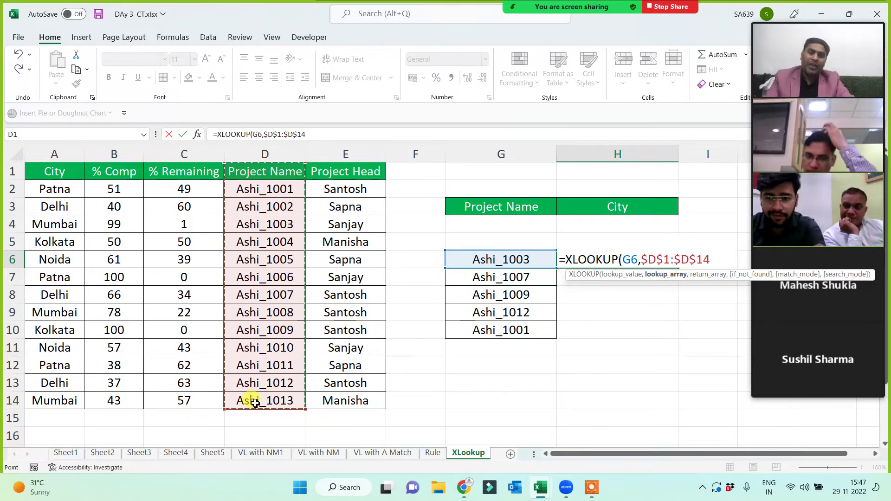
pyautogui.write(',')
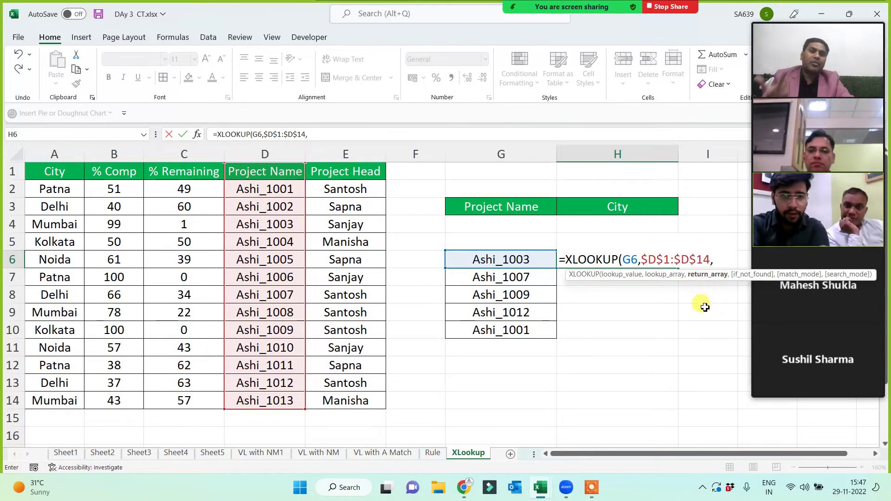
pyautogui.moveTo(57, 175); pyautogui.dragTo(55, 402)
pyautogui.press('F4')
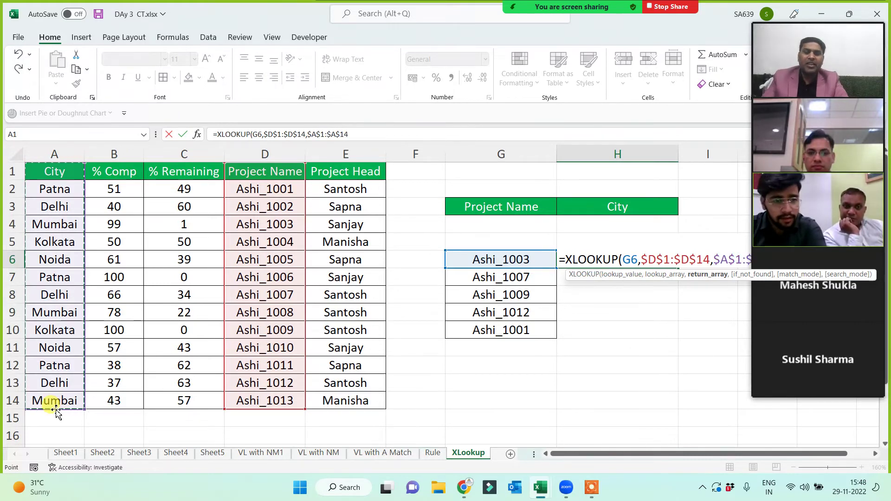
pyautogui.write(')')
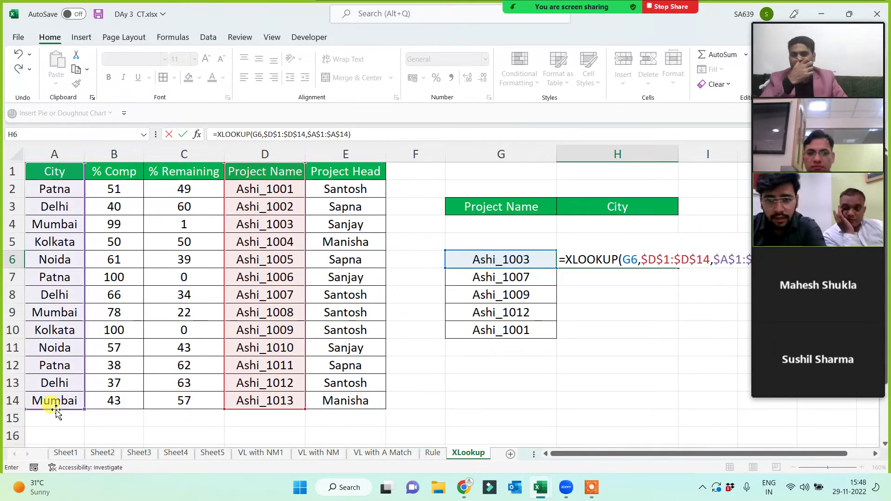
pyautogui.press('Return')
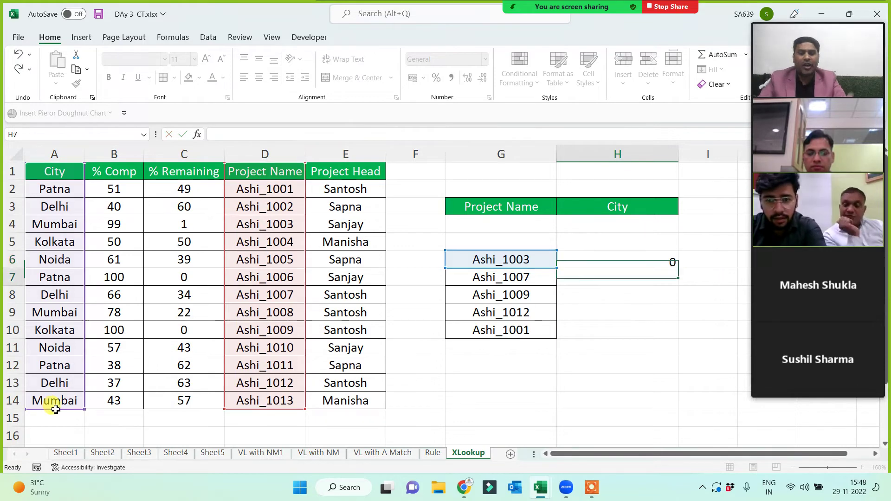
# - Fill the city lookup formula from H6 down to H10 and narrow column H
pyautogui.click(616, 261)
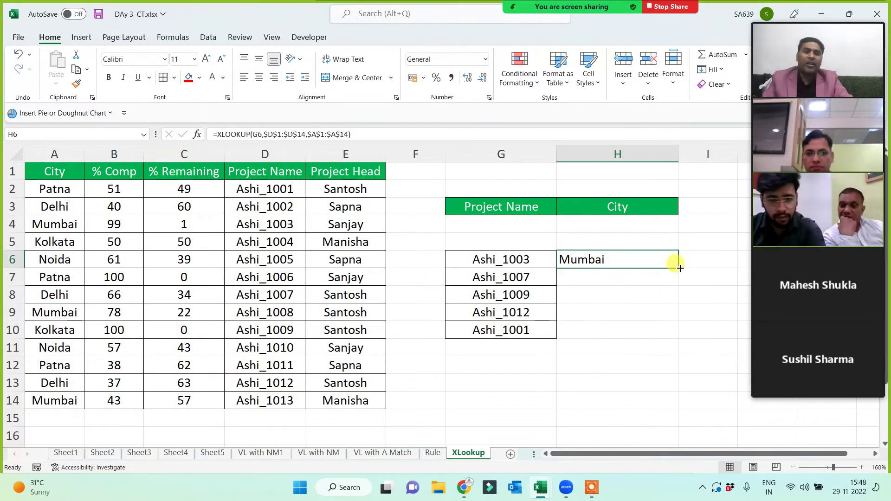
pyautogui.moveTo(677, 268); pyautogui.dragTo(659, 335)
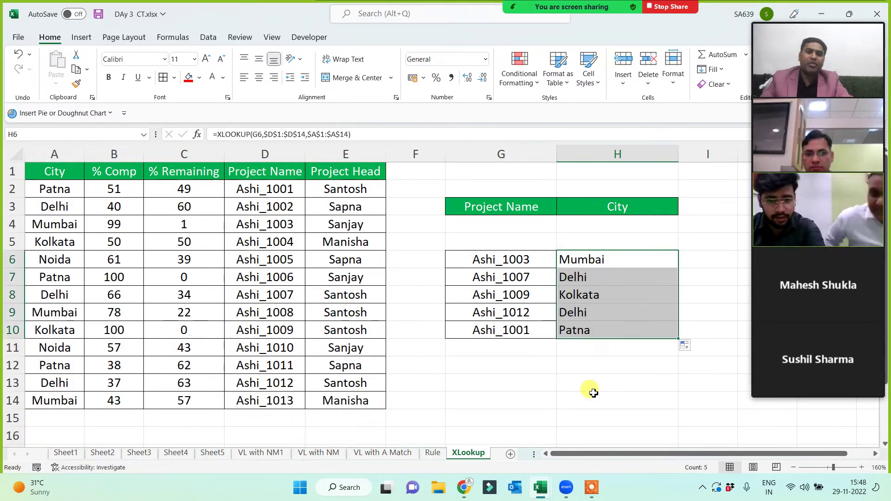
pyautogui.moveTo(679, 151); pyautogui.dragTo(632, 153)
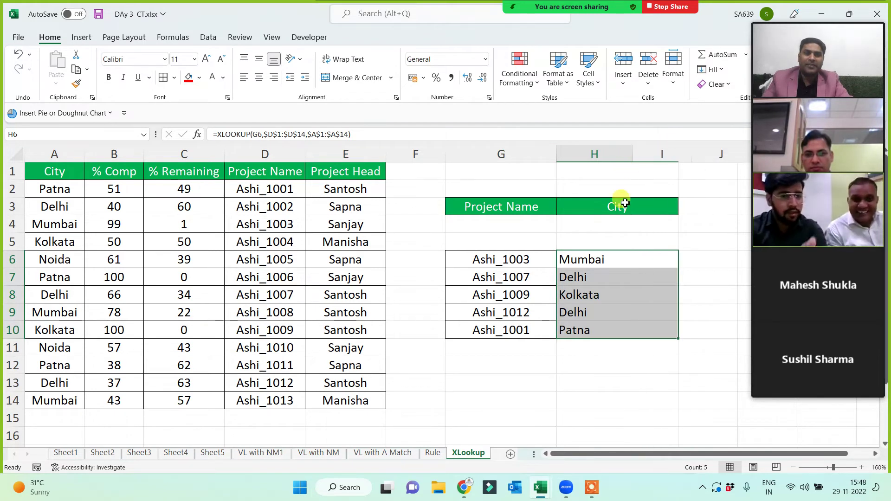
pyautogui.click(562, 378)
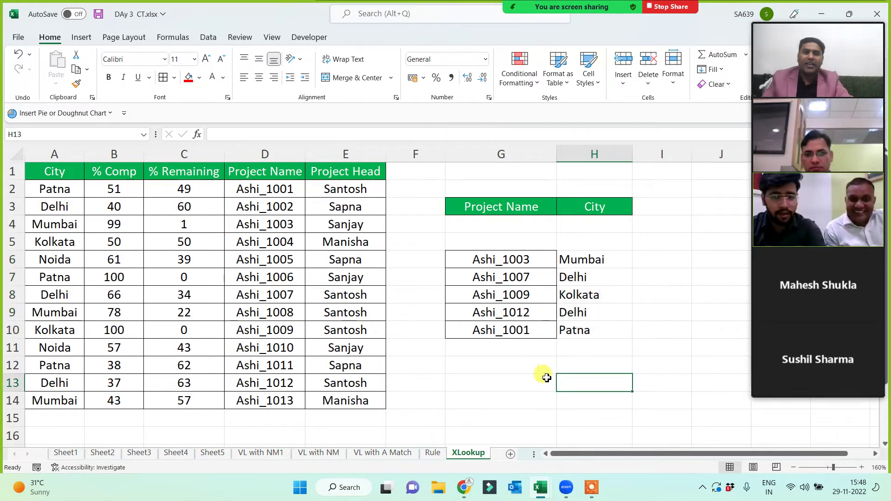
# - Copy the % Comp header from B1 into I3 beside City
pyautogui.click(119, 171)
pyautogui.hotkey('ctrl', 'c')
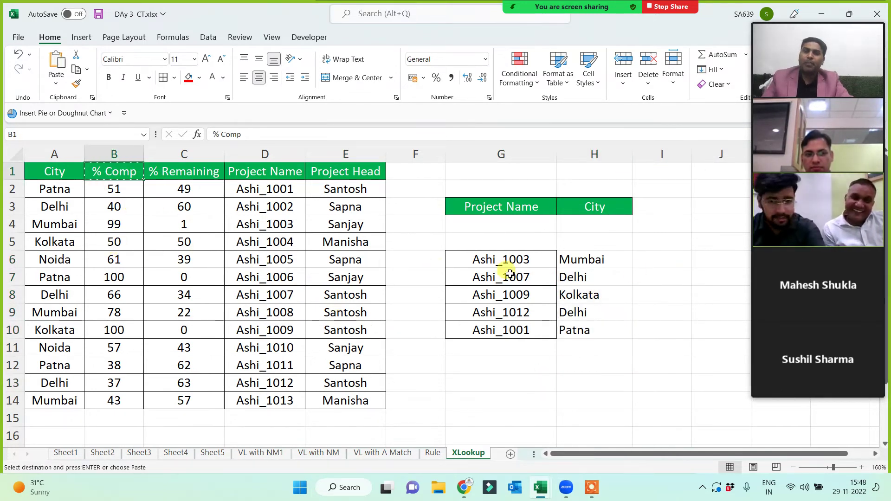
pyautogui.click(658, 207)
pyautogui.hotkey('ctrl', 'v')
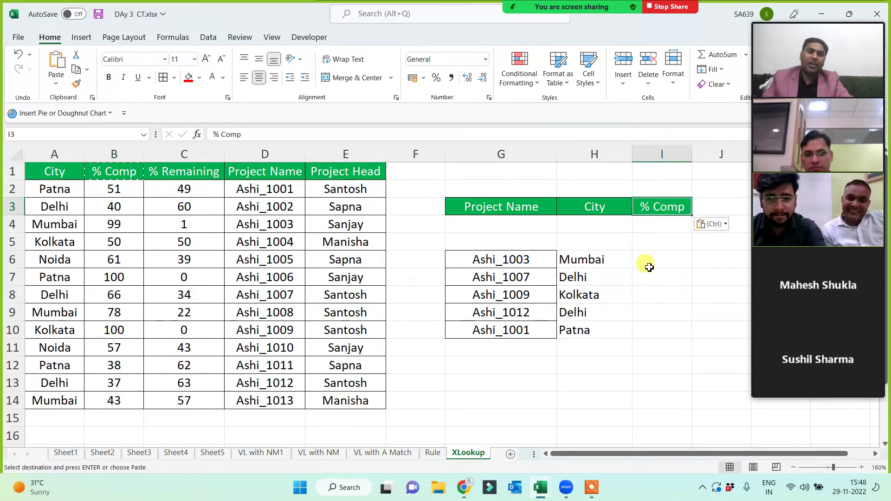
pyautogui.click(643, 262)
pyautogui.press('Escape')
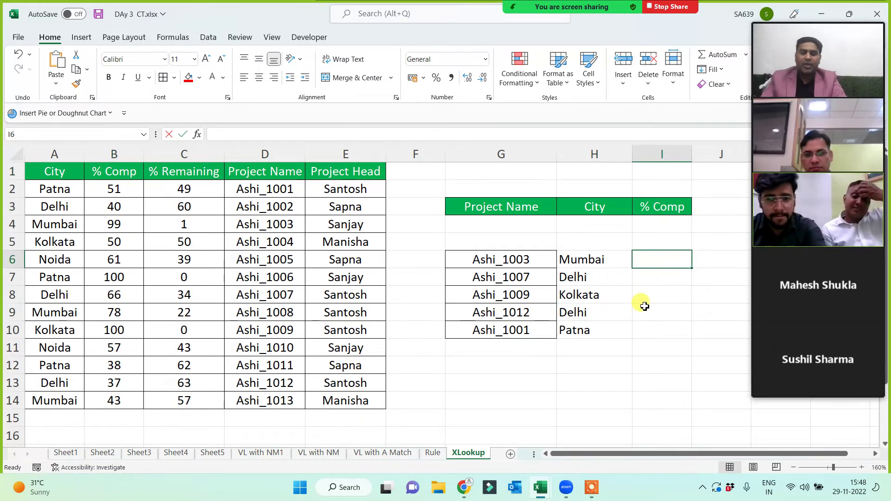
# - Look up the % Comp value for Ashi_1003 in I6 with =XLOOKUP(G6,$D$1:$D$14,$B$1:$B$14)
pyautogui.write('=xl')
pyautogui.press('Tab')
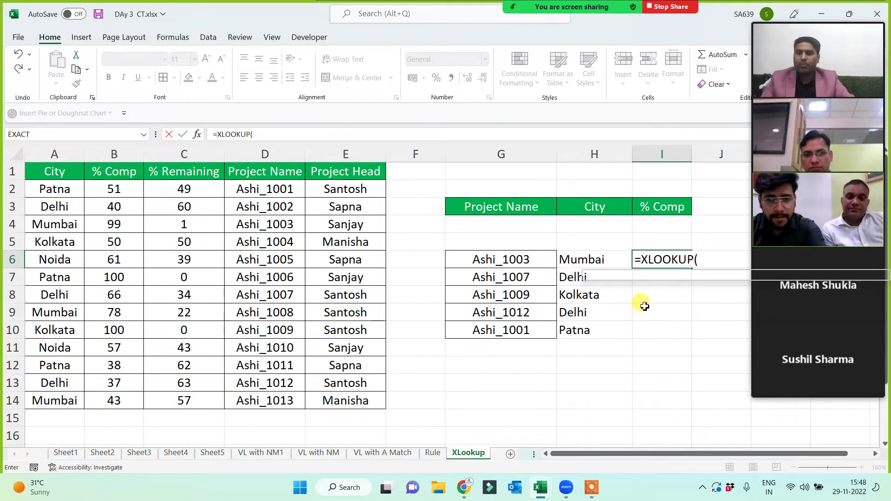
pyautogui.click(490, 259)
pyautogui.write(',')
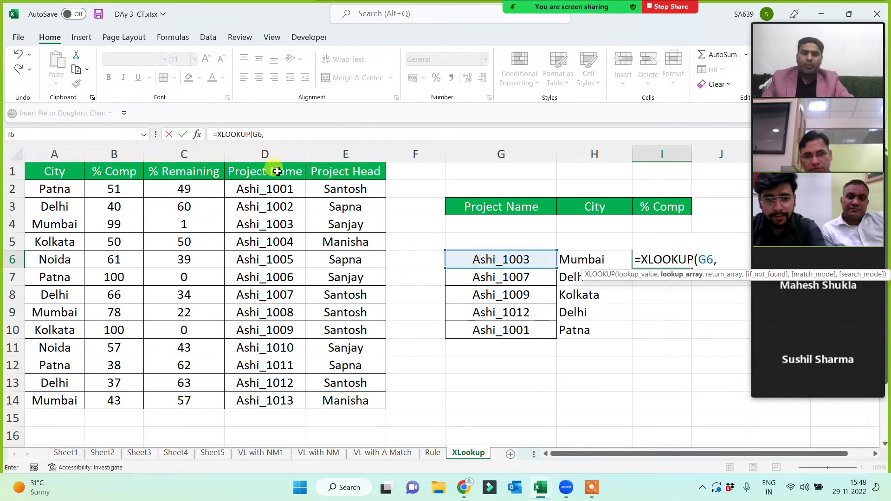
pyautogui.moveTo(278, 171); pyautogui.dragTo(272, 410)
pyautogui.press('F4')
pyautogui.write(',')
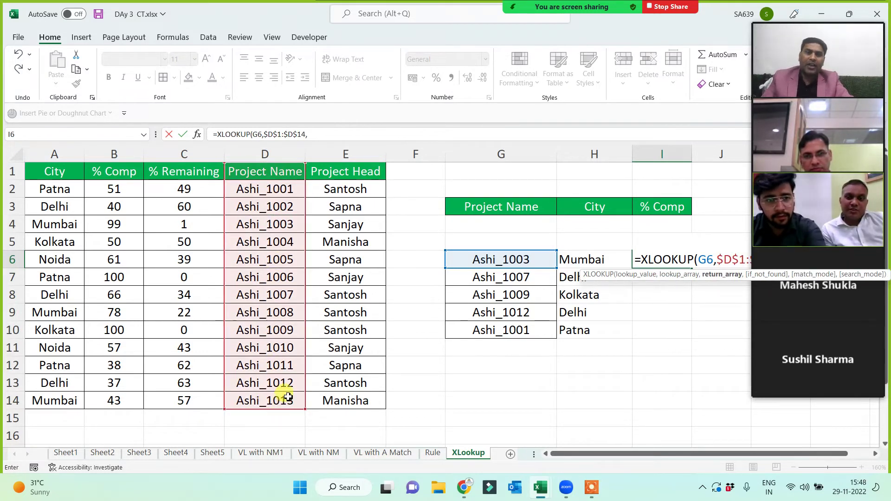
pyautogui.moveTo(127, 174); pyautogui.dragTo(122, 400)
pyautogui.press('F4')
pyautogui.write(')')
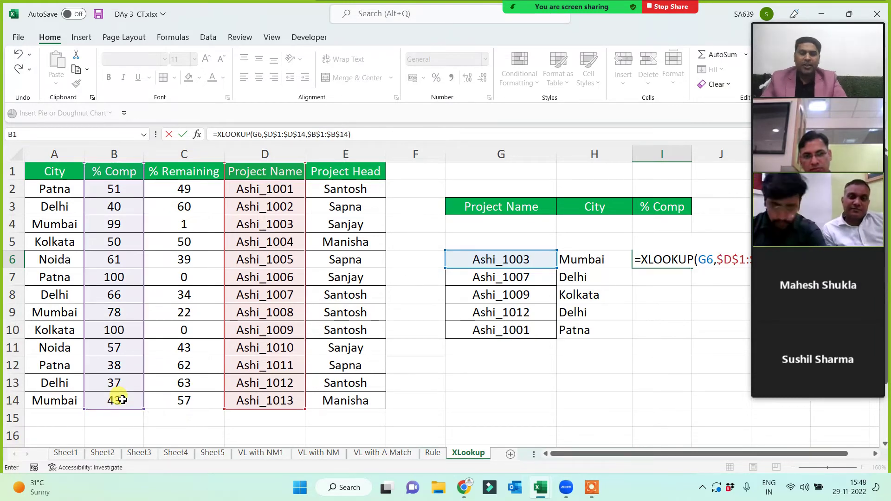
pyautogui.press('Return')
# - Fill the % Comp lookup formula from I6 down to I10 and center the filled cells
pyautogui.click(673, 258)
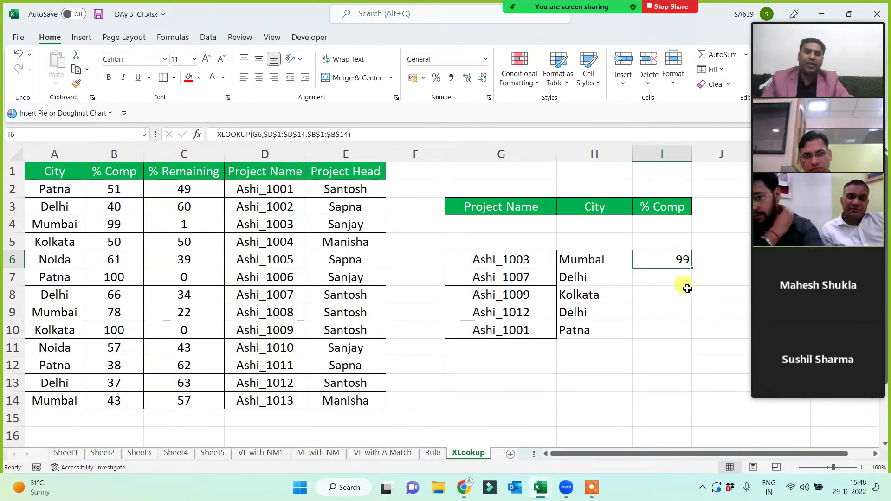
pyautogui.moveTo(691, 267); pyautogui.dragTo(669, 340)
pyautogui.click(259, 77)
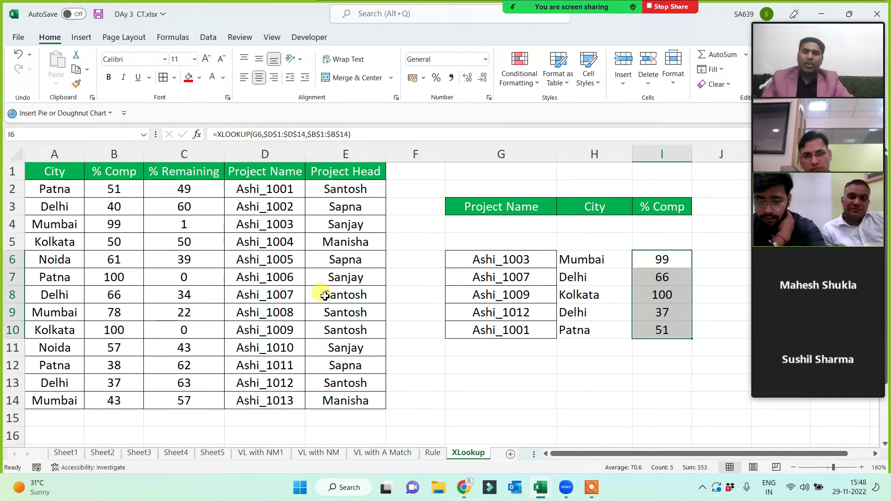
pyautogui.click(569, 385)
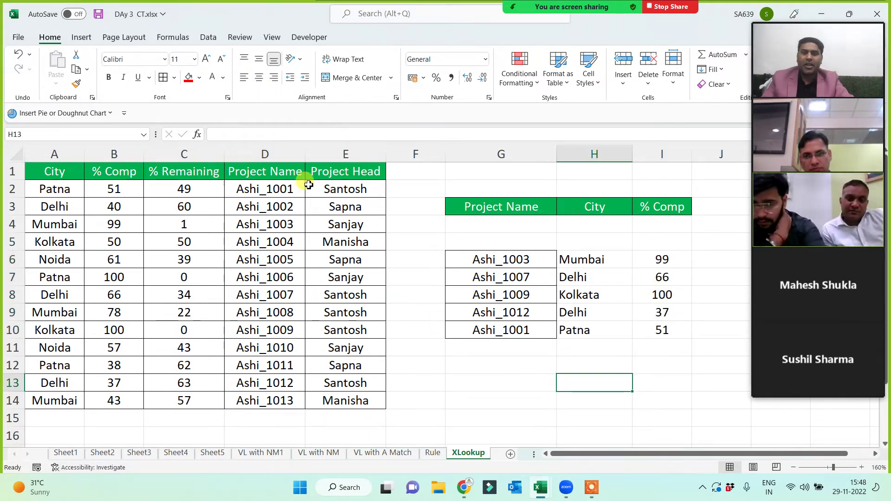
# - Copy the Project Head header from E1 into J3 beside % Comp and narrow column F
pyautogui.click(328, 168)
pyautogui.hotkey('ctrl', 'c')
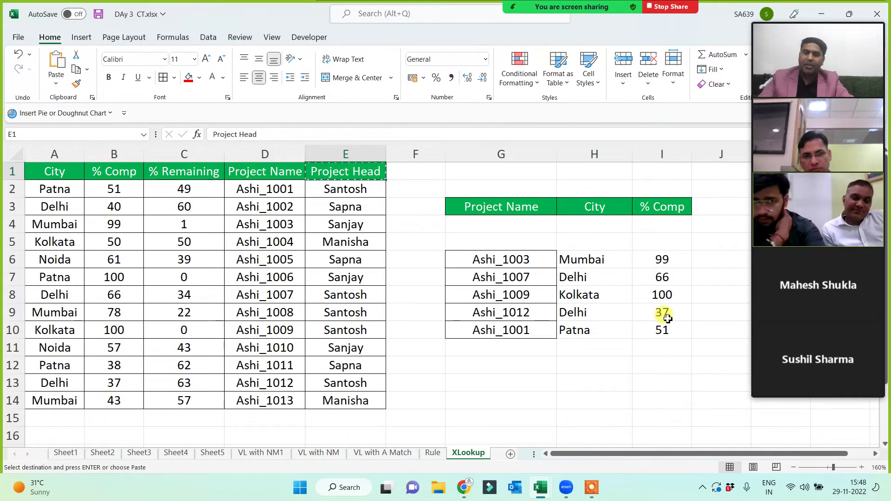
pyautogui.click(716, 207)
pyautogui.hotkey('ctrl', 'v')
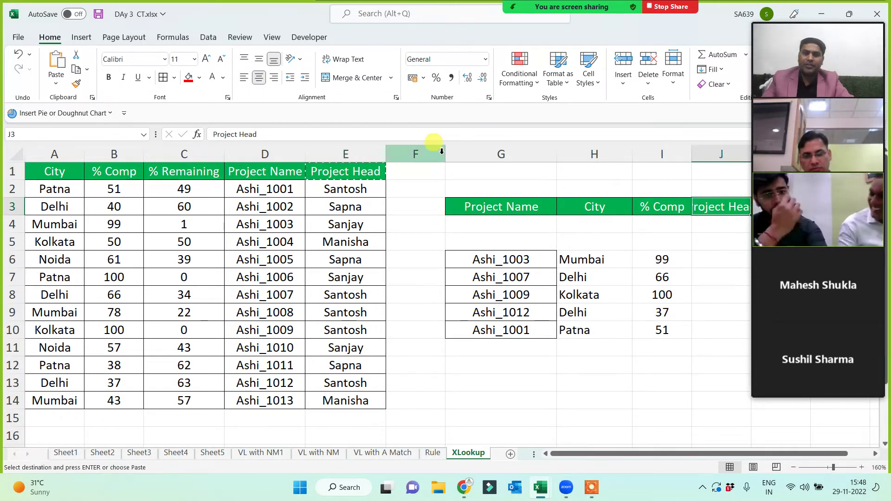
pyautogui.moveTo(441, 151); pyautogui.dragTo(421, 153)
# - Look up the Project Head for Ashi_1003 in J6 with =XLOOKUP(G6,$D$1:$D$14,$E$1:$E$14)
pyautogui.click(709, 263)
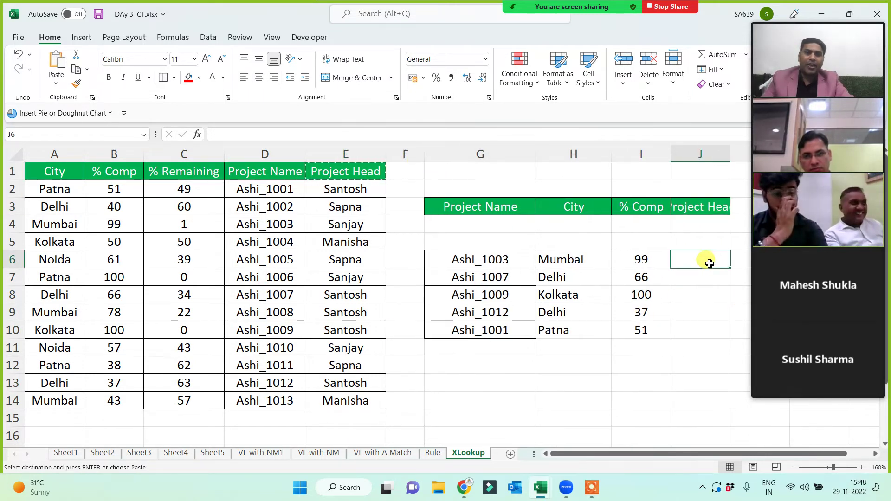
pyautogui.write('=xl')
pyautogui.press('Tab')
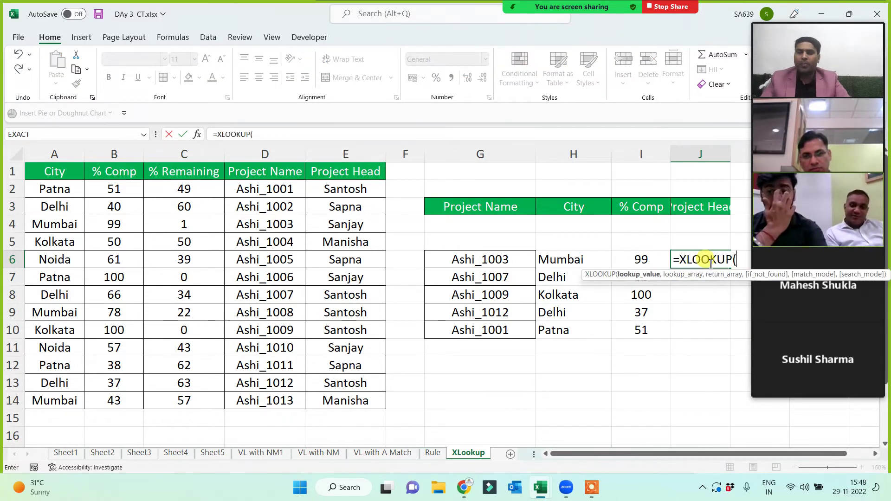
pyautogui.click(489, 262)
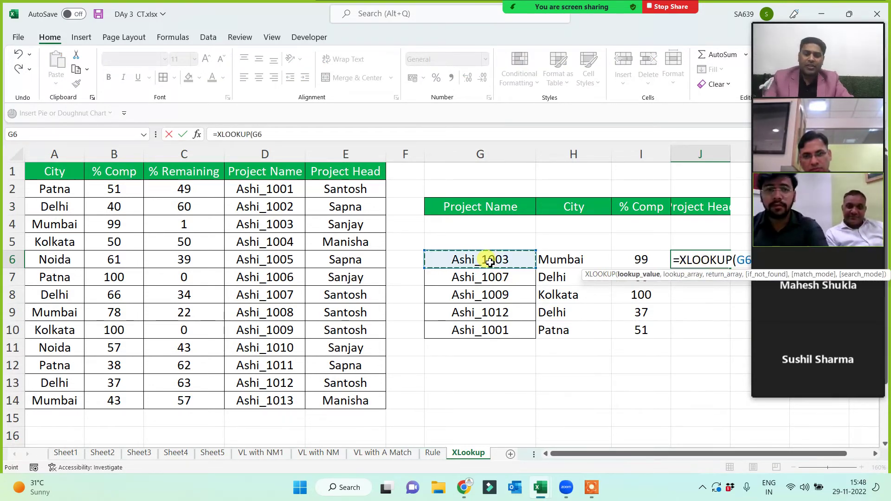
pyautogui.write(',')
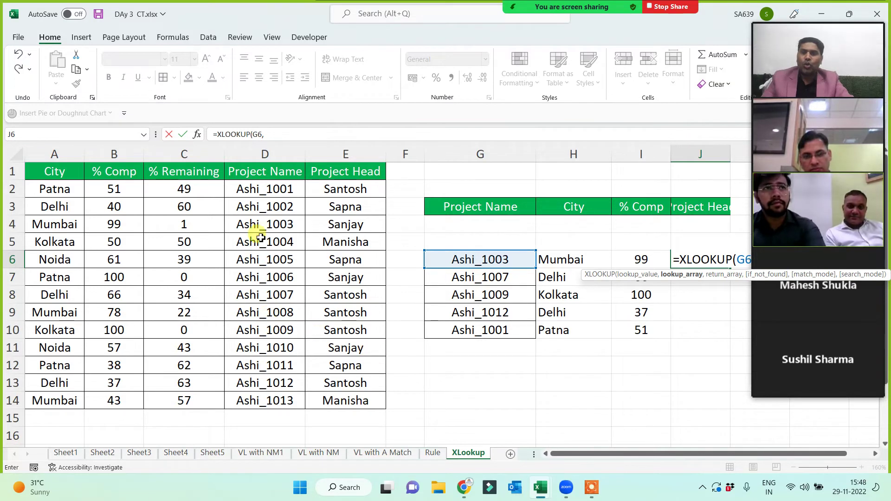
pyautogui.moveTo(260, 171); pyautogui.dragTo(261, 403)
pyautogui.write(',')
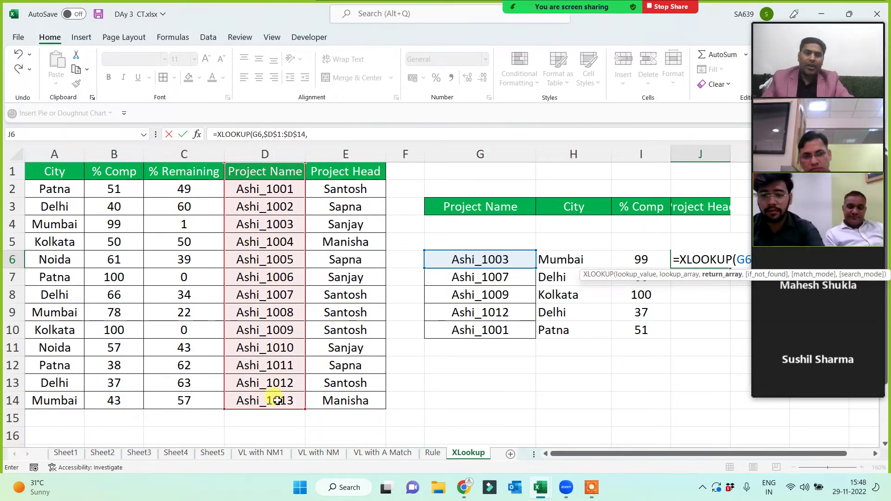
pyautogui.moveTo(357, 175); pyautogui.dragTo(336, 400)
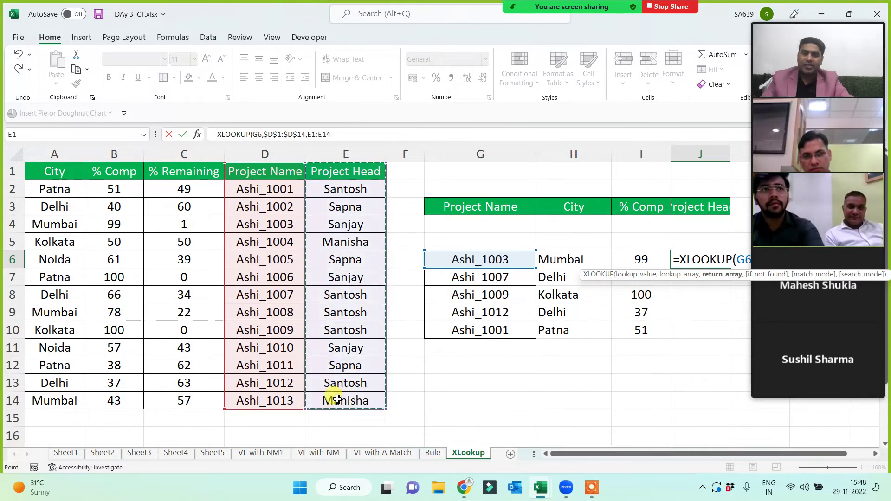
pyautogui.press('F4')
pyautogui.write(')')
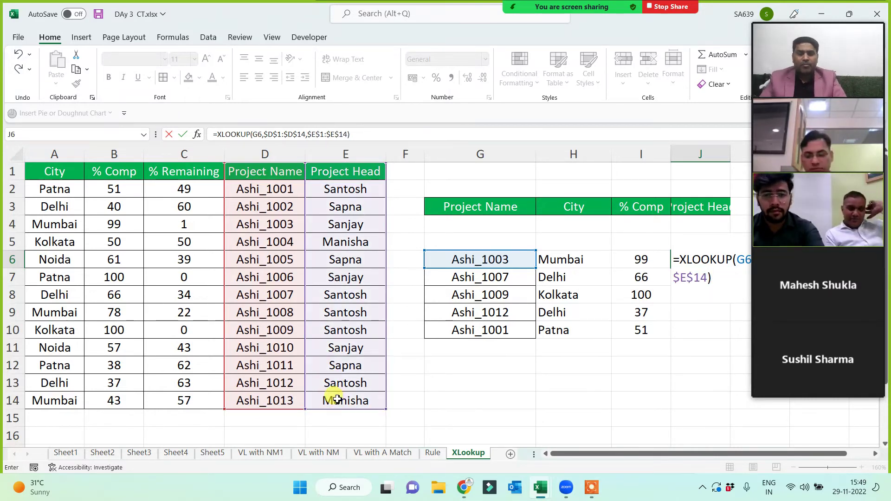
pyautogui.press('Return')
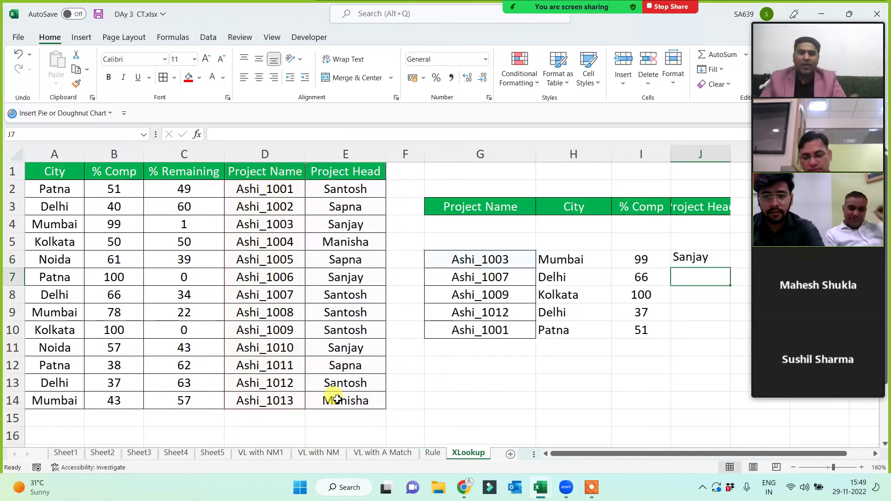
# - Fill the Project Head lookup formula from J6 down to J10 and fit columns I and J to their contents
pyautogui.click(705, 259)
pyautogui.moveTo(730, 269); pyautogui.dragTo(714, 341)
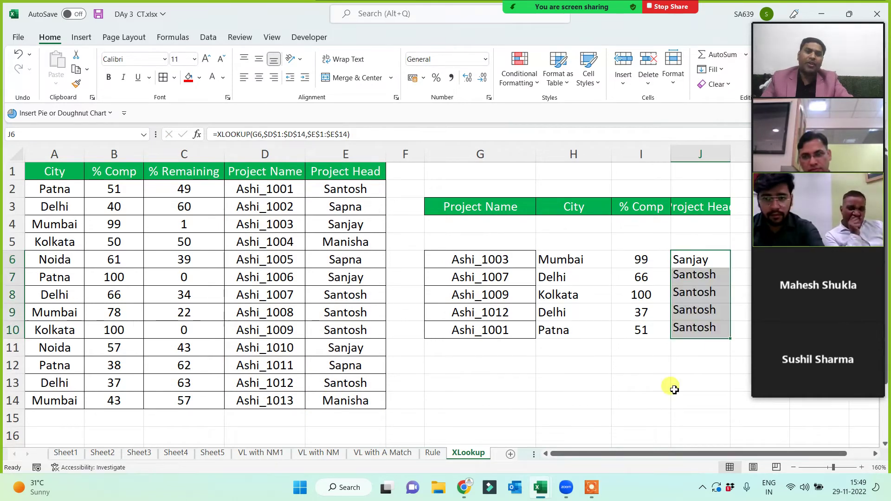
pyautogui.doubleClick(673, 155)
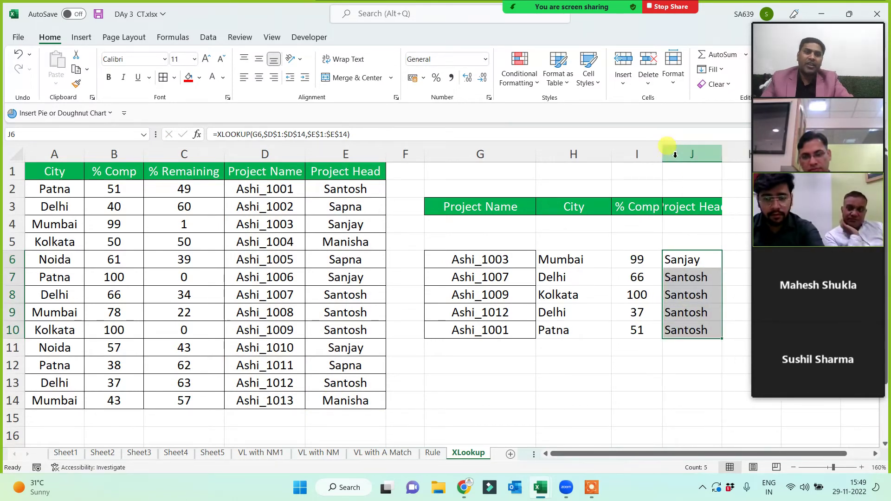
pyautogui.moveTo(722, 155); pyautogui.dragTo(722, 155)
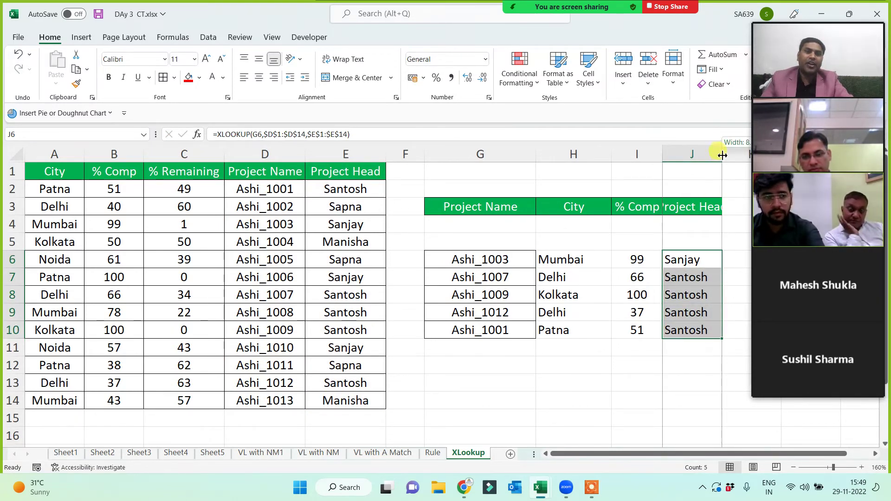
pyautogui.click(598, 397)
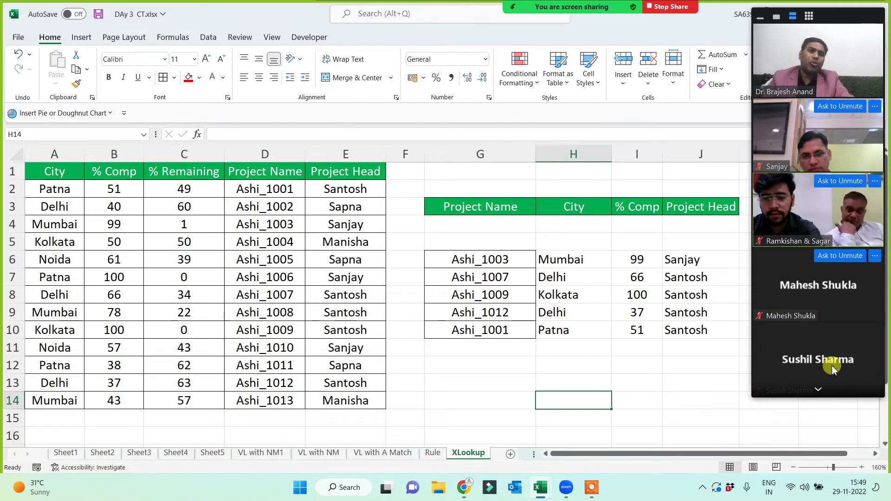
pyautogui.click(825, 390)
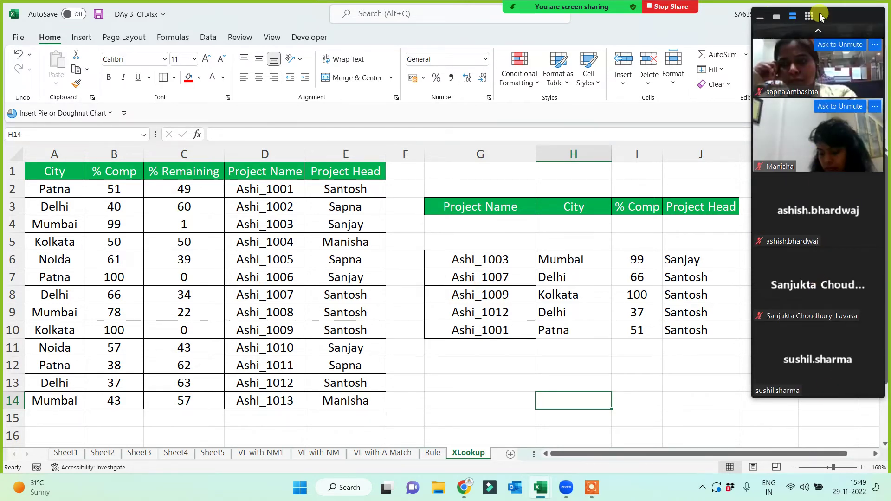
pyautogui.click(501, 389)
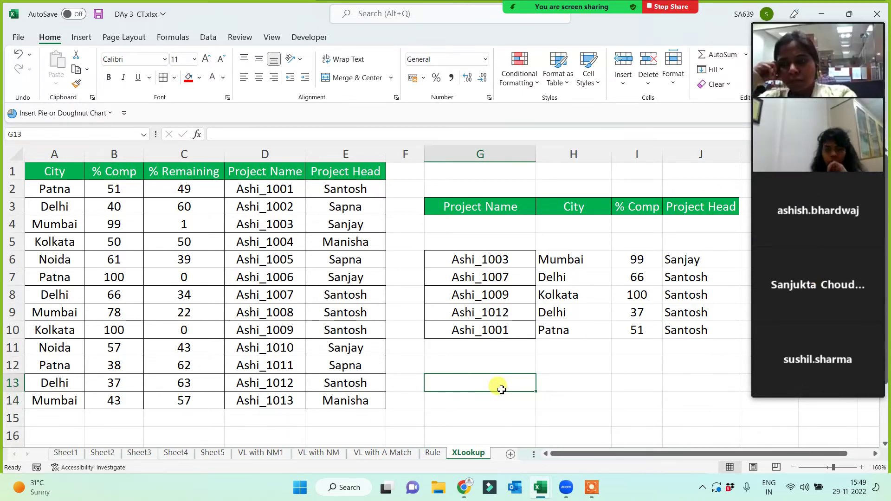
pyautogui.write('=xlo')
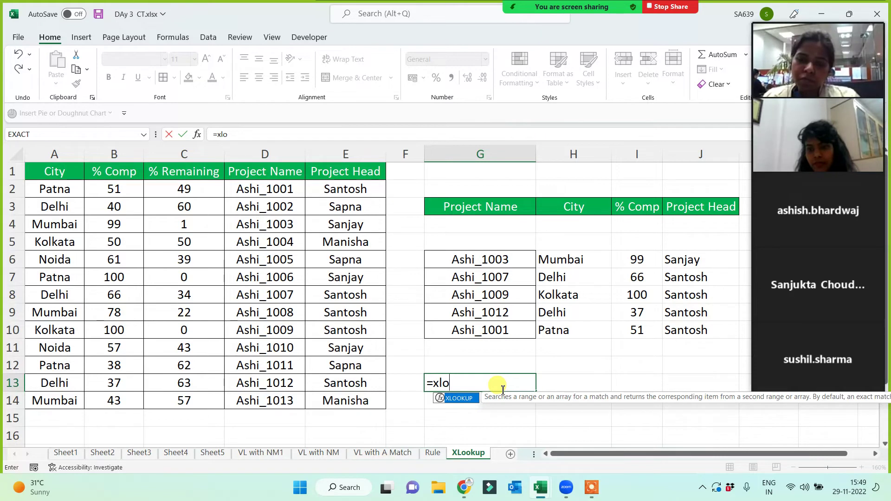
pyautogui.press('Escape')
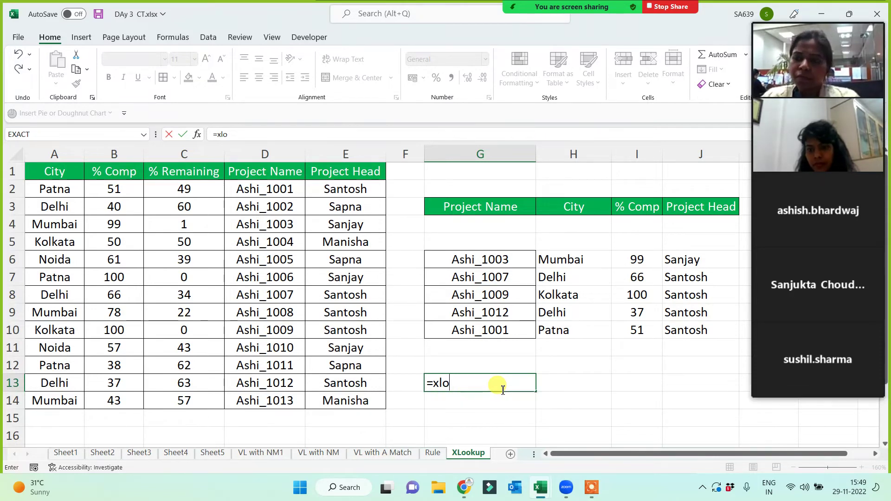
pyautogui.press('Escape')
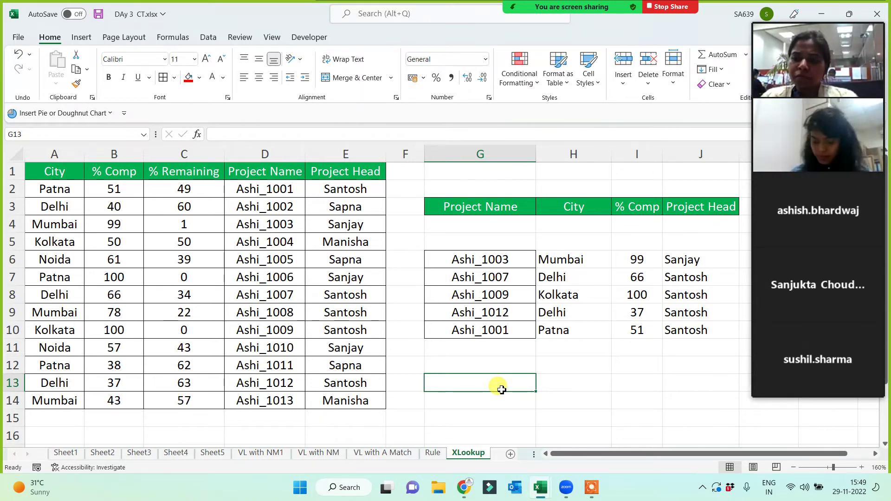
# - Add a new worksheet at the end of the workbook and rename it R Vlookup
pyautogui.click(511, 454)
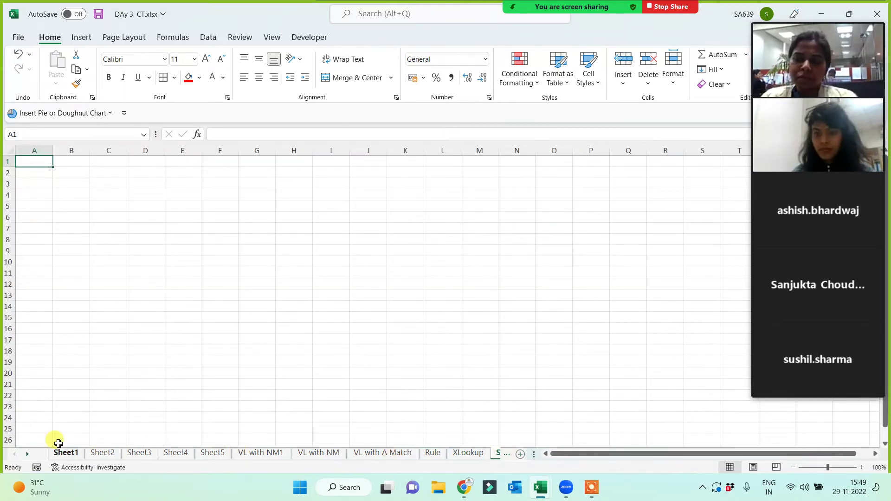
pyautogui.click(27, 454)
pyautogui.doubleClick(478, 452)
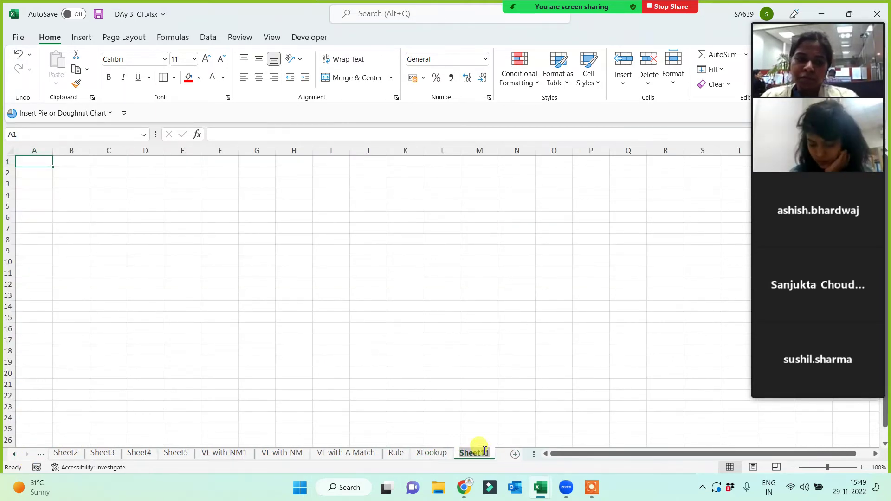
pyautogui.write('Re')
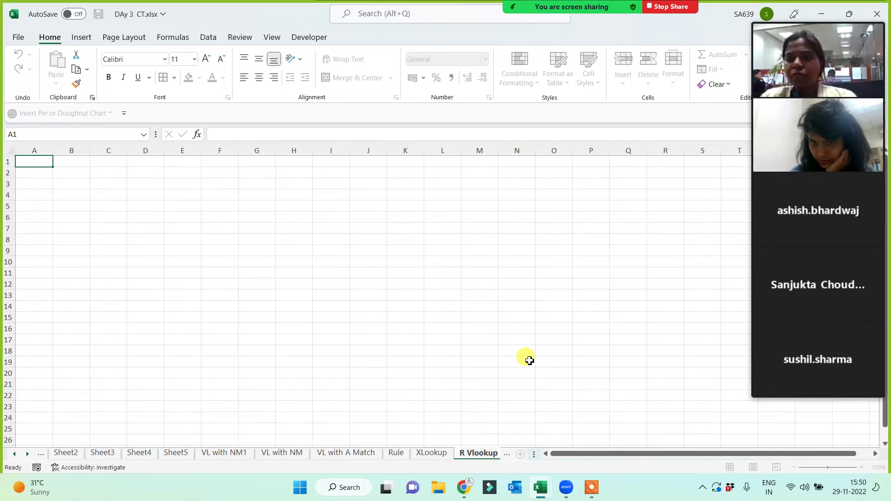
pyautogui.click(538, 339)
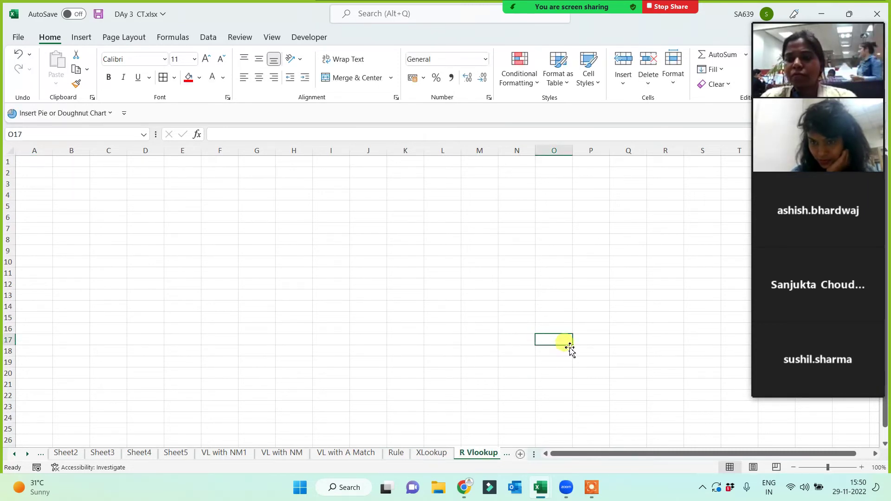
# - Copy columns A through J of the XLookup sheet and paste them into the R Vlookup sheet starting at G1
pyautogui.click(871, 454)
pyautogui.click(871, 454)
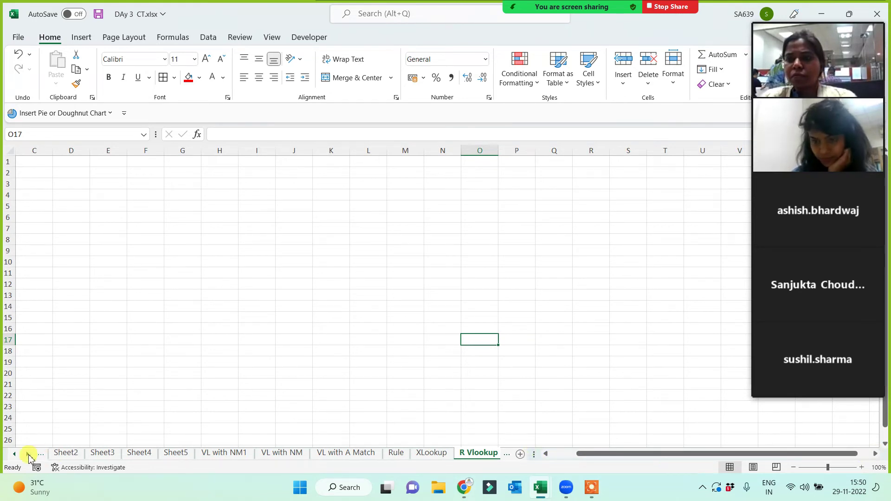
pyautogui.click(29, 455)
pyautogui.click(368, 285)
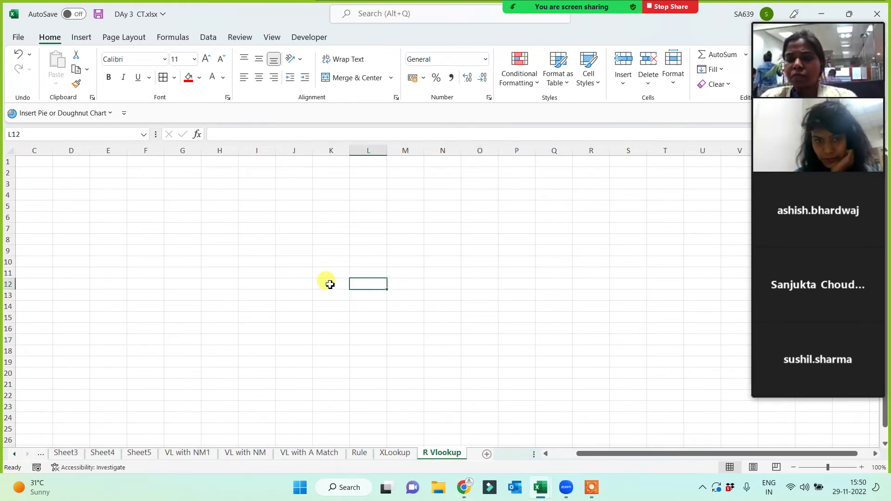
pyautogui.scroll(4, 274, 288)
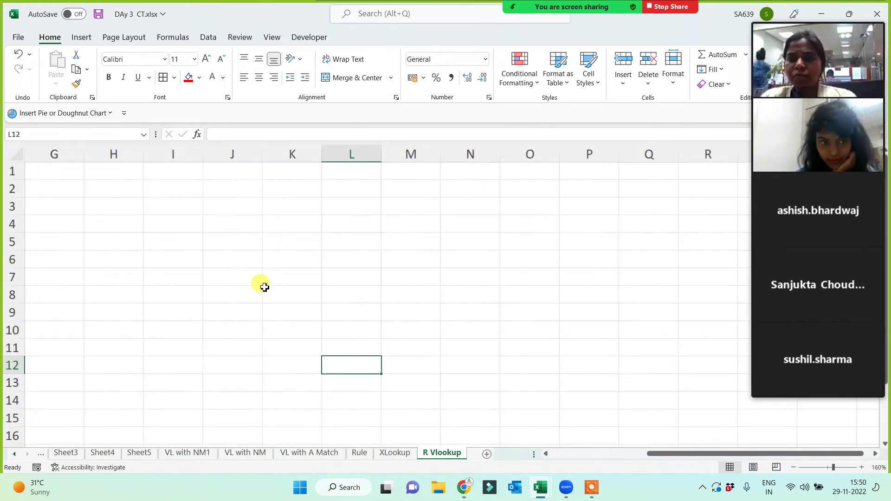
pyautogui.click(60, 173)
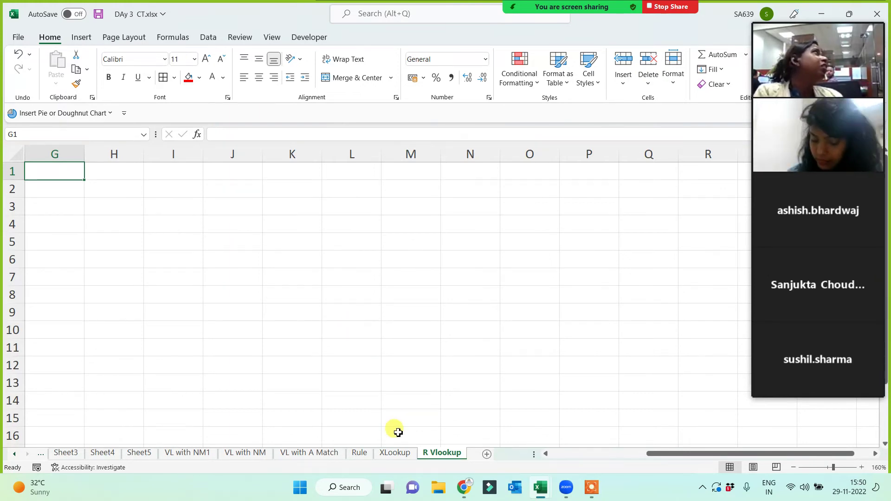
pyautogui.click(395, 452)
pyautogui.moveTo(54, 154); pyautogui.dragTo(724, 190)
pyautogui.hotkey('ctrl', 'c')
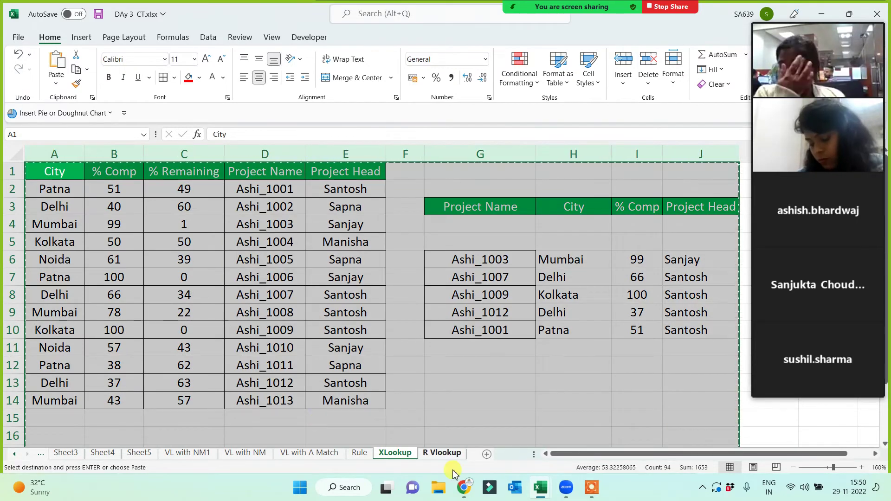
pyautogui.click(443, 452)
pyautogui.hotkey('ctrl', 'v')
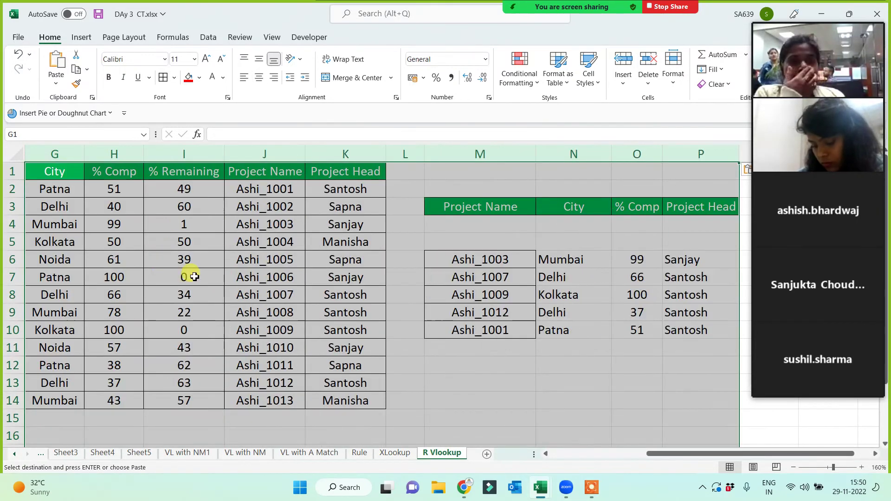
# - Delete the empty columns A through F of the R Vlookup sheet so the City column starts in column A
pyautogui.scroll(-1, 414, 368)
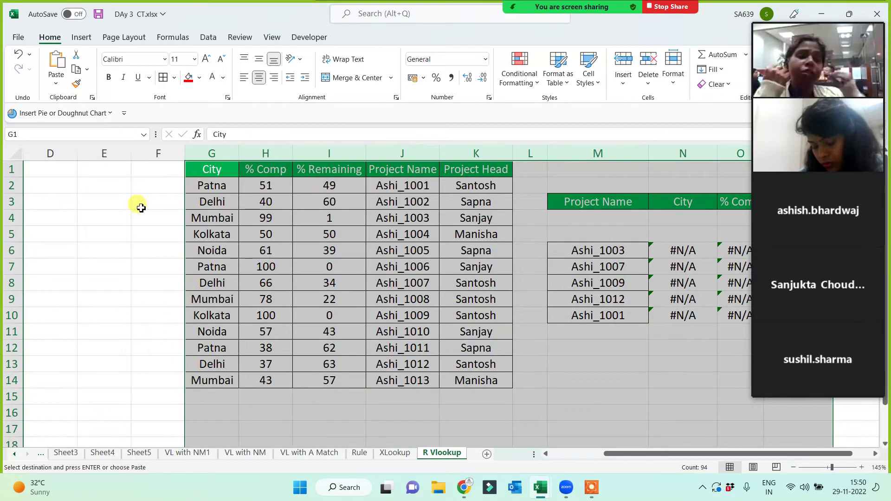
pyautogui.moveTo(152, 152); pyautogui.dragTo(2, 158)
pyautogui.hotkey('ctrl', '-')
pyautogui.click(420, 384)
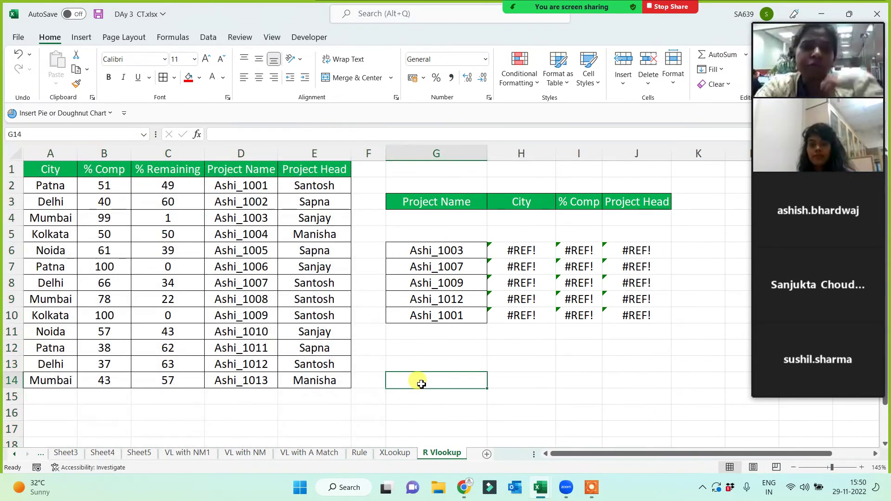
# - Clear the broken lookup formulas under City, % Comp and Project Head in H6:J11
pyautogui.moveTo(516, 255); pyautogui.dragTo(641, 332)
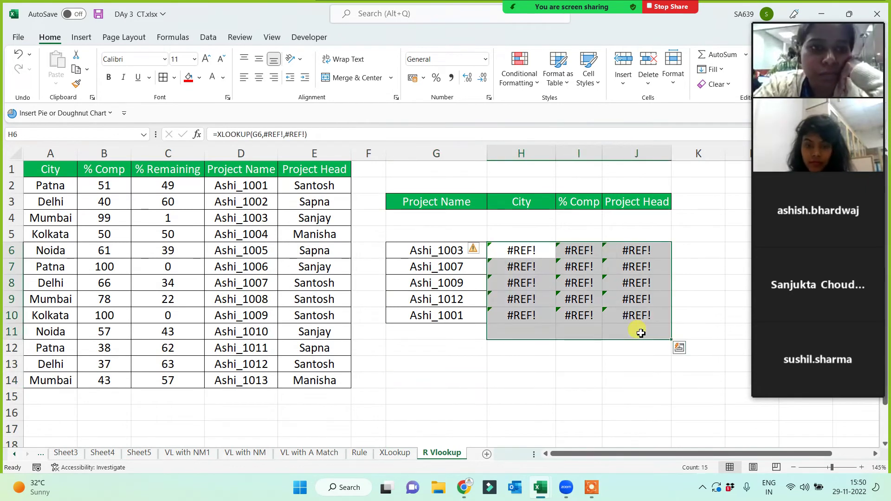
pyautogui.press('Delete')
pyautogui.click(586, 362)
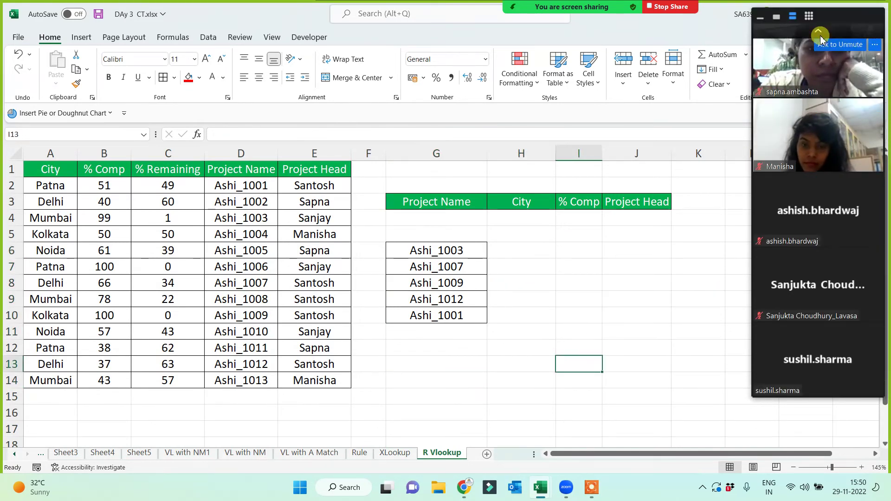
pyautogui.click(819, 32)
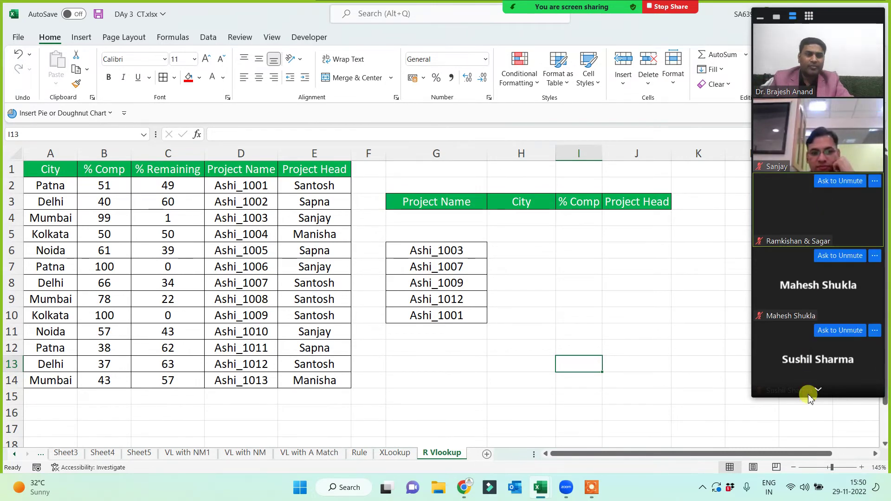
pyautogui.click(508, 369)
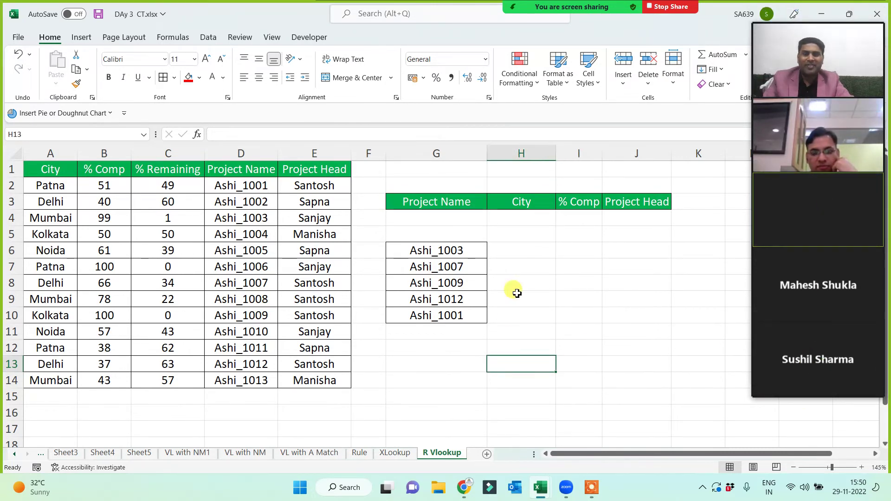
# - Merge and center cells G1:J1 above the lookup table
pyautogui.moveTo(459, 171); pyautogui.dragTo(621, 165)
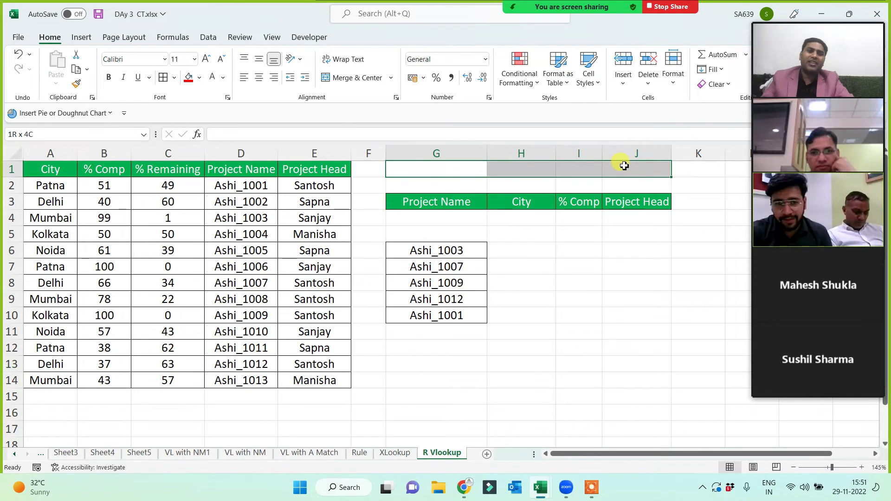
pyautogui.click(353, 78)
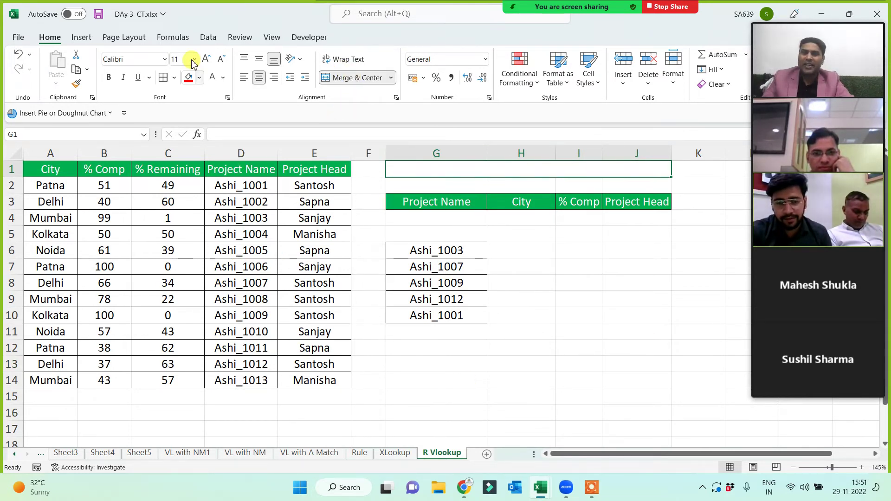
# - Set the merged G1:J1 title cell's font size to 22 and fill the cell with red
pyautogui.click(206, 59)
pyautogui.click(206, 59)
pyautogui.click(206, 59)
pyautogui.click(206, 59)
pyautogui.click(206, 59)
pyautogui.click(206, 59)
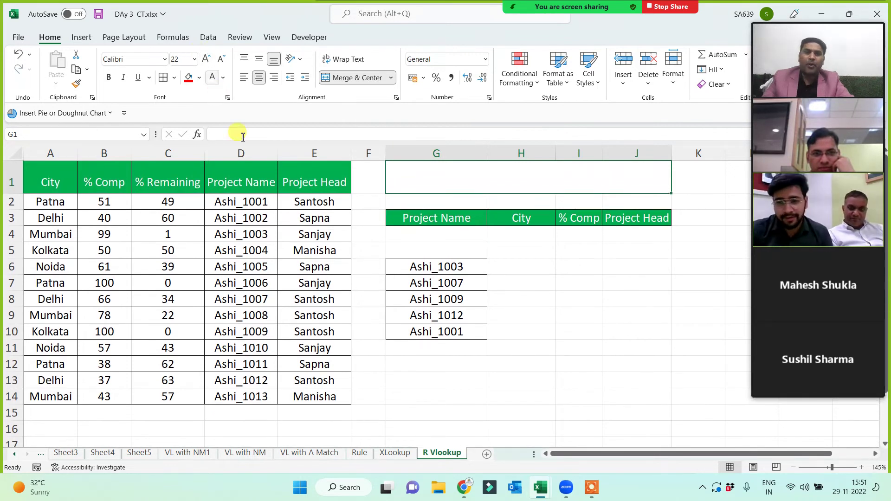
pyautogui.click(188, 78)
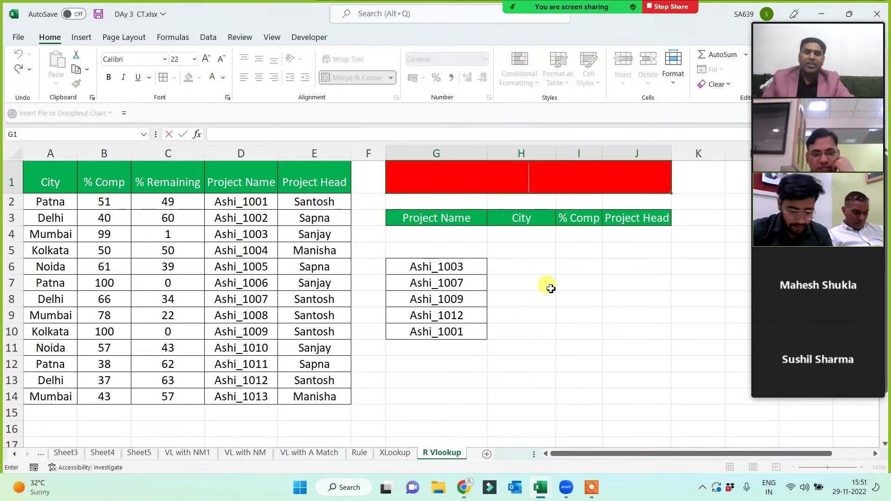
# - Enter the title "VL with Choose" in the merged cell above the lookup table
pyautogui.write('VL')
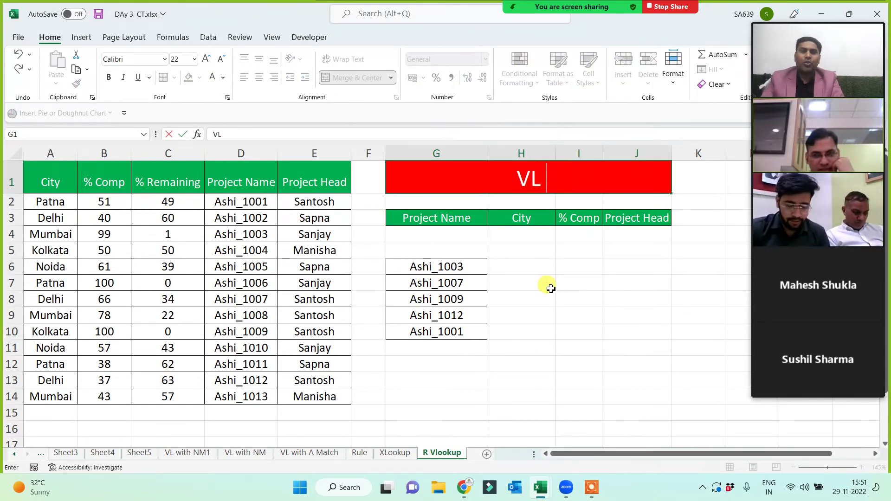
pyautogui.write(' with C')
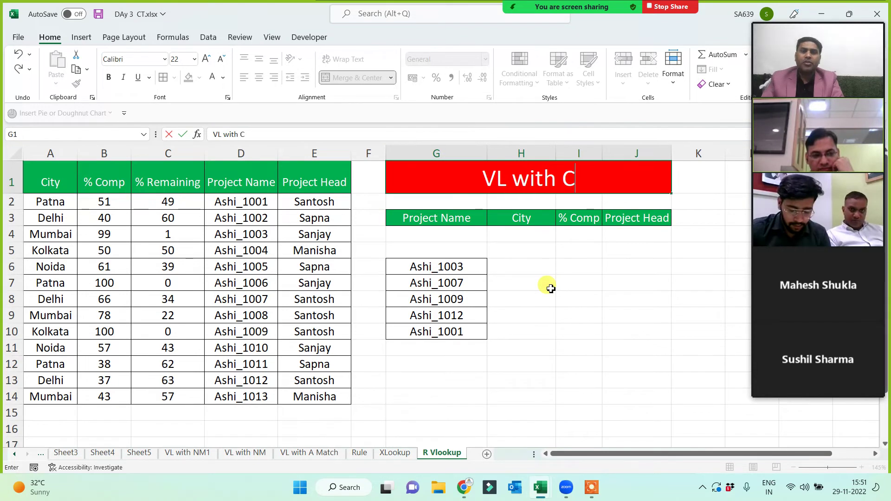
pyautogui.write('hoose')
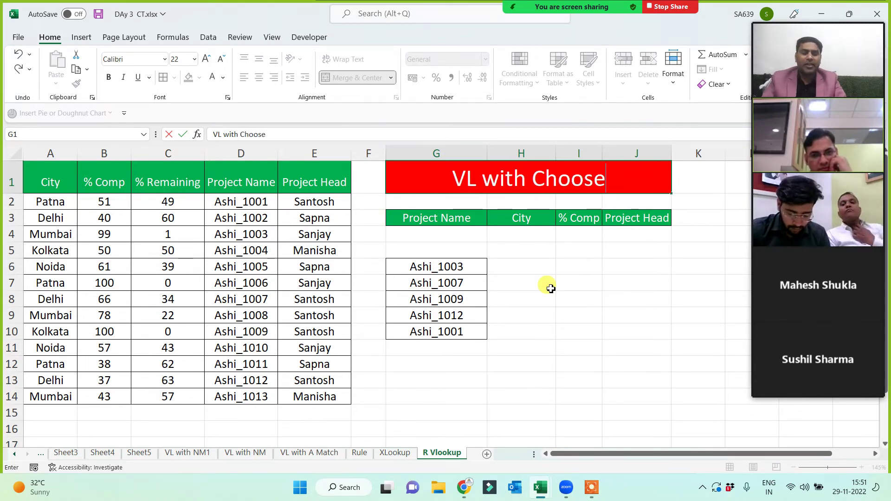
pyautogui.press('Return')
pyautogui.moveTo(861, 162)
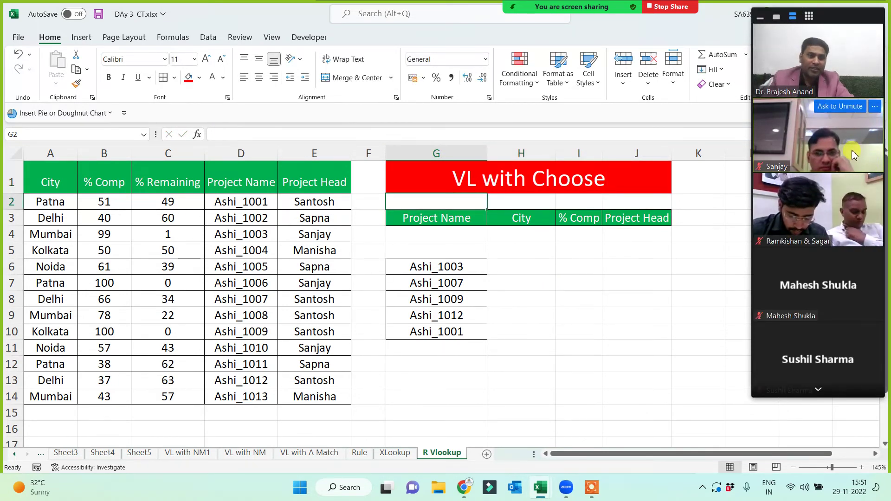
pyautogui.click(819, 392)
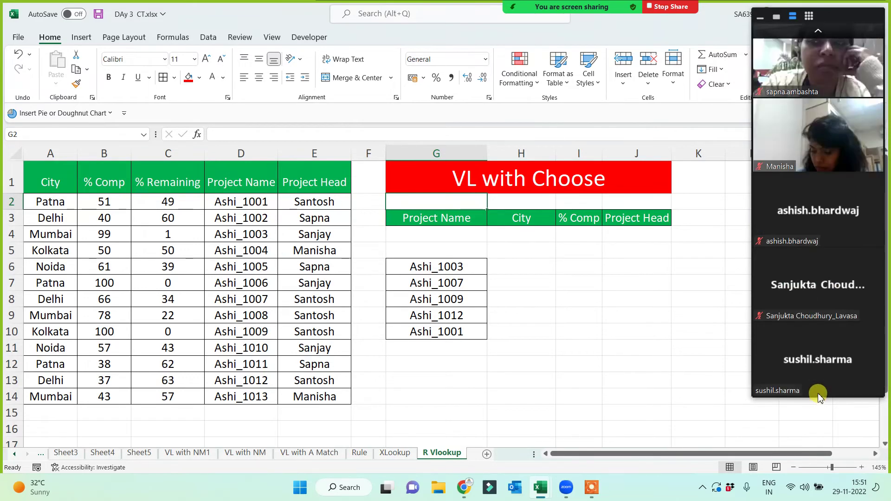
pyautogui.click(819, 31)
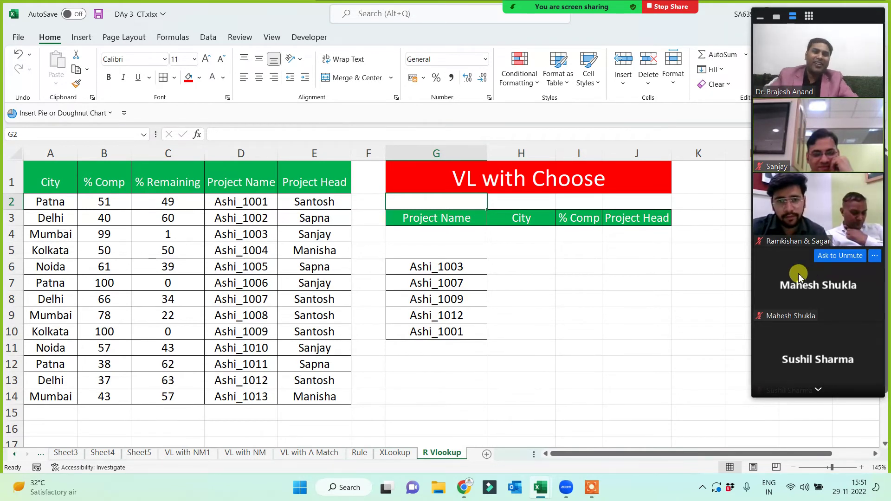
# - Widen the % Comp column I and the Project Head column J of the lookup table
pyautogui.moveTo(603, 149); pyautogui.dragTo(616, 172)
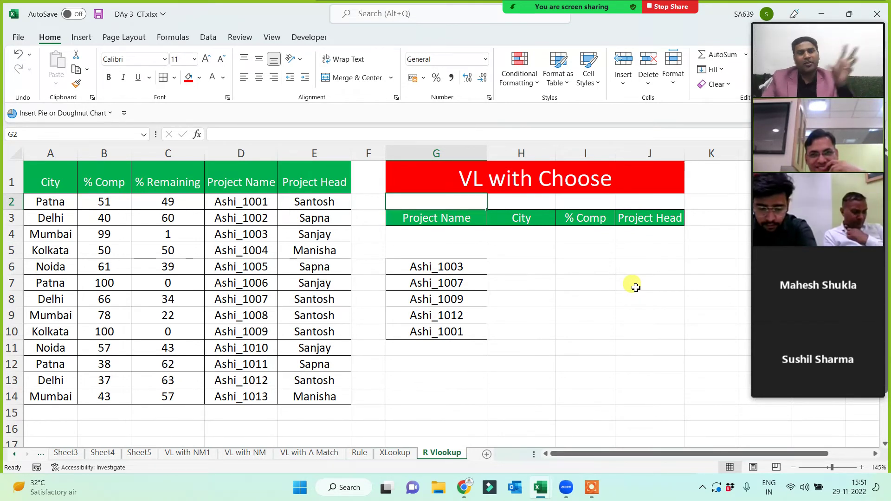
pyautogui.click(575, 366)
pyautogui.moveTo(684, 153); pyautogui.dragTo(696, 157)
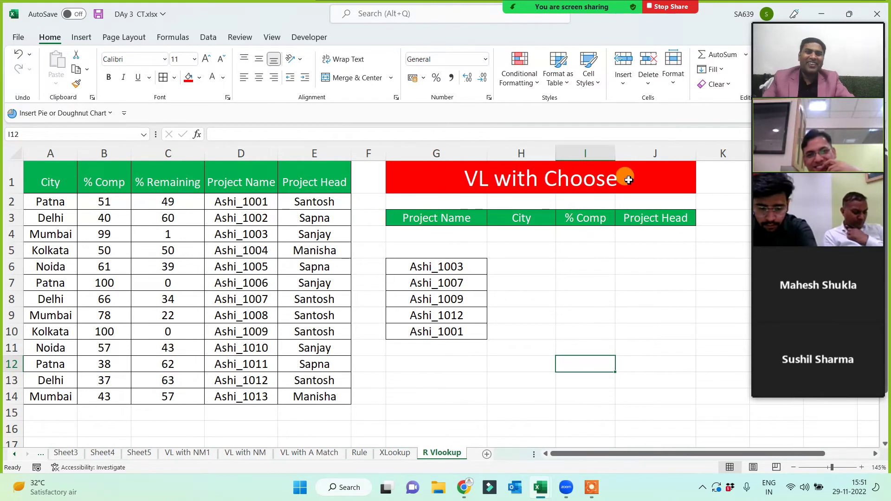
pyautogui.moveTo(615, 153); pyautogui.dragTo(632, 153)
pyautogui.click(582, 293)
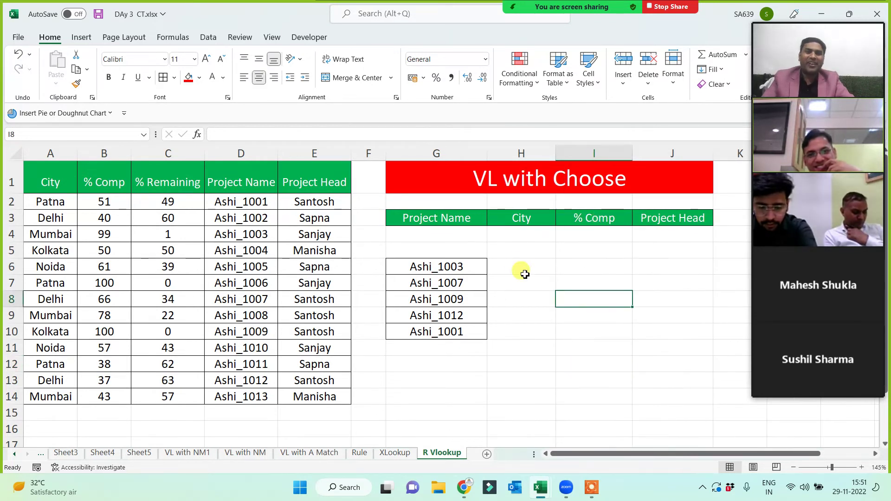
# - Make the "VL with Choose" title in G1 bold
pyautogui.click(521, 270)
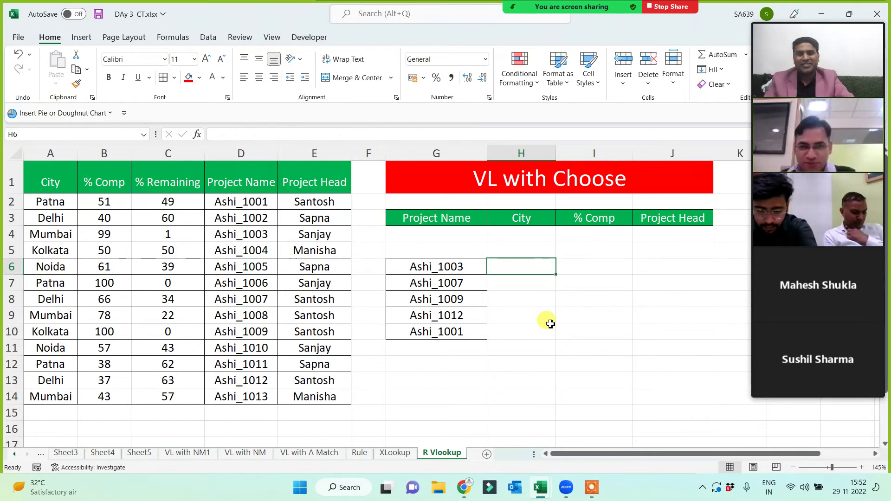
pyautogui.click(507, 180)
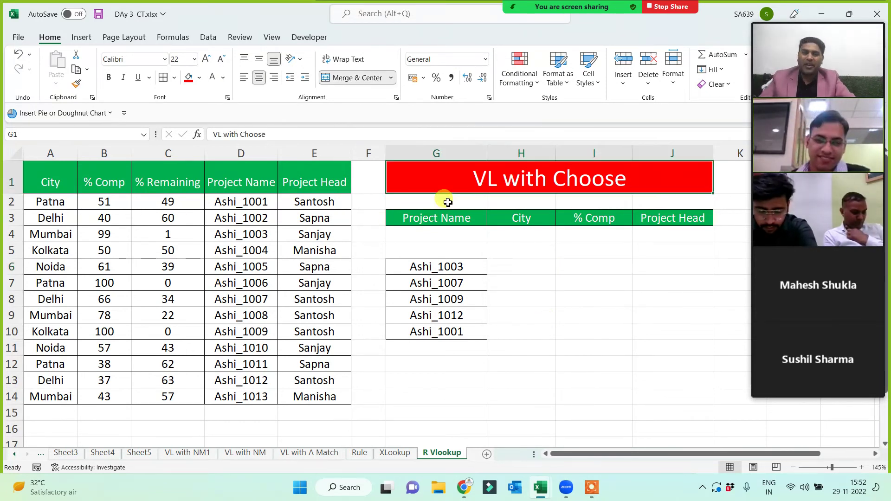
pyautogui.click(108, 78)
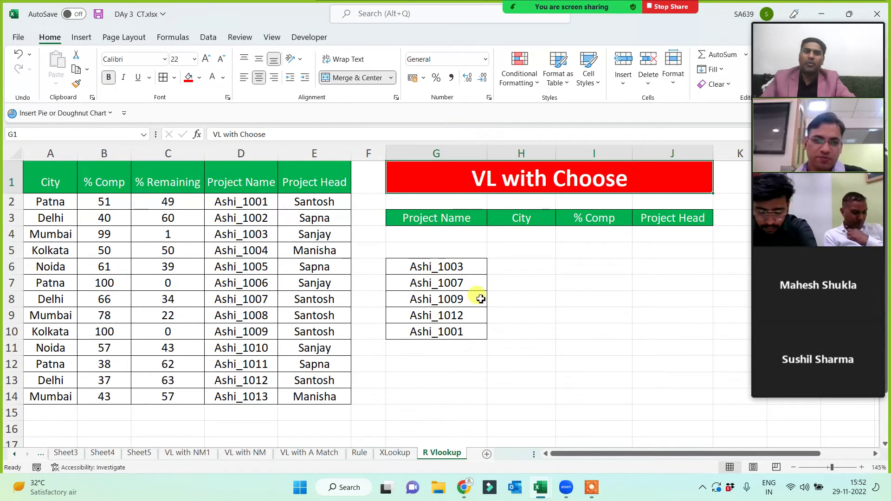
pyautogui.click(510, 297)
pyautogui.click(521, 266)
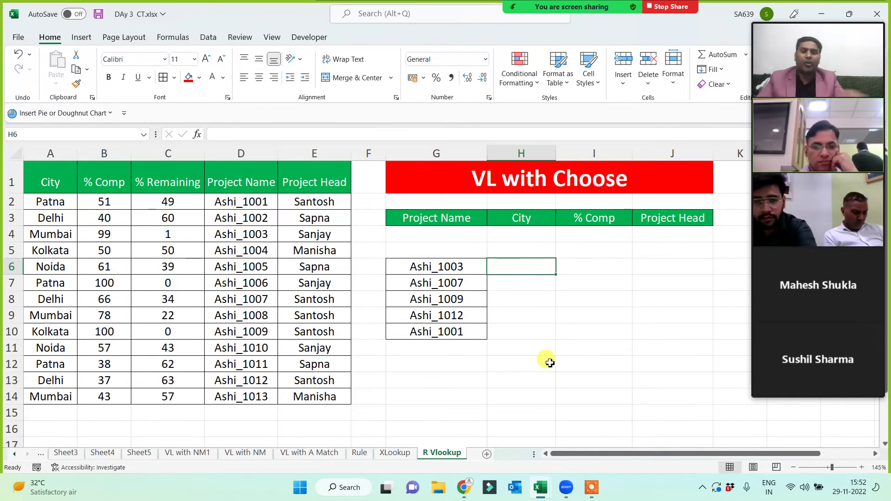
# - Enter a CHOOSE formula in H12 with index number 1 and three quoted first names as its values
pyautogui.click(515, 369)
pyautogui.write('=')
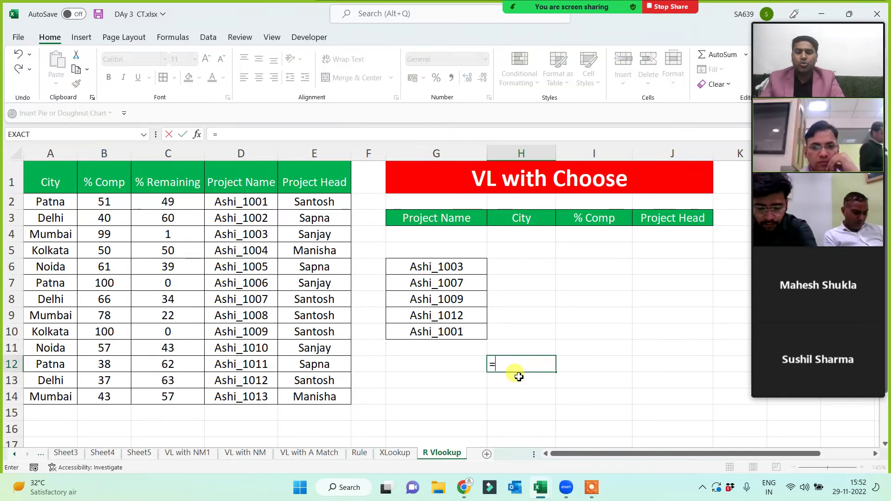
pyautogui.write('choose(1')
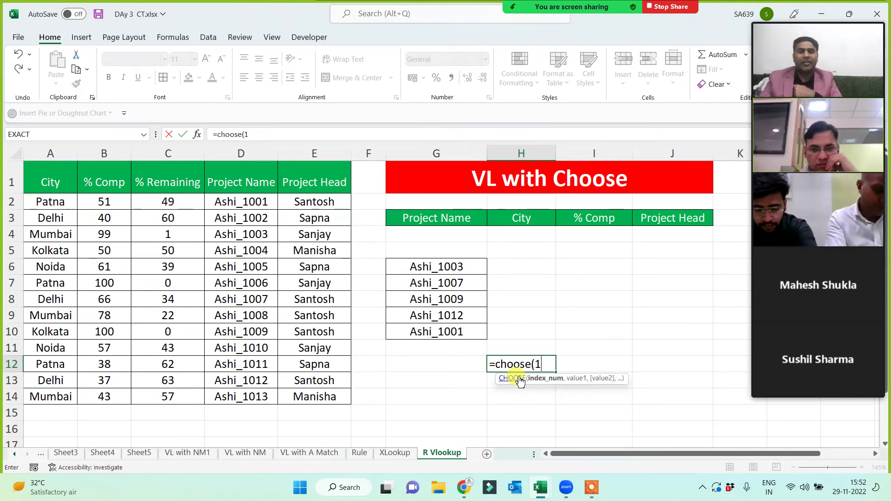
pyautogui.write(',')
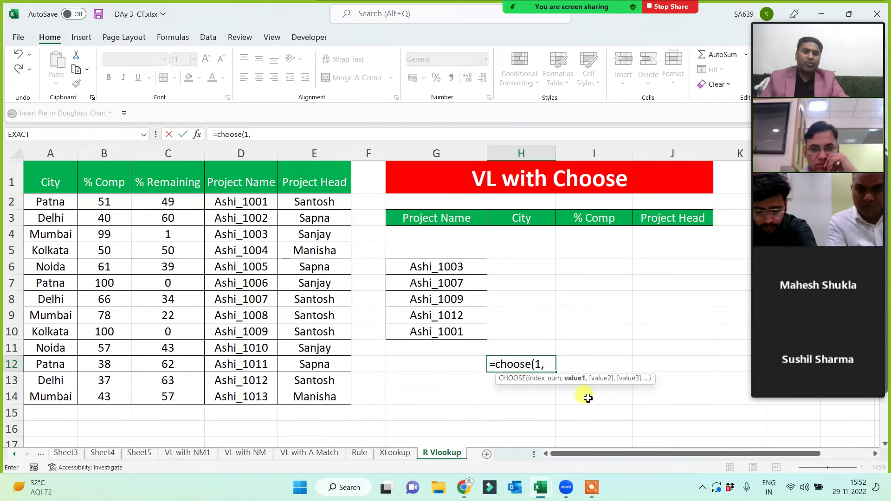
pyautogui.write('"sanj')
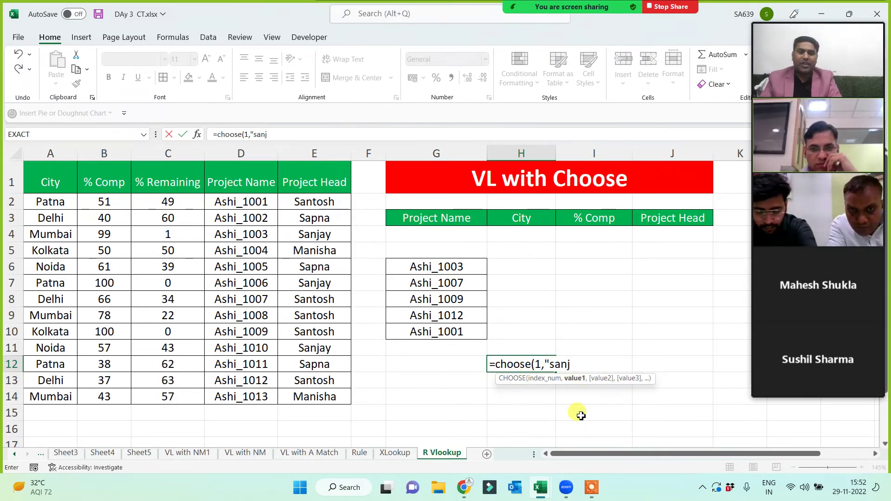
pyautogui.write('ay",')
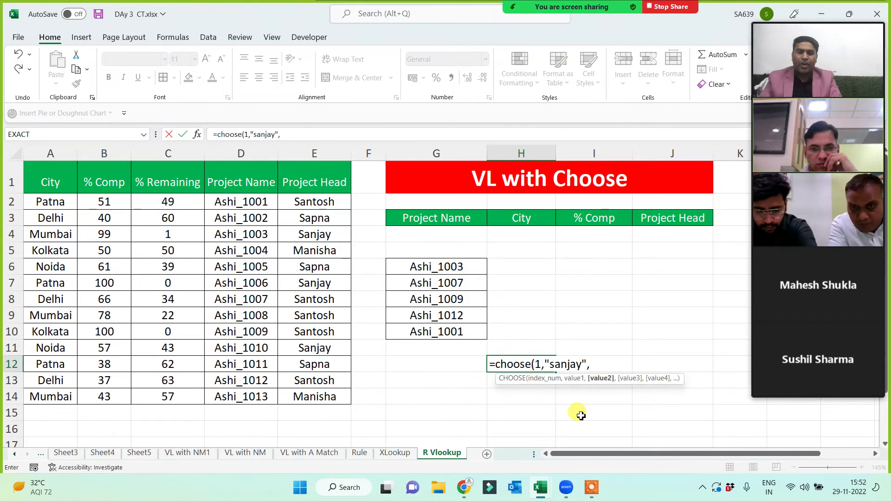
pyautogui.write('"manish')
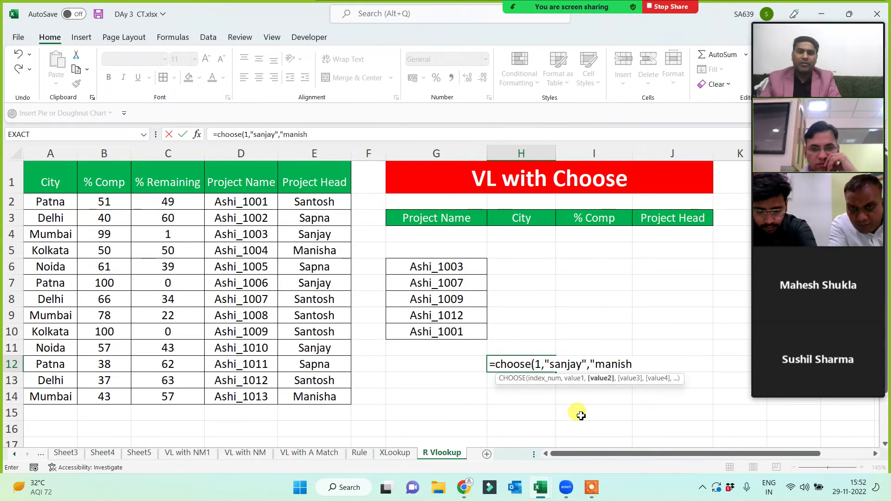
pyautogui.write('a",')
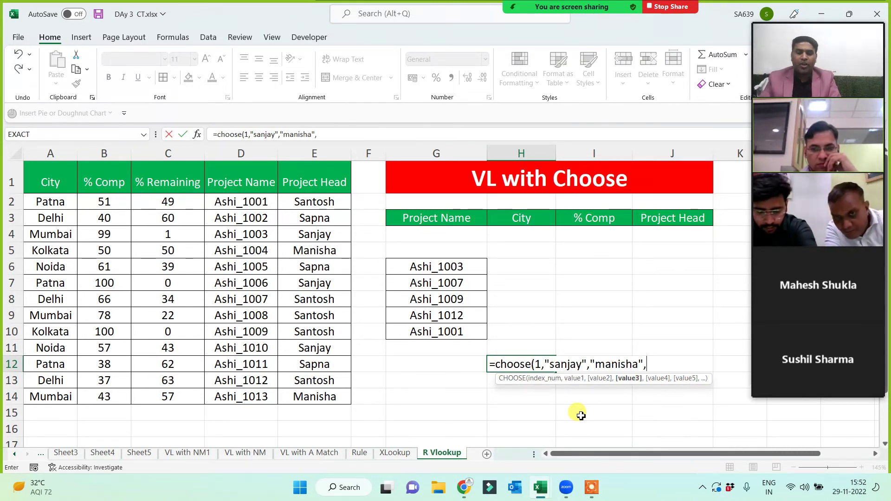
pyautogui.write('"')
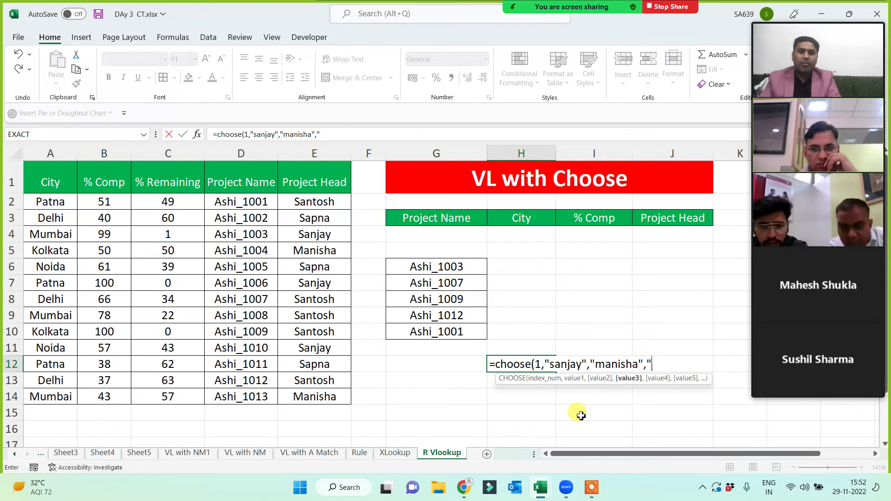
pyautogui.write('Mahesh')
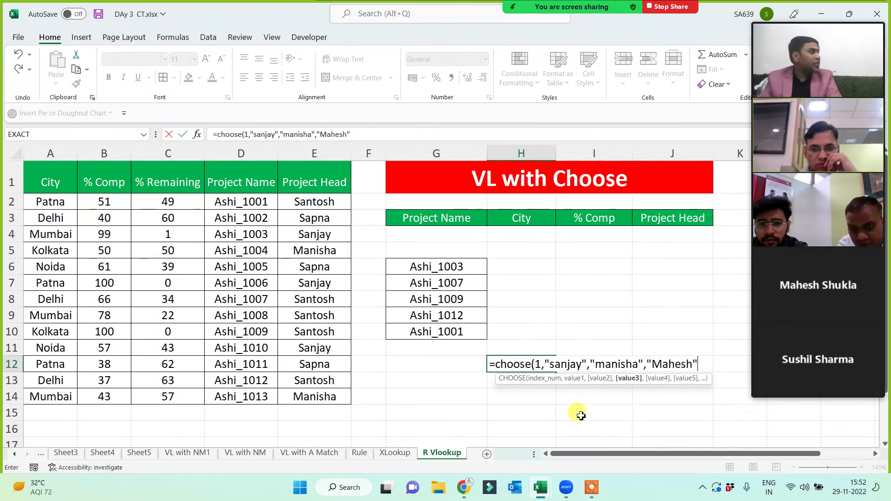
pyautogui.write('")')
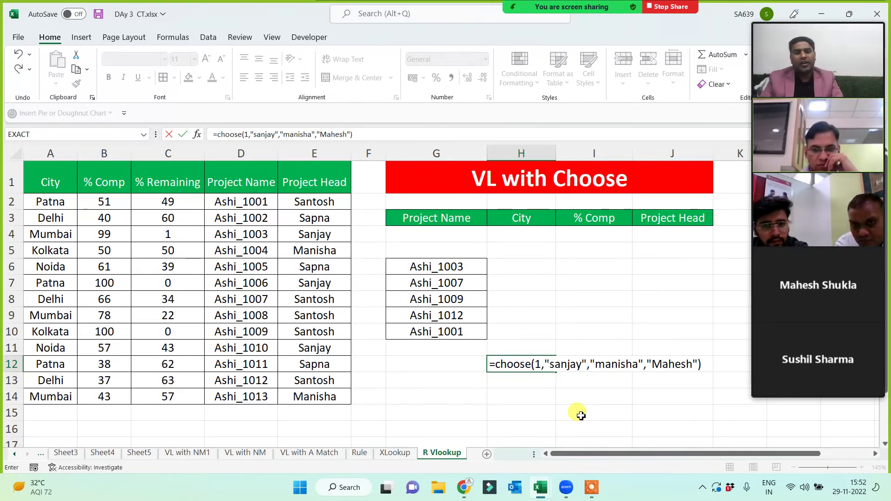
pyautogui.click(539, 364)
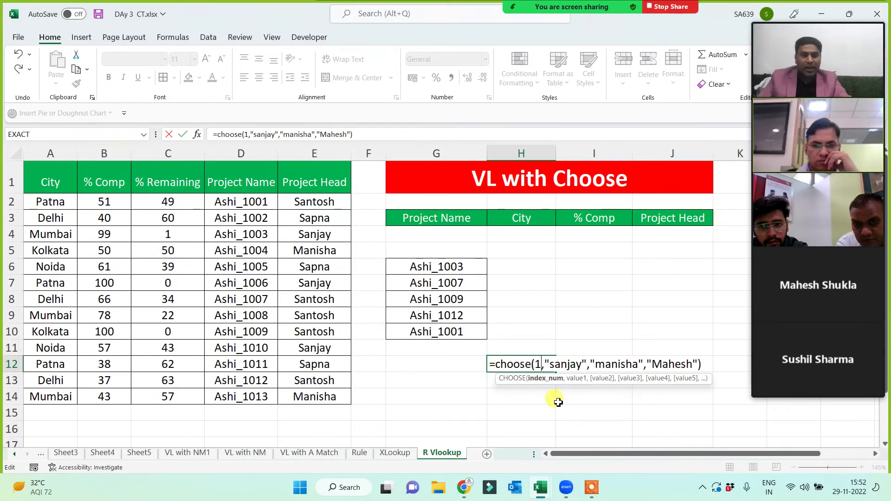
pyautogui.press('Return')
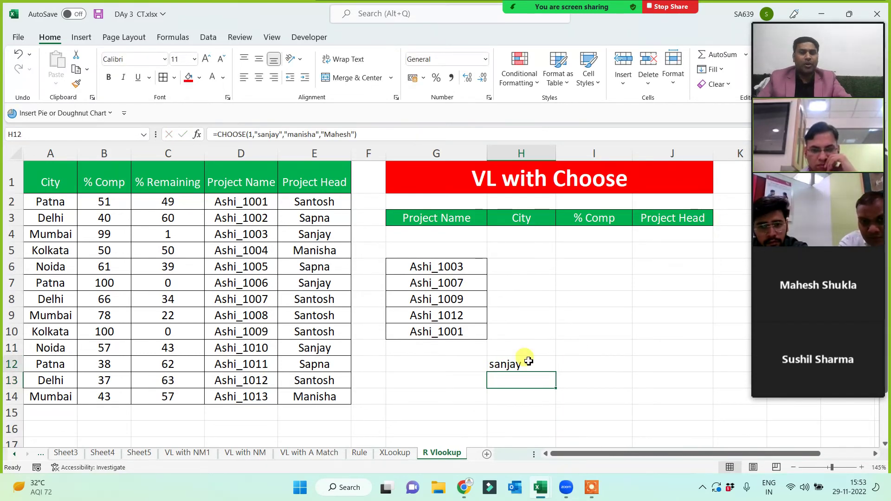
# - Set the index number of the CHOOSE formula in H12 to 3
pyautogui.click(529, 361)
pyautogui.click(256, 134)
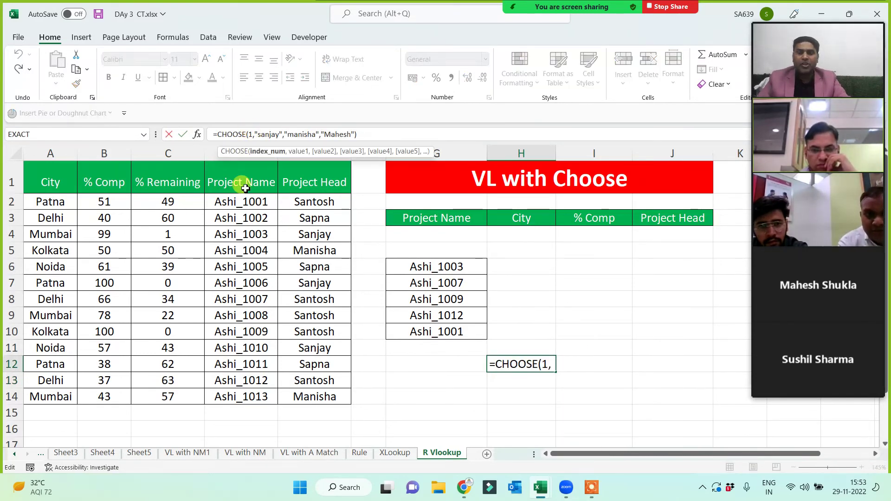
pyautogui.press('BackSpace')
pyautogui.write('2')
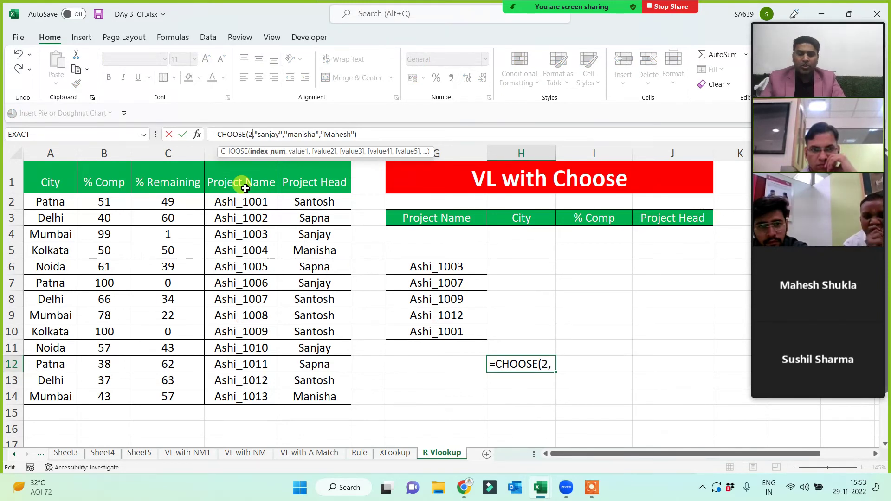
pyautogui.press('BackSpace')
pyautogui.write('3')
pyautogui.press('Return')
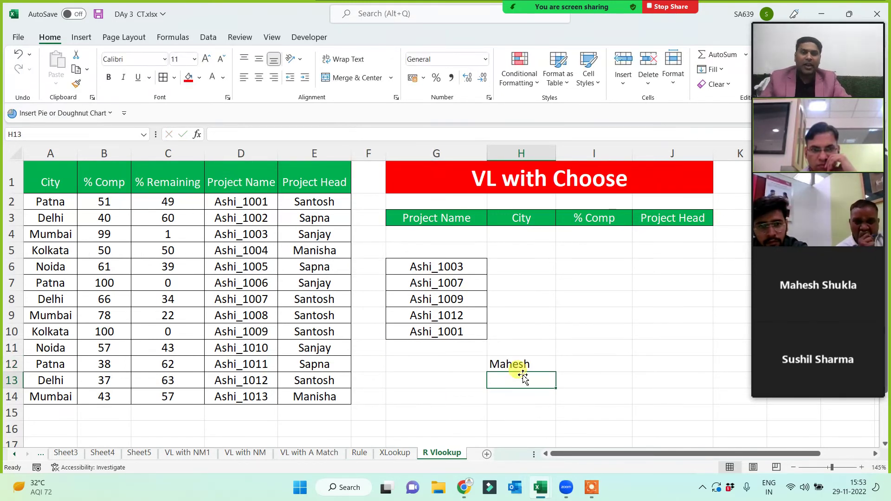
# - Set the index number of the CHOOSE formula in H12 to 2
pyautogui.press('Up')
pyautogui.click(253, 134)
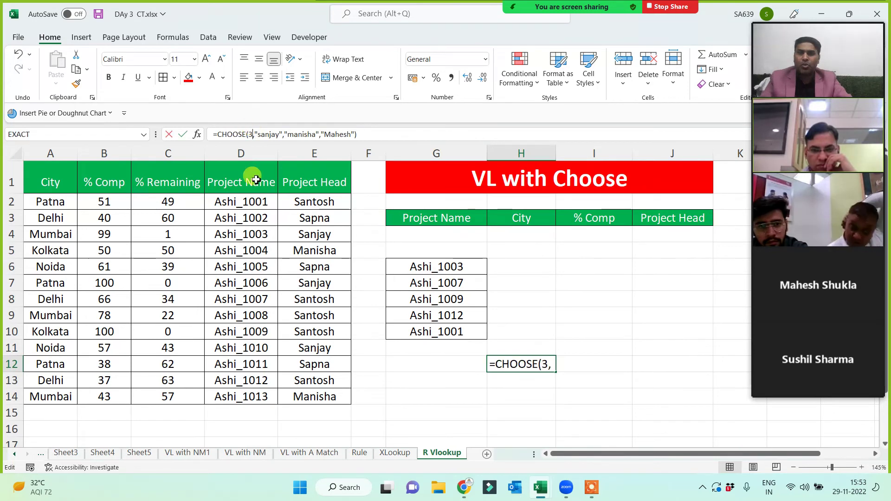
pyautogui.press('BackSpace')
pyautogui.write('2')
pyautogui.press('Return')
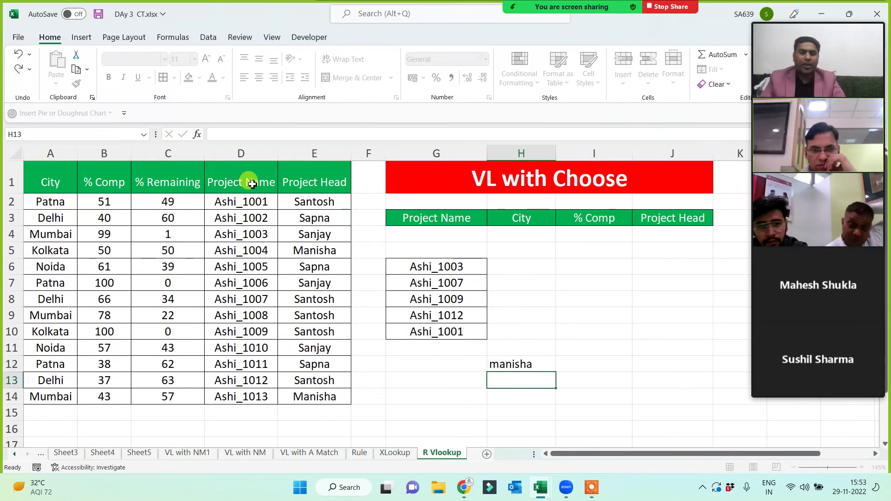
pyautogui.click(511, 364)
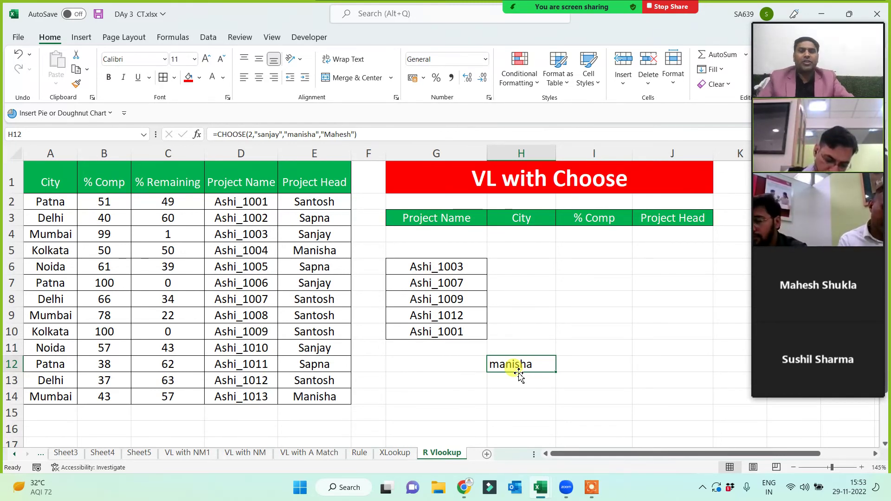
# - Start a VLOOKUP formula in H6 with lookup value G6 and a nested CHOOSE using the index array {1,2}
pyautogui.click(538, 267)
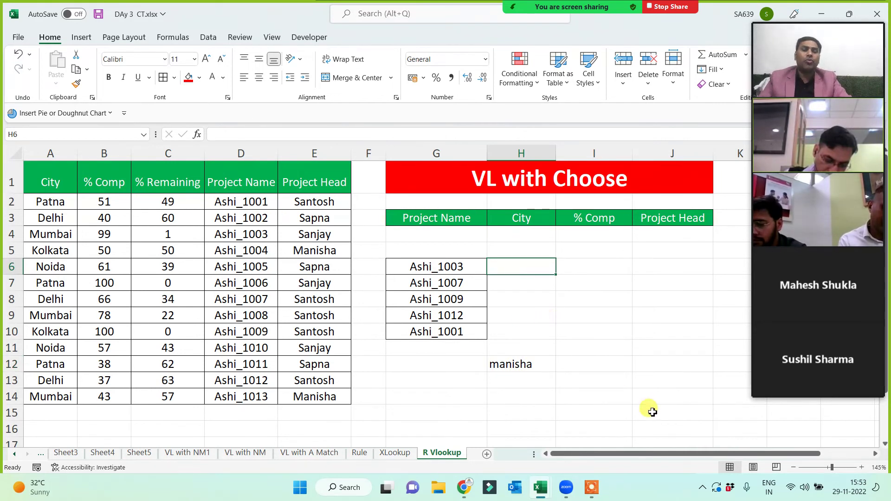
pyautogui.write('=')
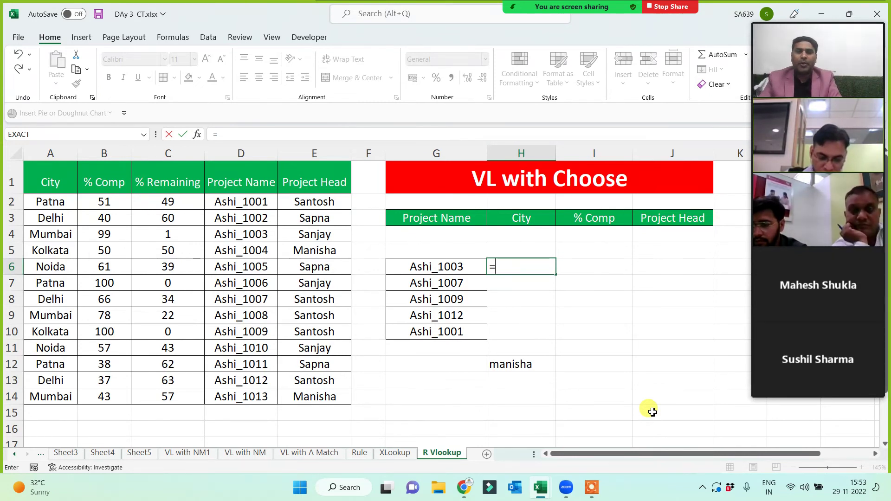
pyautogui.write('vl')
pyautogui.press('Tab')
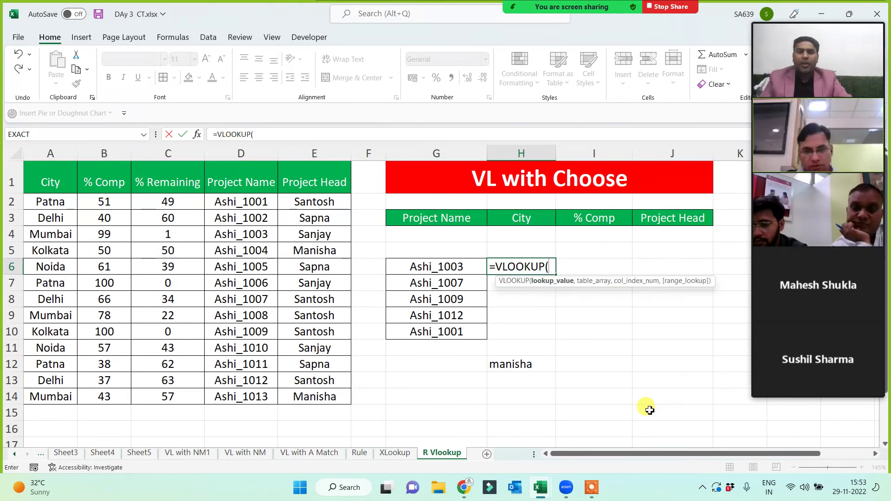
pyautogui.click(448, 269)
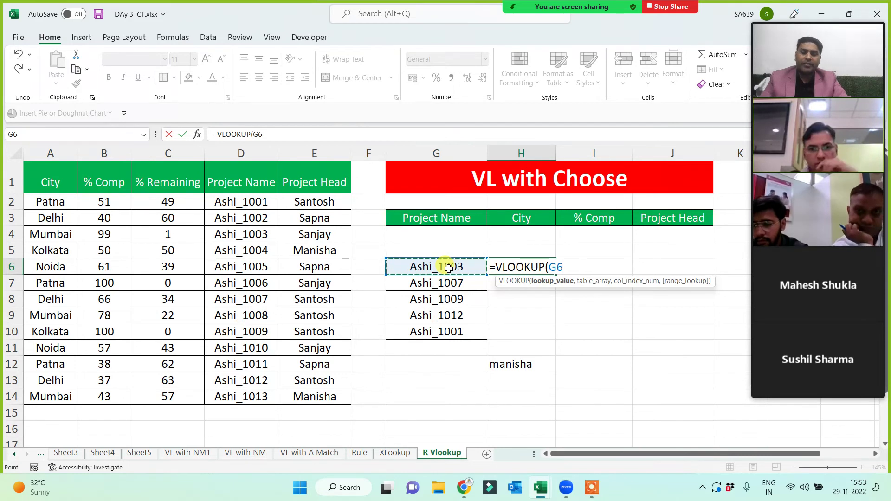
pyautogui.write(',')
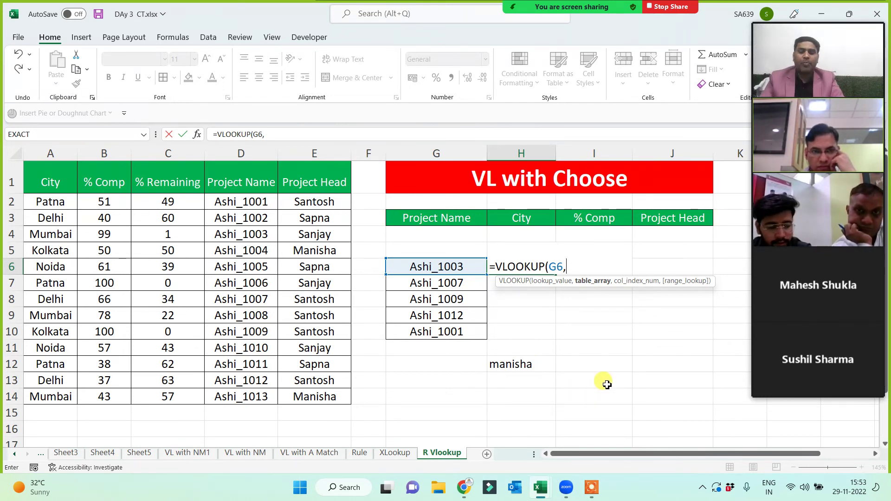
pyautogui.write('Choose(')
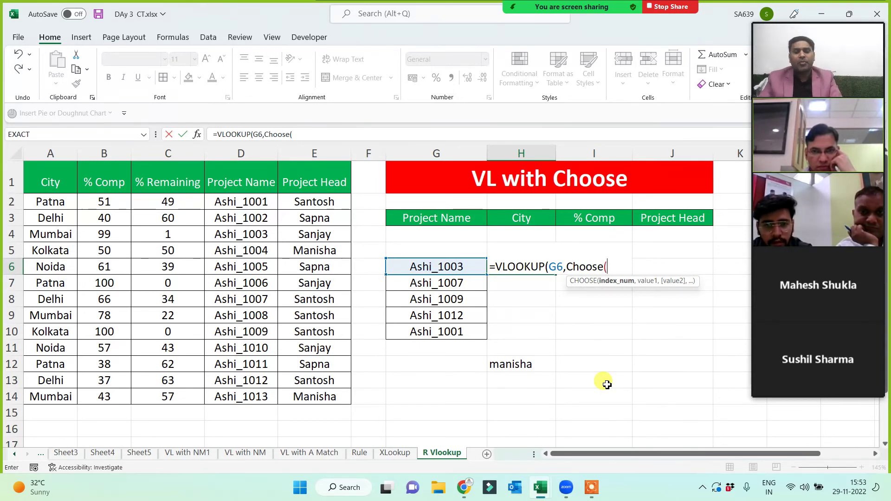
pyautogui.write('{1')
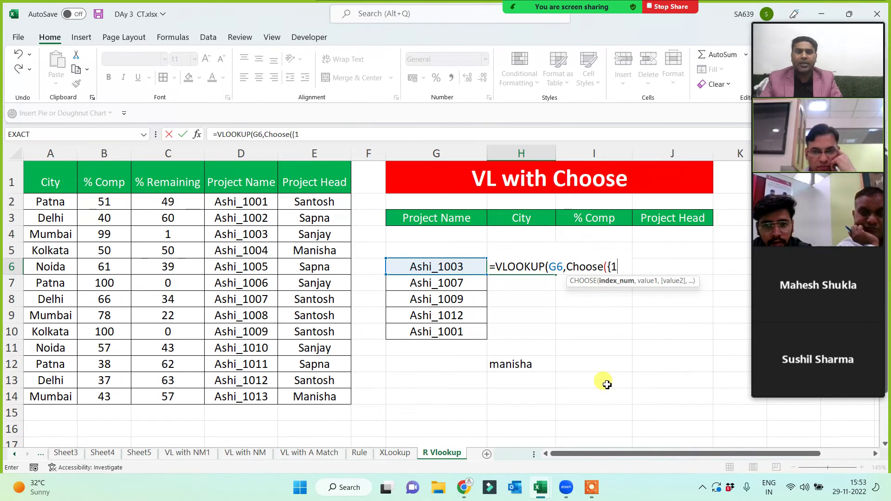
pyautogui.write(',2}')
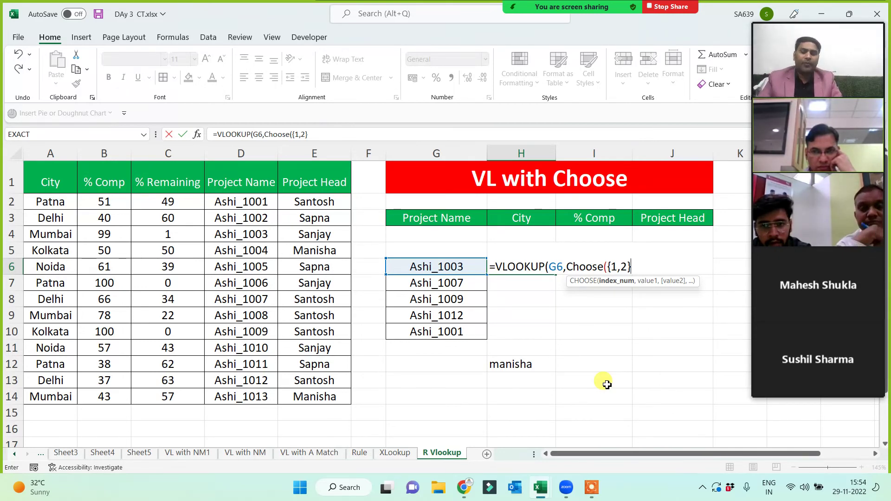
pyautogui.write(',')
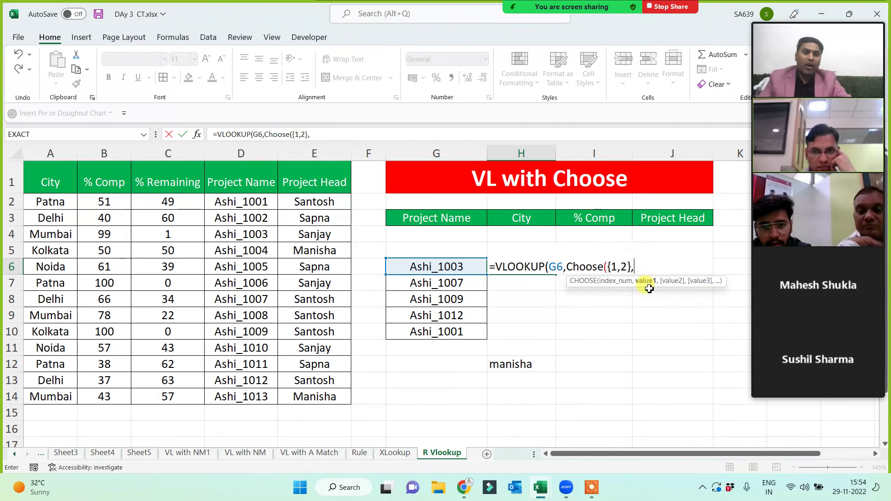
# - Complete the H6 formula with CHOOSE values $D$1:$D$14 and $A$1:$A$14, column index 2 and exact match 0
pyautogui.moveTo(233, 175); pyautogui.dragTo(242, 397)
pyautogui.press('F4')
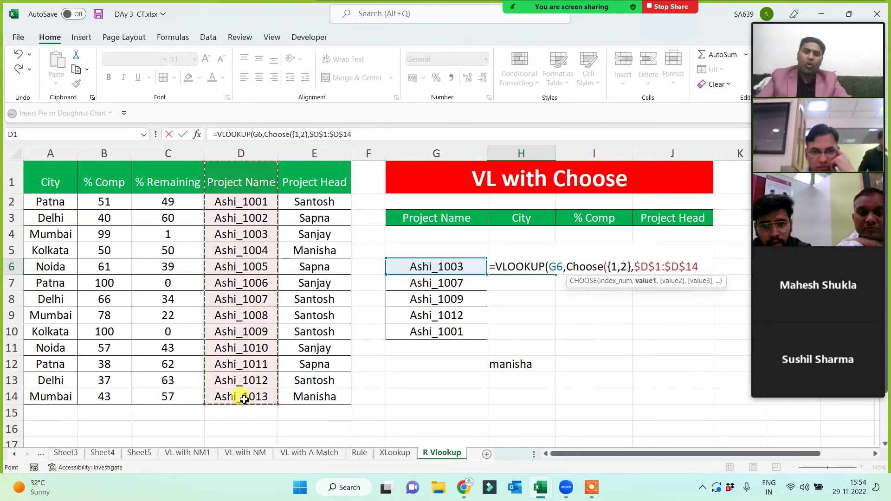
pyautogui.write(',')
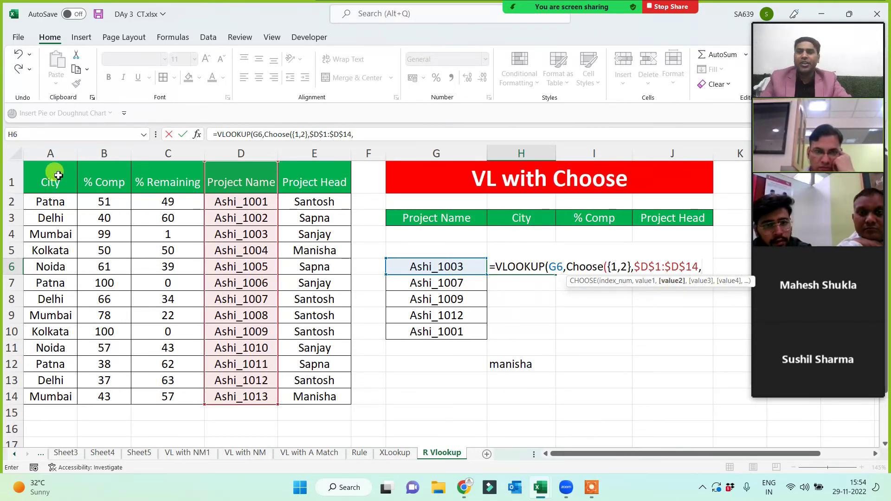
pyautogui.moveTo(52, 176); pyautogui.dragTo(56, 396)
pyautogui.press('F4')
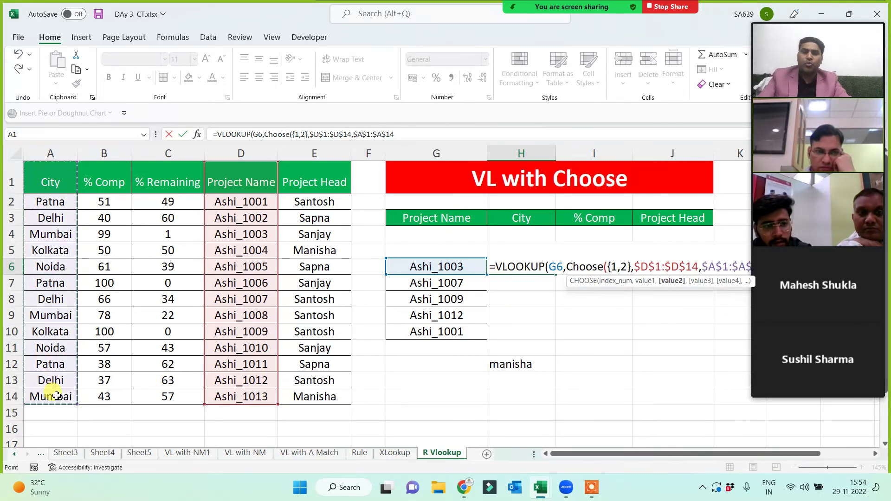
pyautogui.write(')')
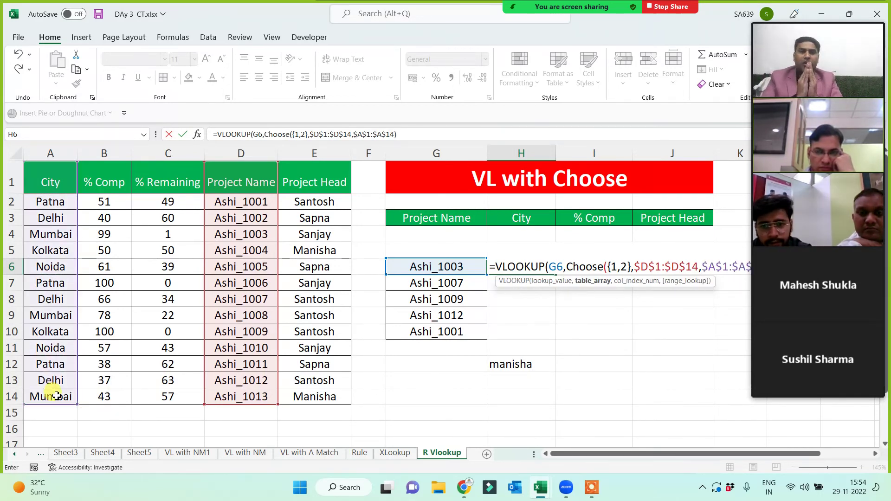
pyautogui.write(',2,0)')
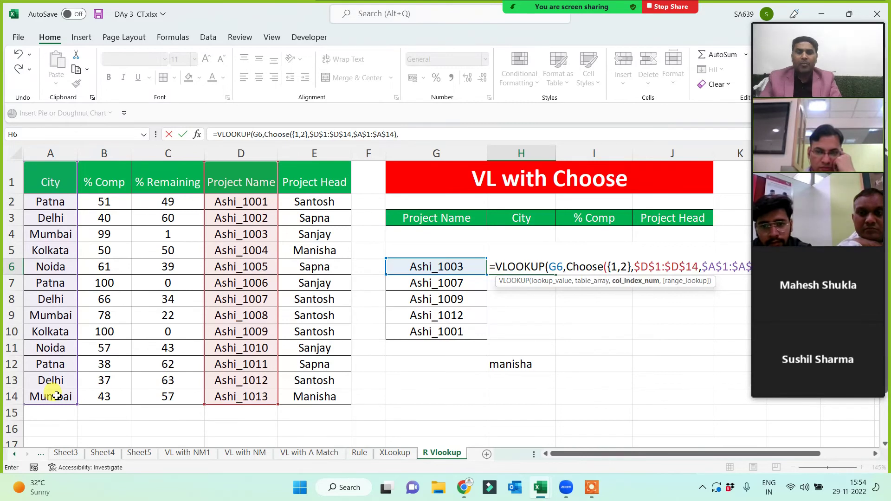
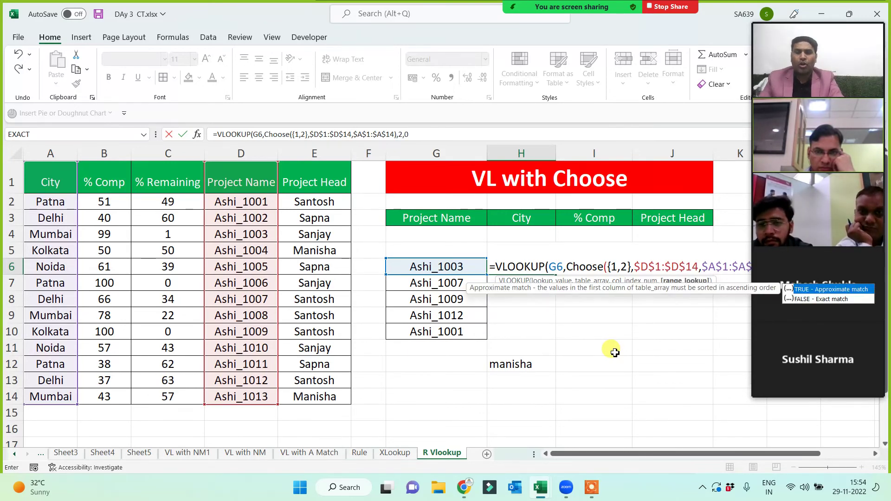
pyautogui.press('Return')
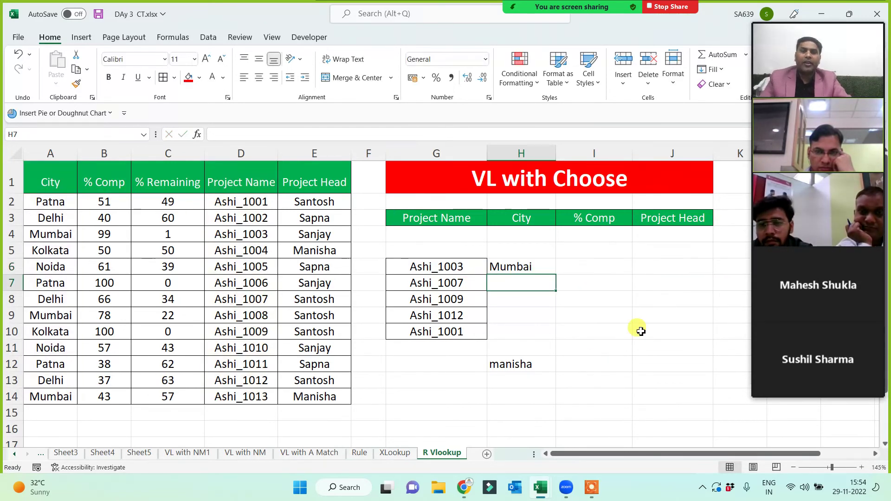
# - Fill the City formula from H6 down to H10
pyautogui.click(523, 266)
pyautogui.moveTo(554, 274); pyautogui.dragTo(551, 339)
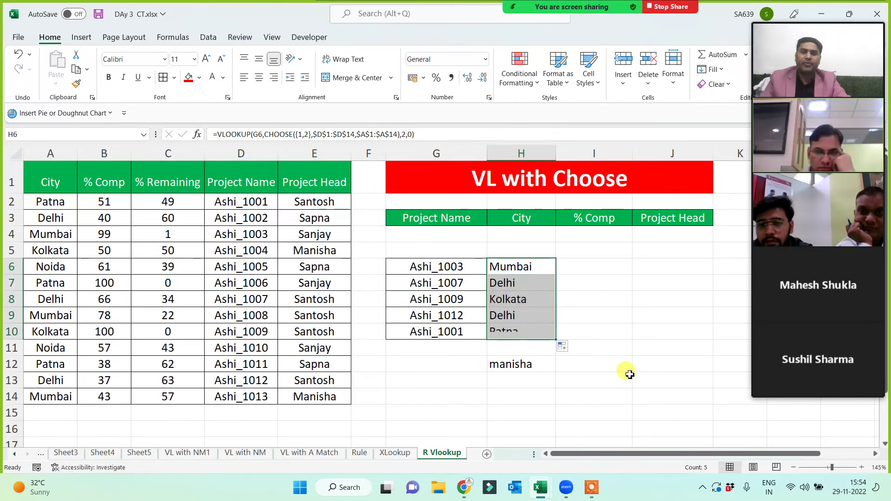
pyautogui.click(628, 376)
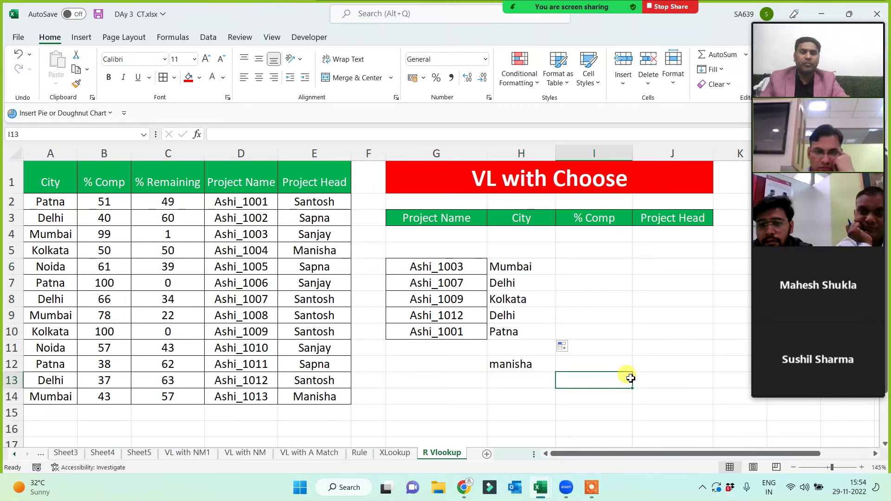
pyautogui.moveTo(525, 266); pyautogui.dragTo(528, 332)
# - Start a VLOOKUP formula in I6 with lookup value G6 and a nested CHOOSE using the index array {1,2}
pyautogui.click(592, 264)
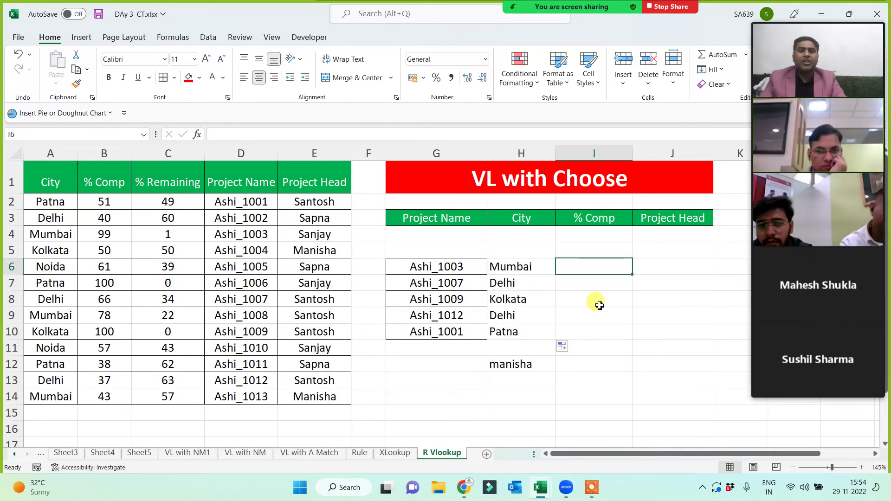
pyautogui.write('=vl')
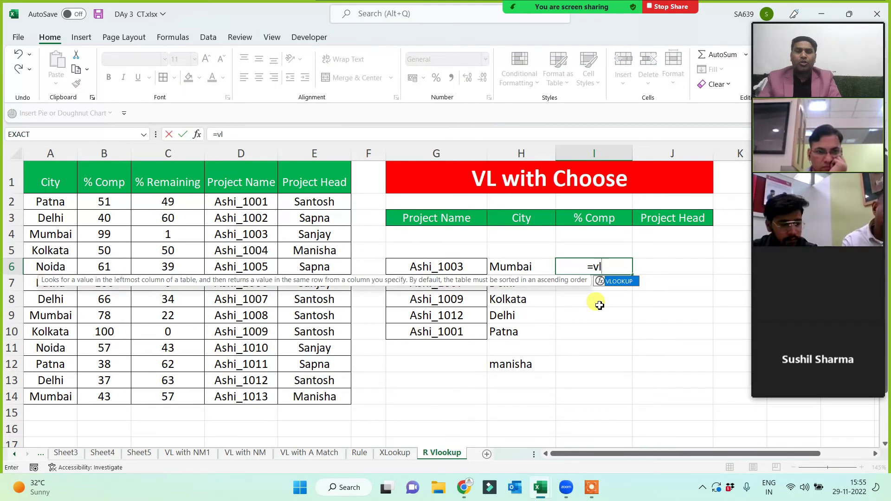
pyautogui.press('Tab')
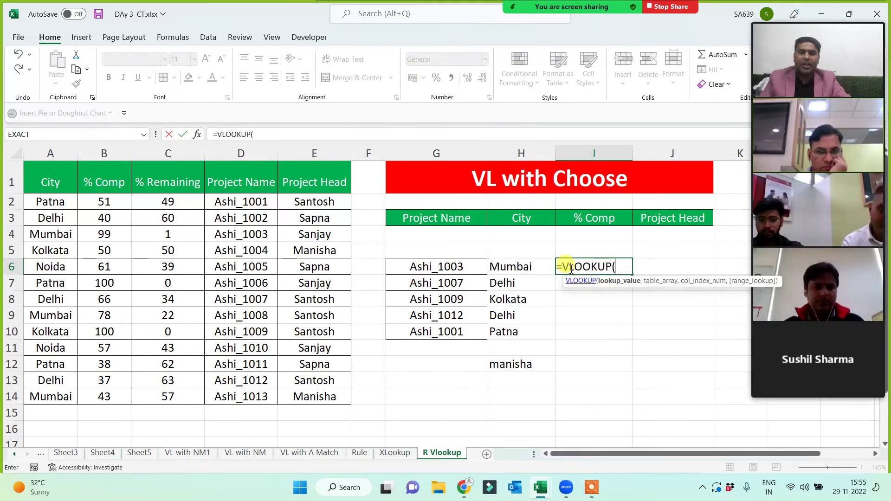
pyautogui.click(435, 265)
pyautogui.write(',')
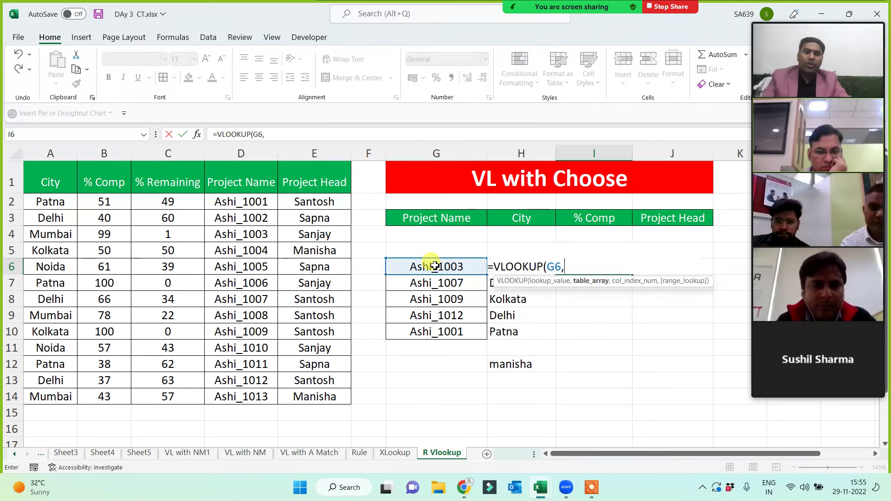
pyautogui.write('choose(')
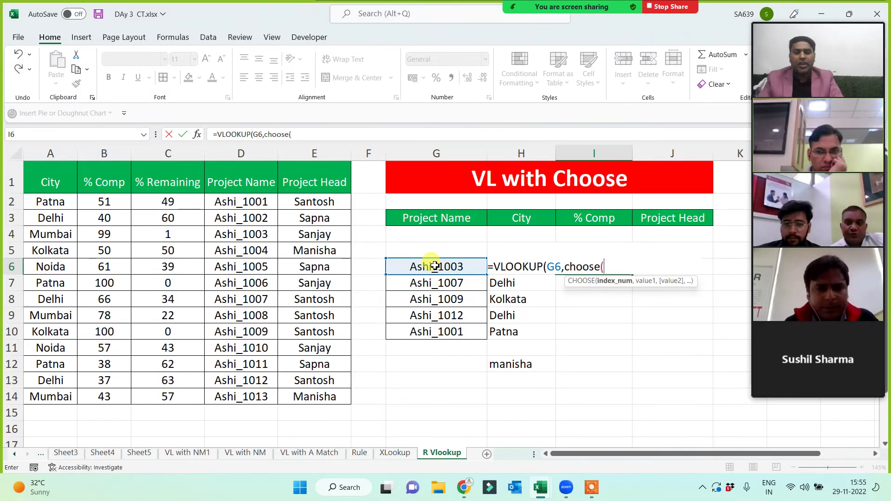
pyautogui.write('{1,2')
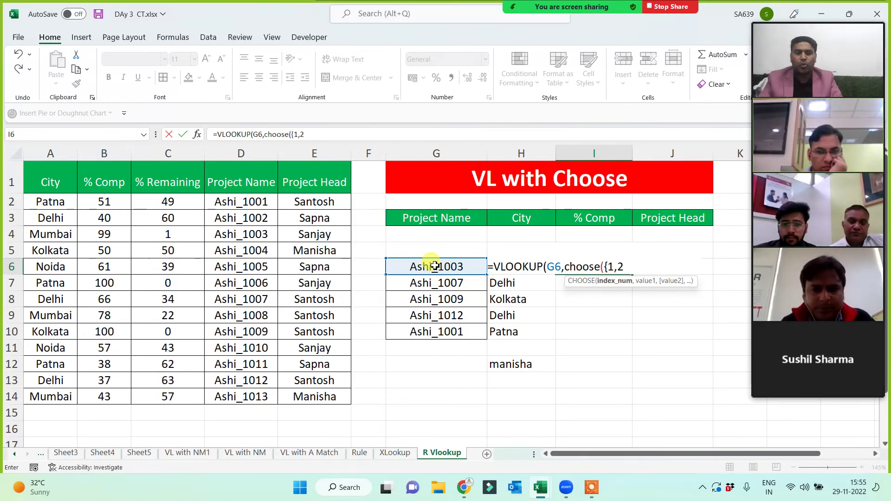
pyautogui.write('},')
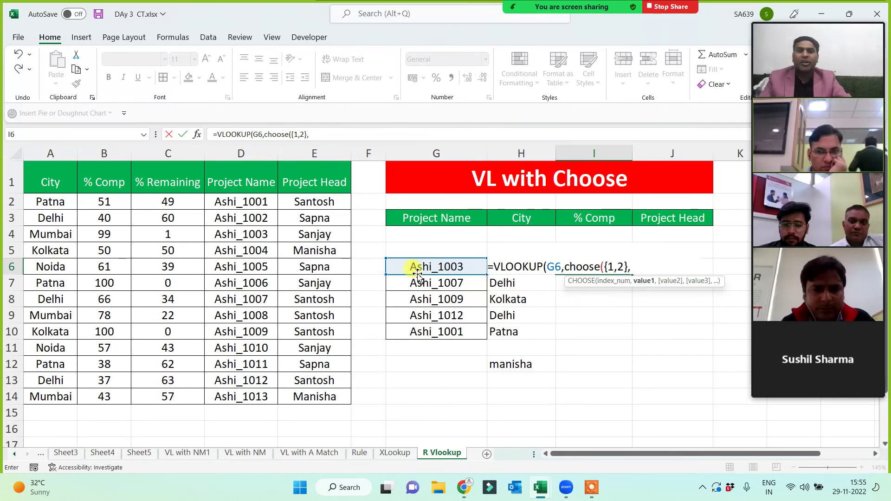
# - Complete the I6 formula with CHOOSE values $D$1:$D$14 and $B$1:$B$14, column index 2 and match 0, and fill it down to I10
pyautogui.moveTo(238, 176); pyautogui.dragTo(233, 394)
pyautogui.press('F4')
pyautogui.write(',')
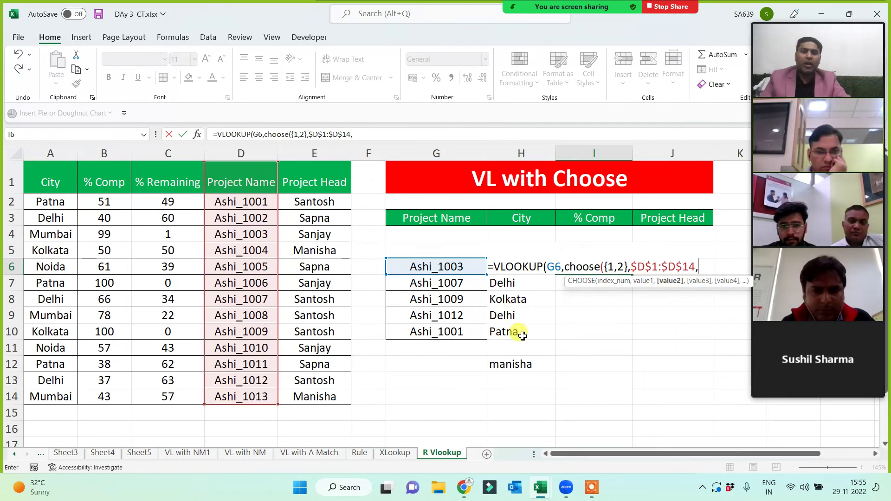
pyautogui.moveTo(103, 181); pyautogui.dragTo(101, 397)
pyautogui.press('F4')
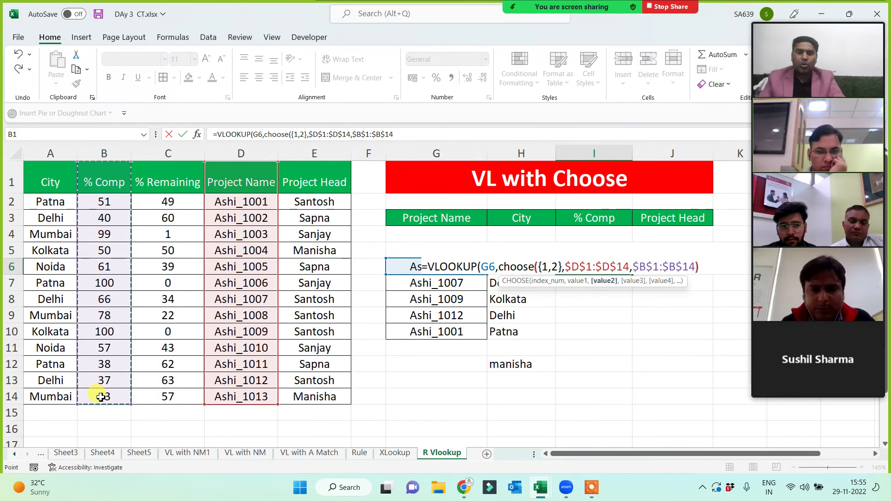
pyautogui.write('),2')
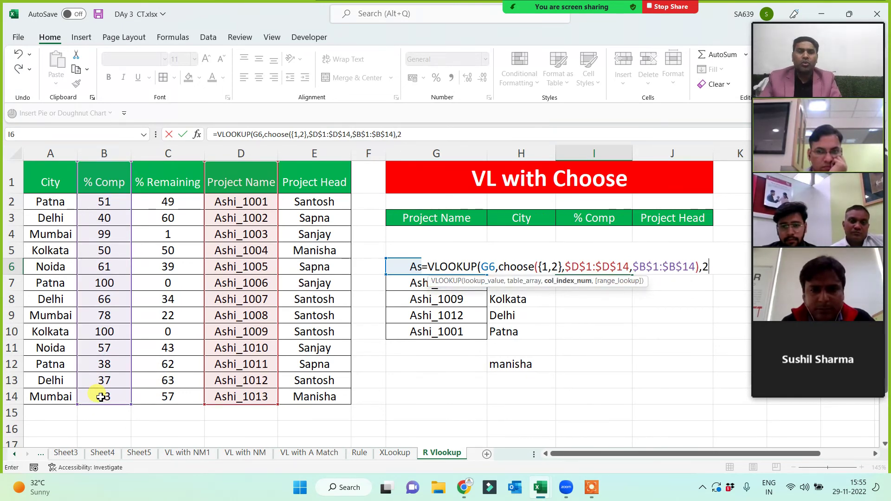
pyautogui.write(',0)')
pyautogui.press('Return')
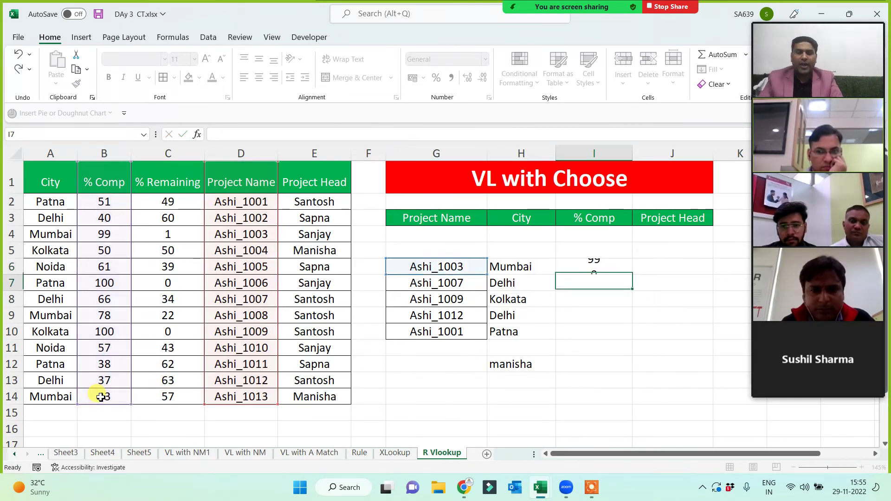
pyautogui.click(588, 261)
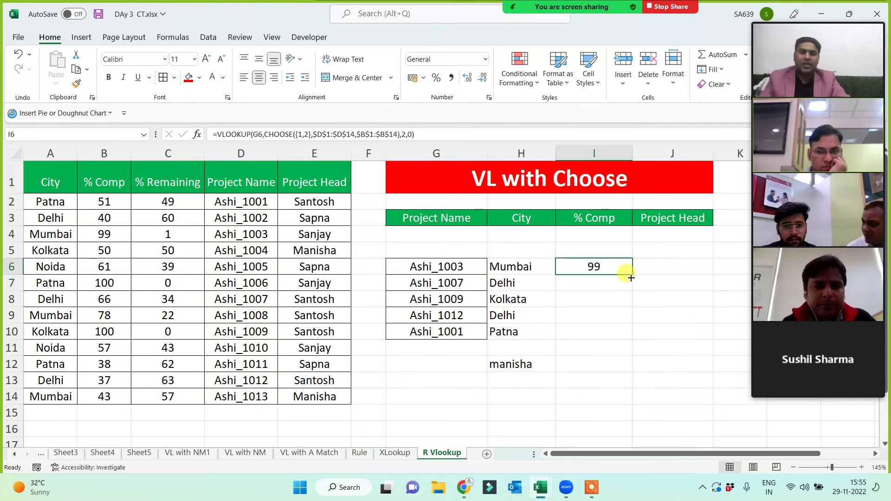
pyautogui.moveTo(624, 274); pyautogui.dragTo(626, 358)
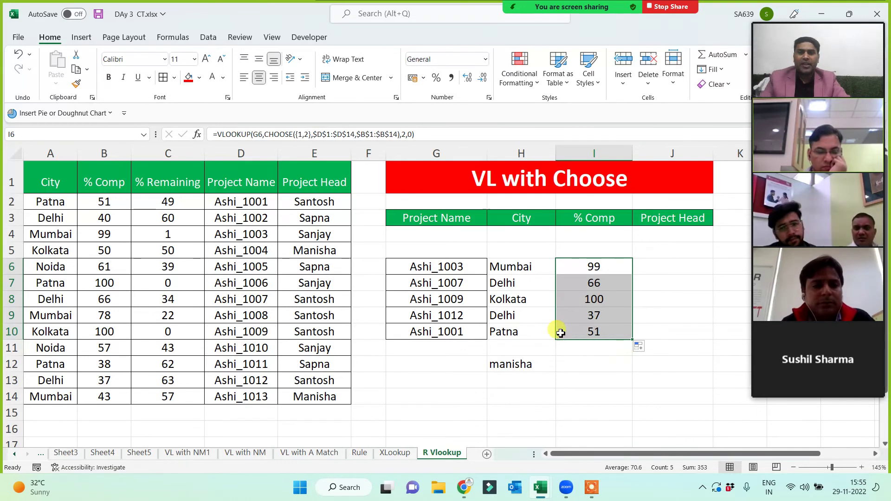
# - Clear the City formulas in H6:H10
pyautogui.moveTo(527, 271); pyautogui.dragTo(527, 332)
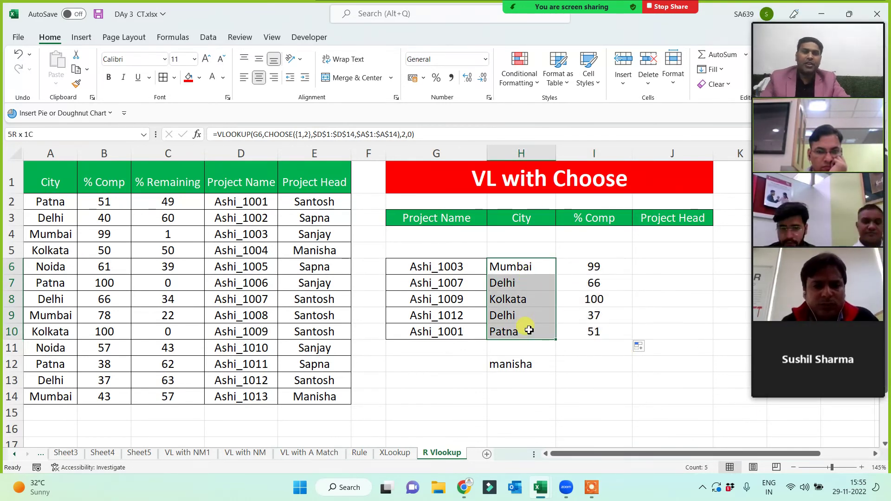
pyautogui.press('Delete')
# - Start a VLOOKUP formula in H6 with lookup value G6 and a nested CHOOSE using the index array {1,2}
pyautogui.click(524, 268)
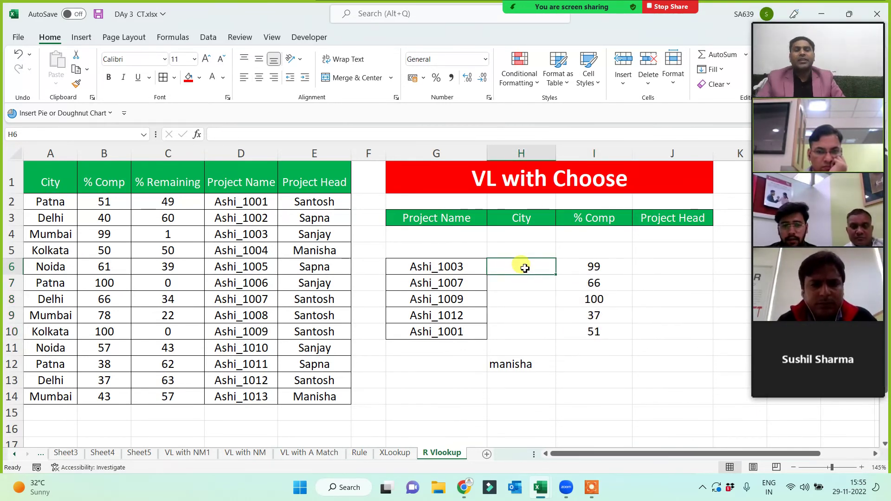
pyautogui.write('=')
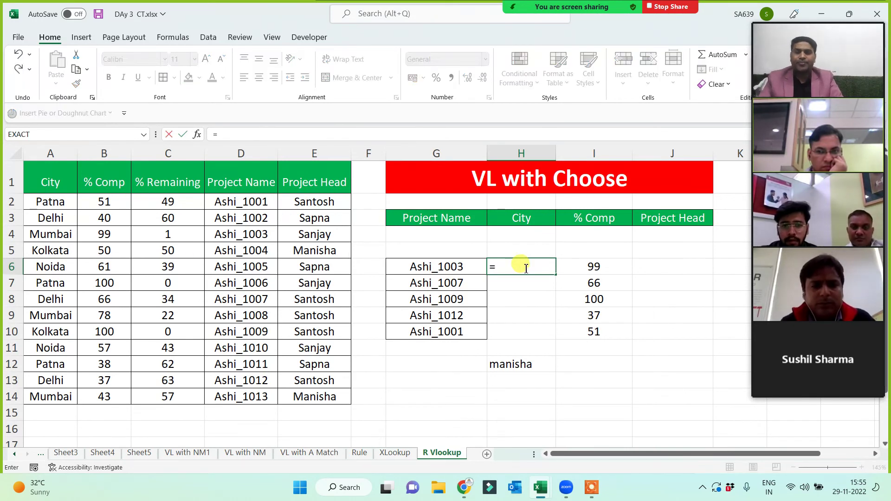
pyautogui.write('vl')
pyautogui.press('Tab')
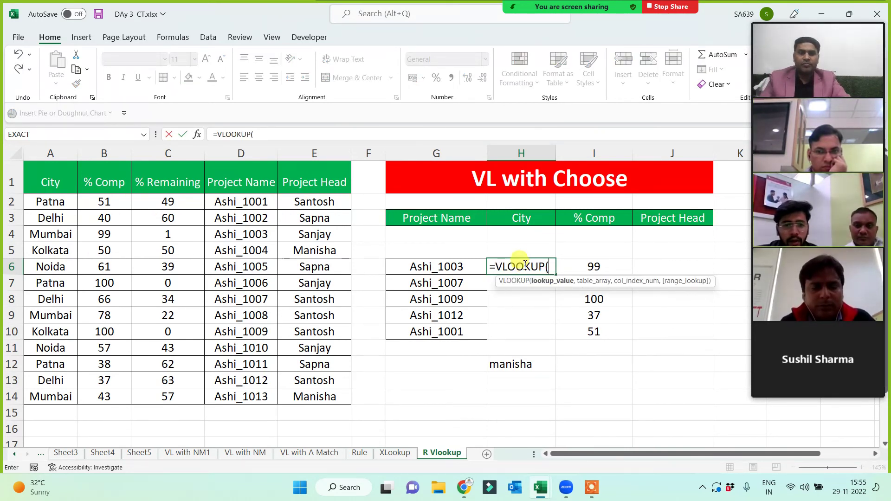
pyautogui.click(449, 266)
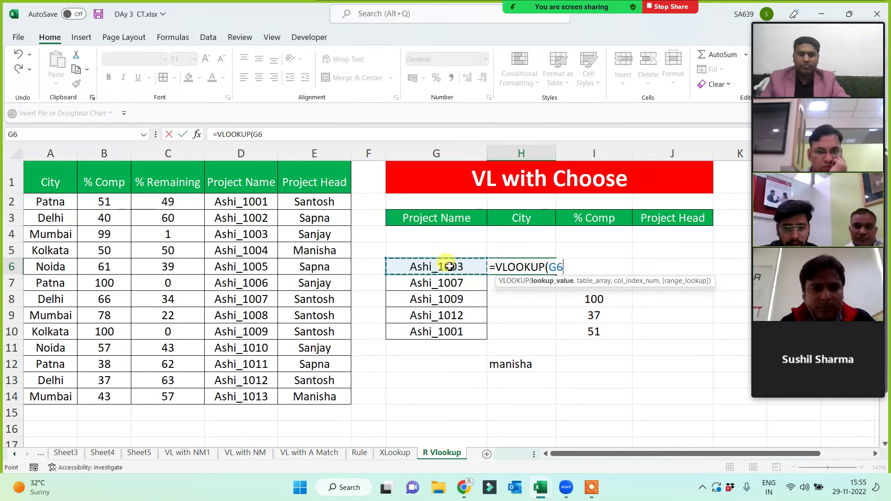
pyautogui.write(',')
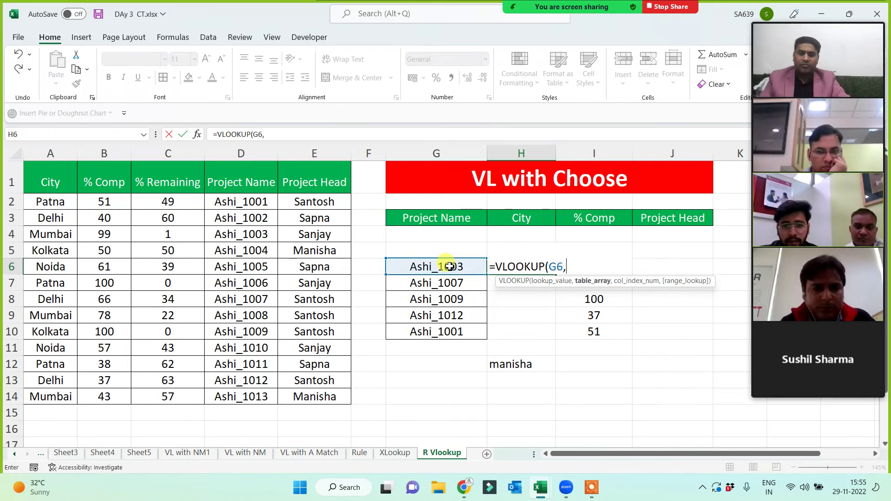
pyautogui.write('choo')
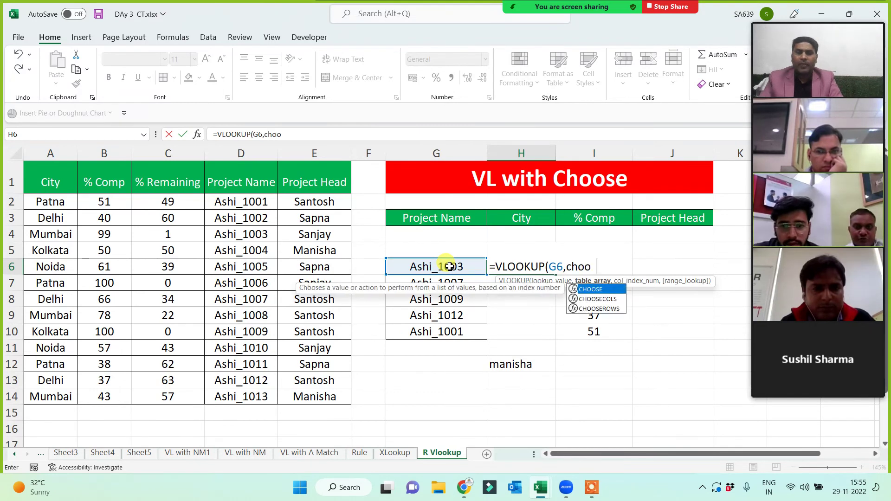
pyautogui.write('se({1,2')
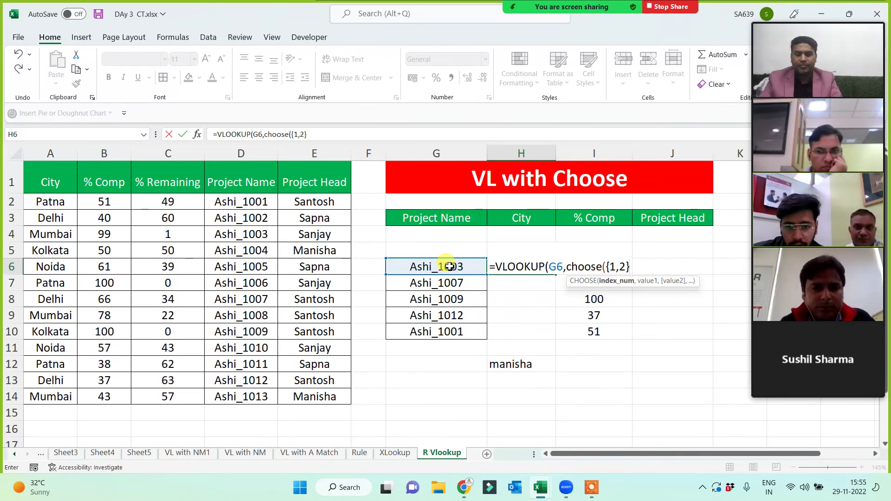
pyautogui.write(',')
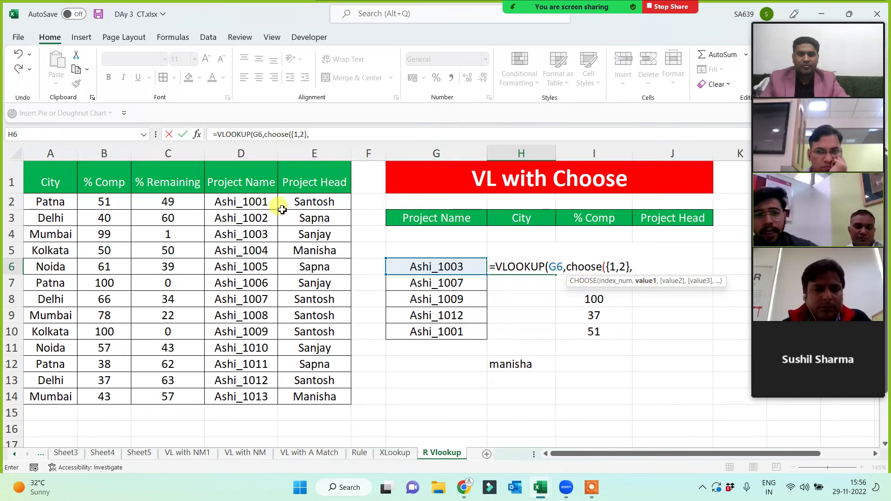
# - Complete the H6 formula with CHOOSE values $D$1:$D$14 and $A$1:$A$14, column index 2 and match 0, and fill it down to H10
pyautogui.moveTo(242, 179); pyautogui.dragTo(253, 397)
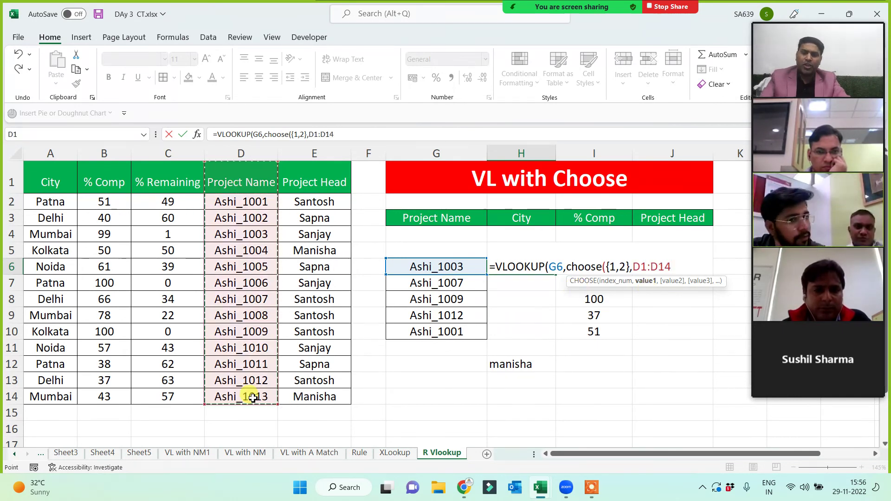
pyautogui.press('F4')
pyautogui.write(',')
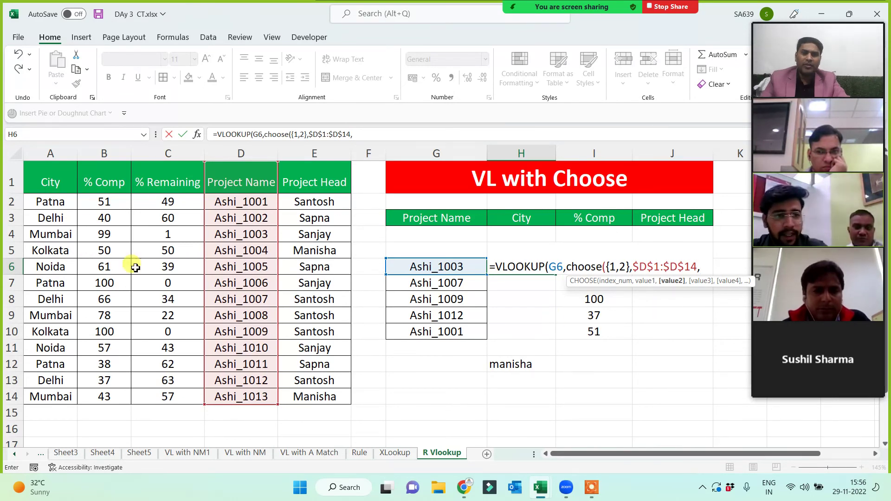
pyautogui.moveTo(56, 182); pyautogui.dragTo(45, 388)
pyautogui.press('F4')
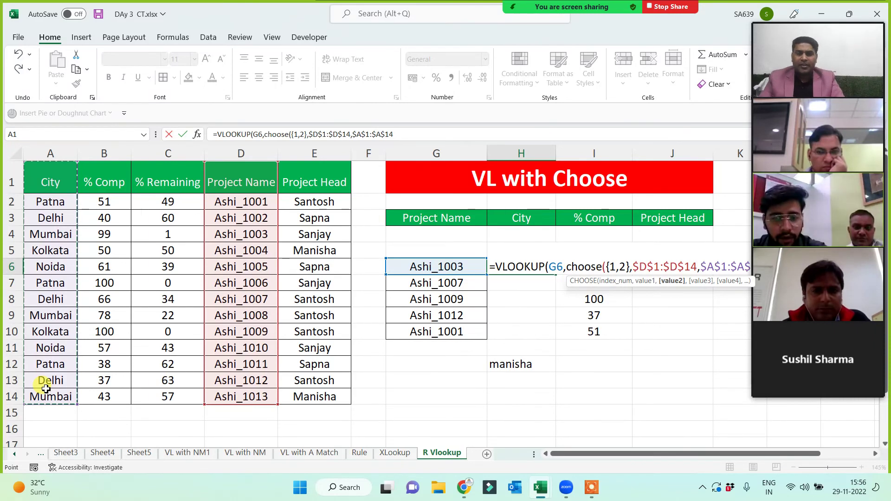
pyautogui.write('),')
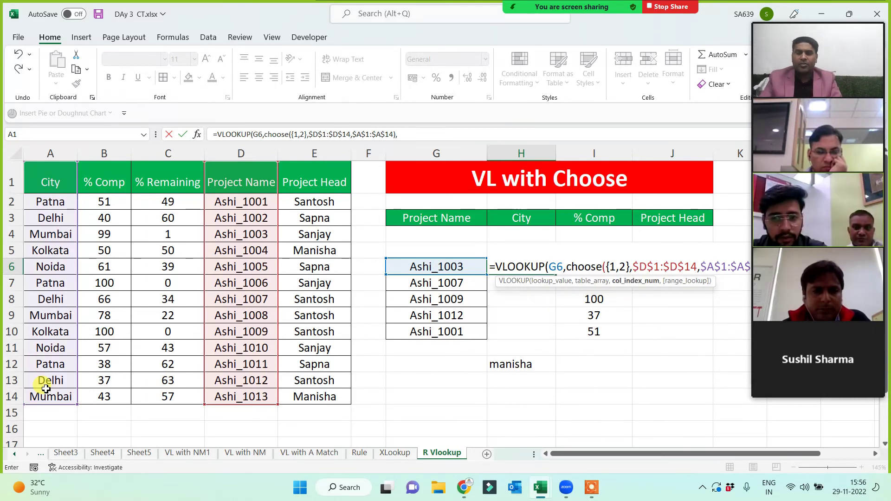
pyautogui.write('2,0)')
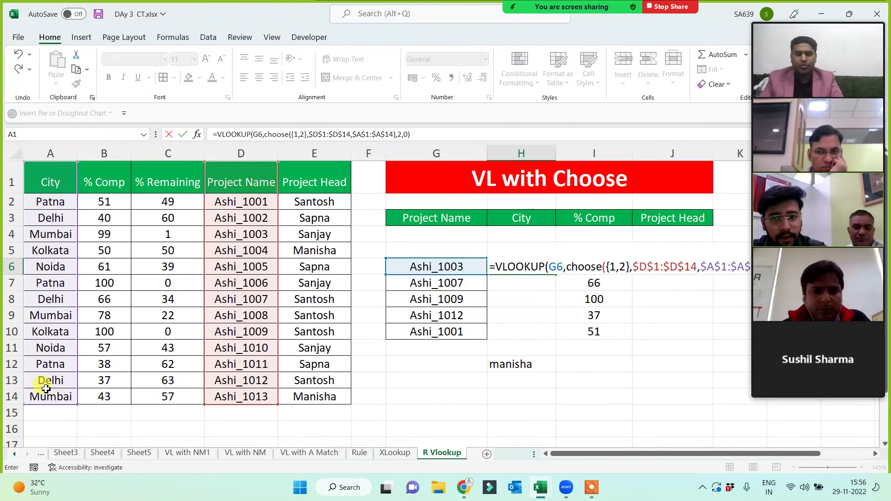
pyautogui.press('Return')
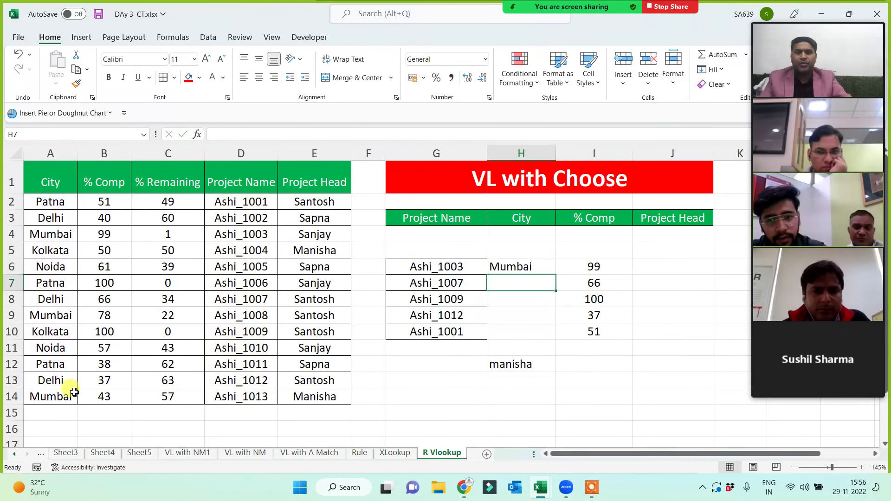
pyautogui.click(529, 268)
pyautogui.moveTo(556, 278); pyautogui.dragTo(548, 336)
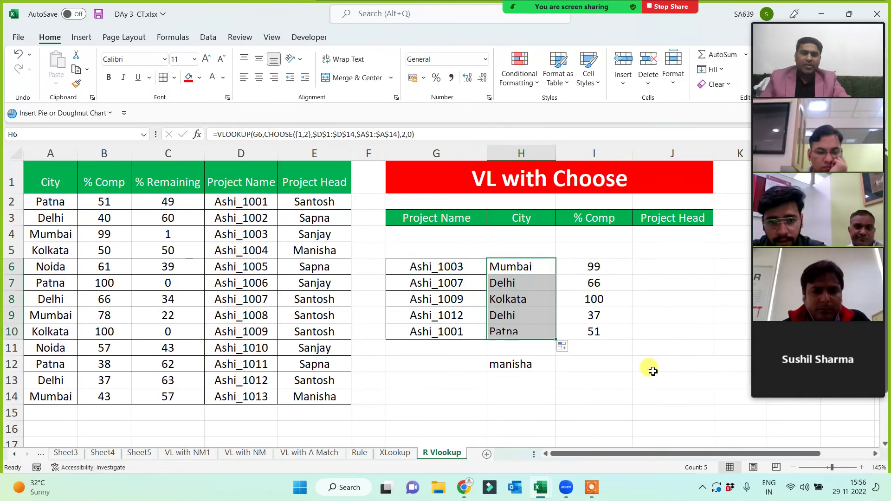
# - Start a VLOOKUP formula in J6 with lookup value G6 and a nested CHOOSE using the index array {1,2}
pyautogui.click(647, 266)
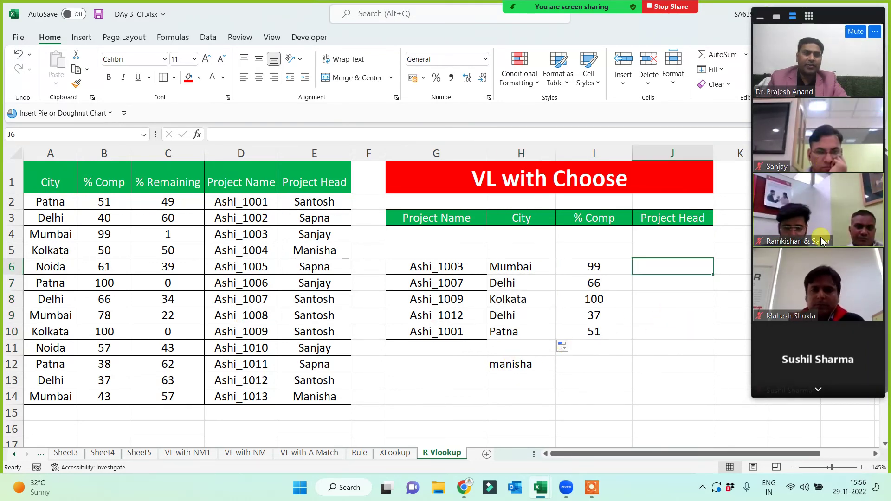
pyautogui.click(818, 388)
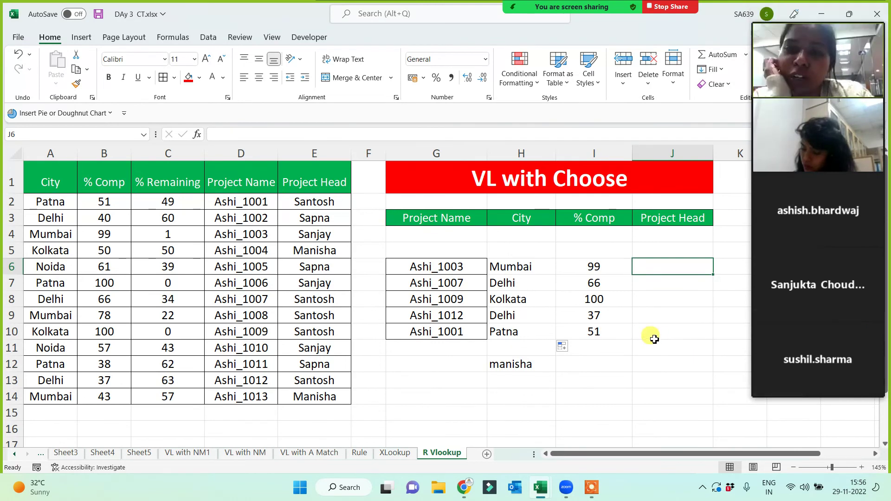
pyautogui.write('=vl')
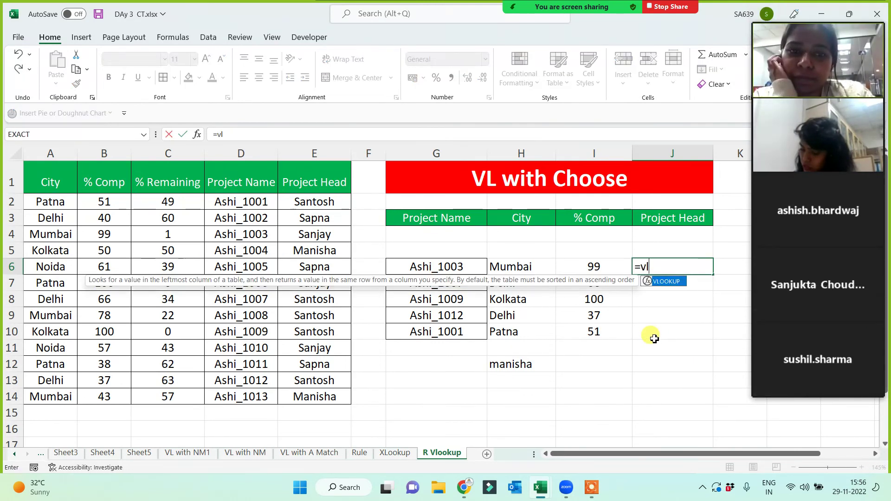
pyautogui.press('Tab')
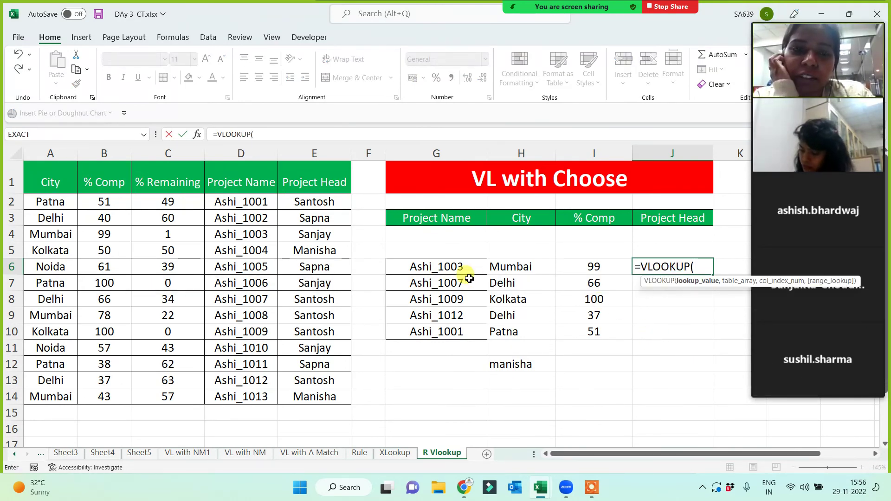
pyautogui.click(457, 271)
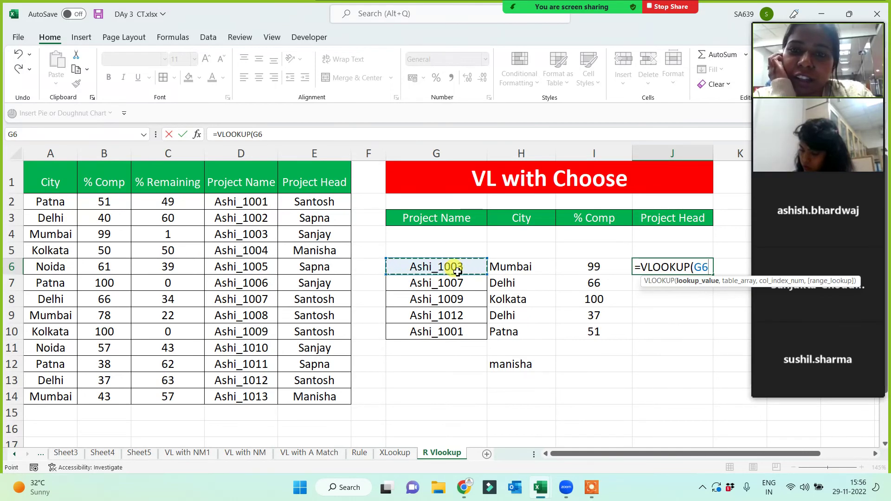
pyautogui.write(',')
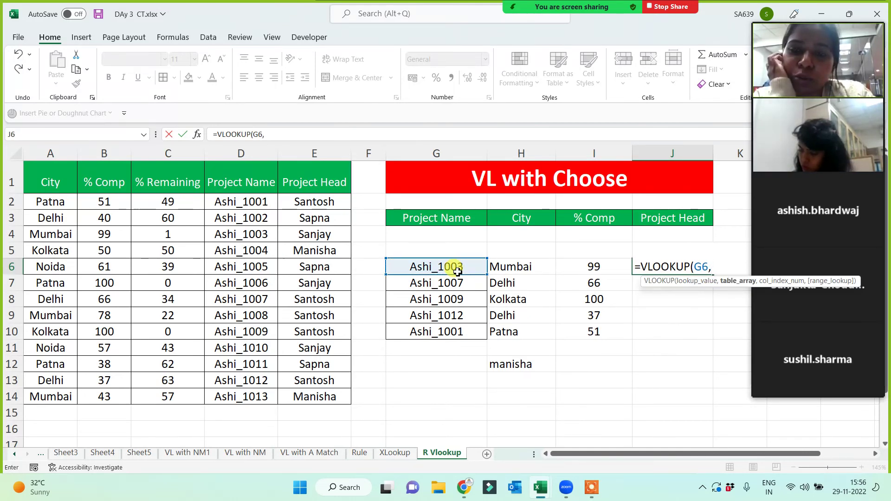
pyautogui.write('choose({1,2')
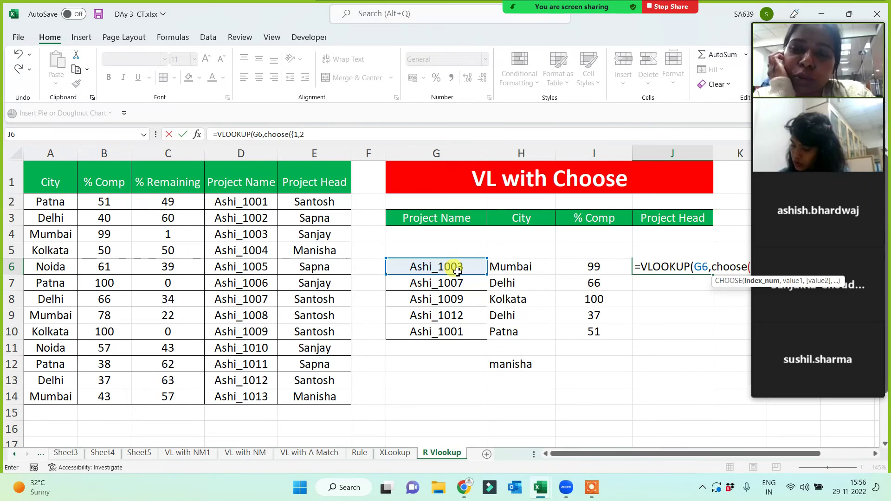
pyautogui.write('},')
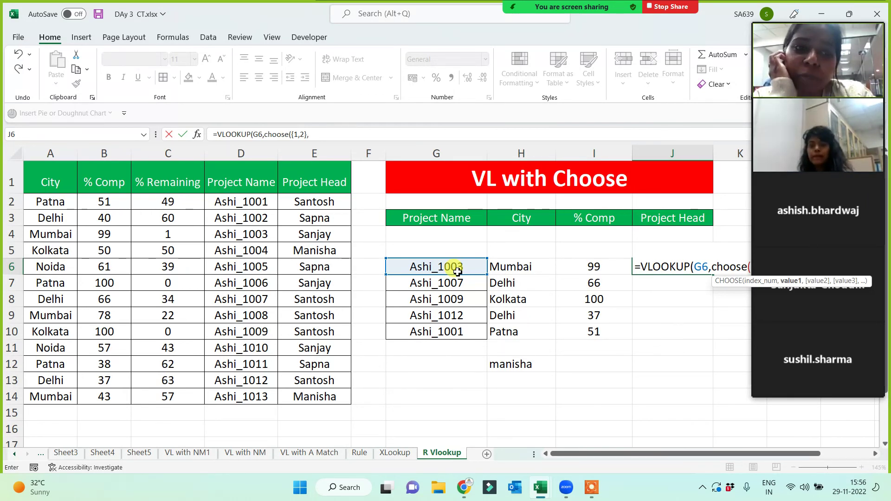
# - Complete the J6 formula with CHOOSE values $D$1:$D$14 and $E$1:$E$14, column index 2 and match 0, and fill it down to J10
pyautogui.moveTo(245, 178); pyautogui.dragTo(246, 395)
pyautogui.press('F4')
pyautogui.write(',')
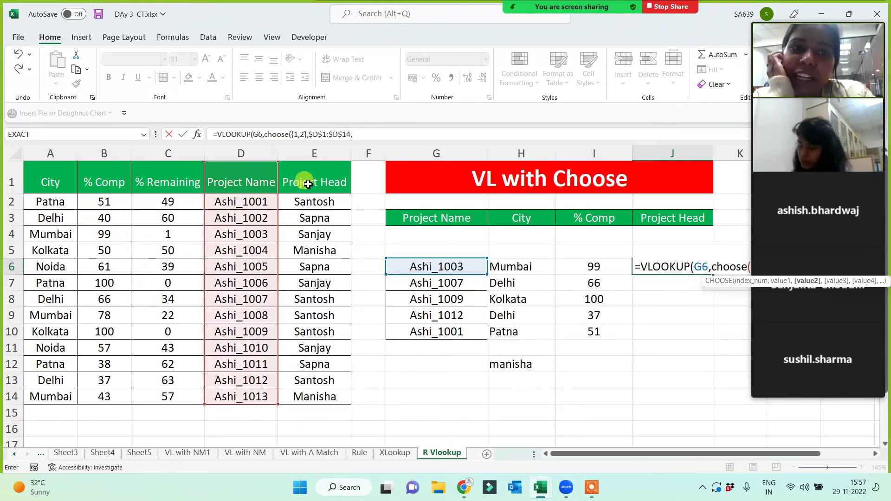
pyautogui.moveTo(308, 184); pyautogui.dragTo(304, 399)
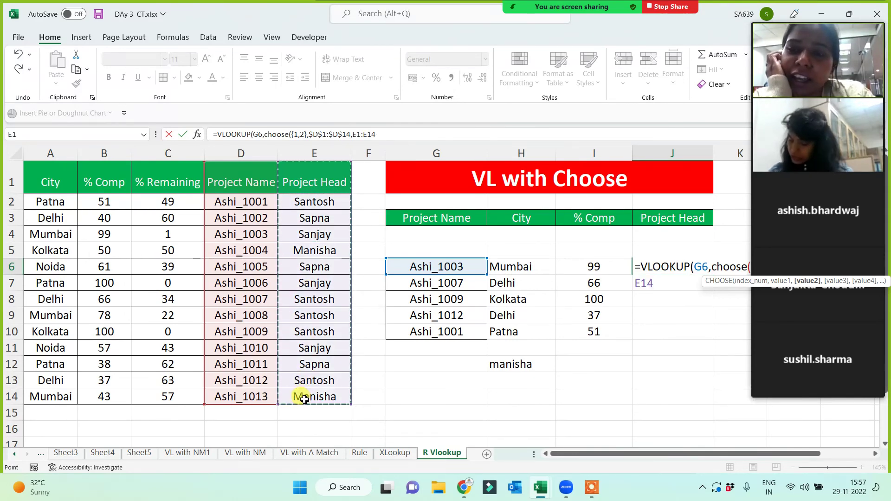
pyautogui.press('F4')
pyautogui.write(')')
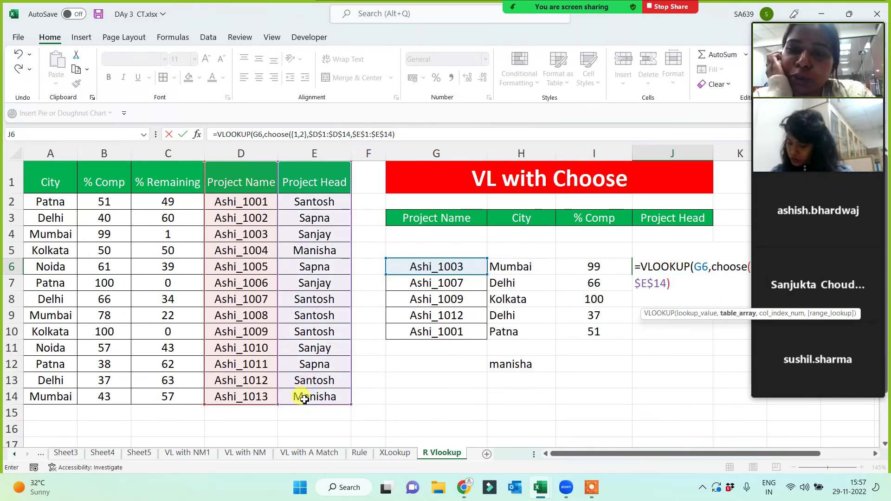
pyautogui.write(',2,0)')
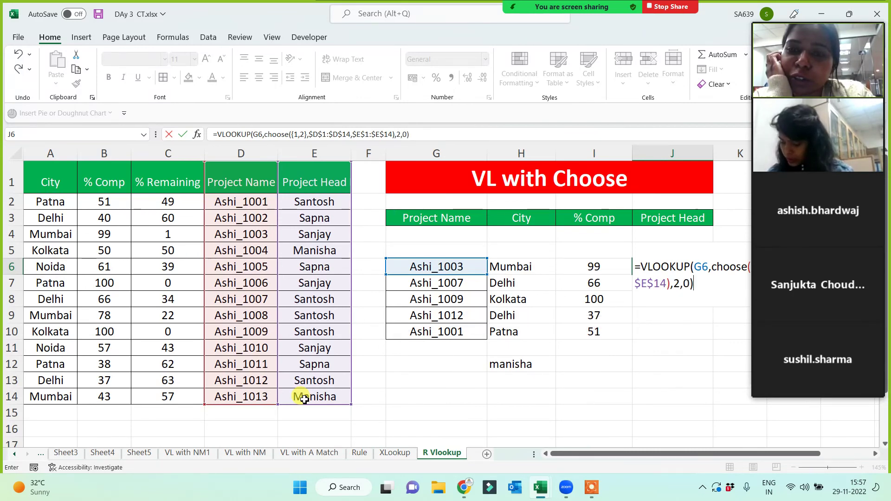
pyautogui.press('Return')
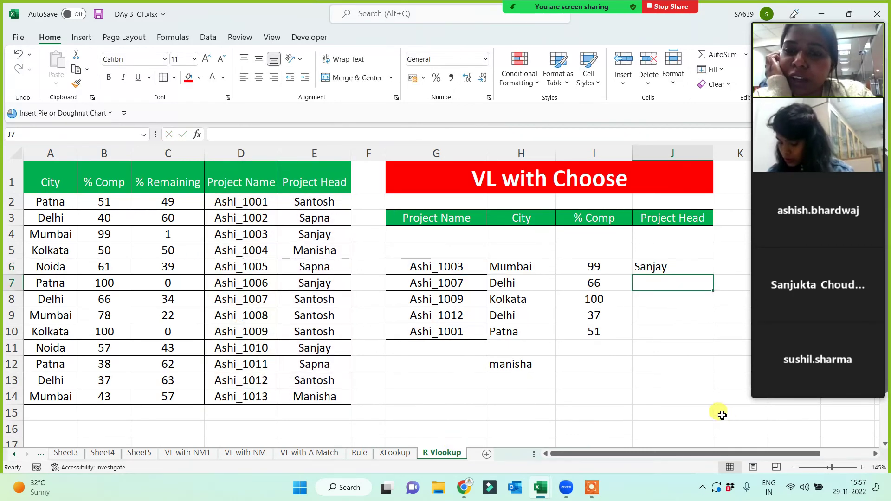
pyautogui.click(666, 263)
pyautogui.moveTo(713, 274); pyautogui.dragTo(702, 334)
pyautogui.click(622, 394)
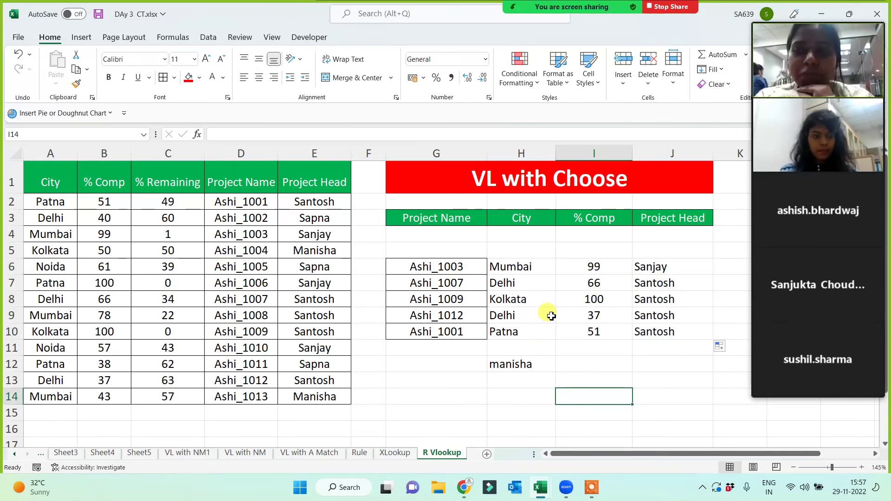
# - Replace the City header in H3 with a copy of the % Remaining header from C1 and clear the formulas in H6:H10
pyautogui.click(170, 184)
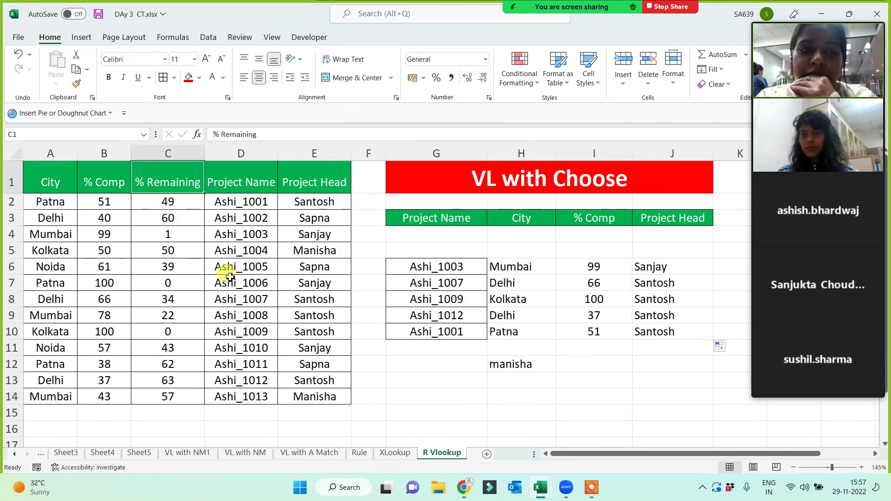
pyautogui.hotkey('ctrl', 'c')
pyautogui.click(512, 225)
pyautogui.hotkey('ctrl', 'v')
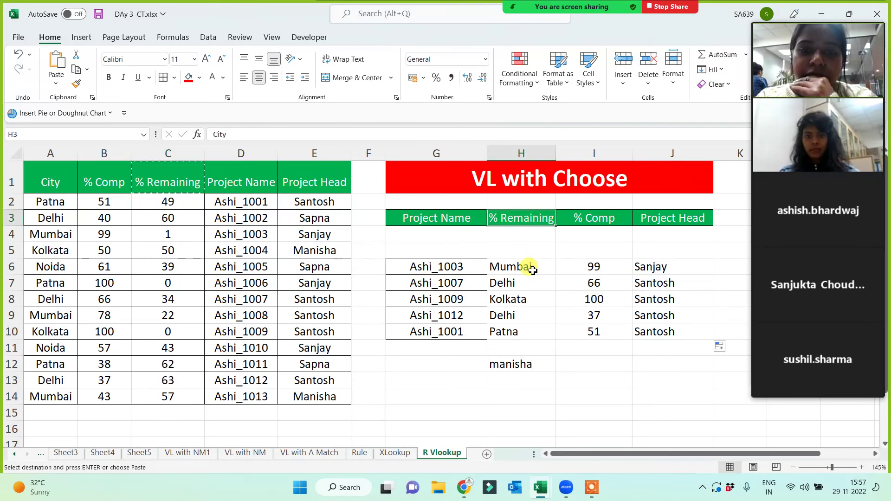
pyautogui.moveTo(527, 265); pyautogui.dragTo(527, 334)
pyautogui.press('Delete')
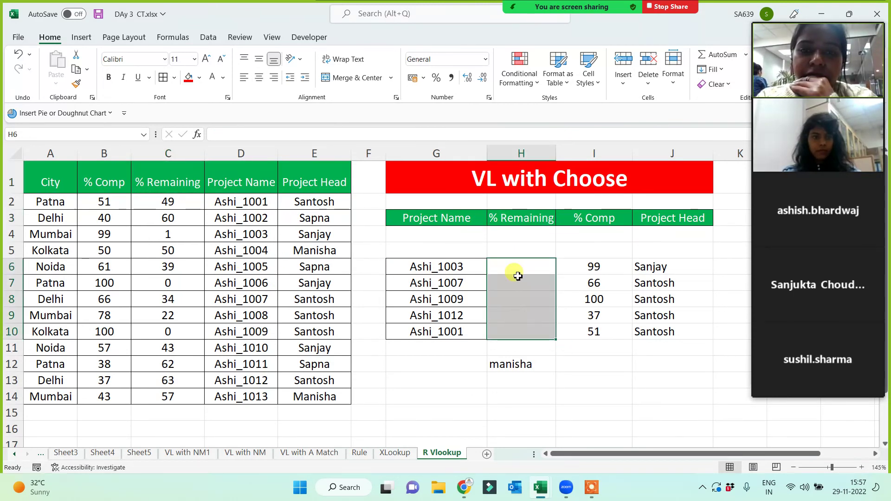
# - Start a VLOOKUP formula in H6 with lookup value G6 and a nested CHOOSE using the index array {1,2}
pyautogui.click(523, 267)
pyautogui.write('=vlo')
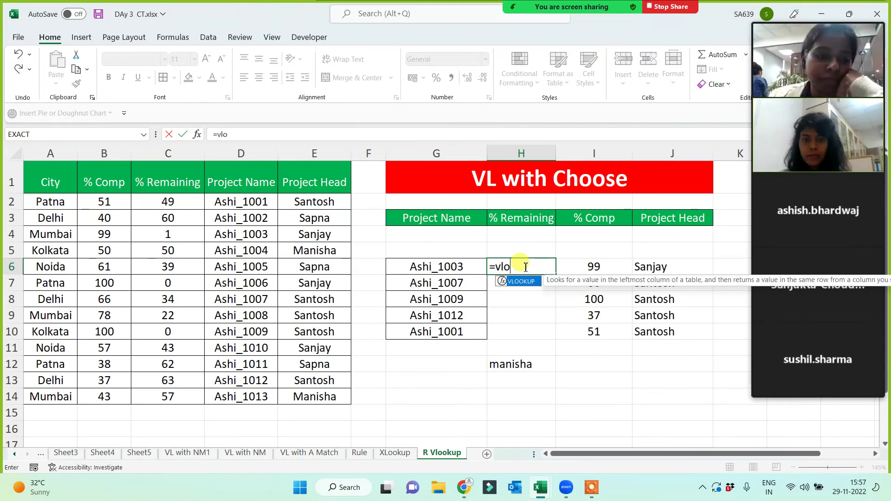
pyautogui.press('Tab')
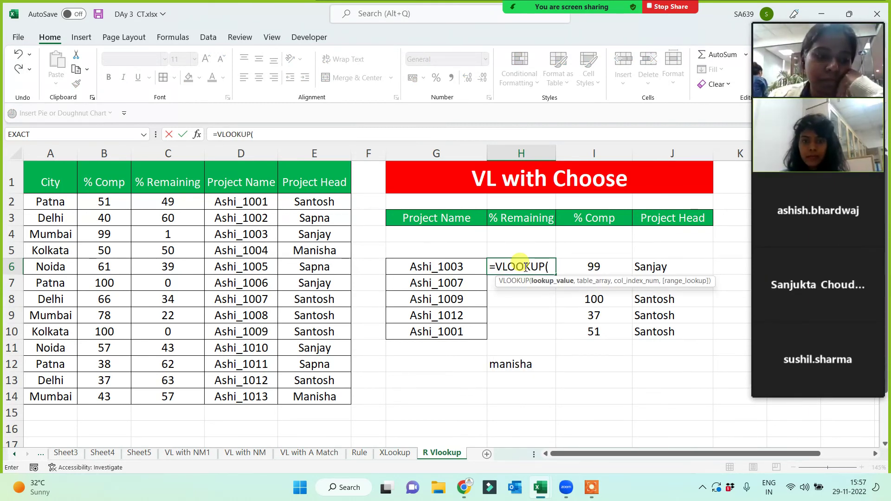
pyautogui.click(429, 265)
pyautogui.write(',')
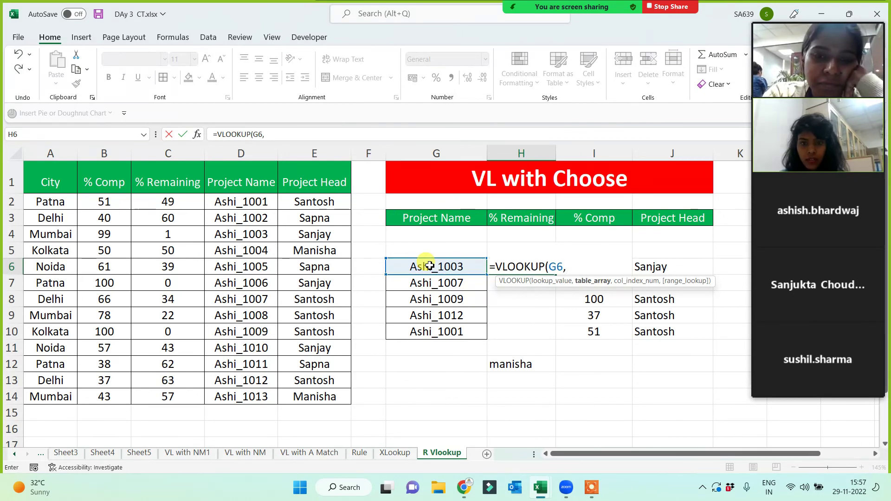
pyautogui.write('choo')
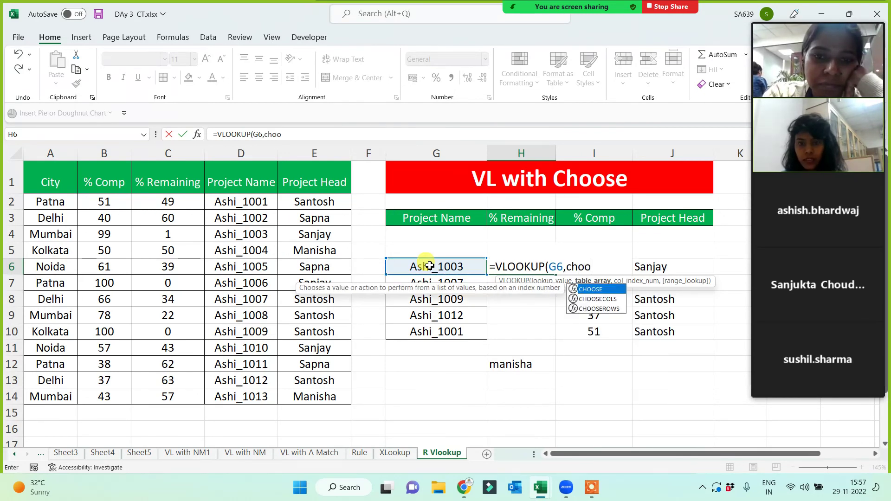
pyautogui.write('se({1,2')
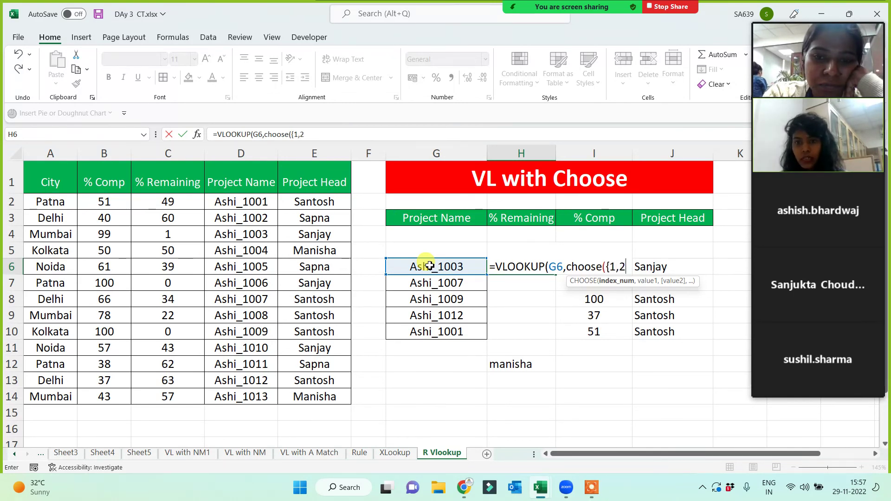
pyautogui.write('}')
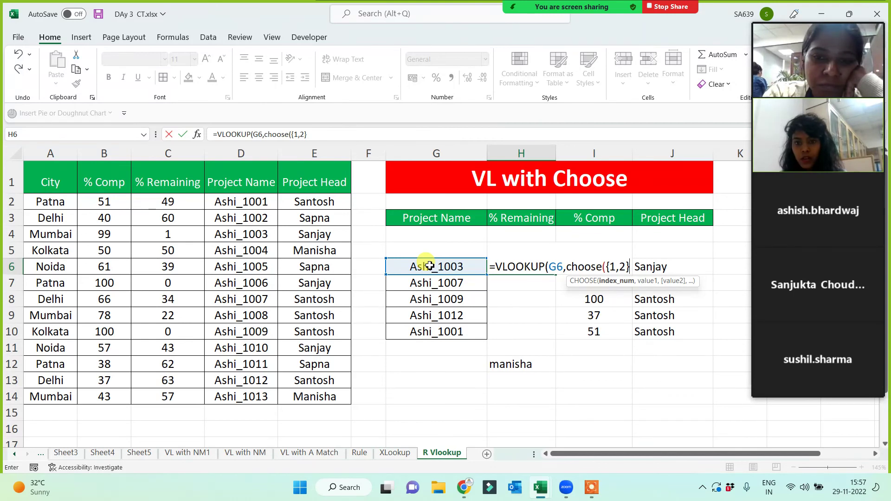
pyautogui.write(',')
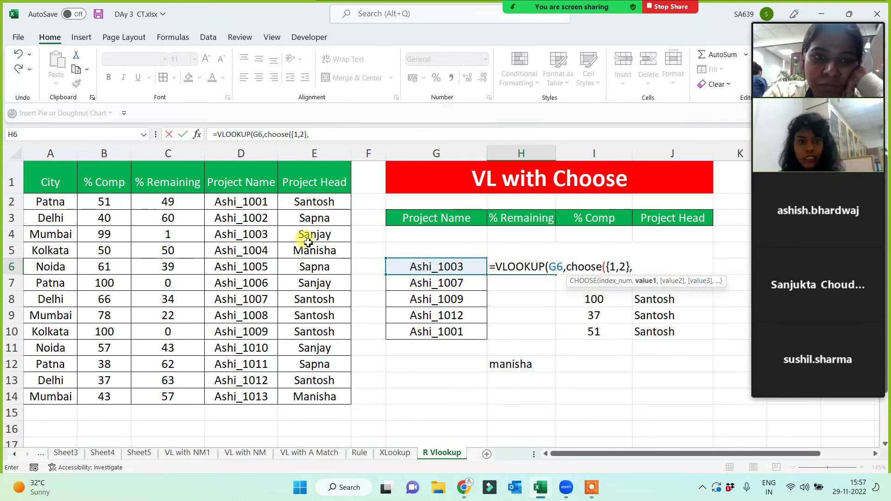
# - Complete the H6 formula with CHOOSE values $D$1:$D$14 and $C$1:$C$14, column index 2 and match 0, and fill it down to H10
pyautogui.moveTo(215, 172); pyautogui.dragTo(226, 400)
pyautogui.press('F4')
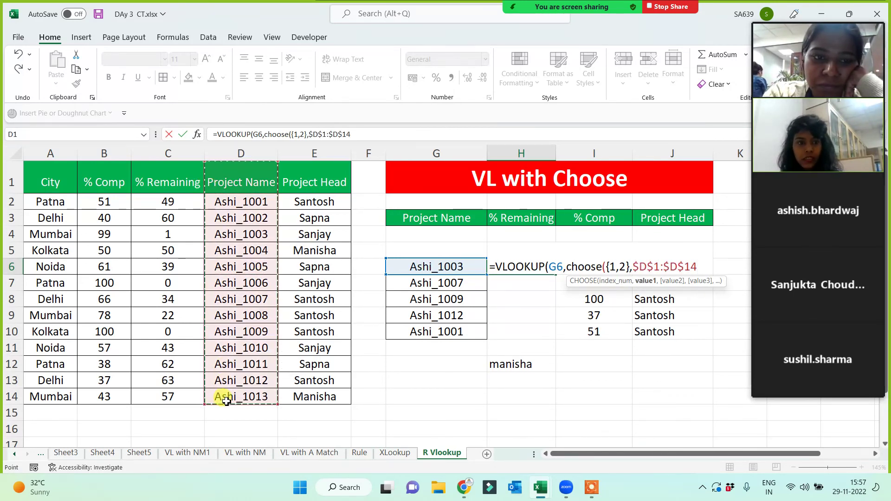
pyautogui.write(',')
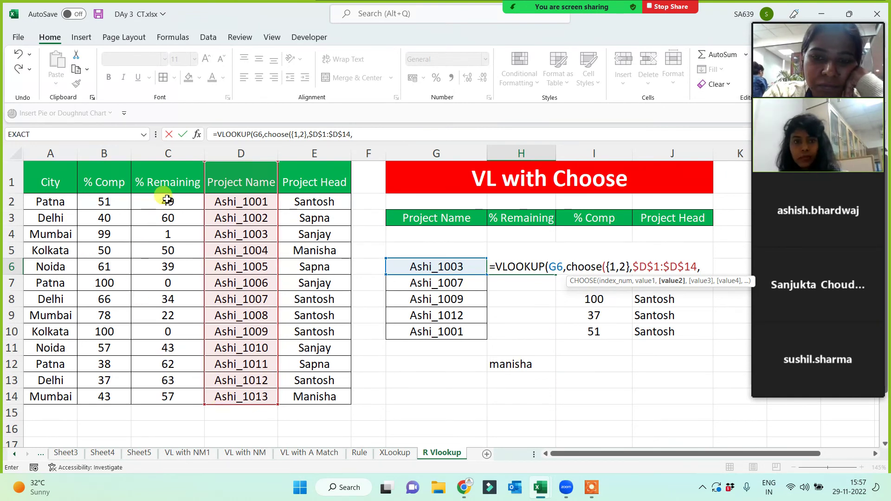
pyautogui.moveTo(167, 181); pyautogui.dragTo(175, 404)
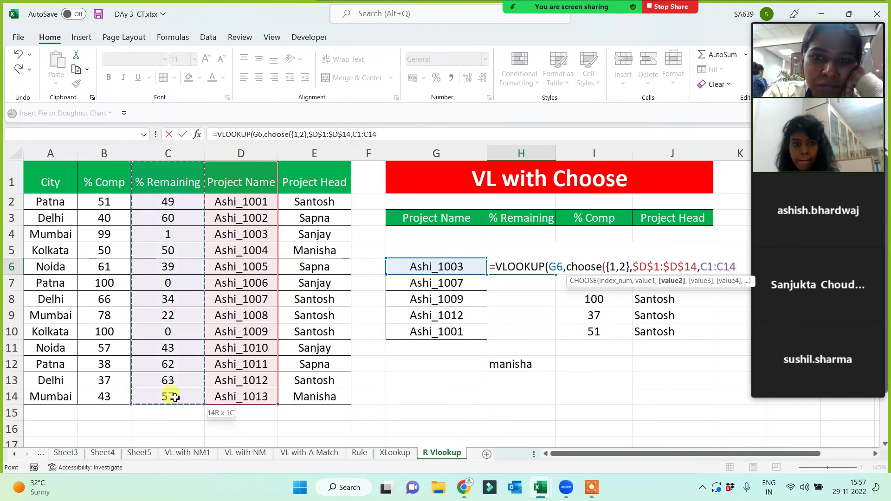
pyautogui.press('F4')
pyautogui.write(')')
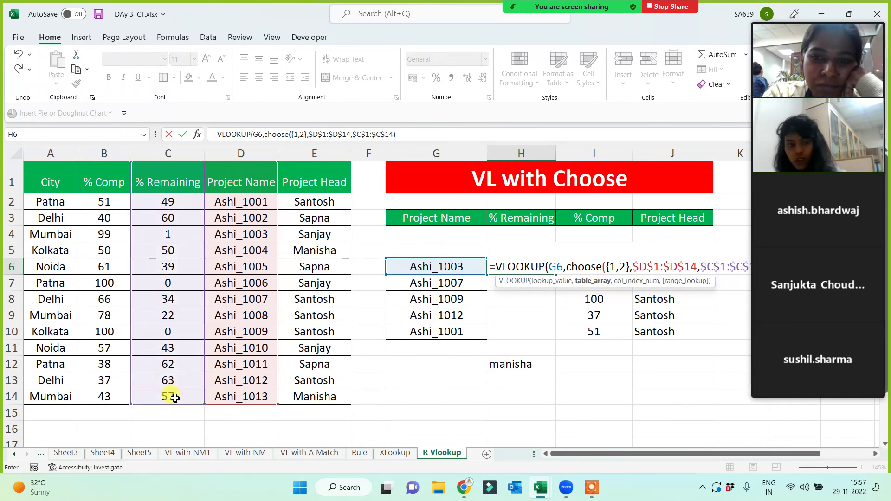
pyautogui.write(',2,0)')
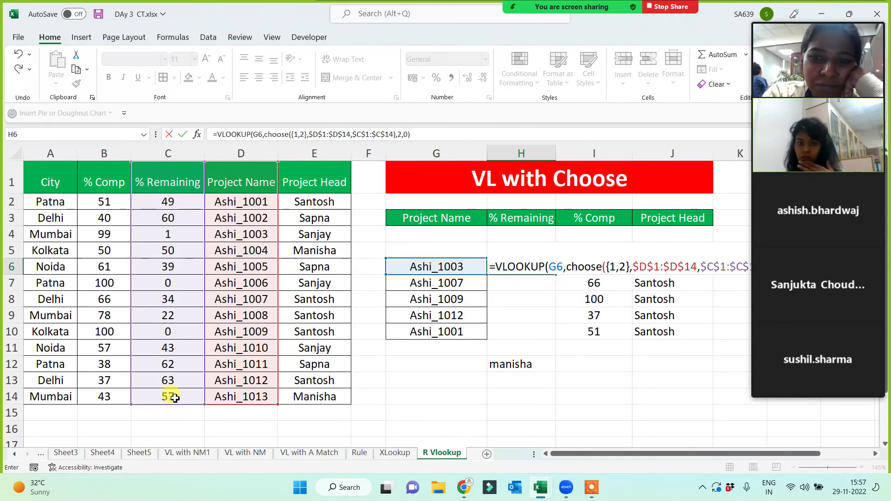
pyautogui.press('Return')
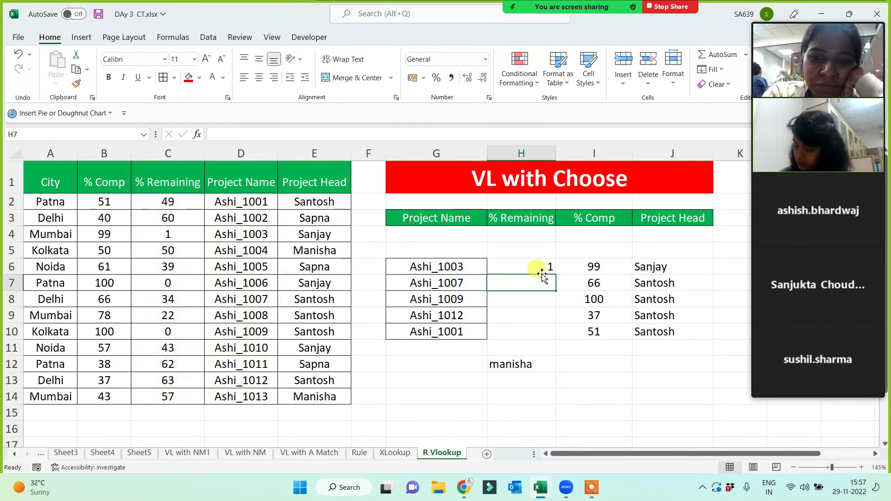
pyautogui.click(541, 265)
pyautogui.doubleClick(555, 274)
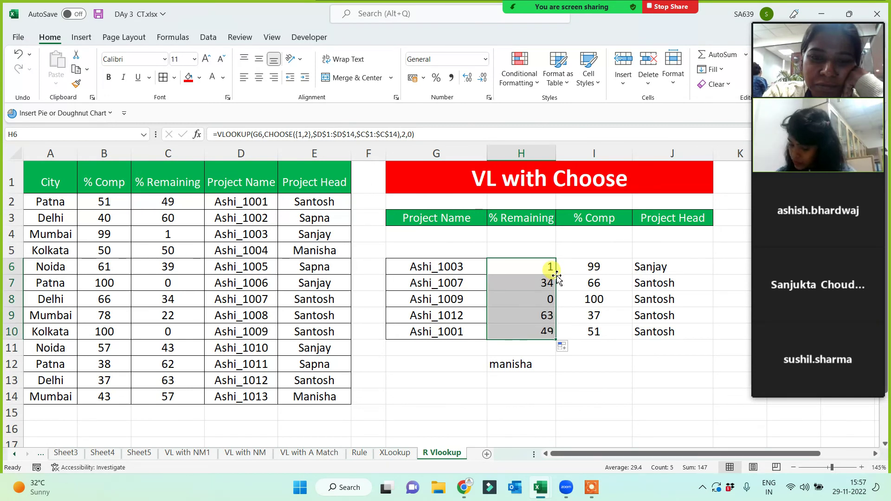
pyautogui.click(613, 392)
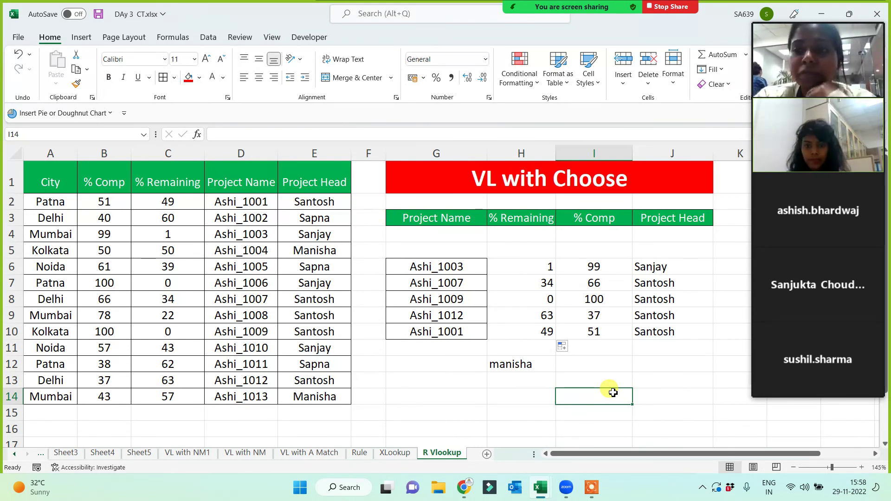
# - Center the contents of G6:J10 horizontally and apply borders to all cells in the range
pyautogui.moveTo(456, 266); pyautogui.dragTo(654, 330)
pyautogui.click(260, 78)
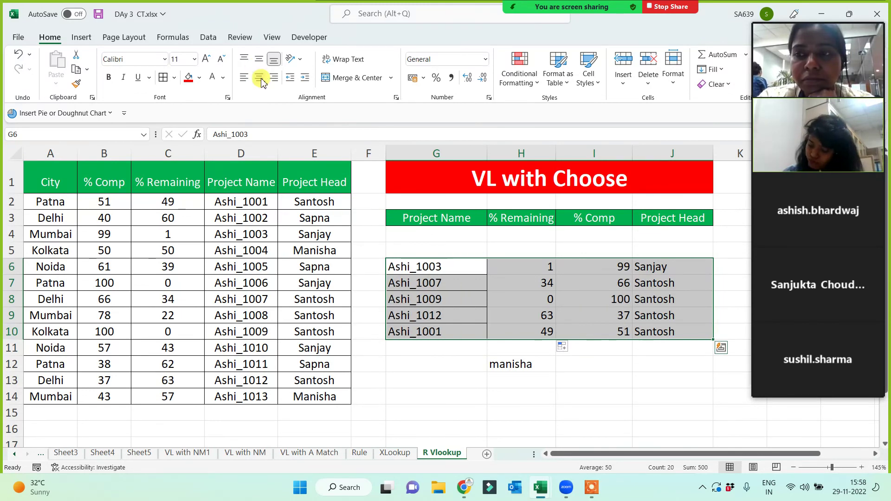
pyautogui.click(260, 78)
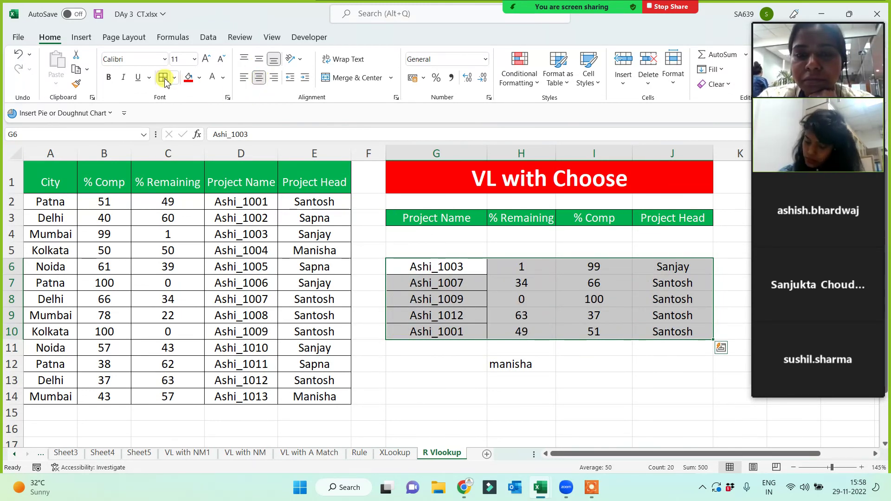
pyautogui.click(593, 410)
pyautogui.click(531, 395)
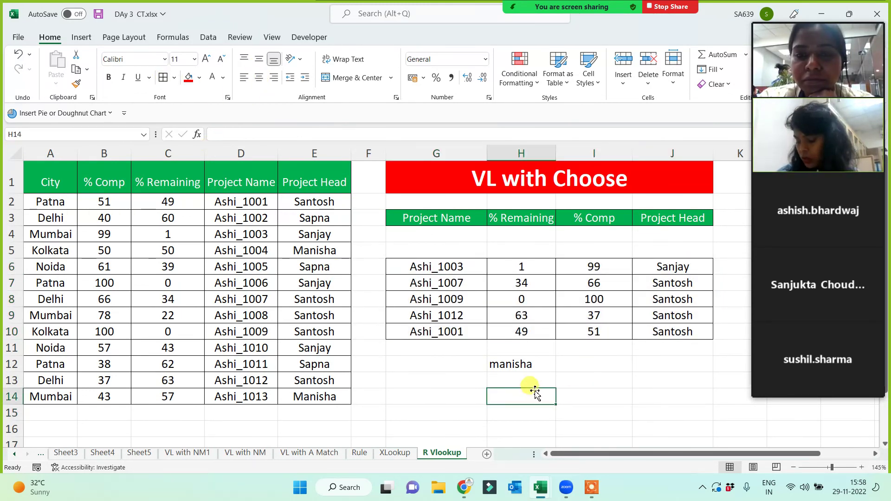
# - Save the workbook with the finished lookup table
pyautogui.click(523, 369)
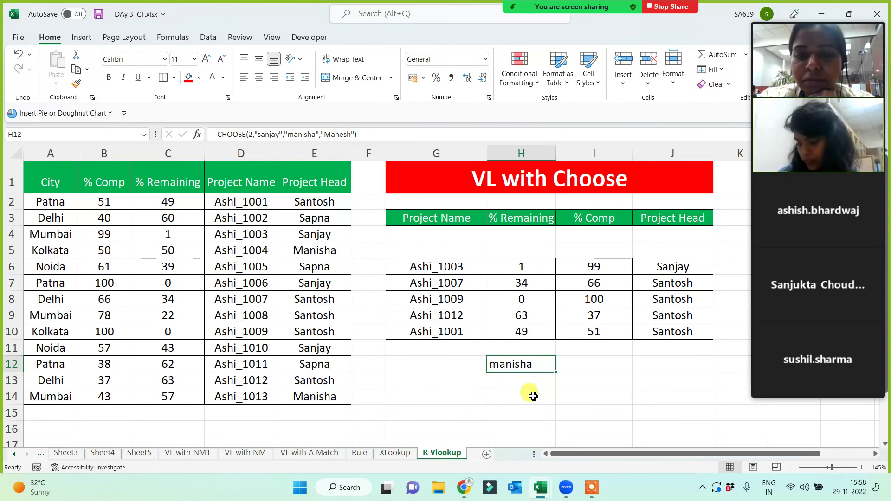
pyautogui.moveTo(453, 265); pyautogui.dragTo(667, 331)
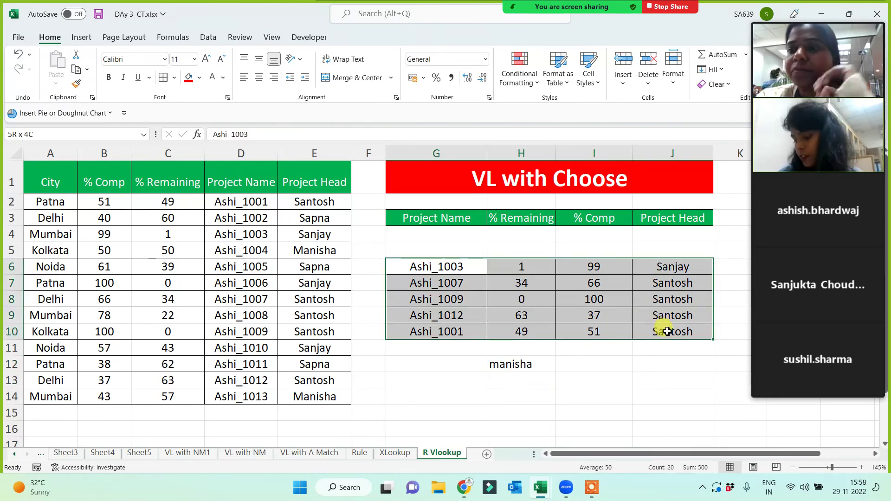
pyautogui.click(622, 378)
pyautogui.hotkey('ctrl', 's')
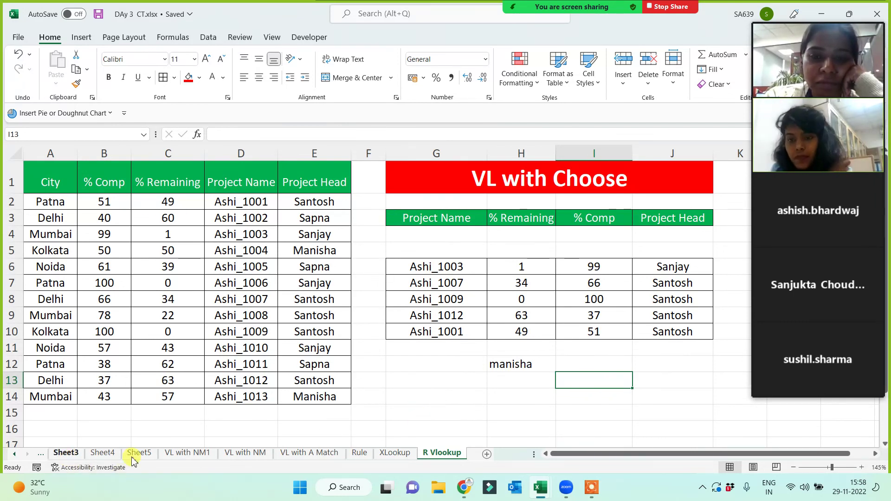
pyautogui.click(452, 399)
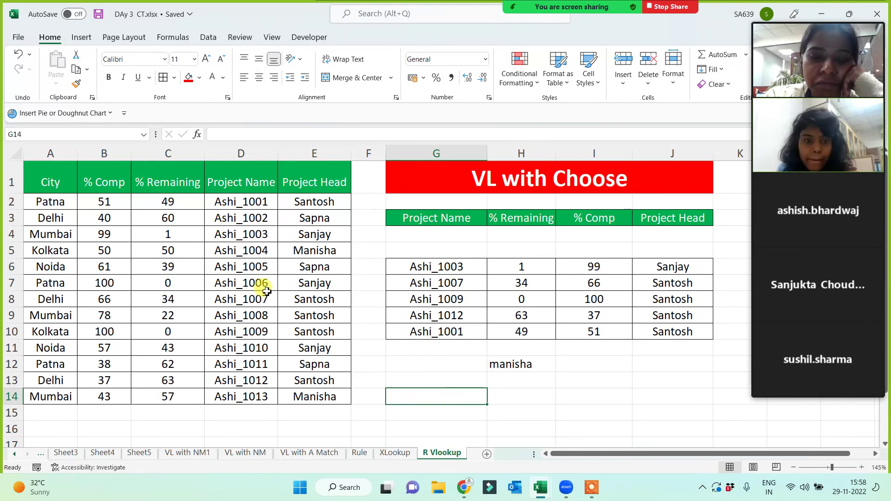
pyautogui.moveTo(64, 153); pyautogui.dragTo(314, 153)
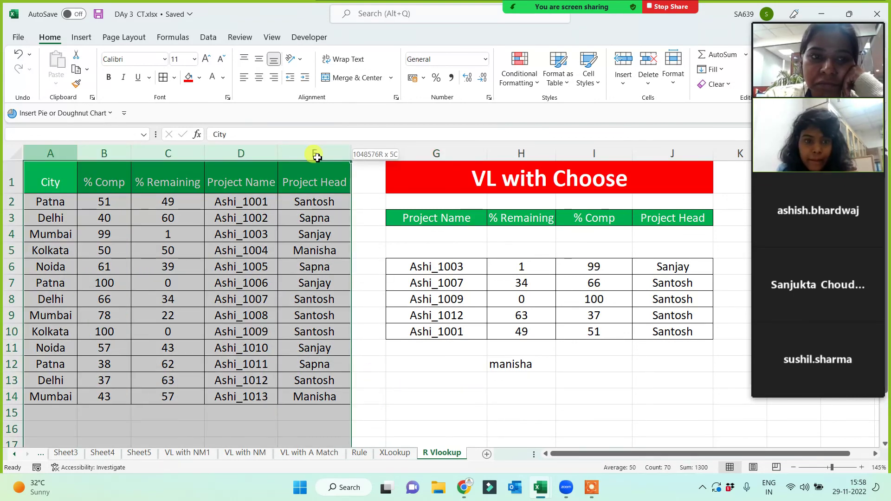
pyautogui.moveTo(48, 181); pyautogui.dragTo(297, 394)
pyautogui.click(487, 397)
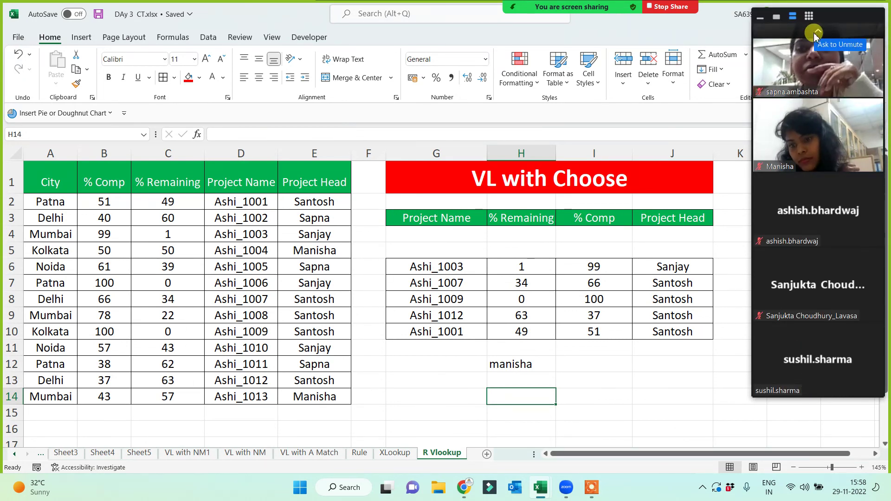
pyautogui.click(817, 31)
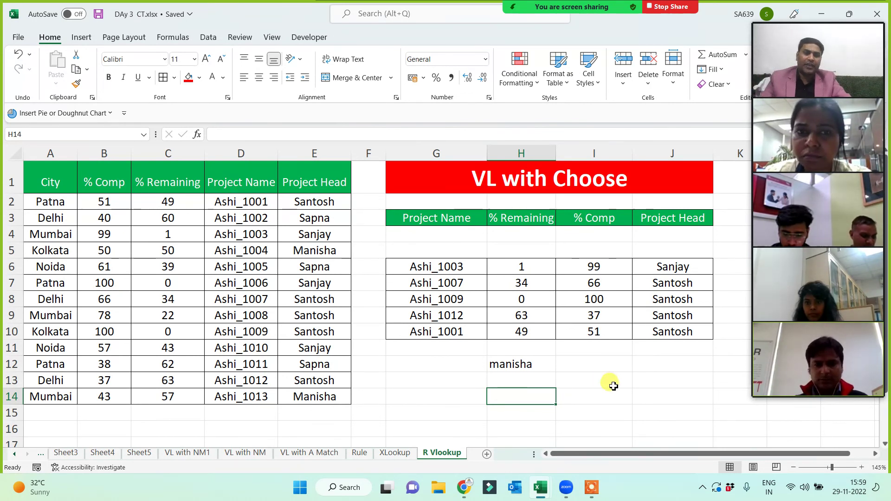
pyautogui.click(598, 488)
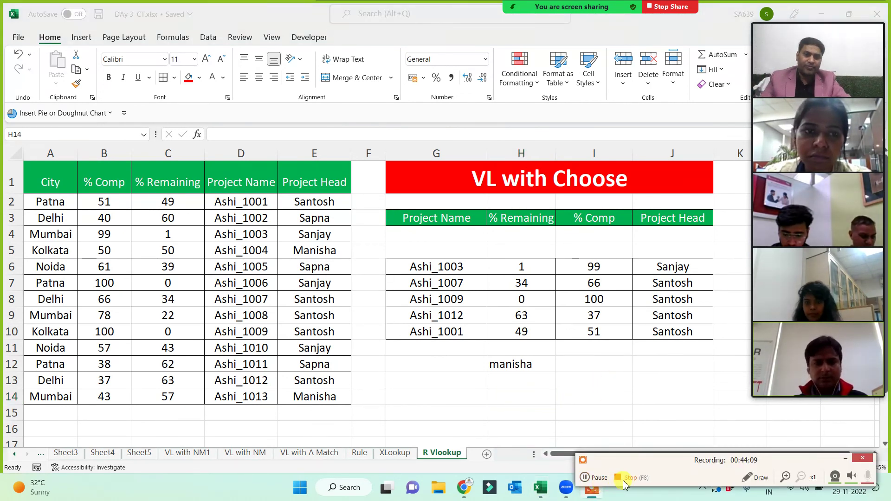